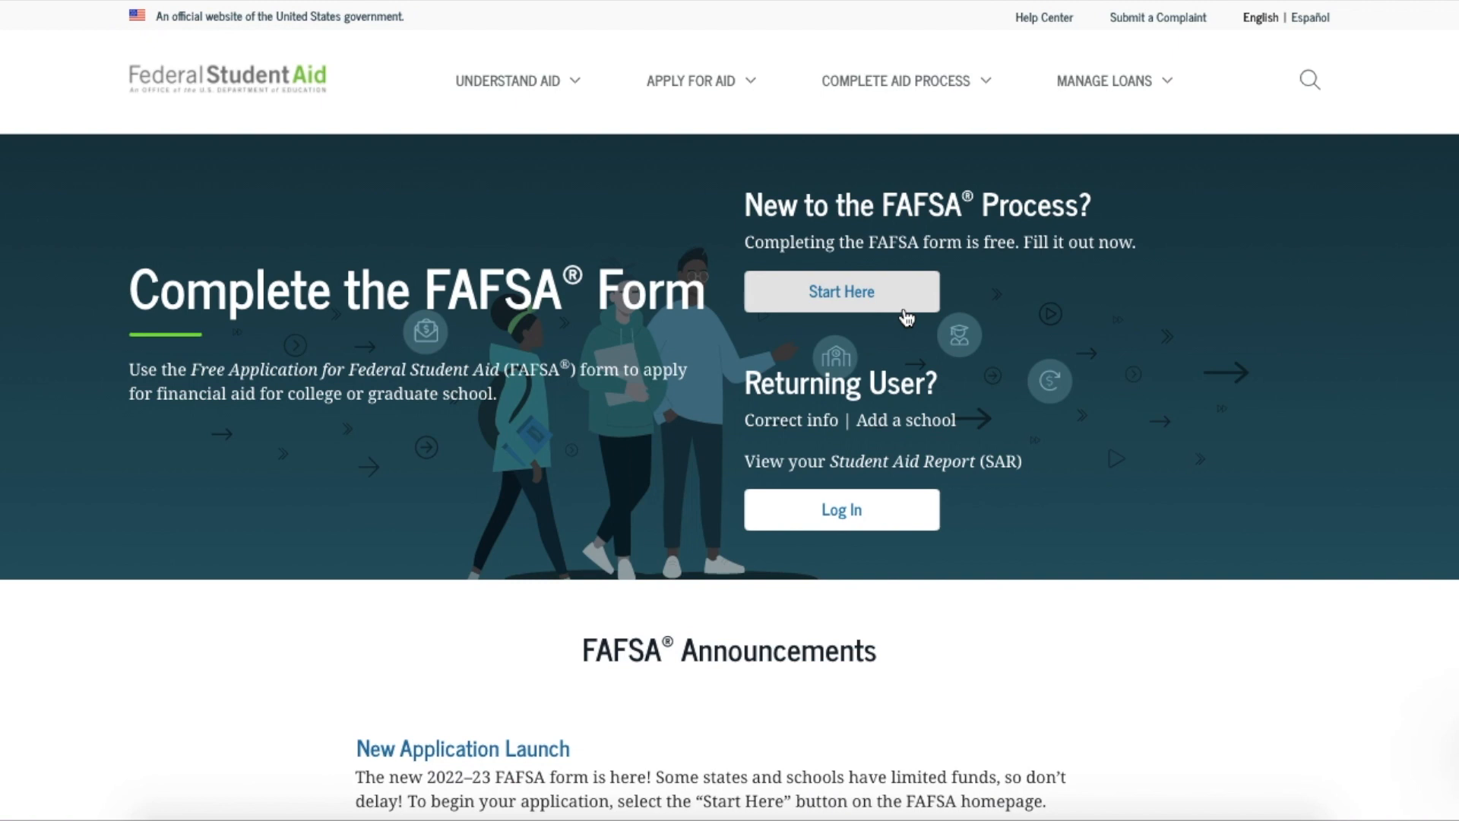
Start a new FAFSA form and select the student role on the welcome page
click(905, 308)
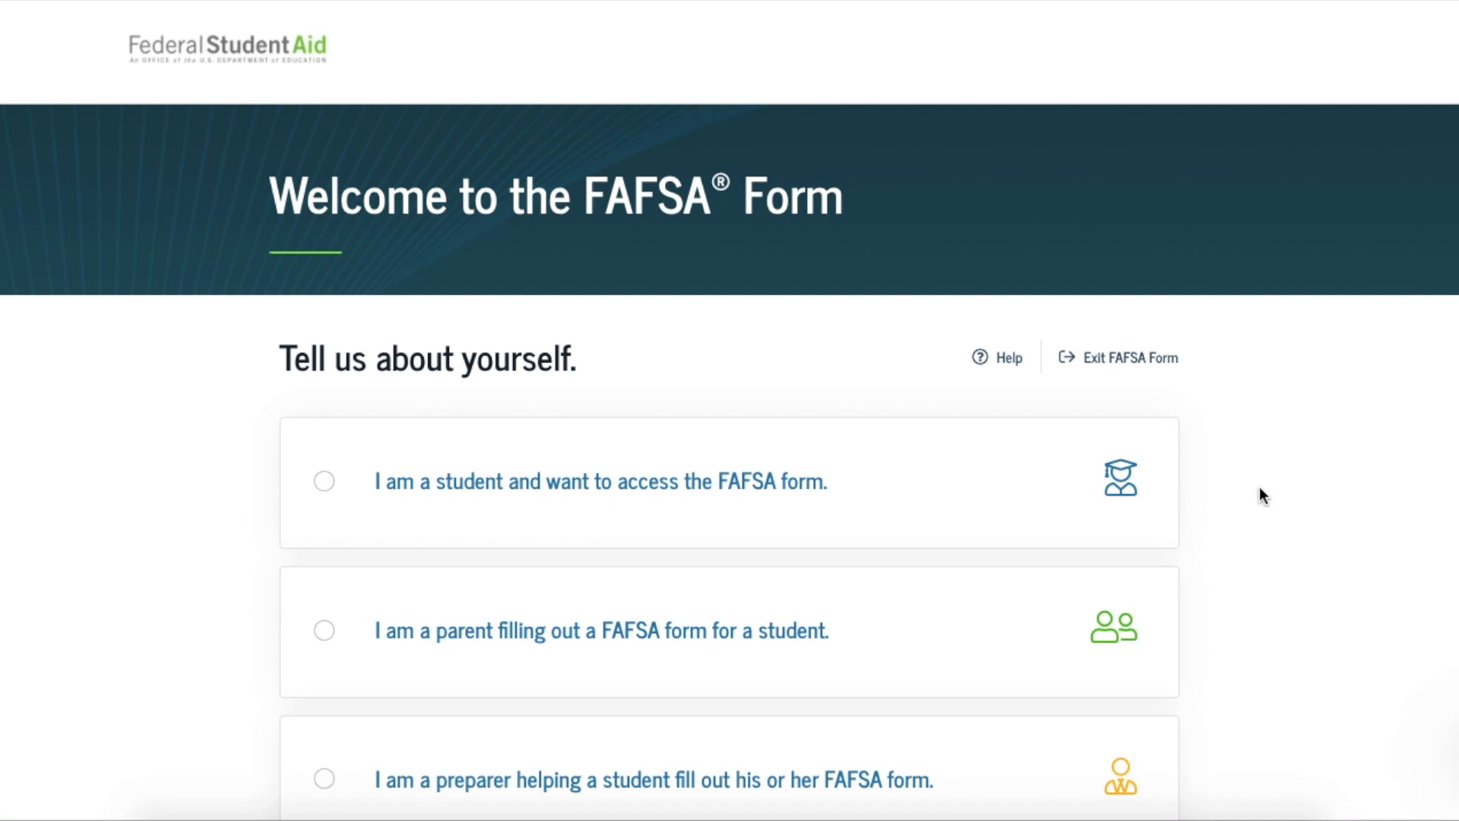
click(325, 482)
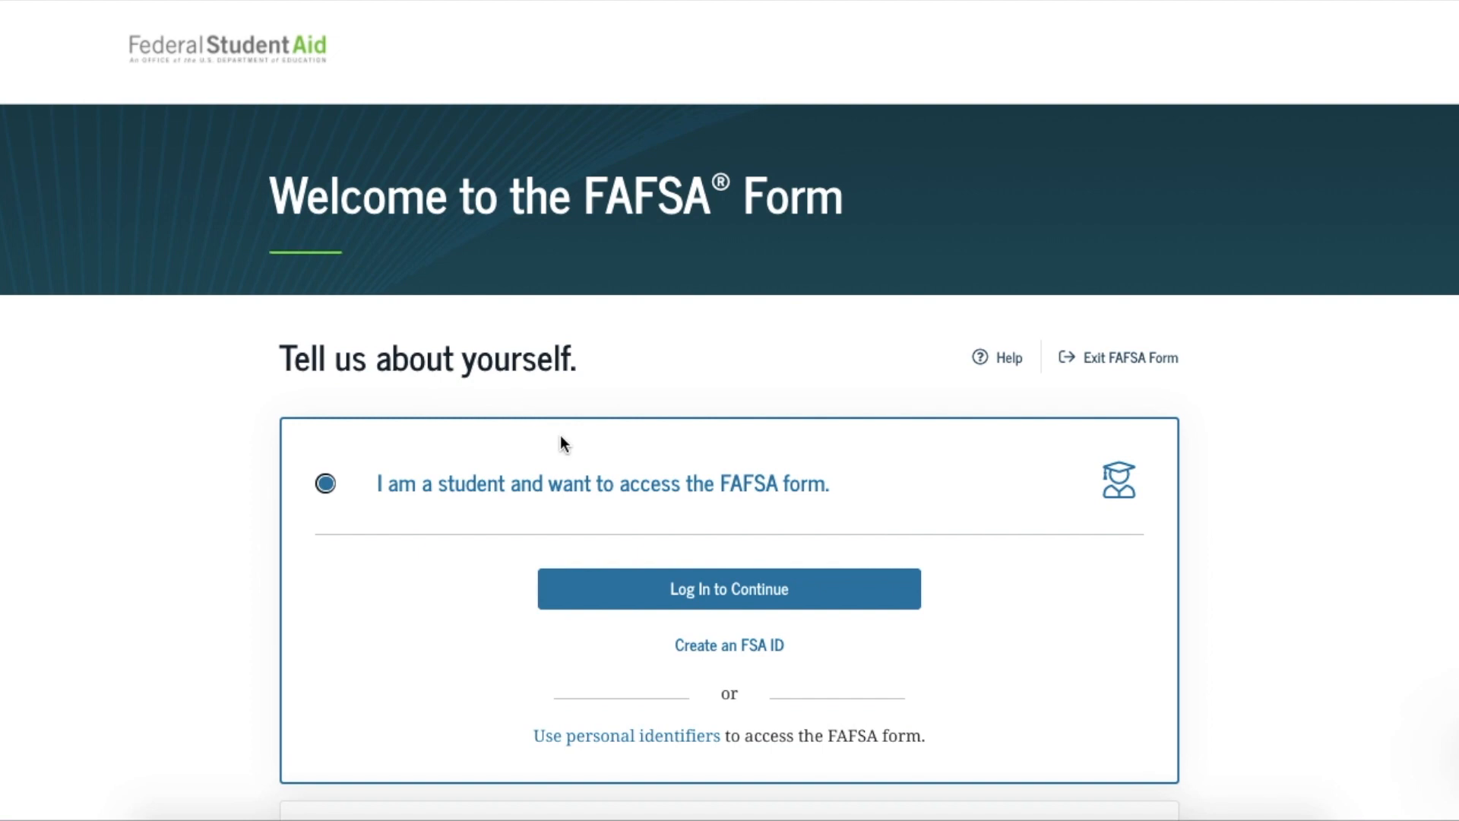
Log in with the student's FSA ID username and password, then accept the usage notice
click(655, 600)
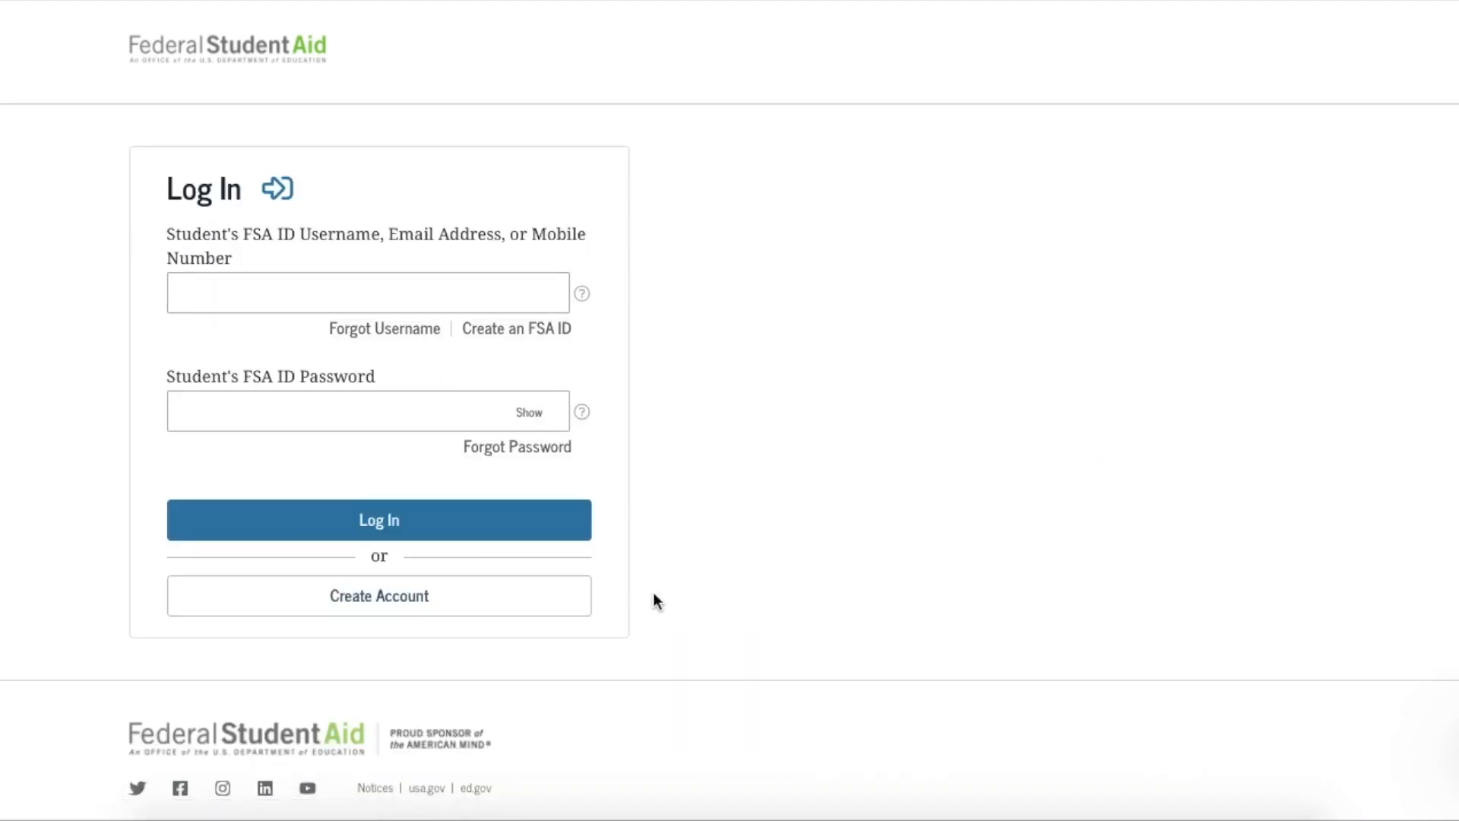
text(newuser73)
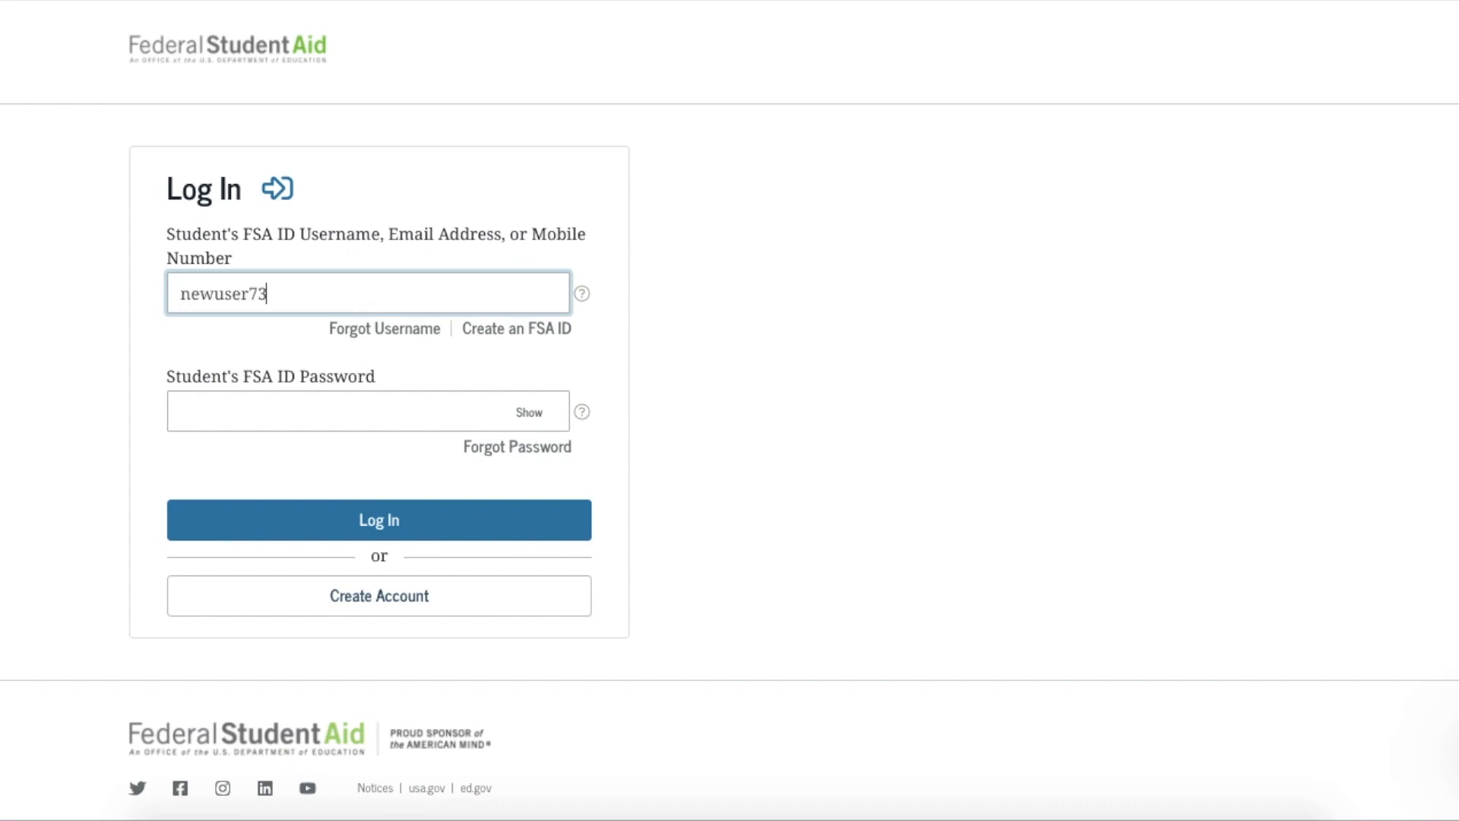
key(Tab)
text(••••••••••••)
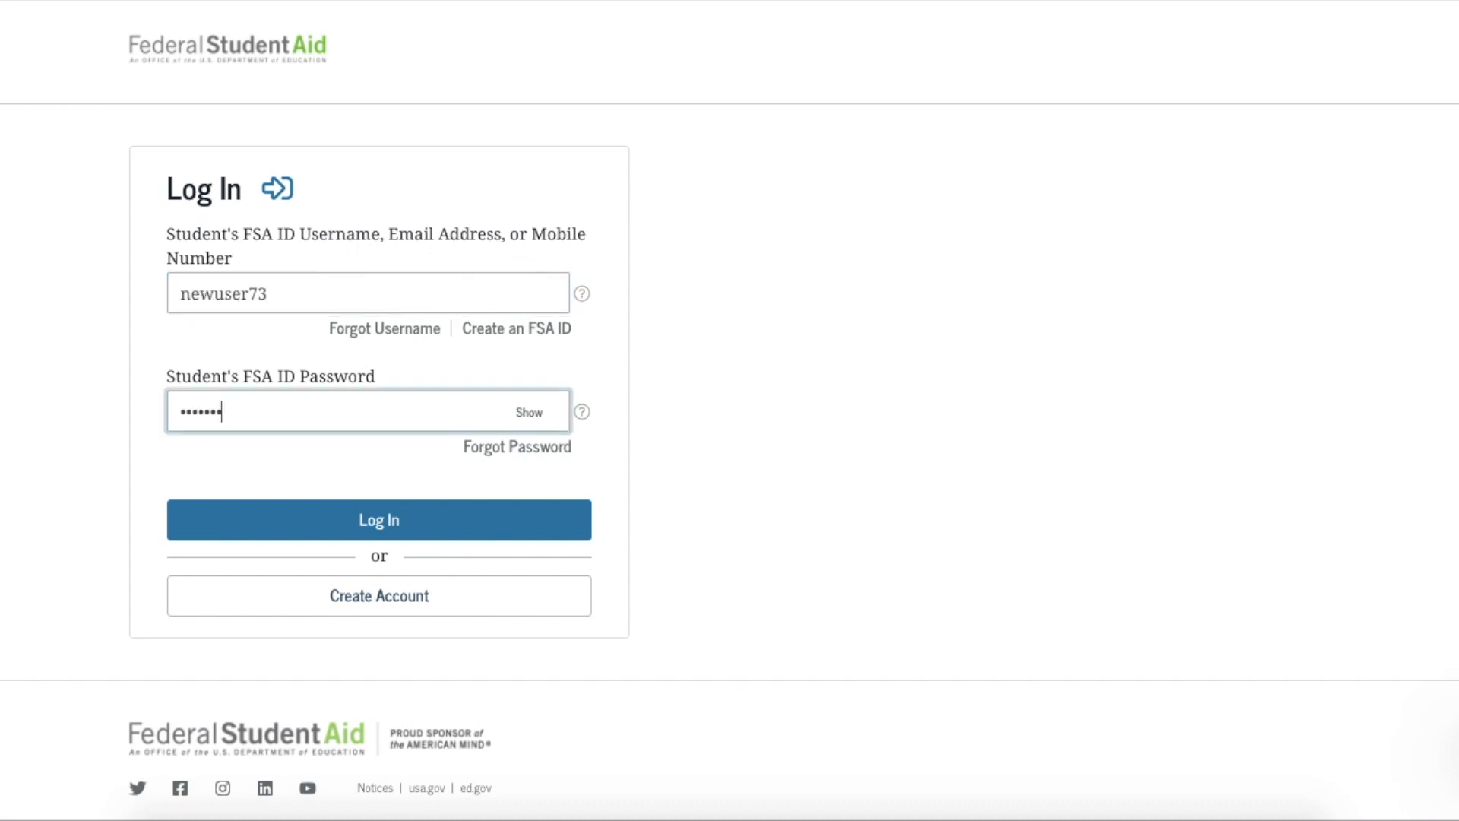
click(414, 533)
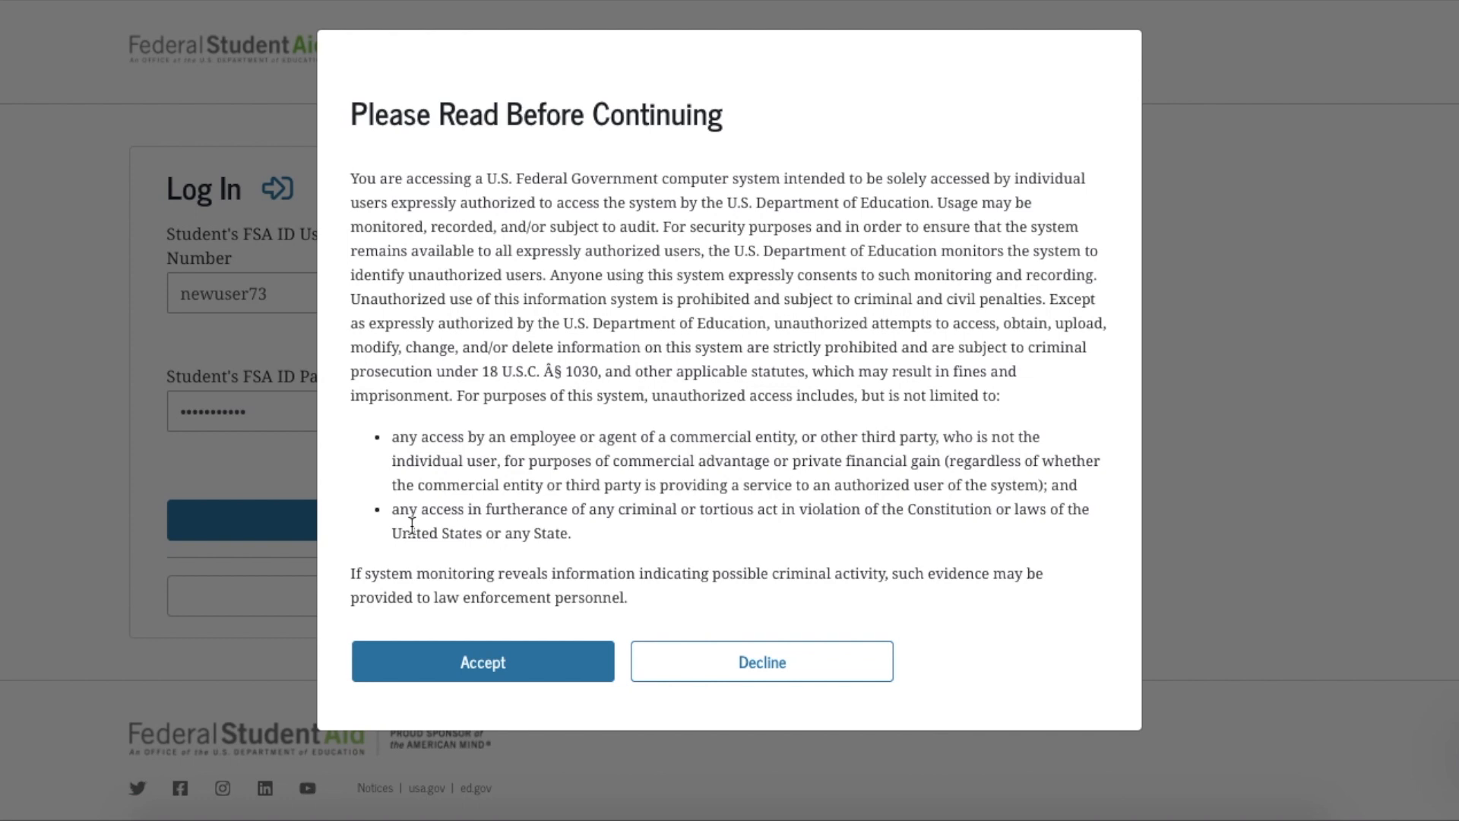
click(530, 667)
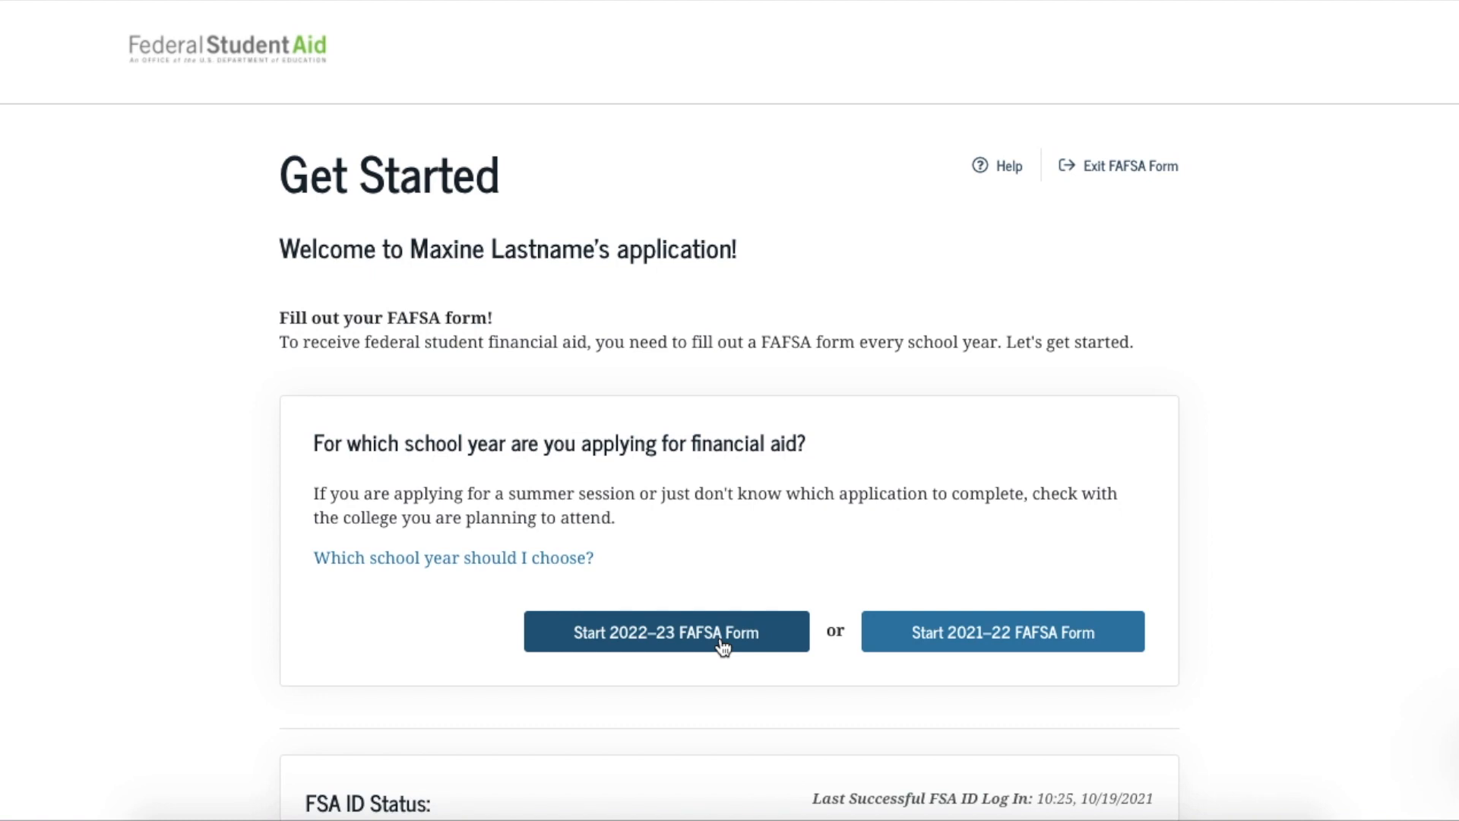
Start the 2022–23 FAFSA form and create a save key, entered and confirmed
click(721, 646)
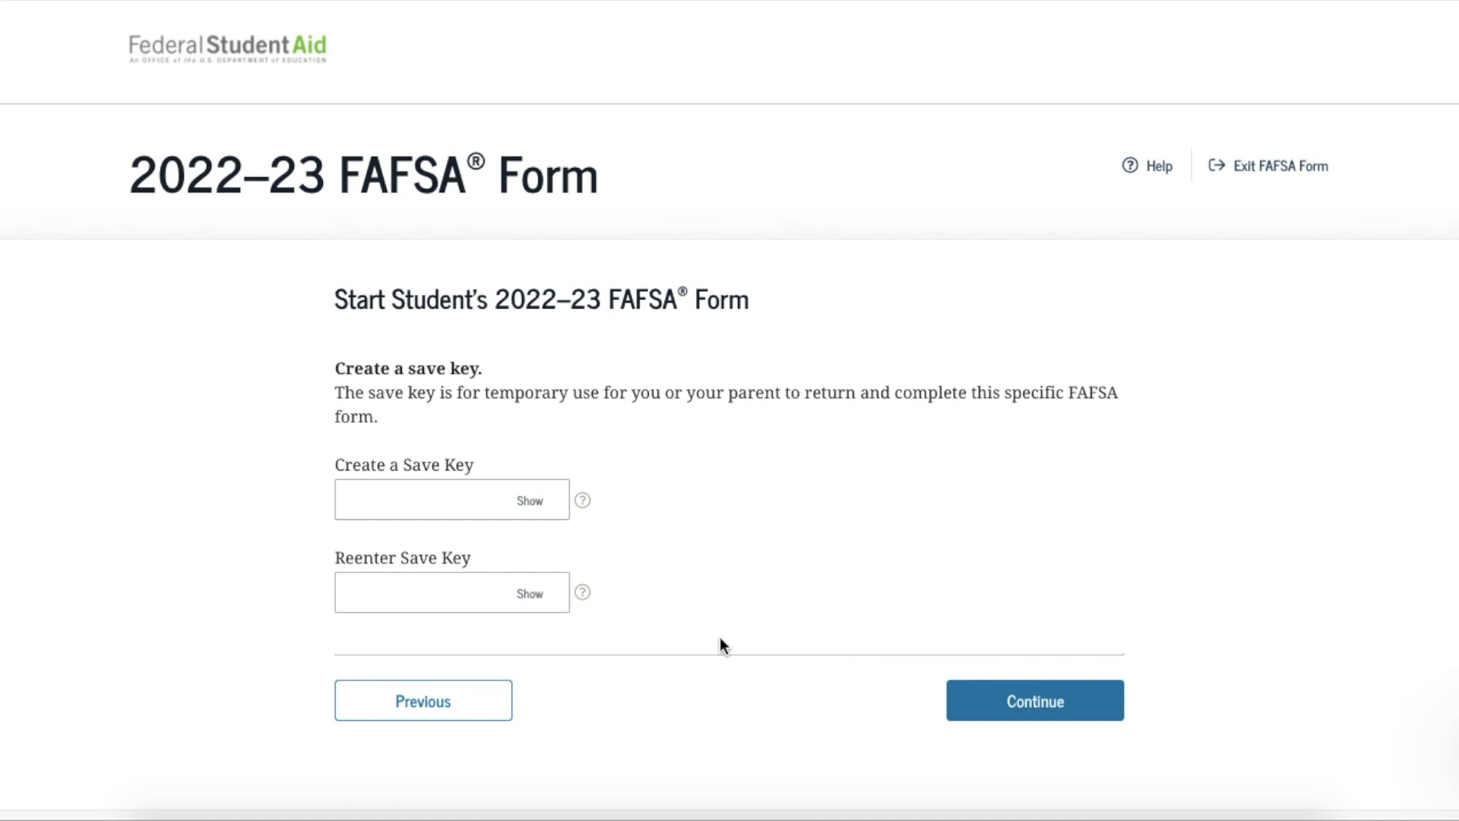
click(418, 511)
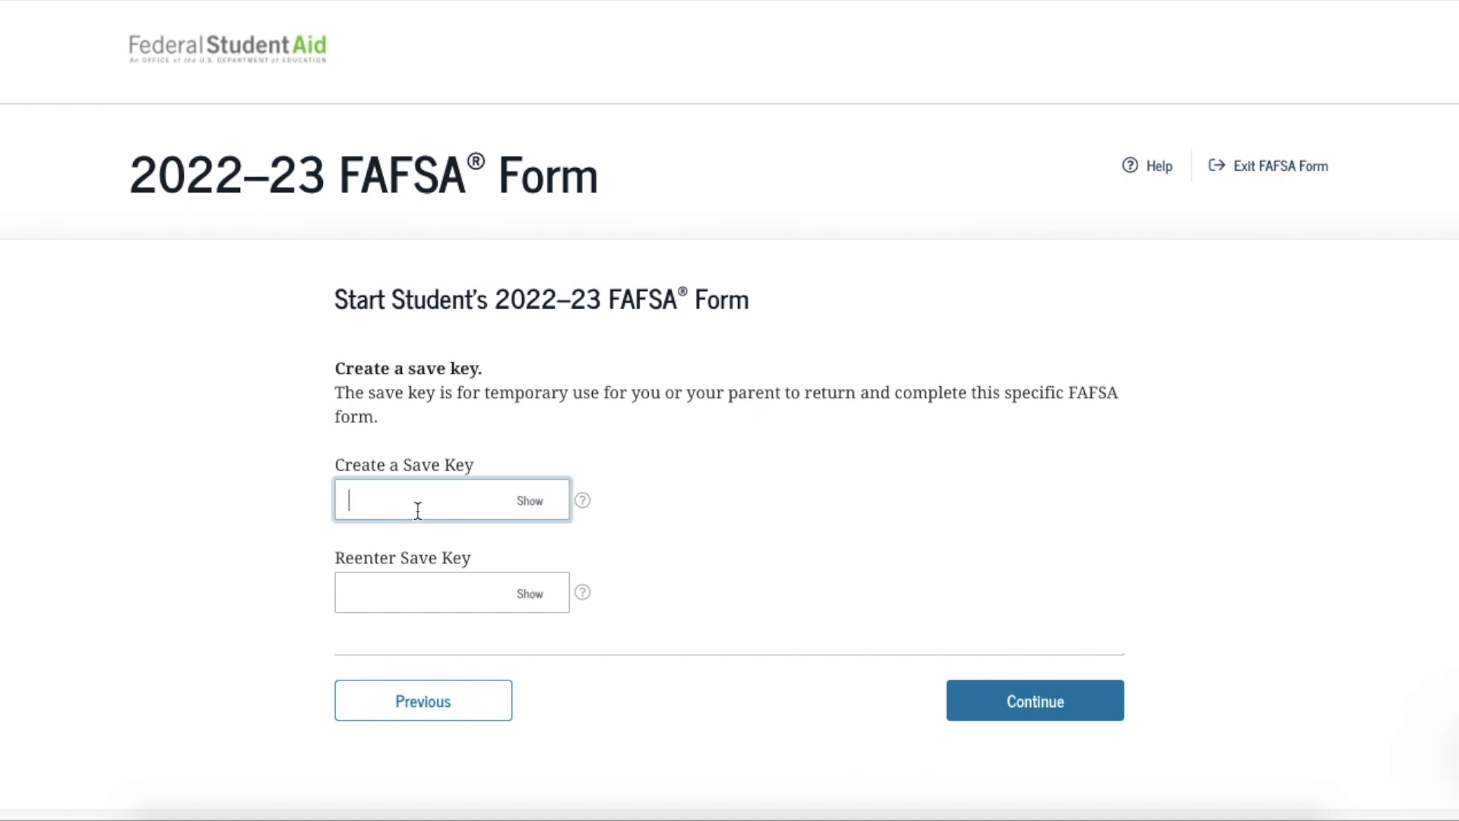
text(1234)
key(Tab)
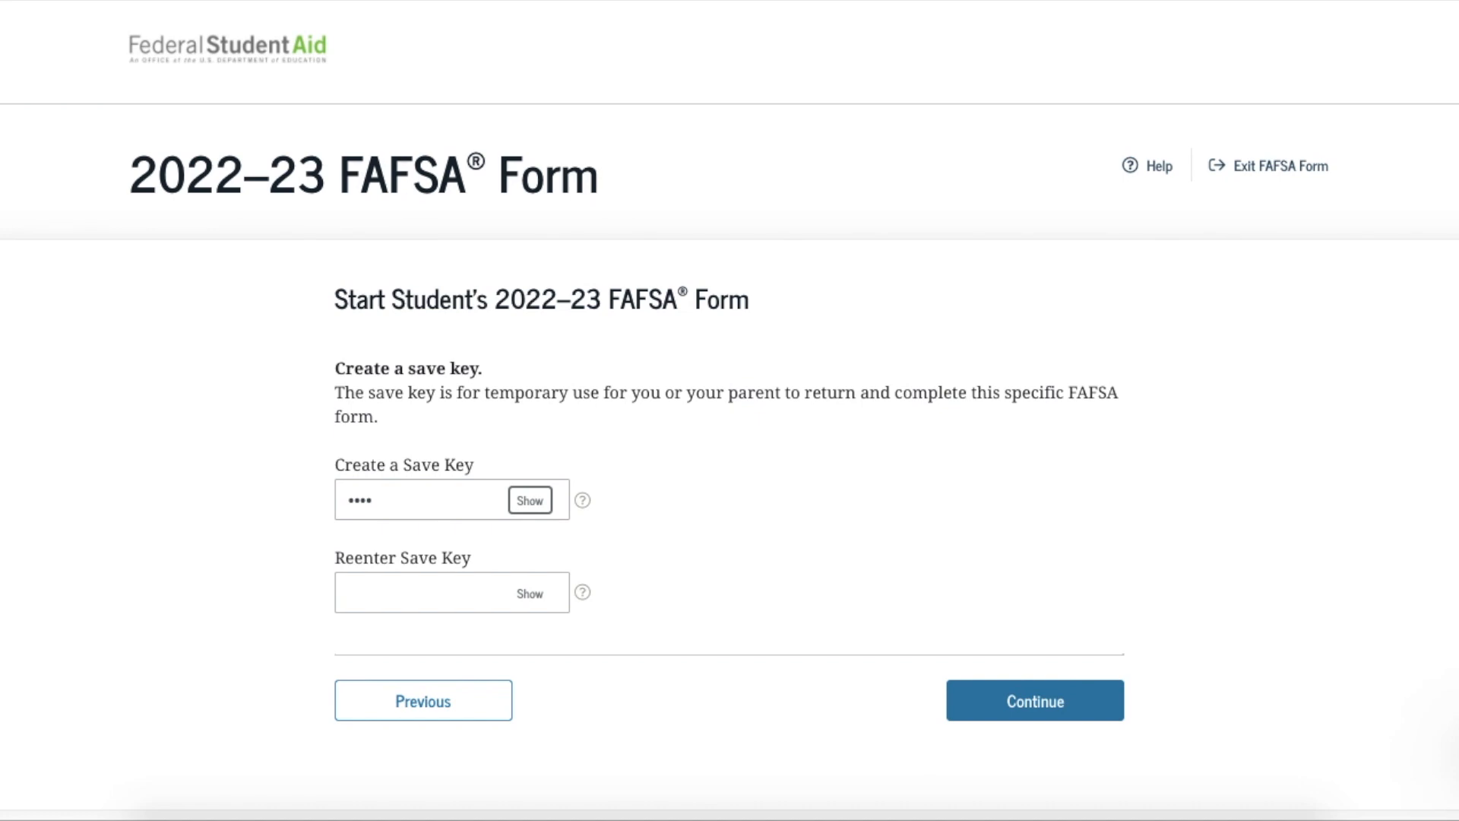
key(Tab)
key(Tab)
text(1234)
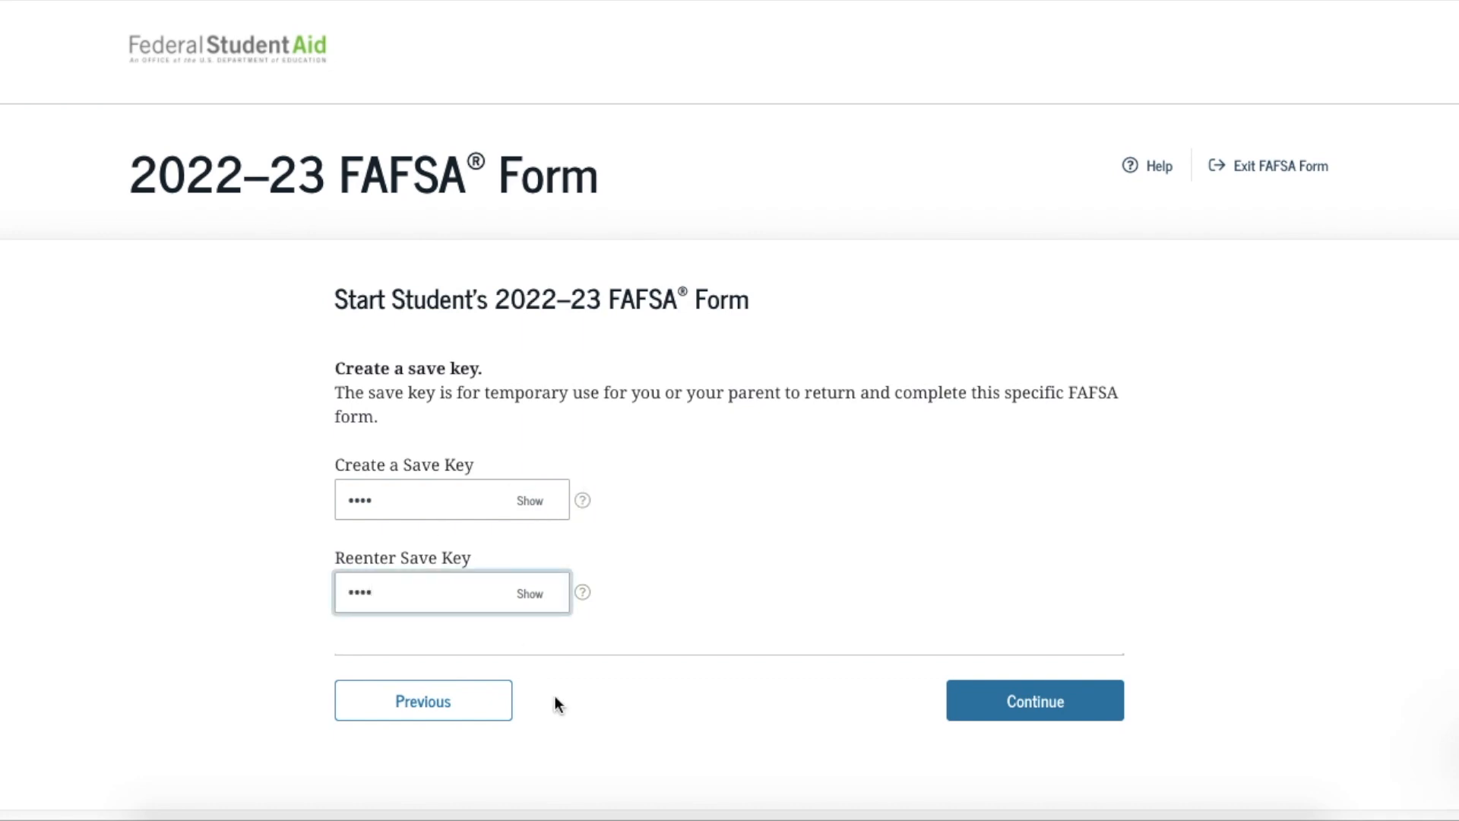
click(956, 695)
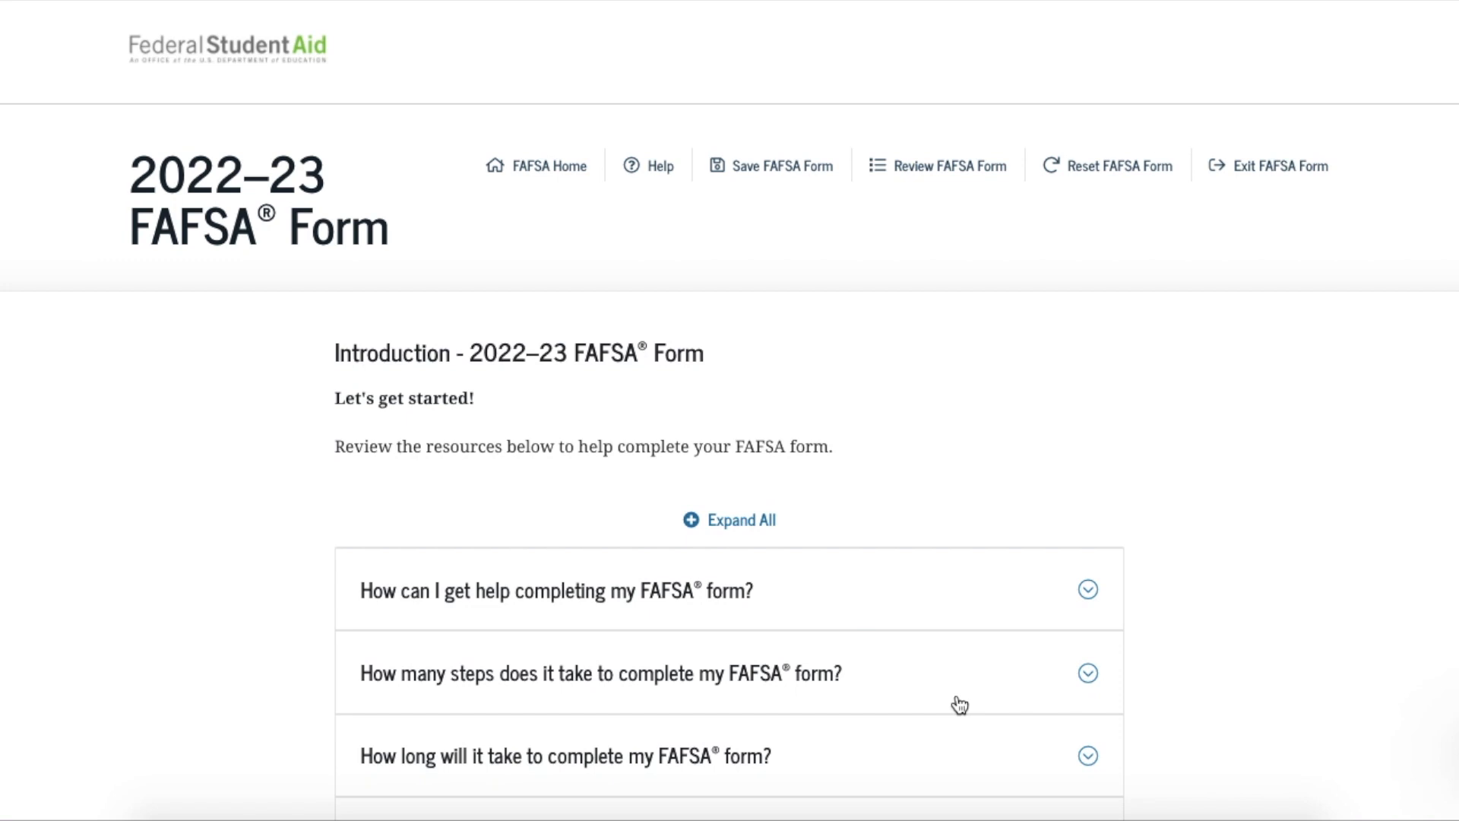
Continue past the Introduction and accept the student's prefilled personal information
scroll(960, 705, down, 7)
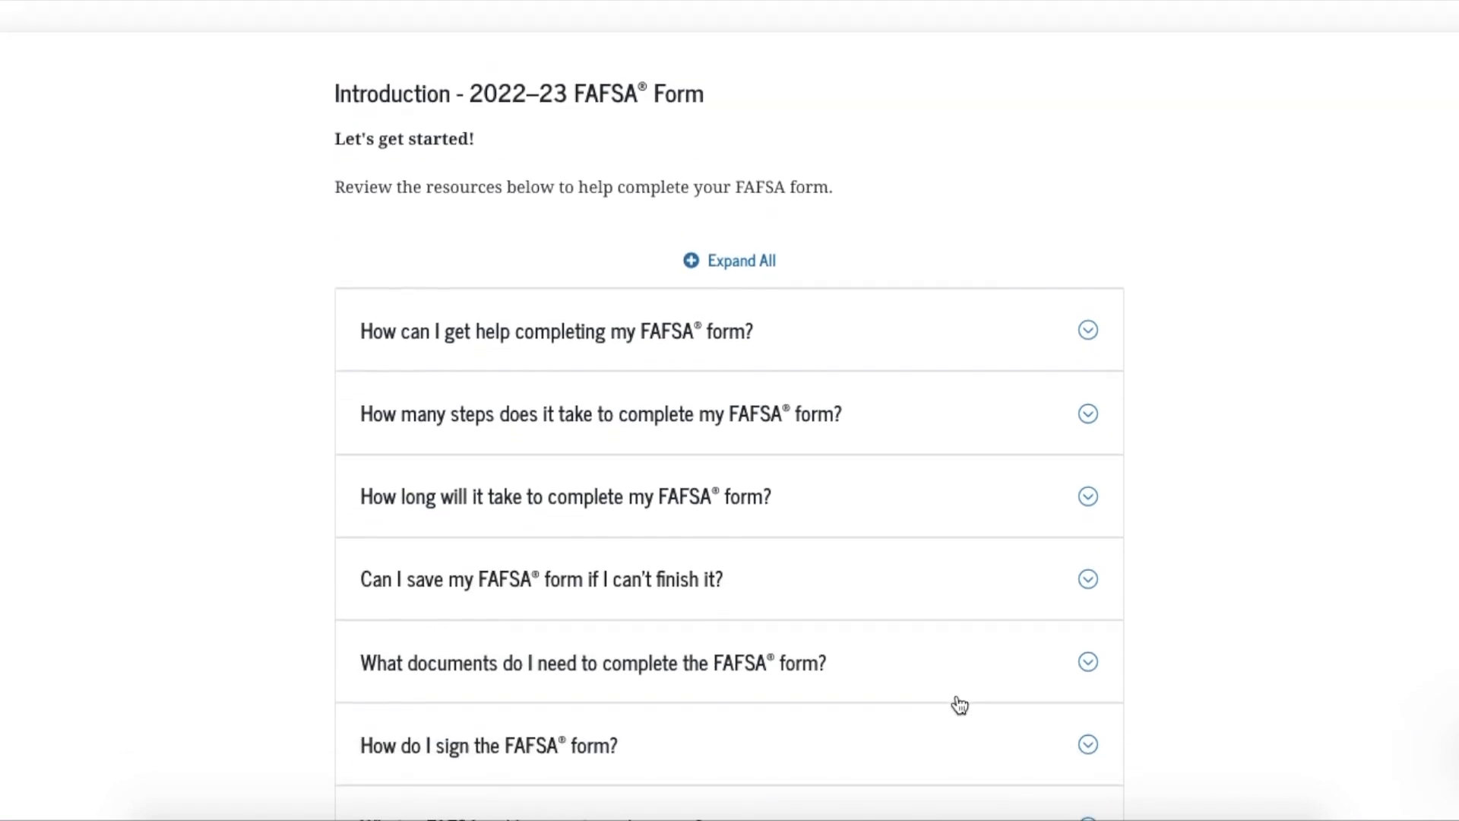
click(1004, 690)
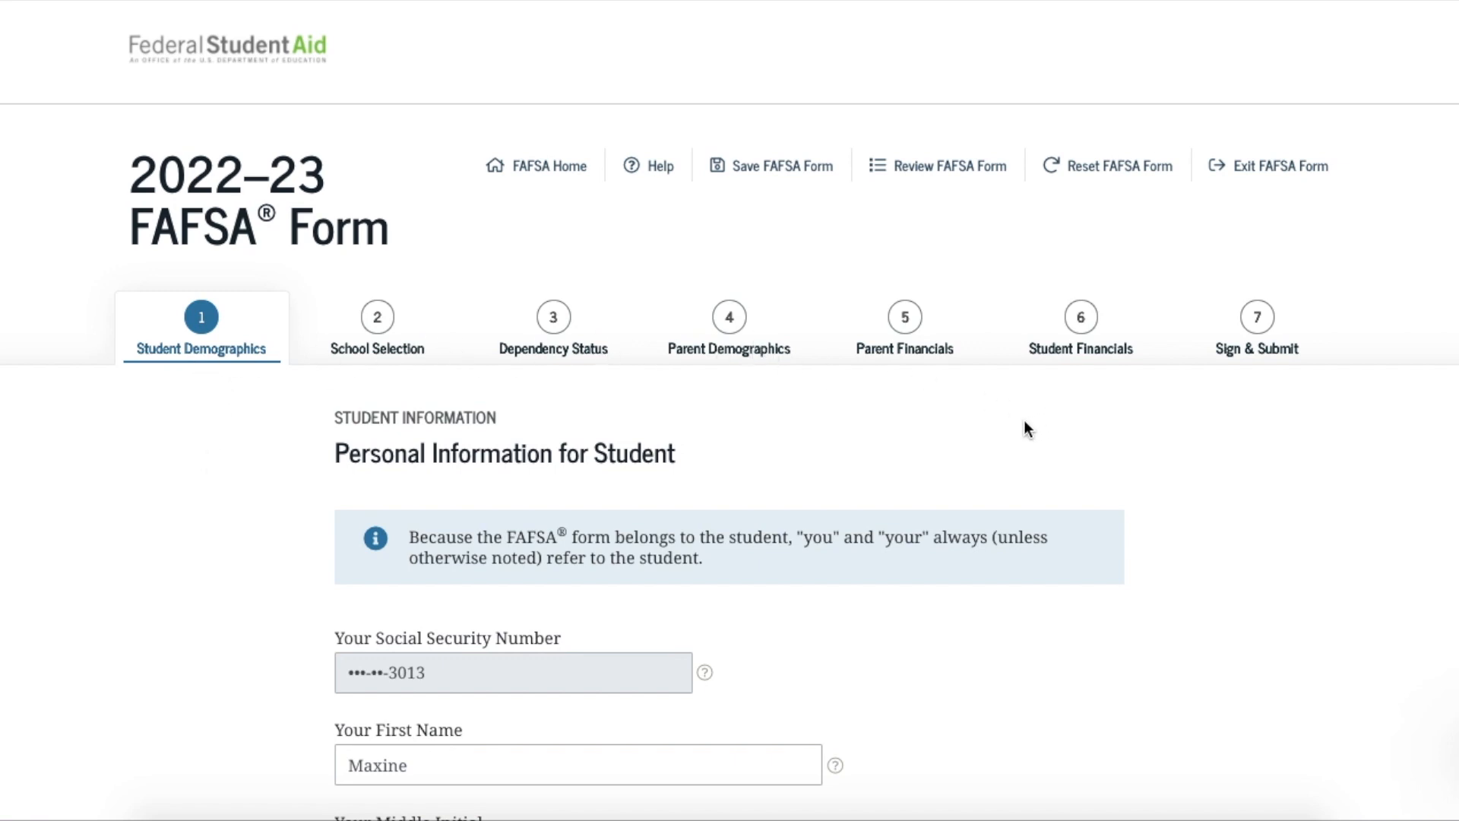
scroll(983, 444, down, 3)
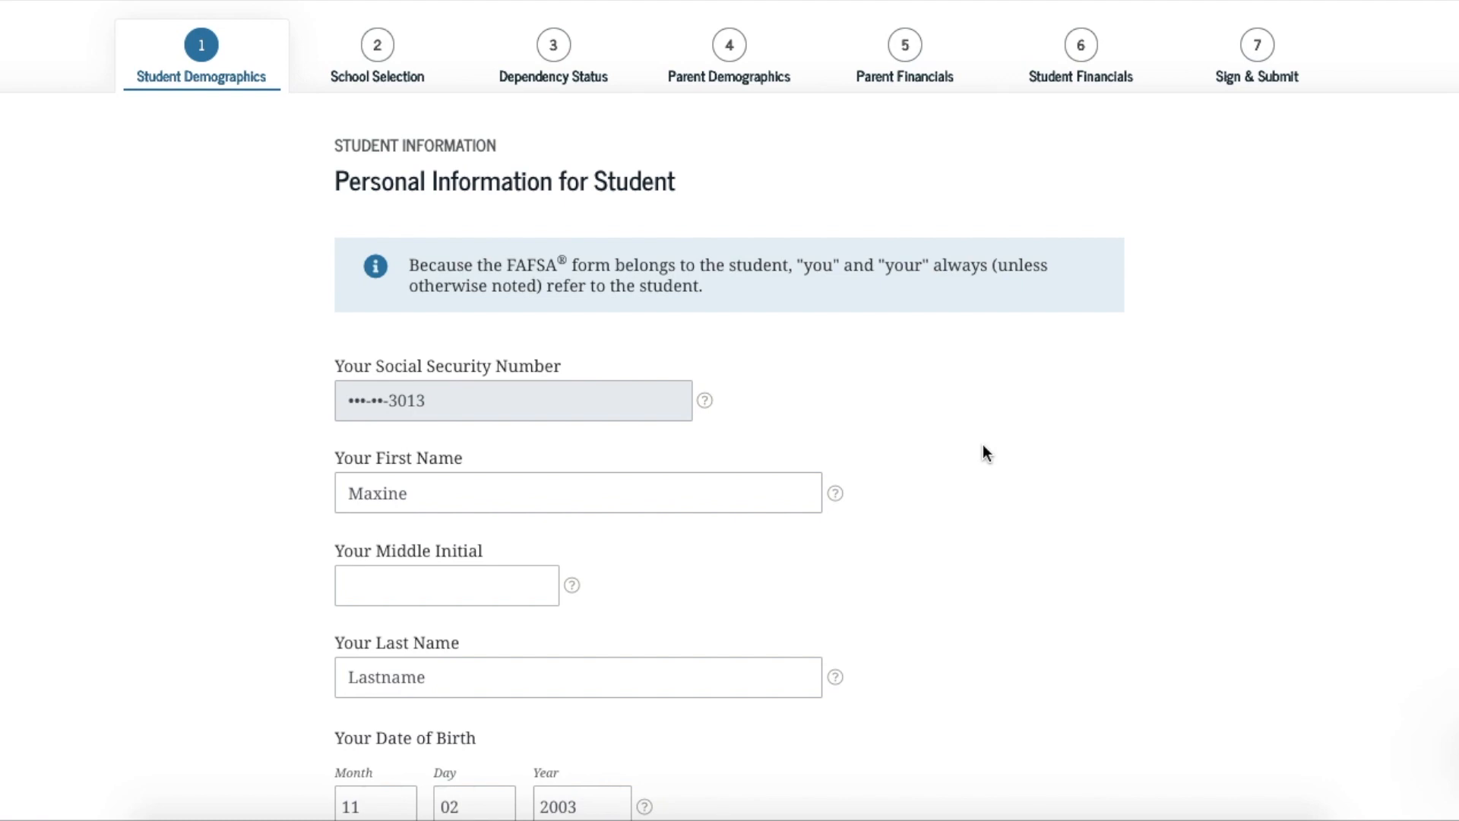
scroll(983, 443, down, 1)
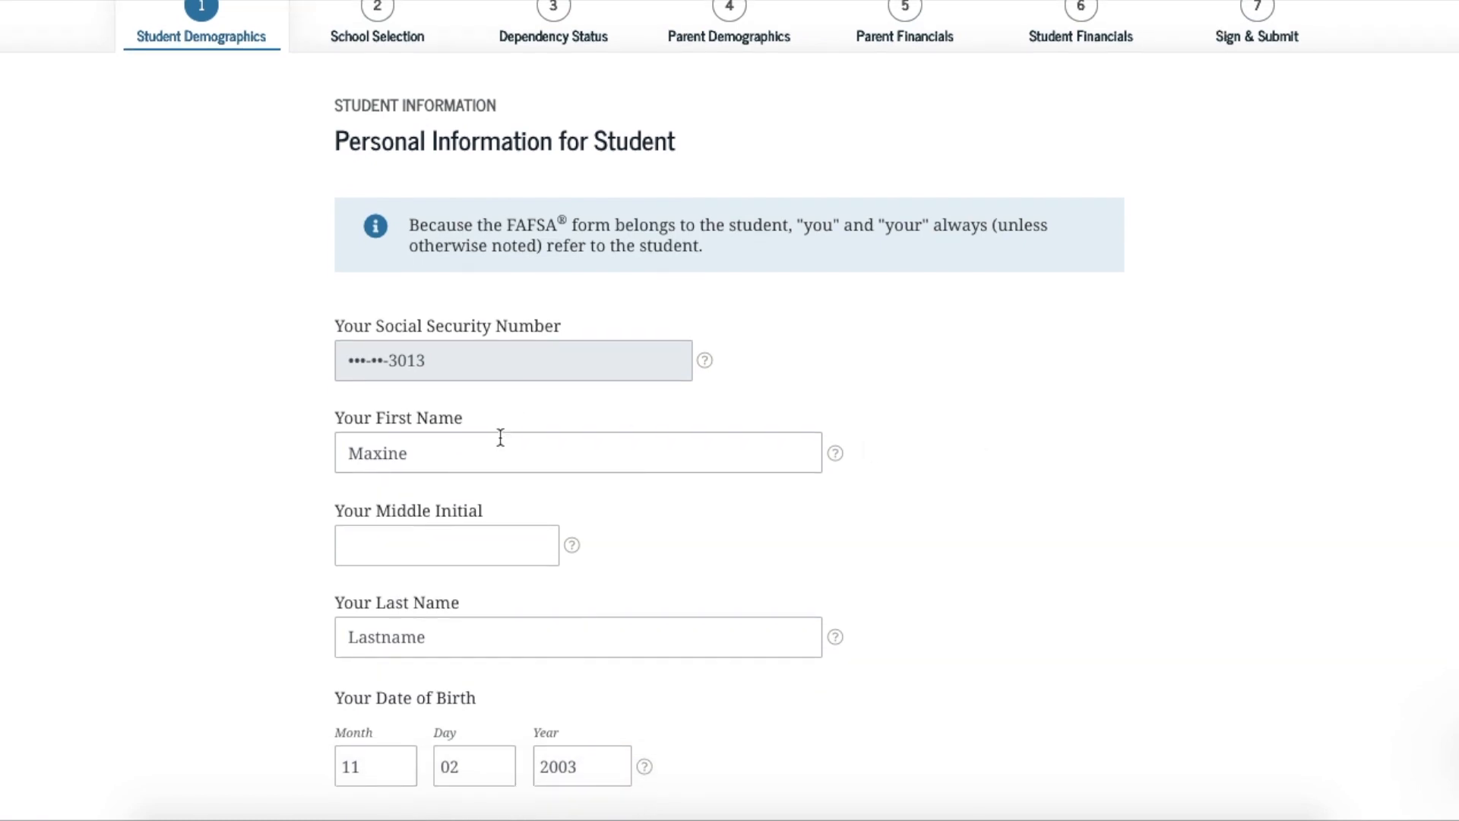
scroll(564, 605, down, 3)
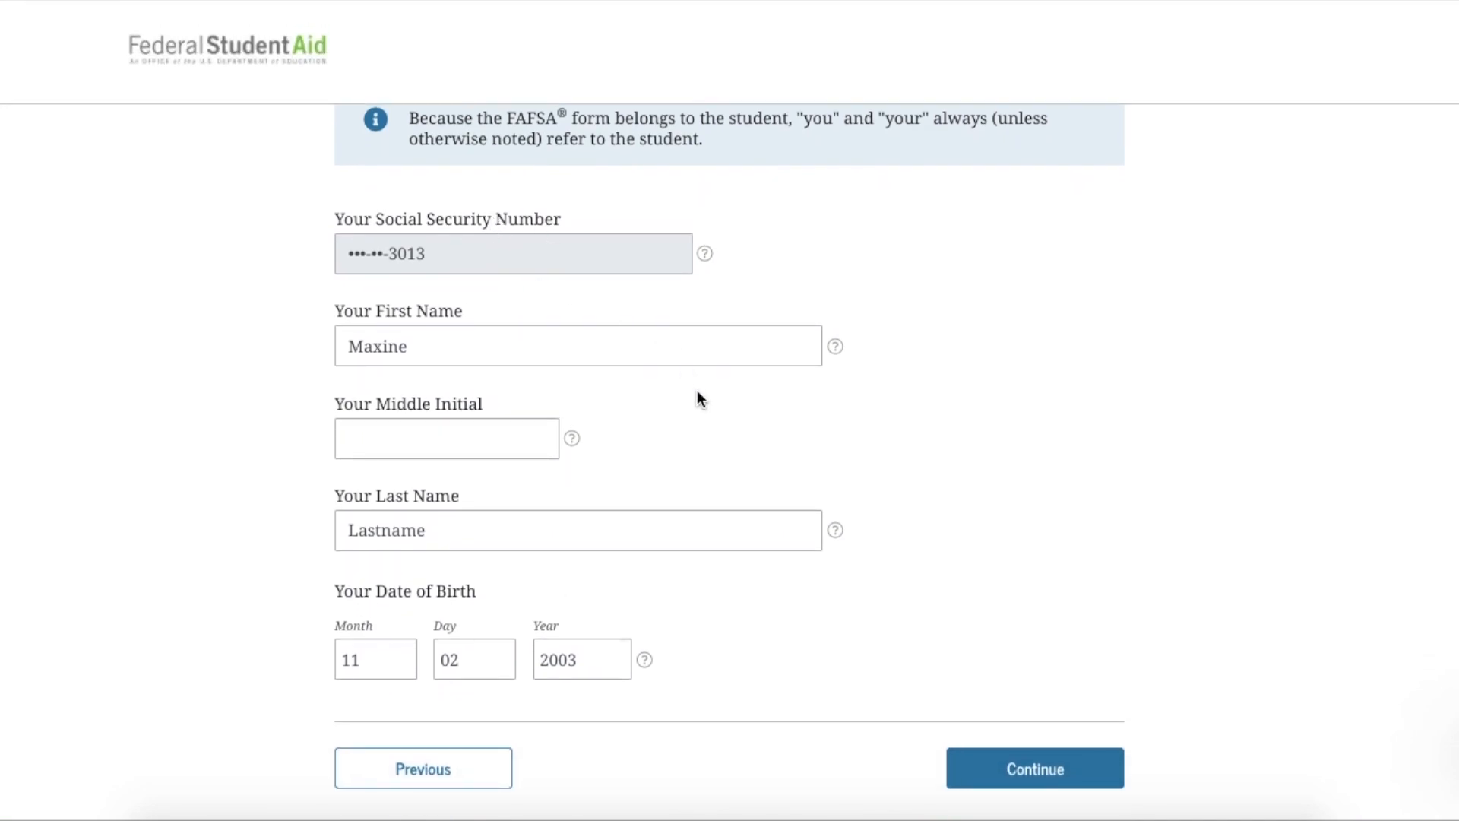
scroll(697, 392, up, 2)
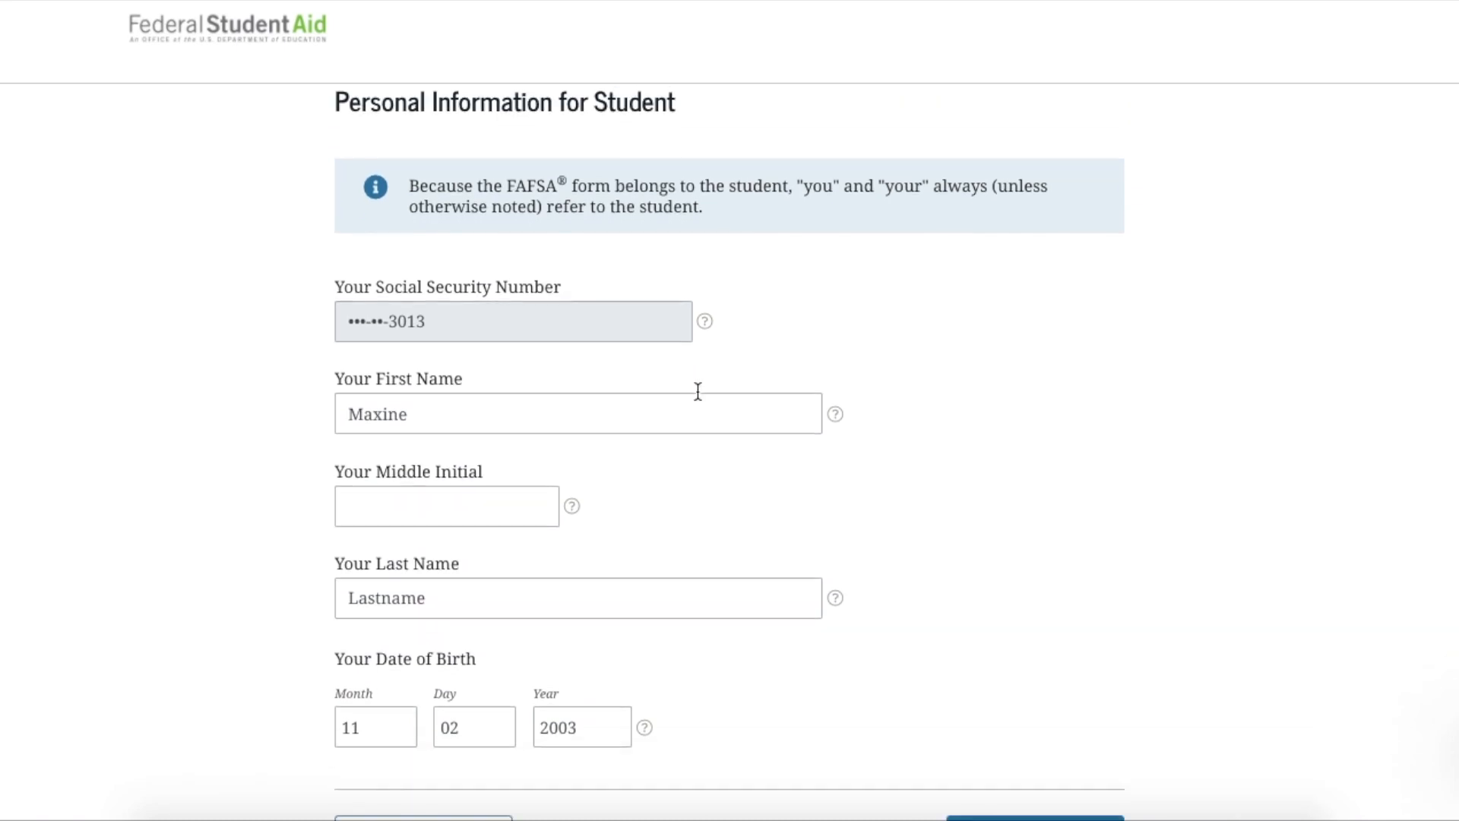
click(1016, 783)
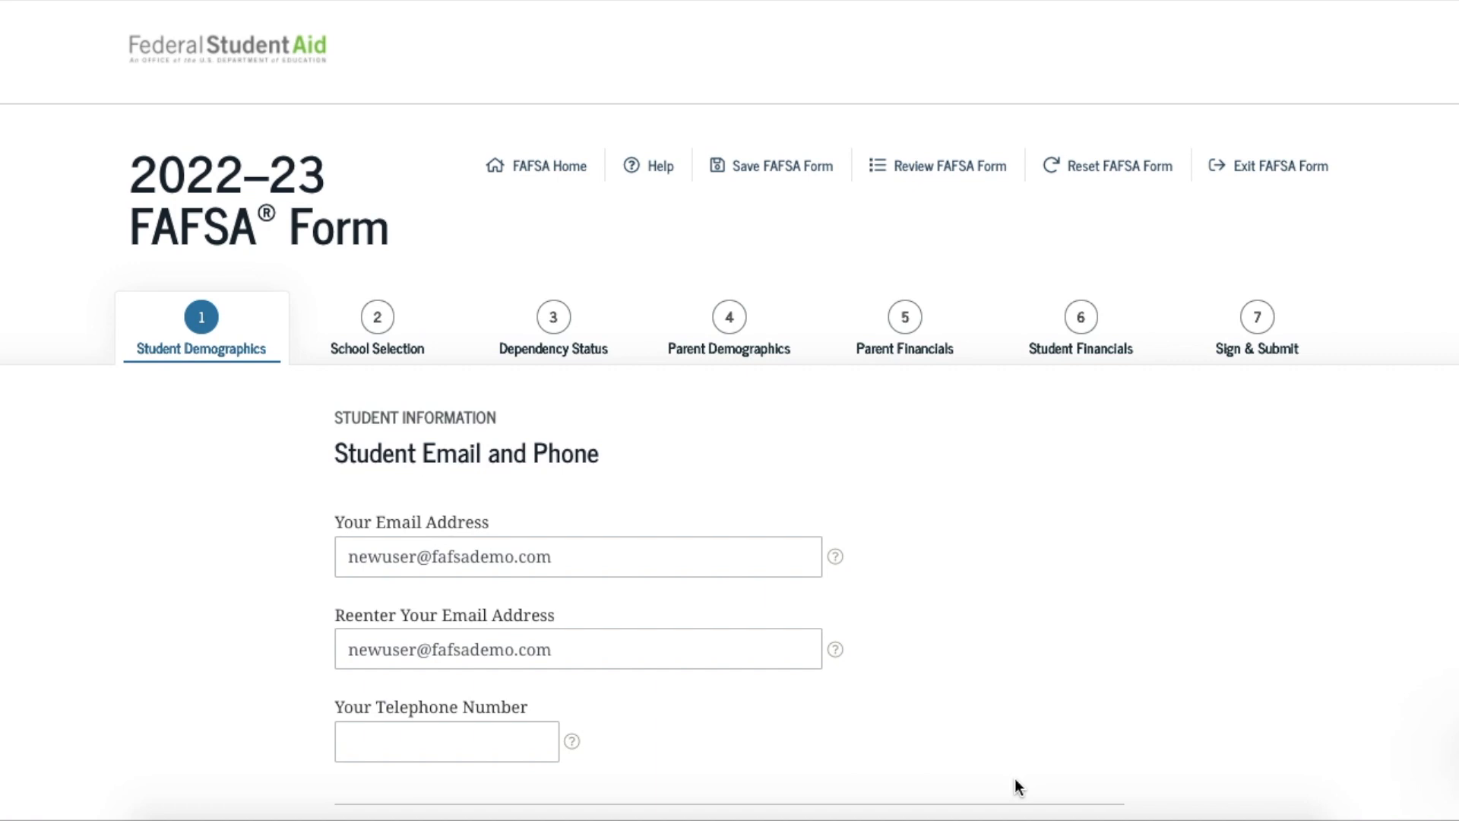
Add the student's telephone number on the Email and Phone page
scroll(1015, 778, down, 1)
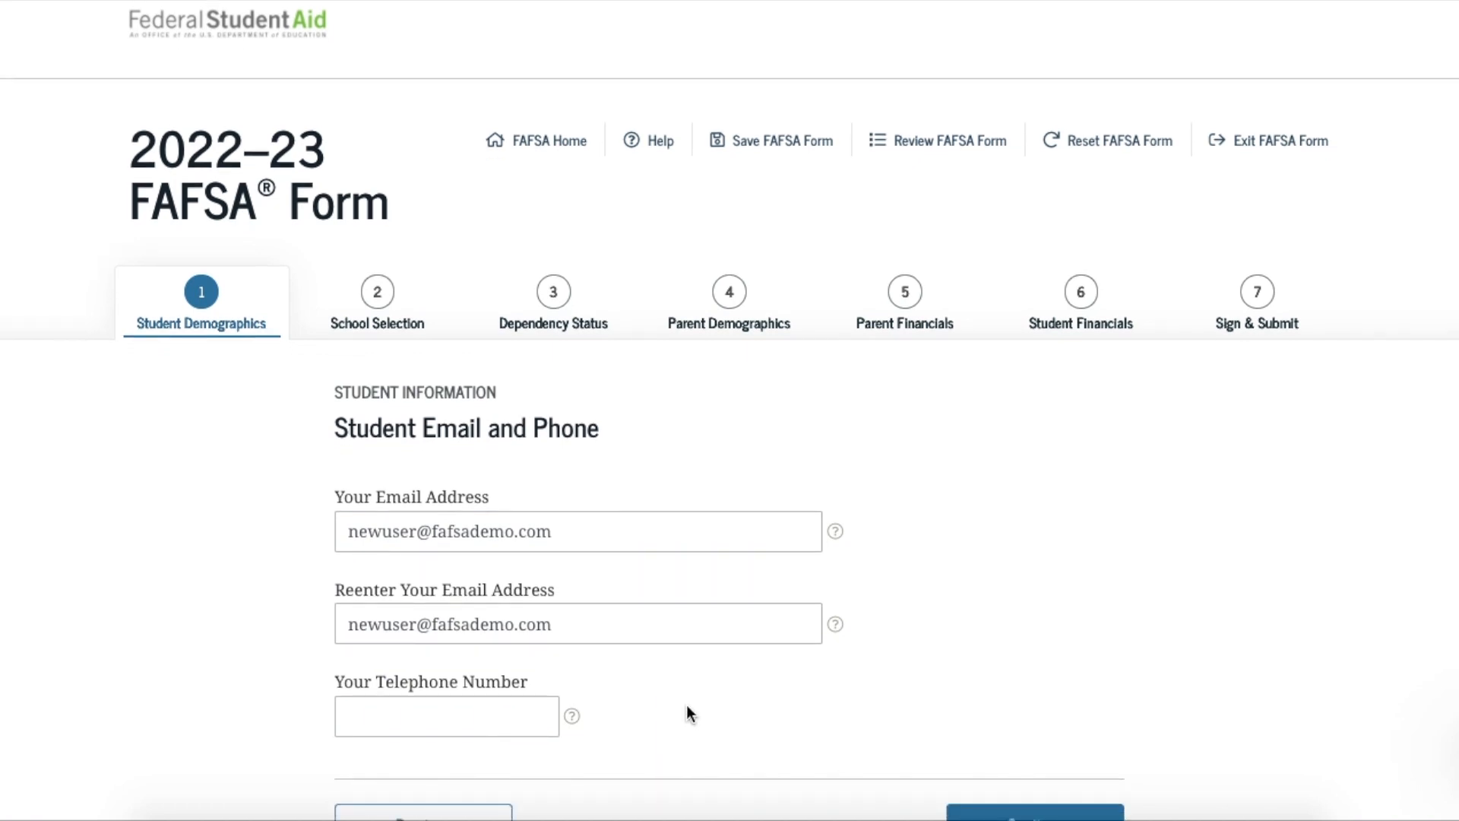
click(453, 701)
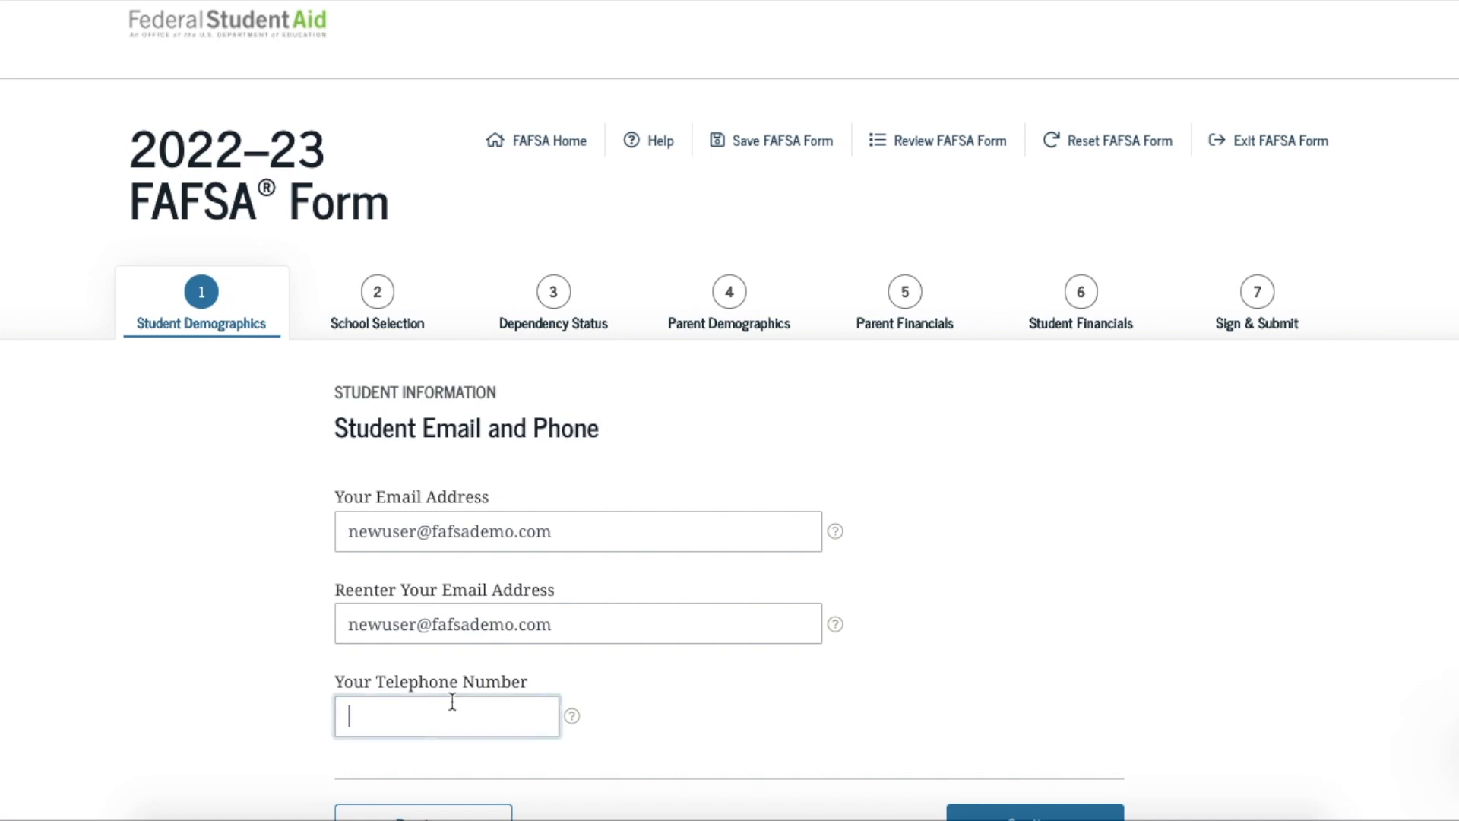
text(555) 555)
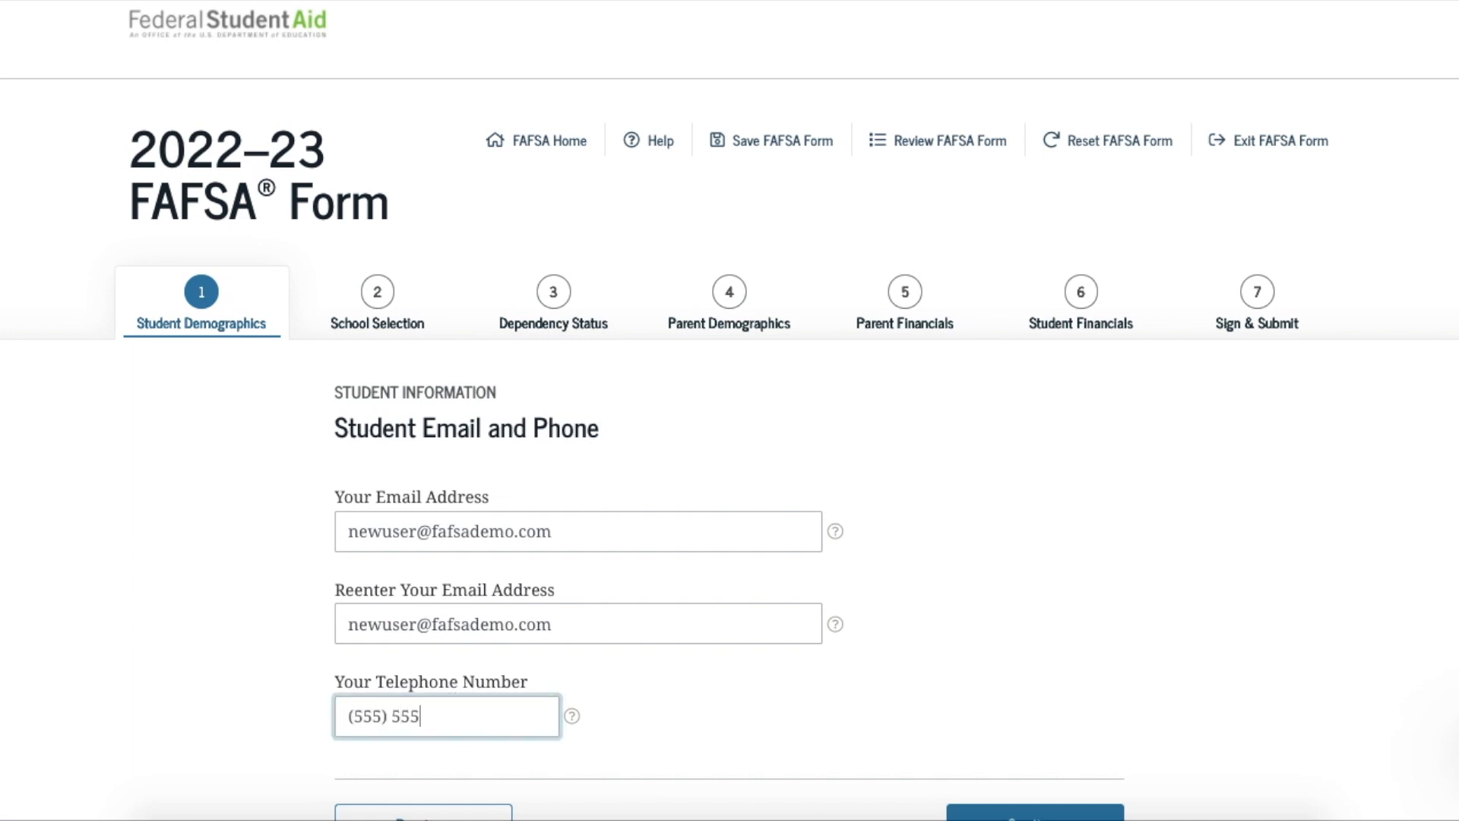
text(-5555)
scroll(974, 666, down, 2)
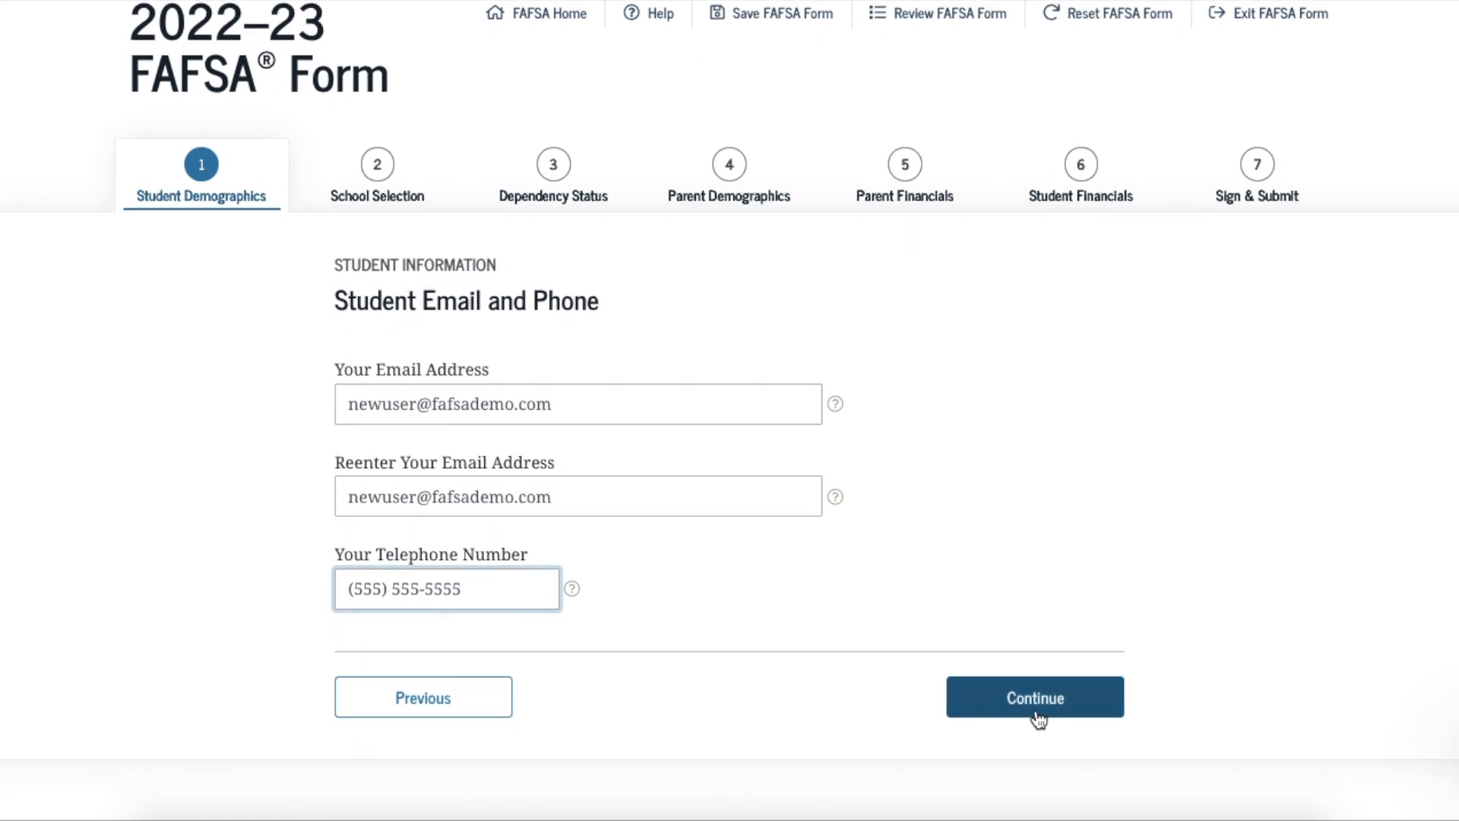
click(1037, 718)
Confirm the student's prefilled mailing address
scroll(1085, 667, down, 2)
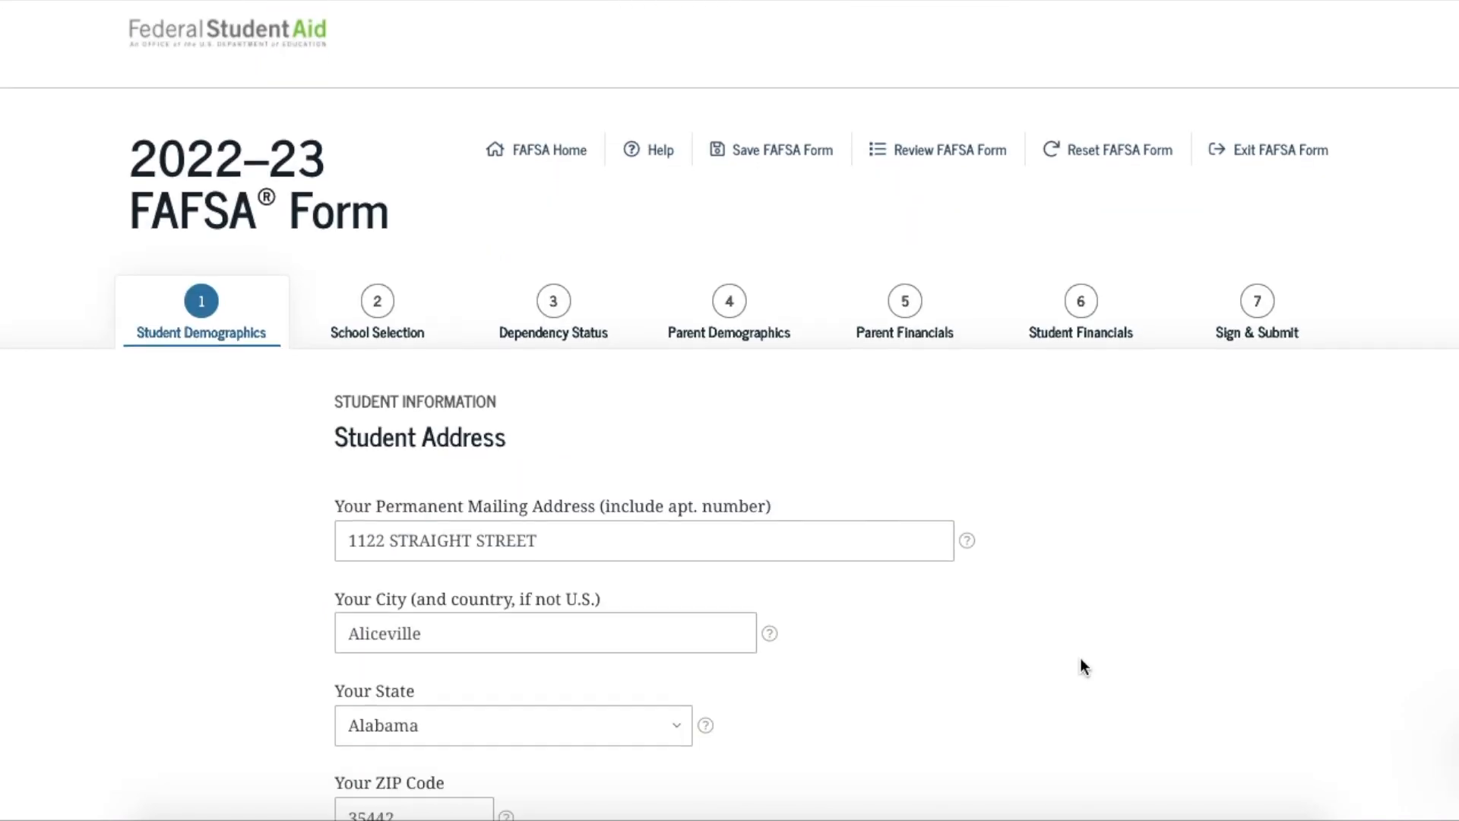
scroll(1081, 660, down, 2)
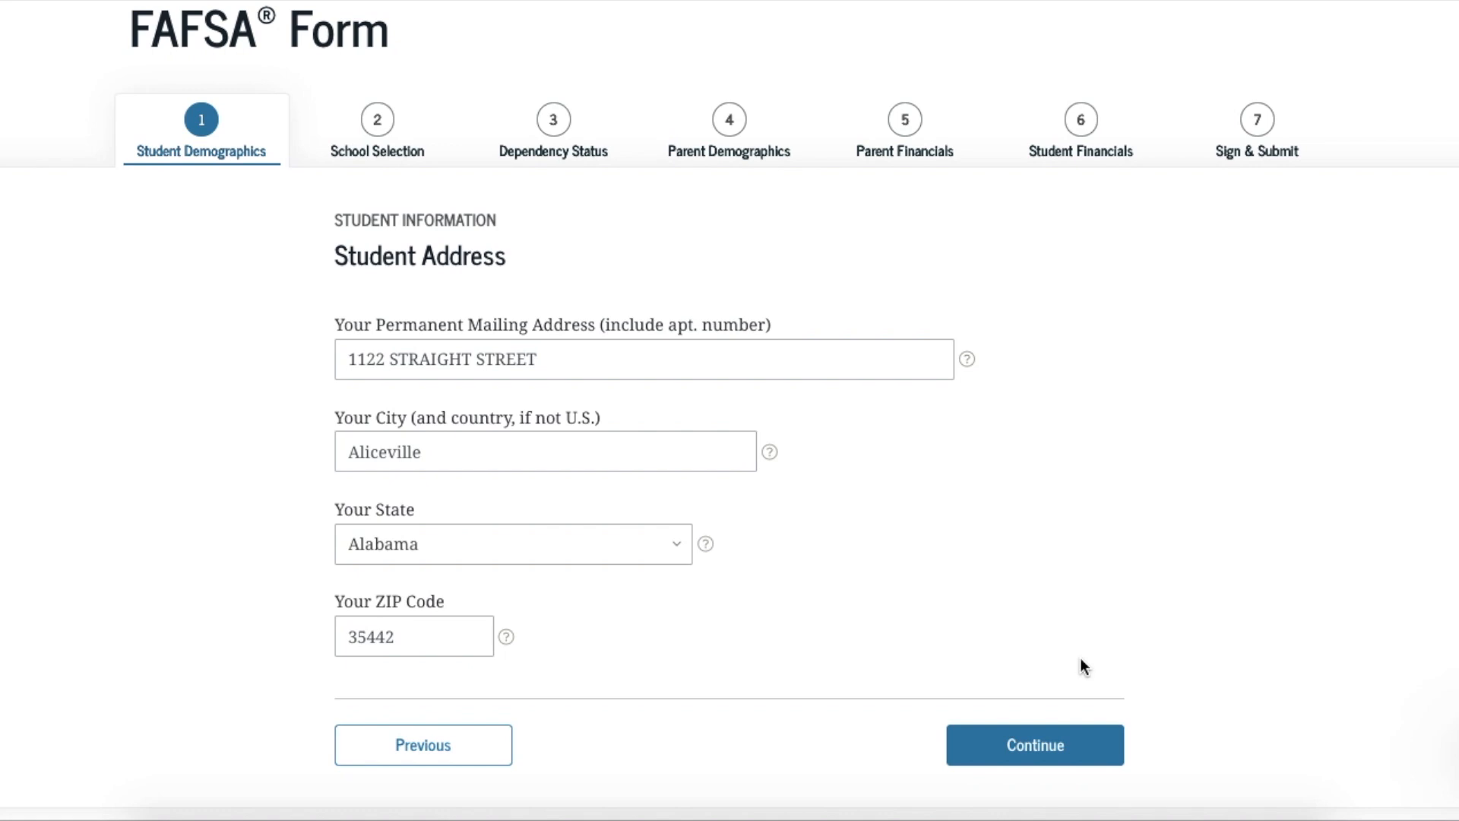
click(1049, 754)
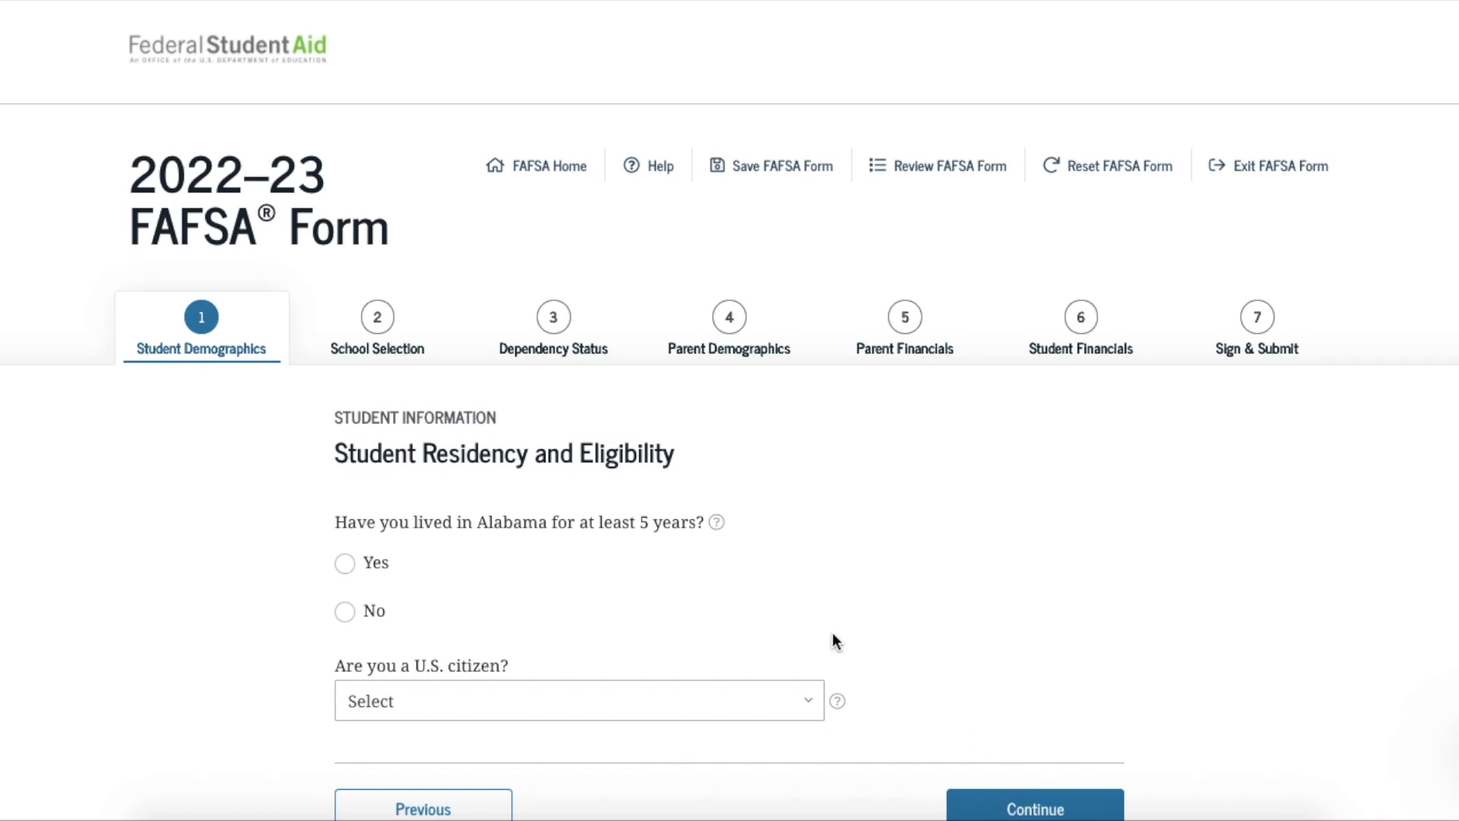
Answer Yes to 5+ years in Alabama and set citizenship to U.S. citizen (or U.S. national)
click(346, 611)
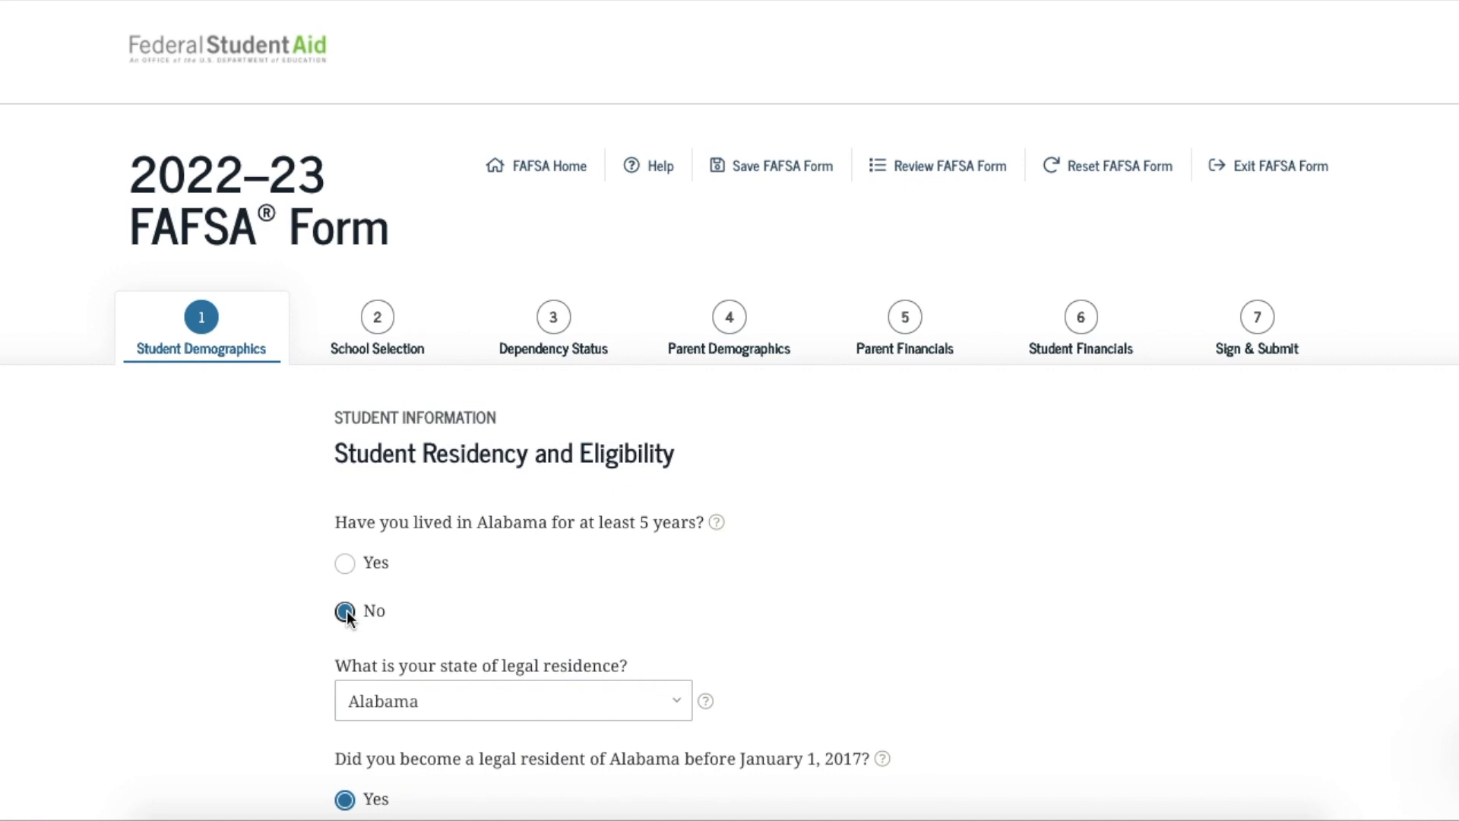
click(346, 565)
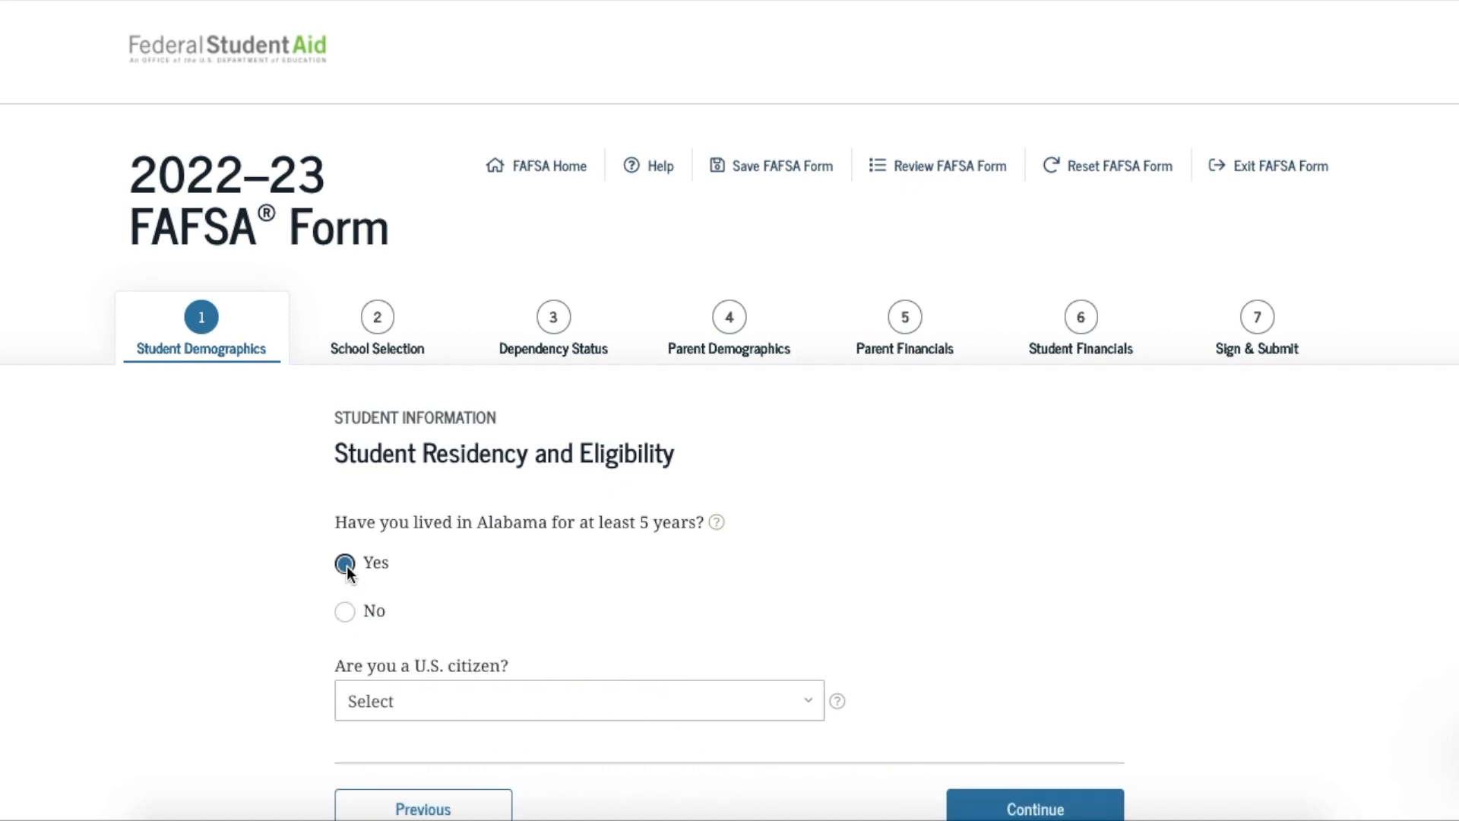
click(807, 704)
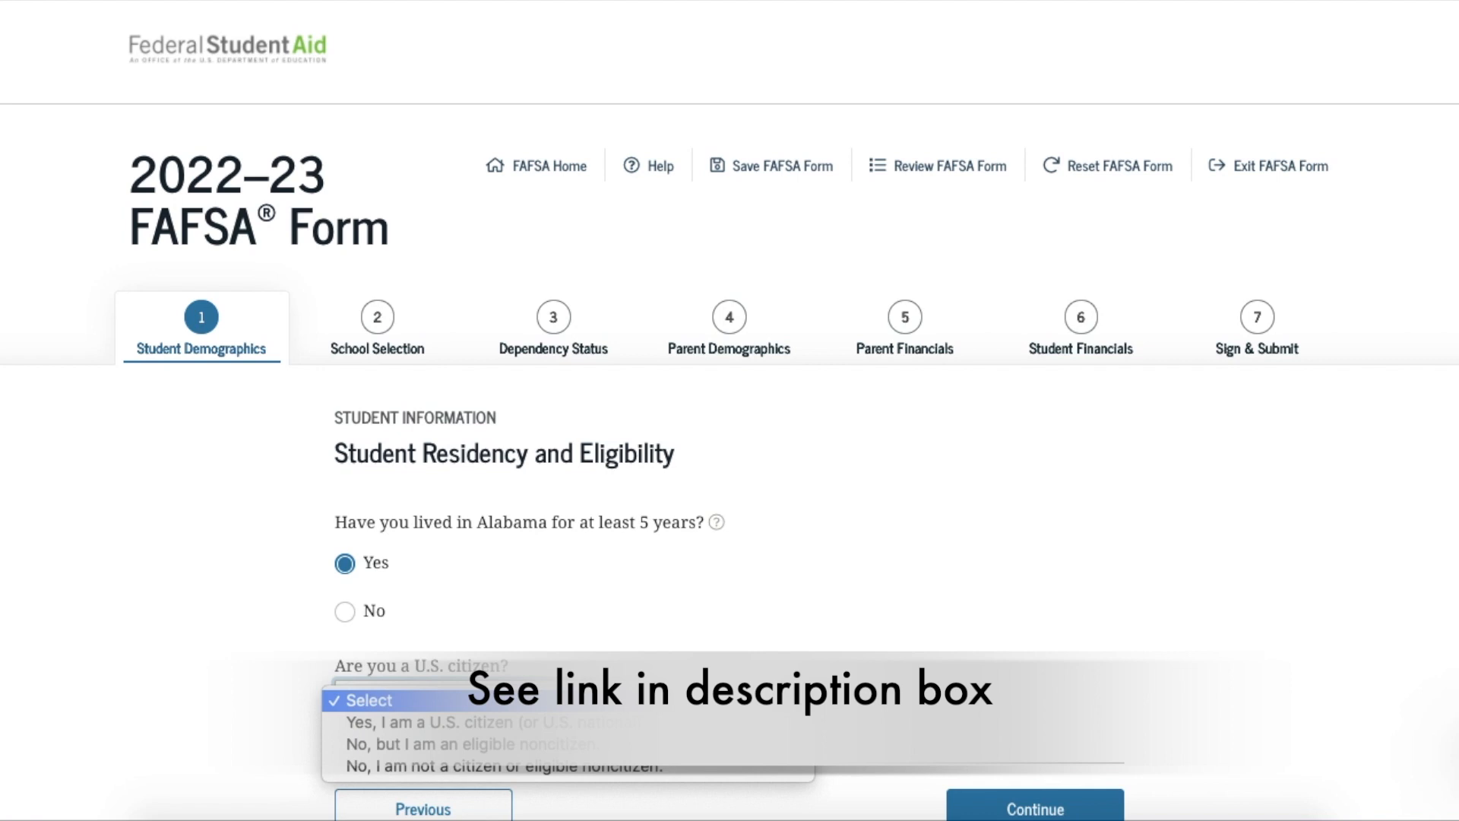
key(Down)
key(Down)
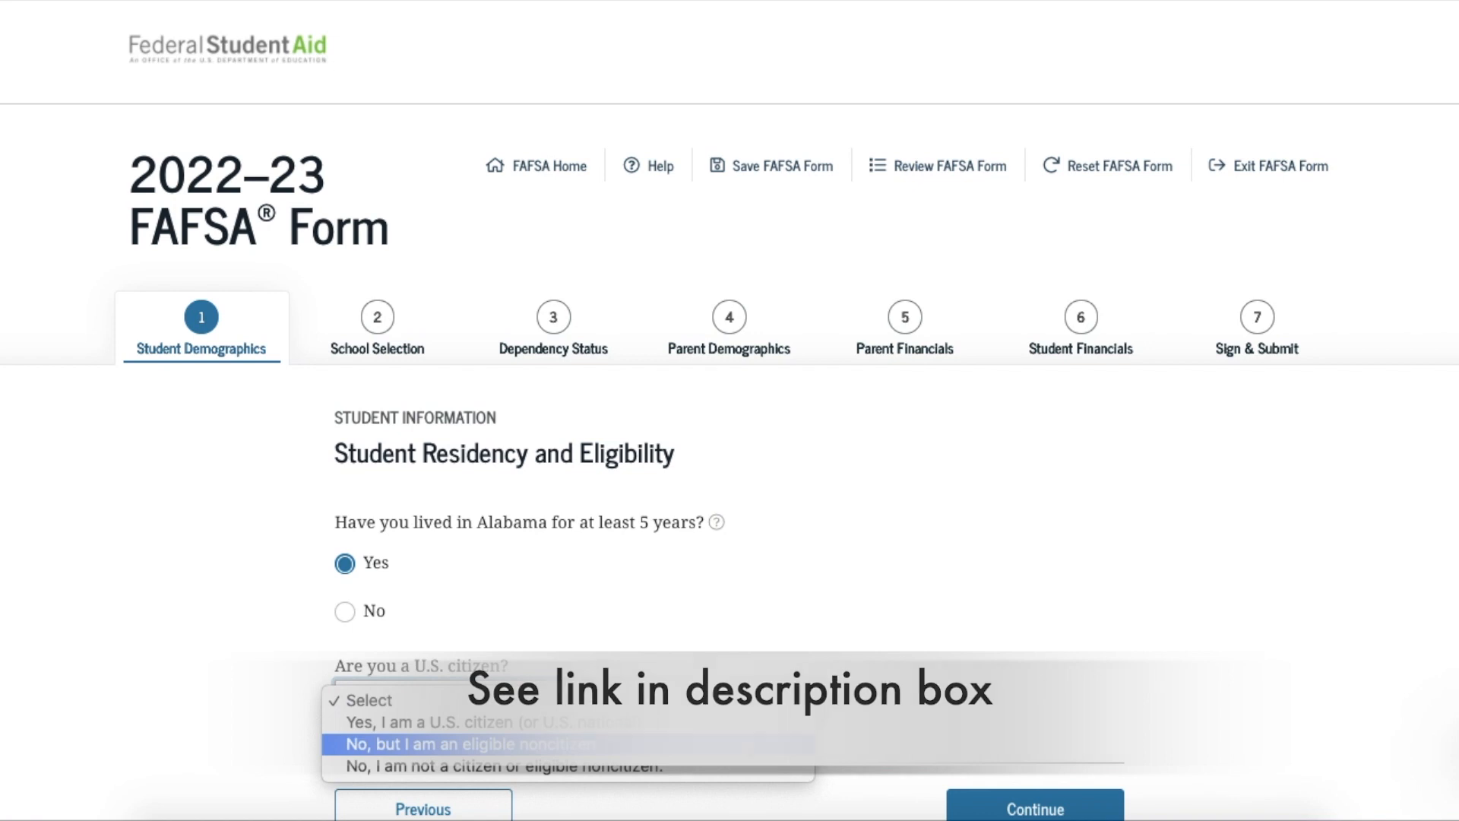
click(746, 743)
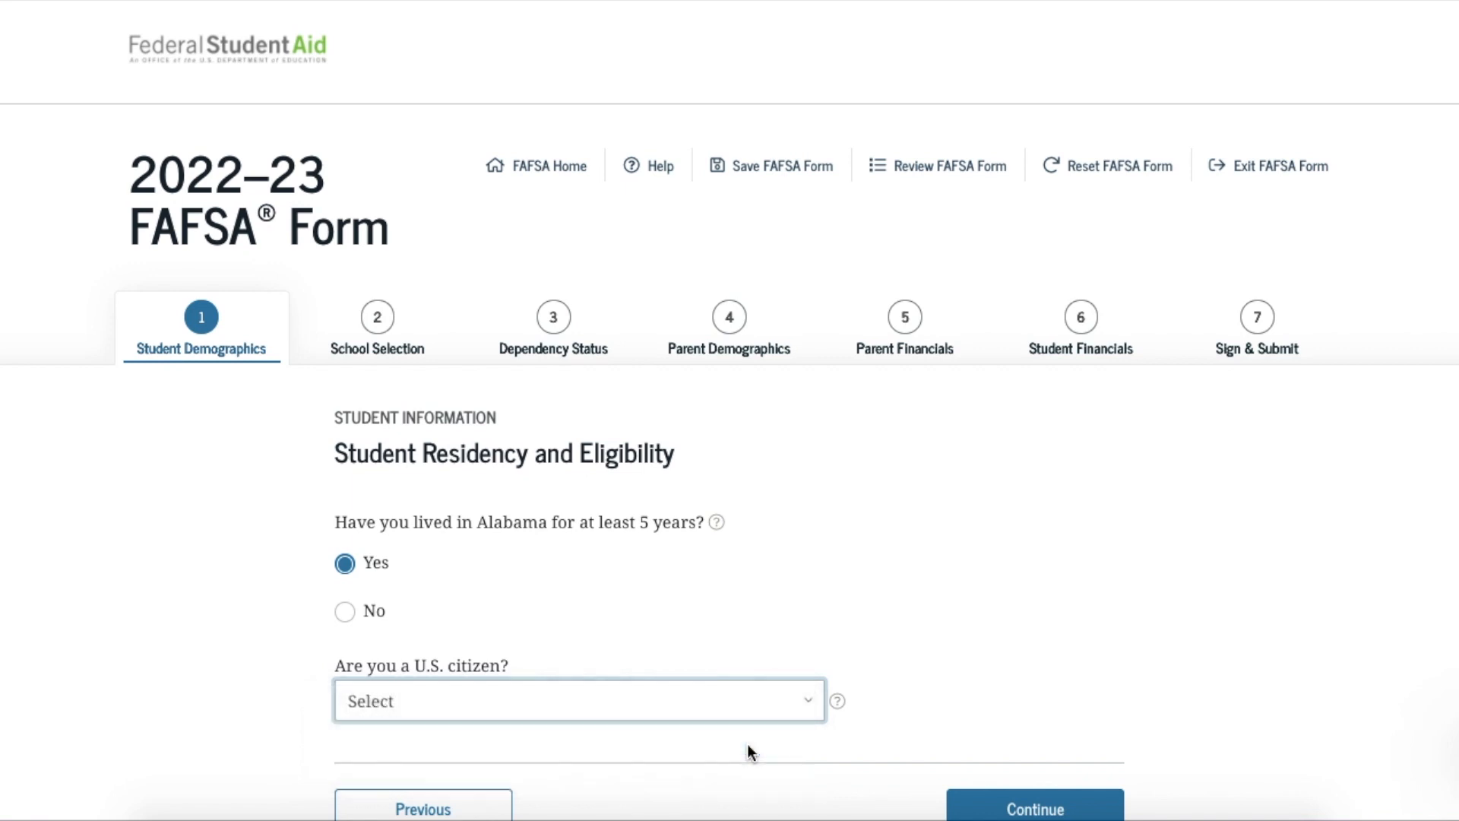
scroll(891, 584, down, 1)
scroll(894, 584, down, 1)
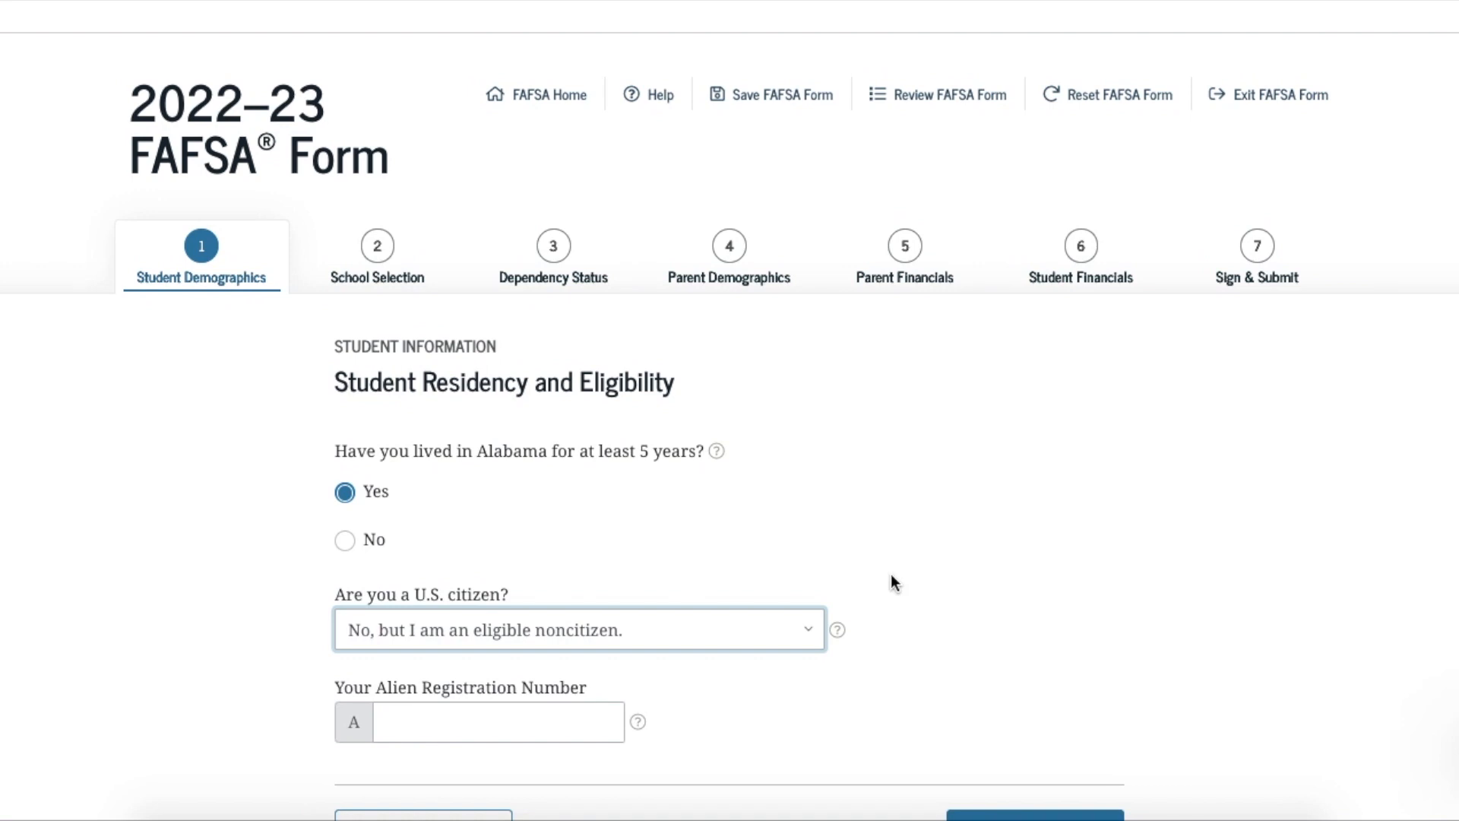
click(804, 627)
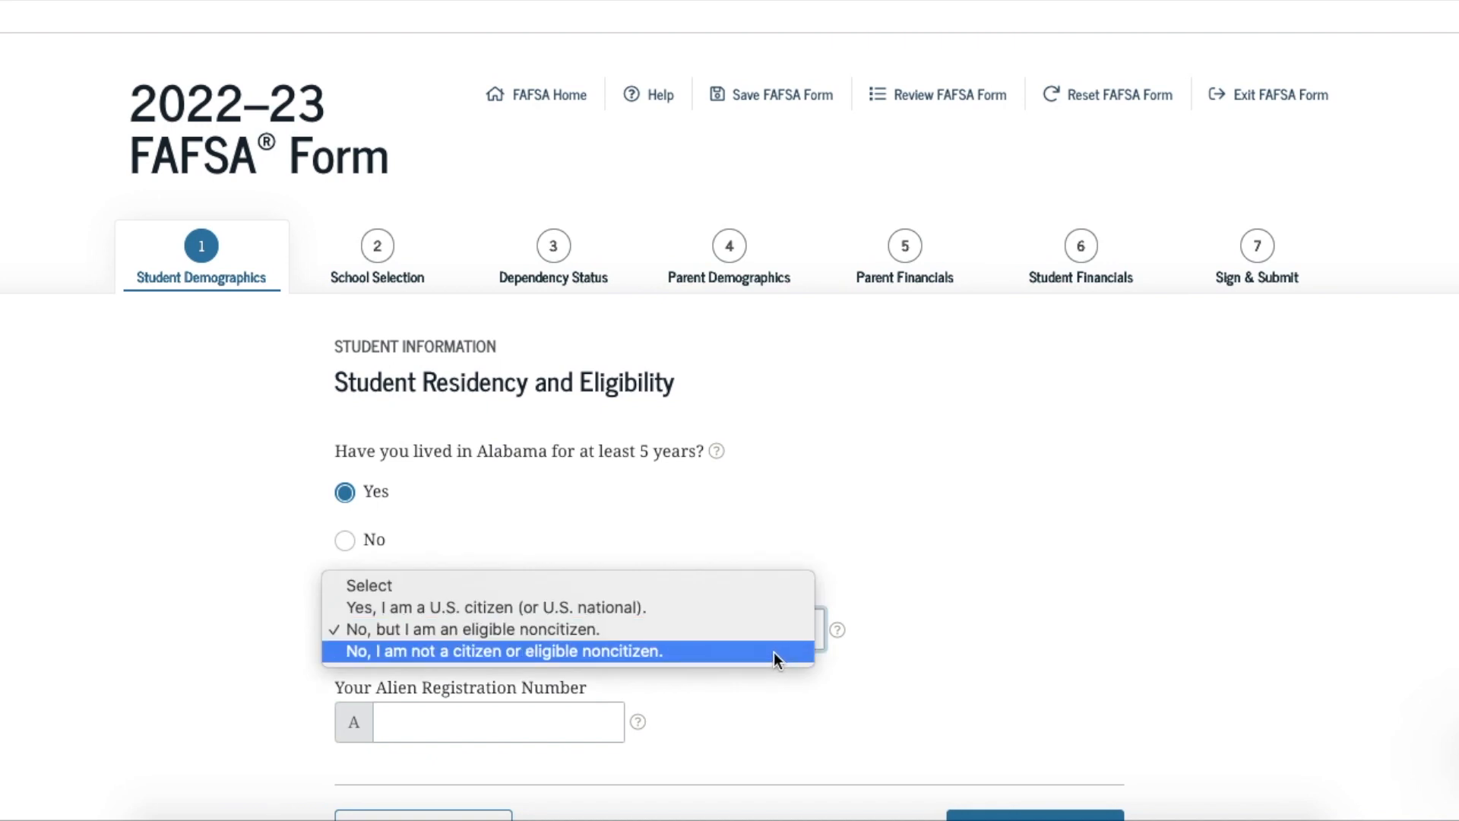
click(774, 652)
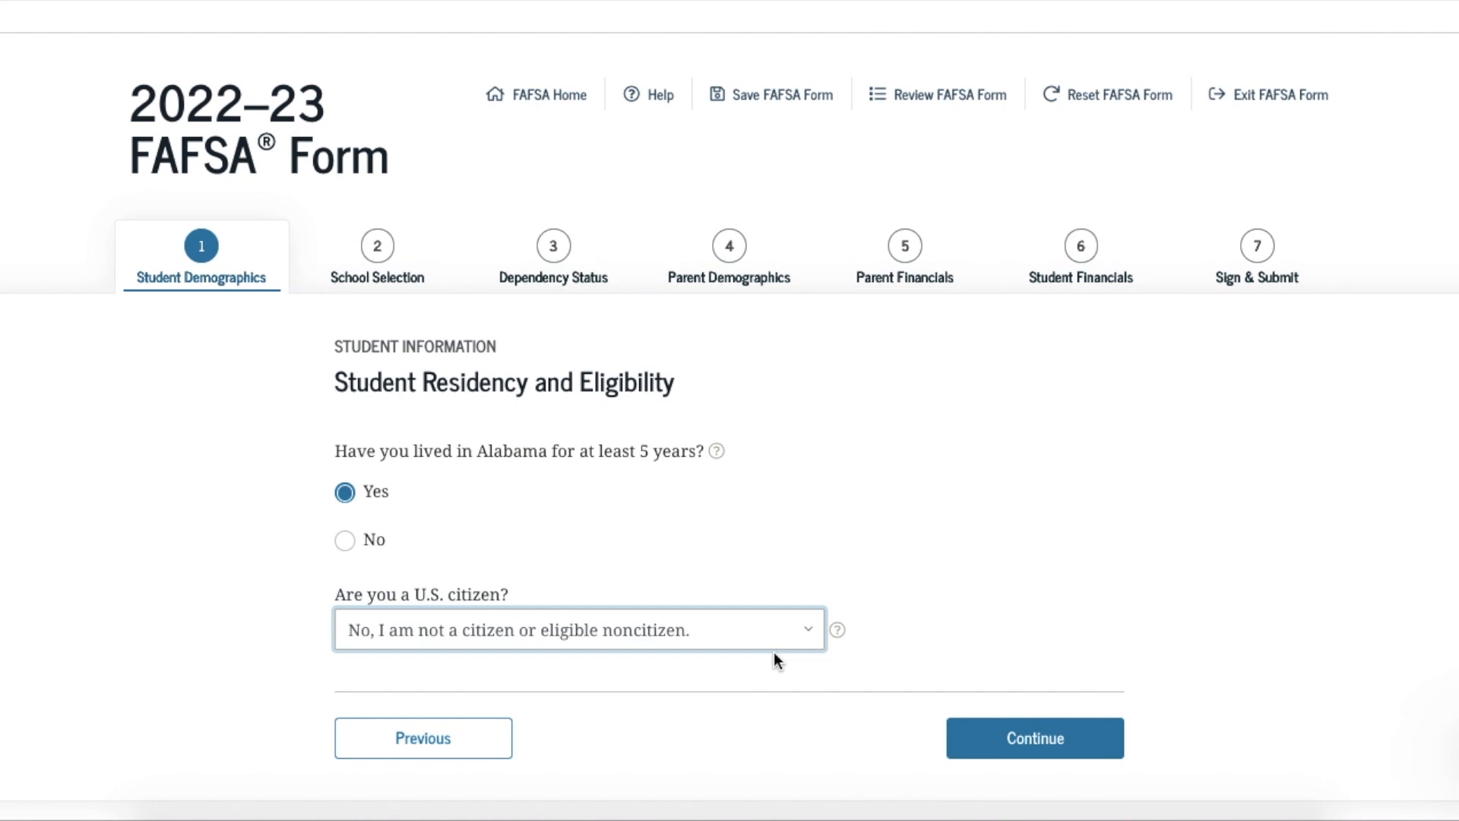
click(808, 634)
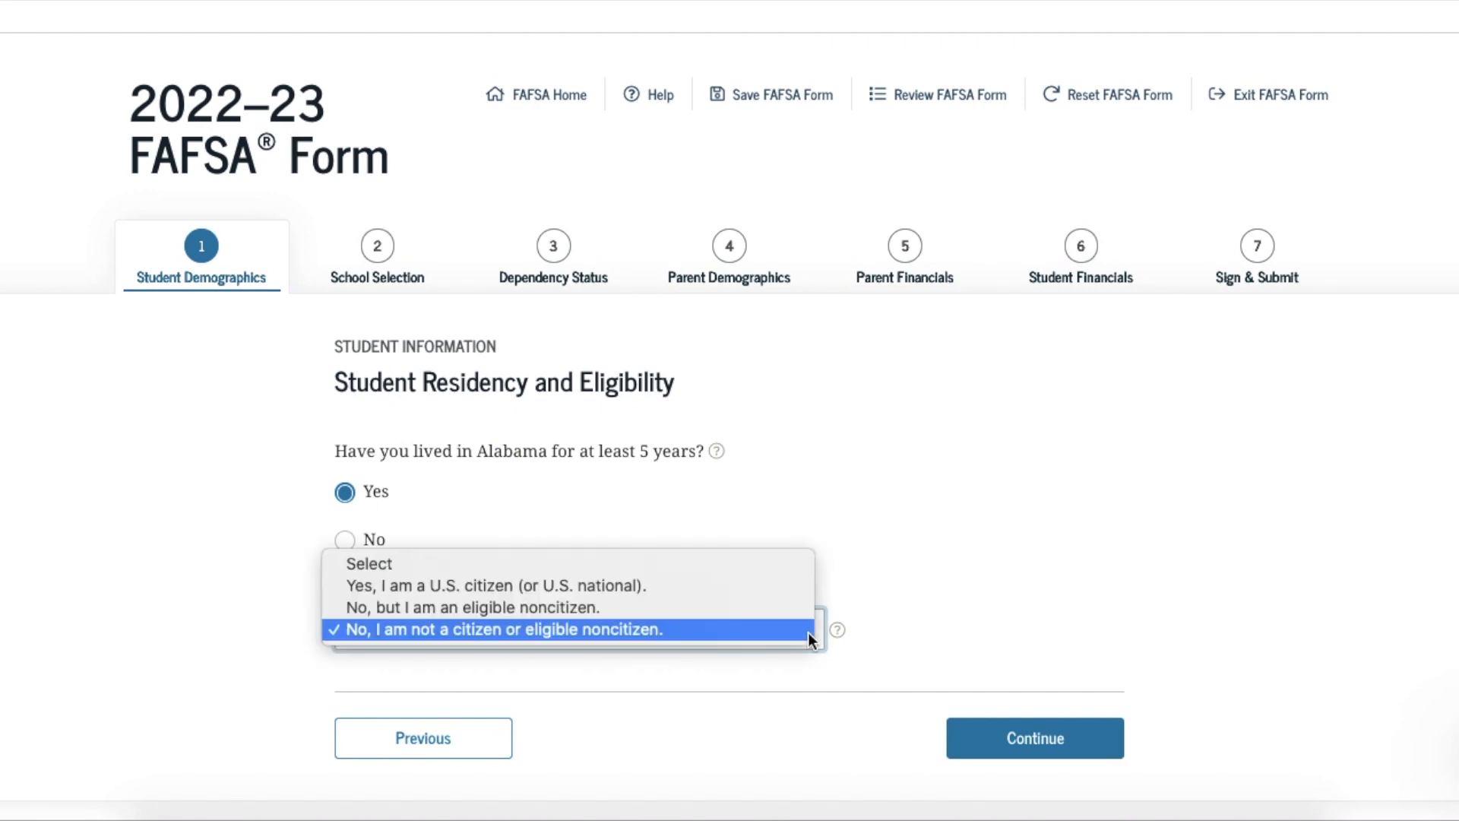
click(686, 592)
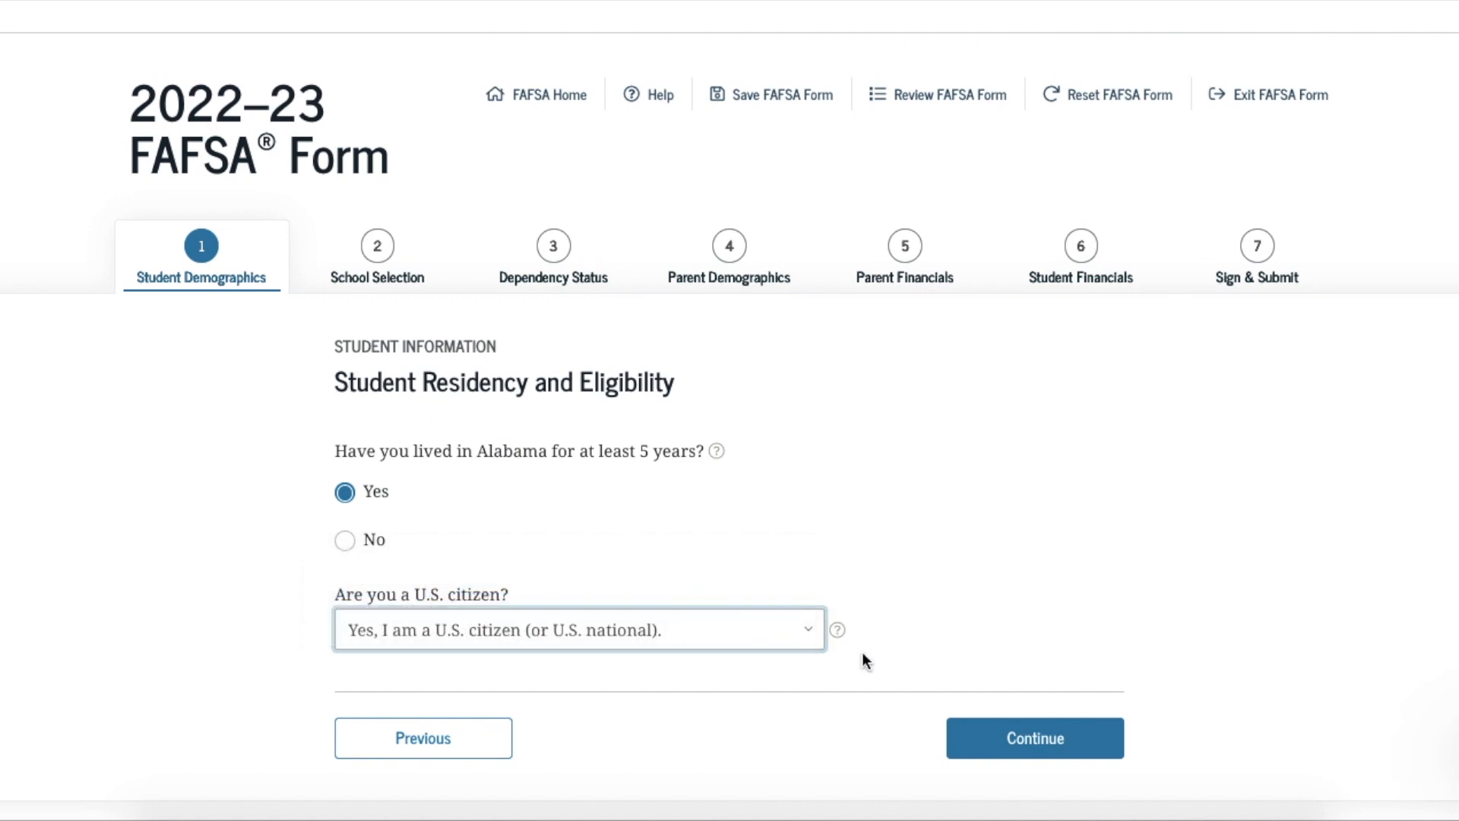
click(986, 752)
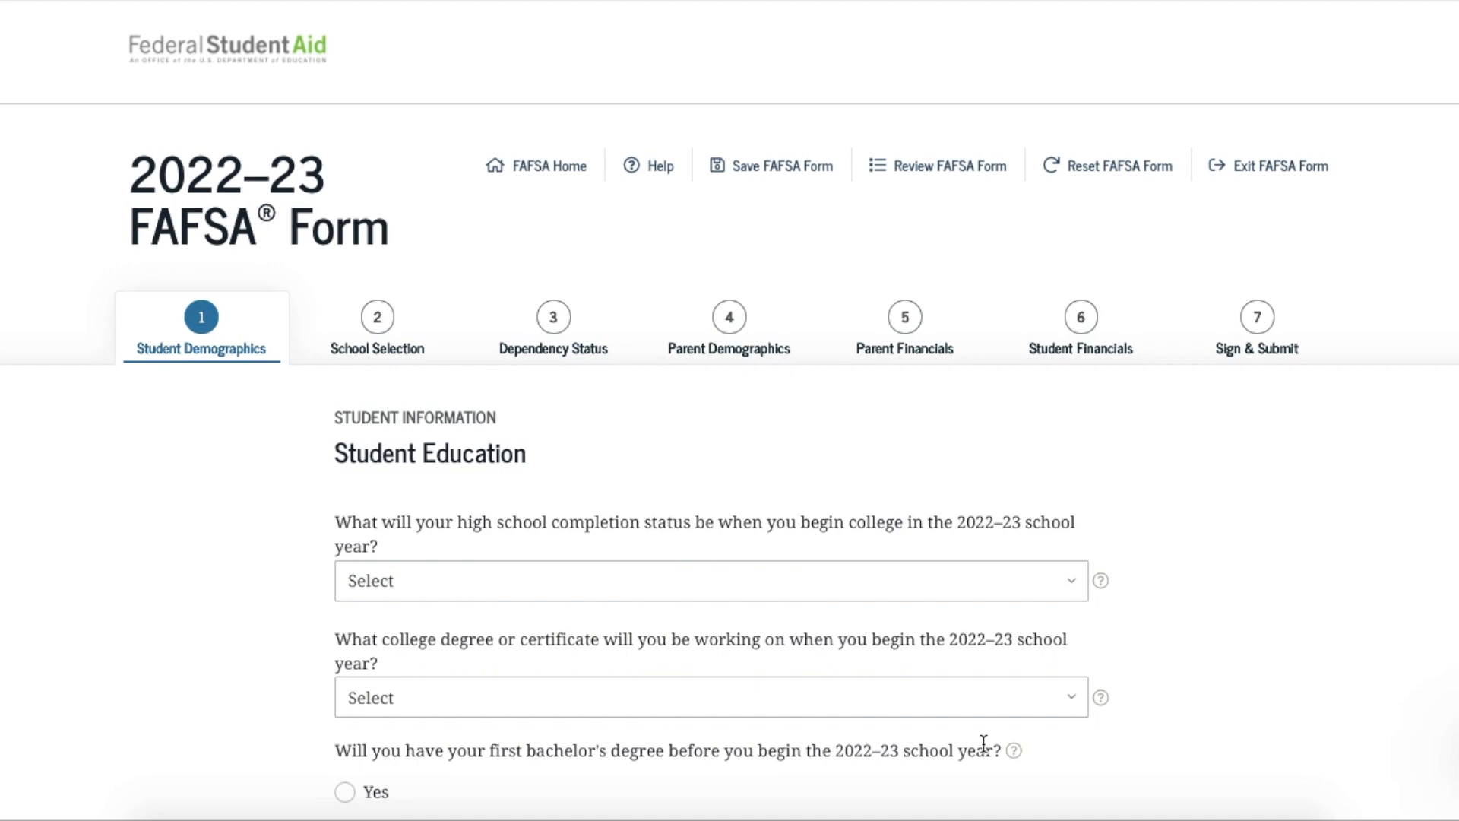
Select High school diploma as completion status and 1st bachelor's degree as the degree sought
click(1072, 582)
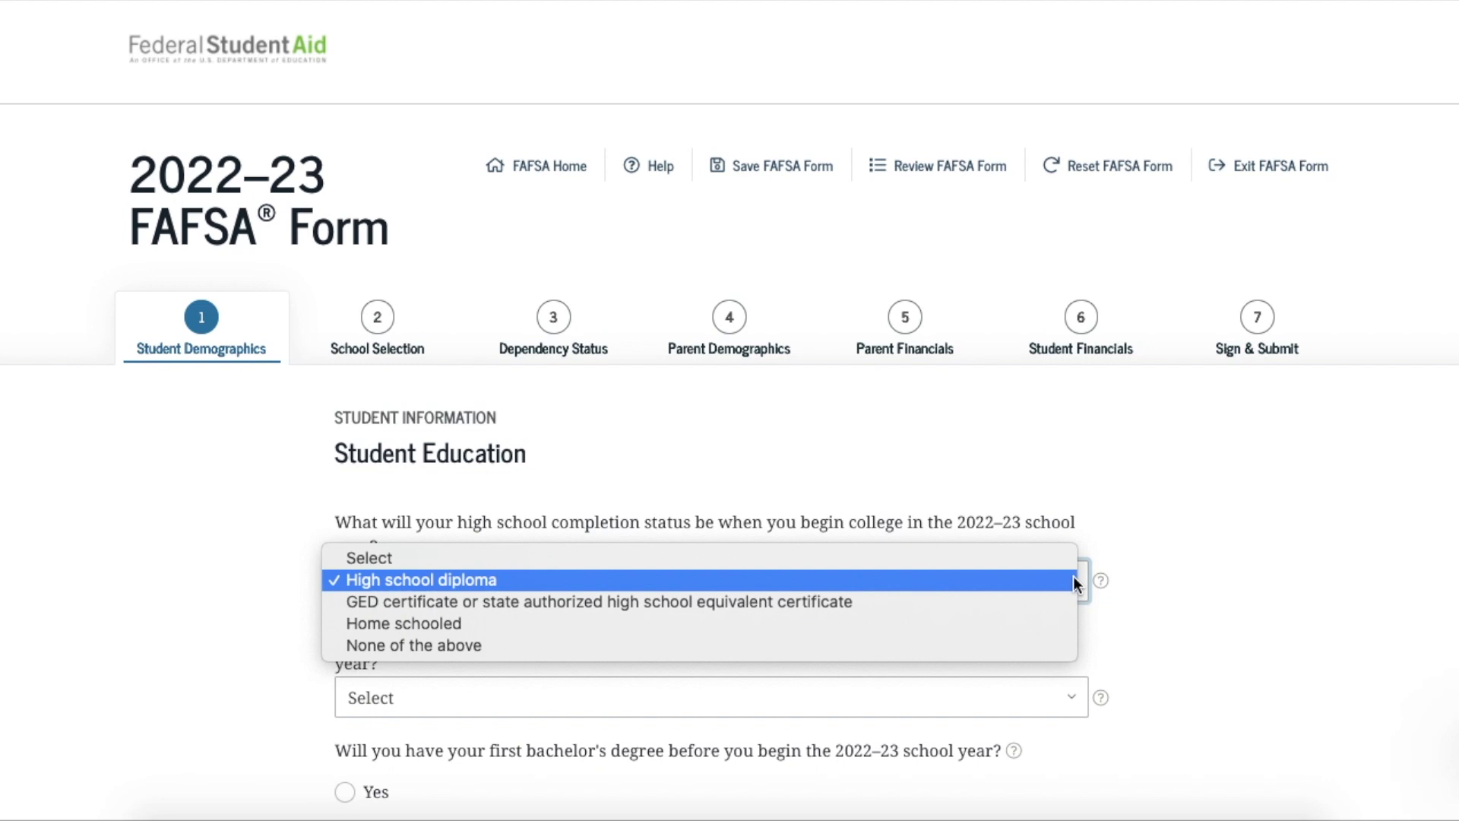
click(1018, 587)
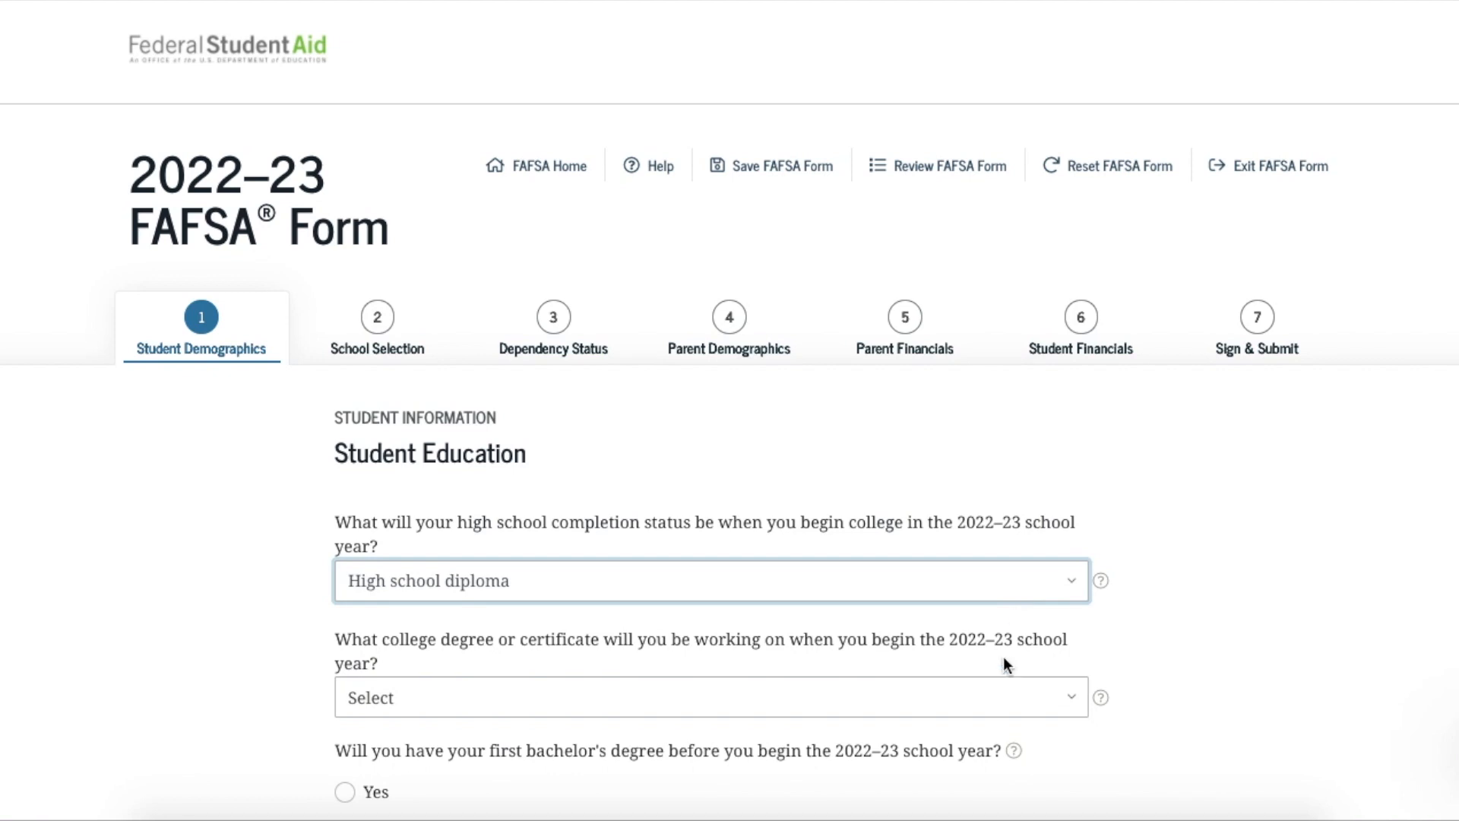
click(1073, 698)
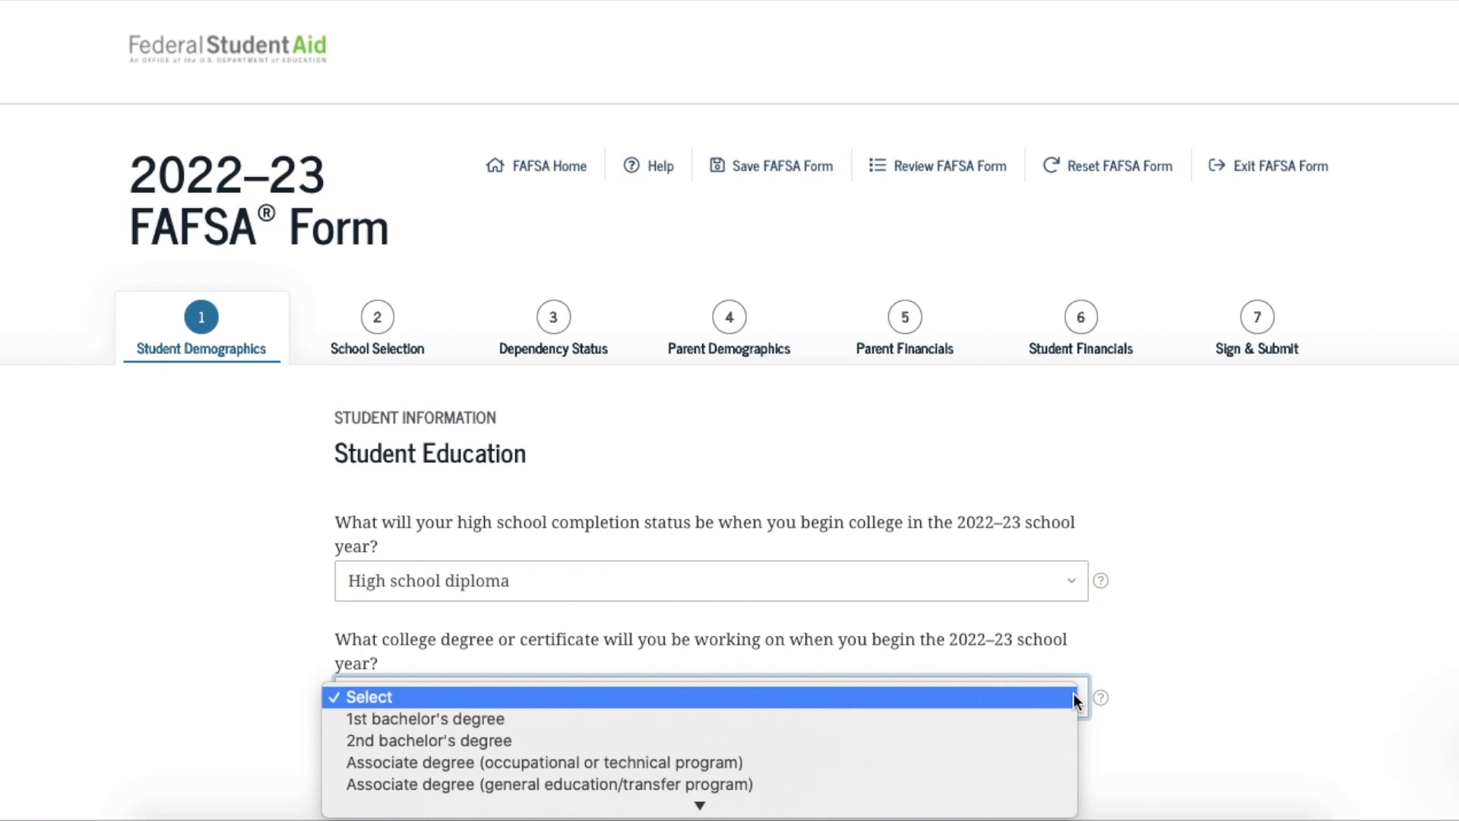
scroll(1030, 716, down, 4)
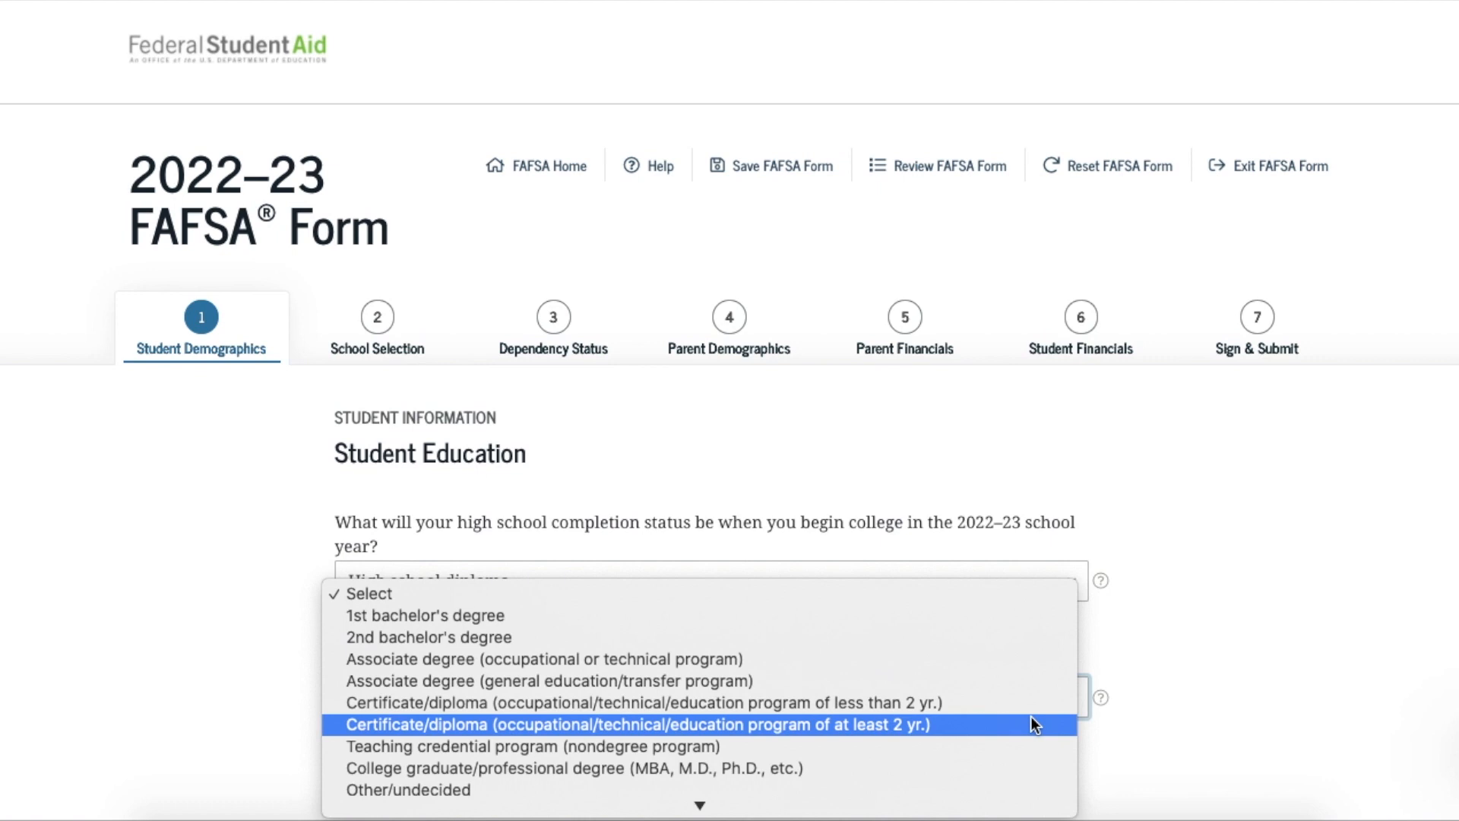
click(793, 616)
scroll(1284, 655, down, 3)
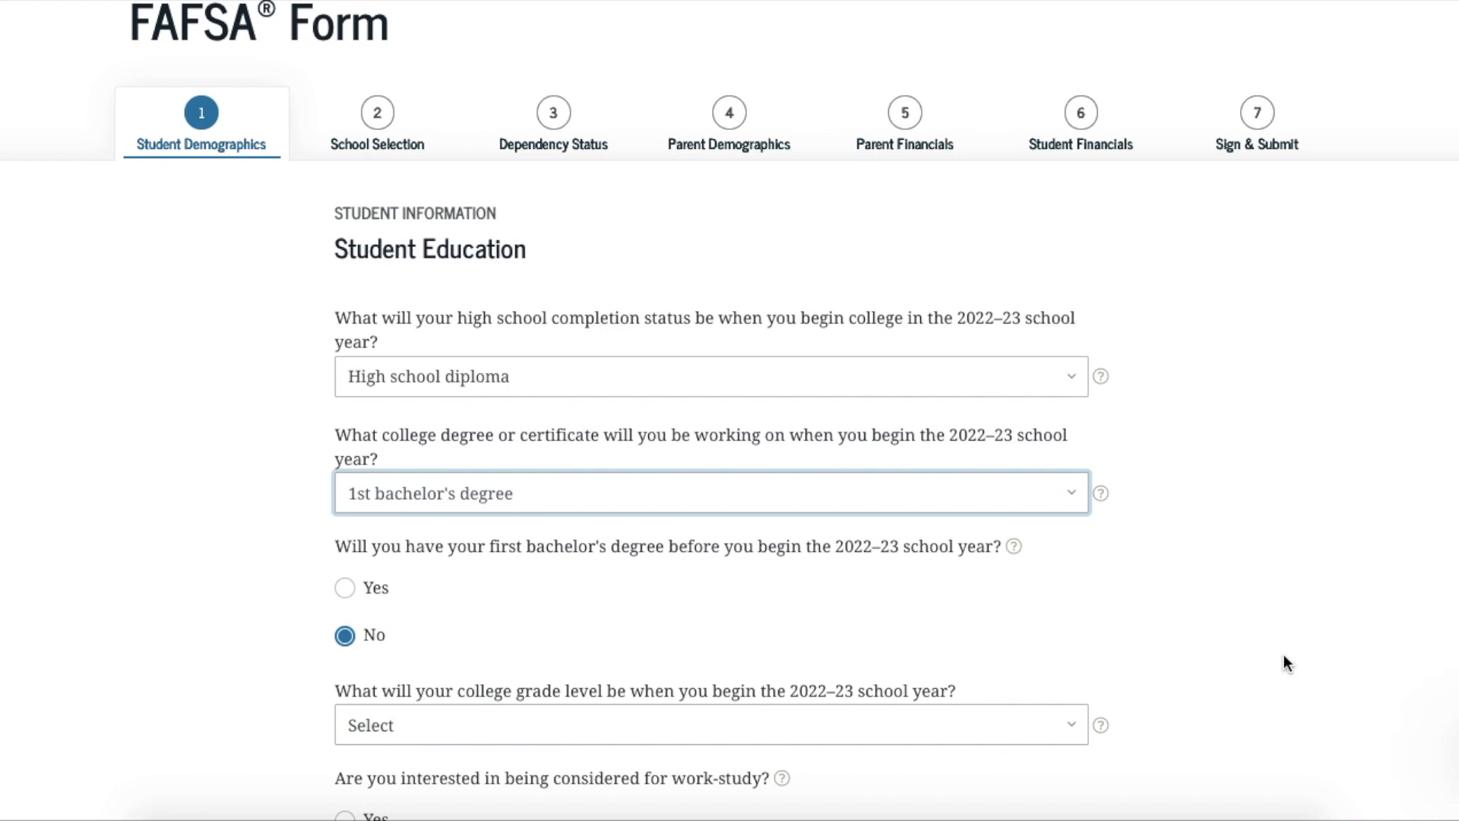
Set grade level to Never attended college/1st yr., answer Yes to work-study, and continue
scroll(1284, 656, down, 2)
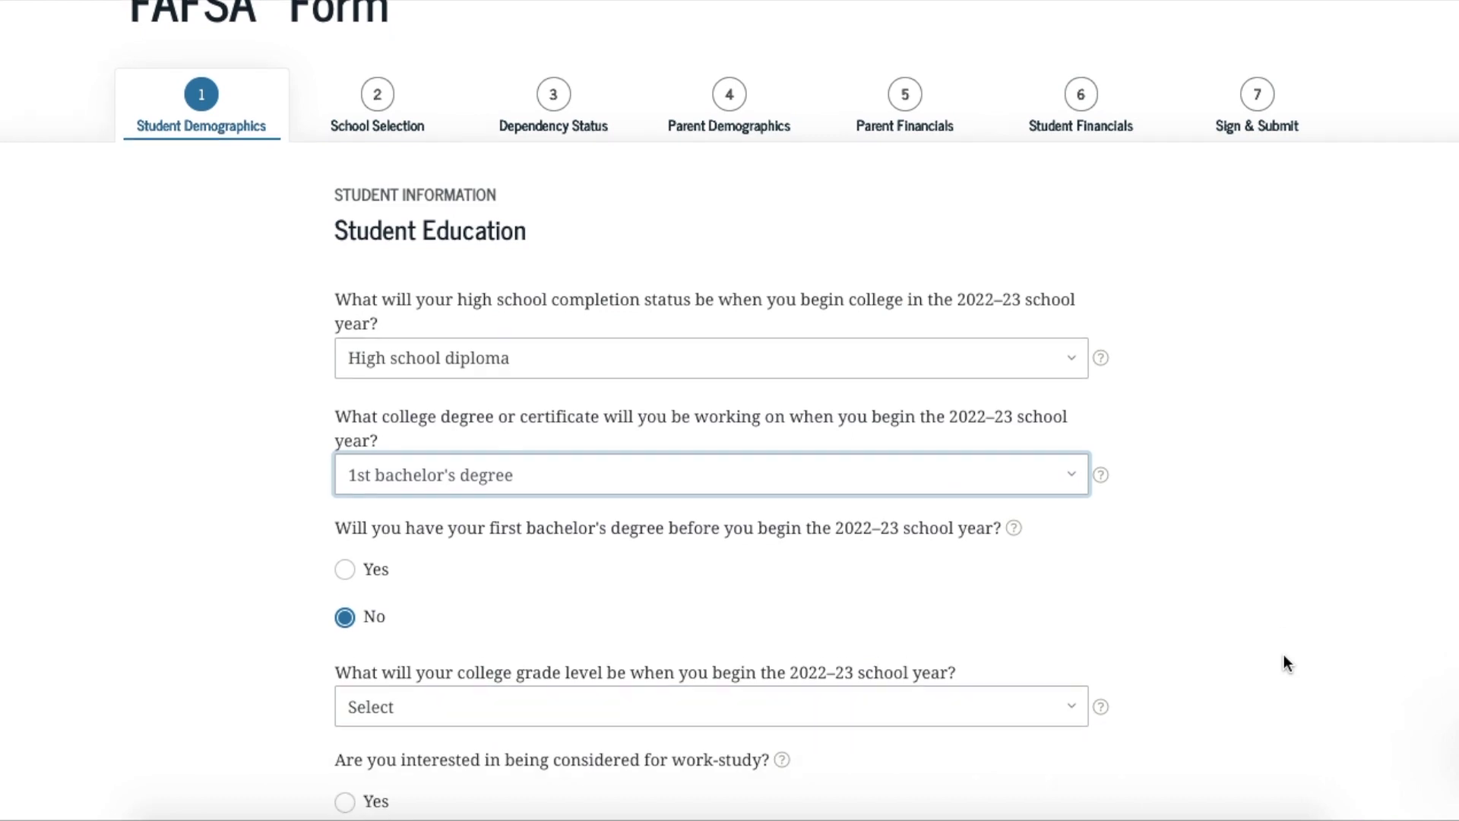
scroll(1284, 662, down, 1)
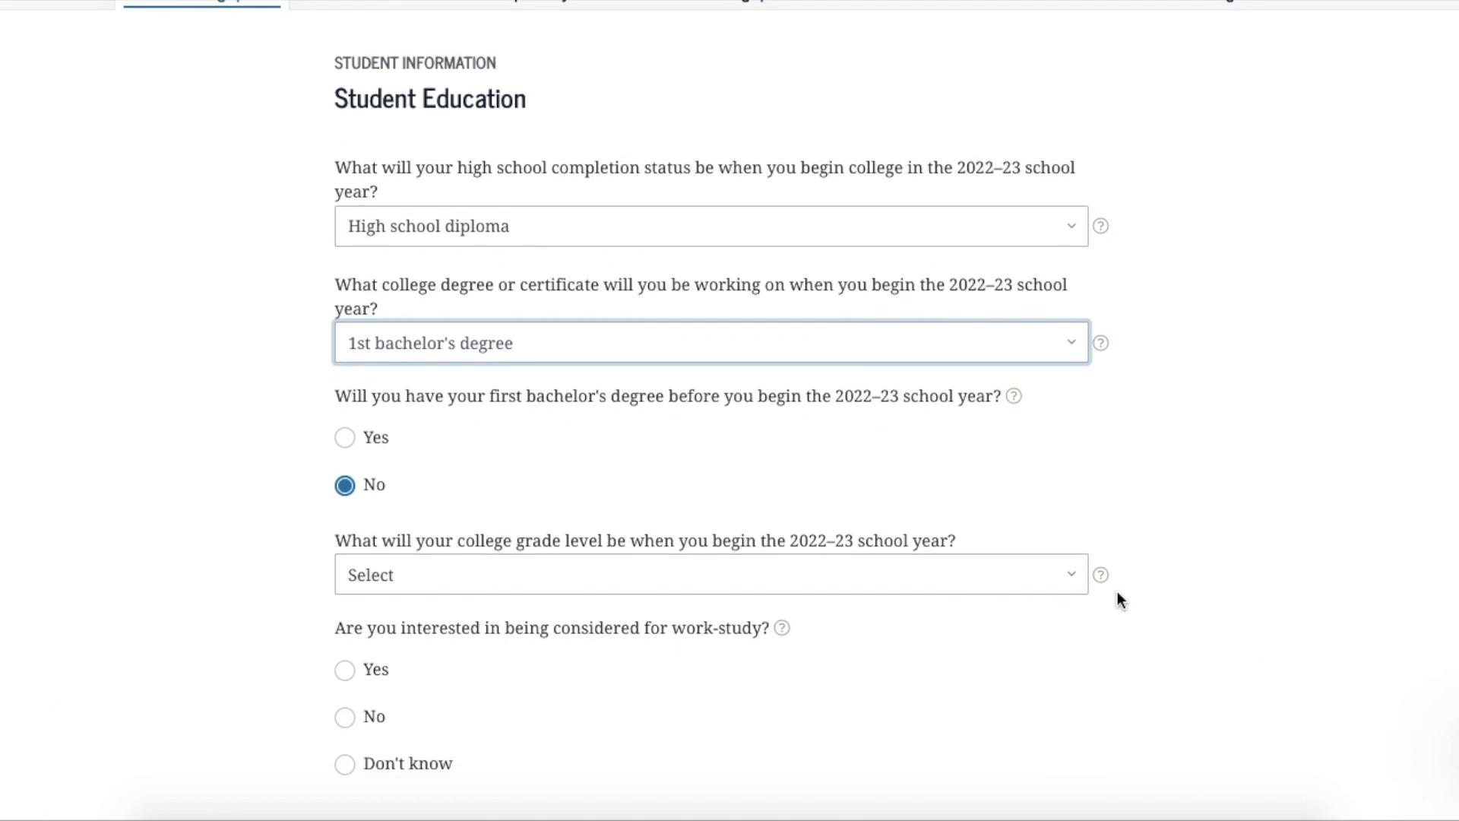
click(1074, 581)
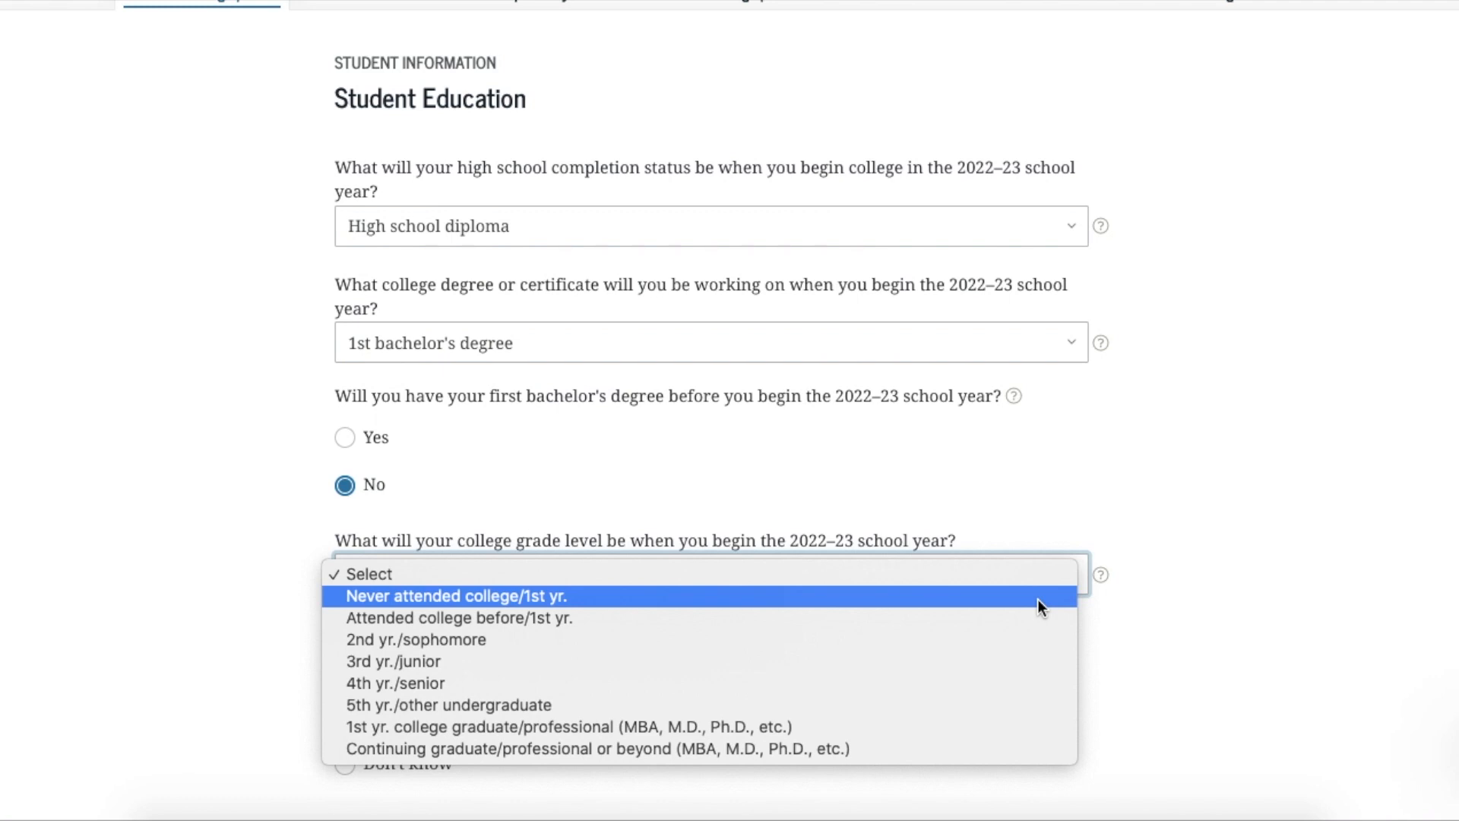
click(1040, 601)
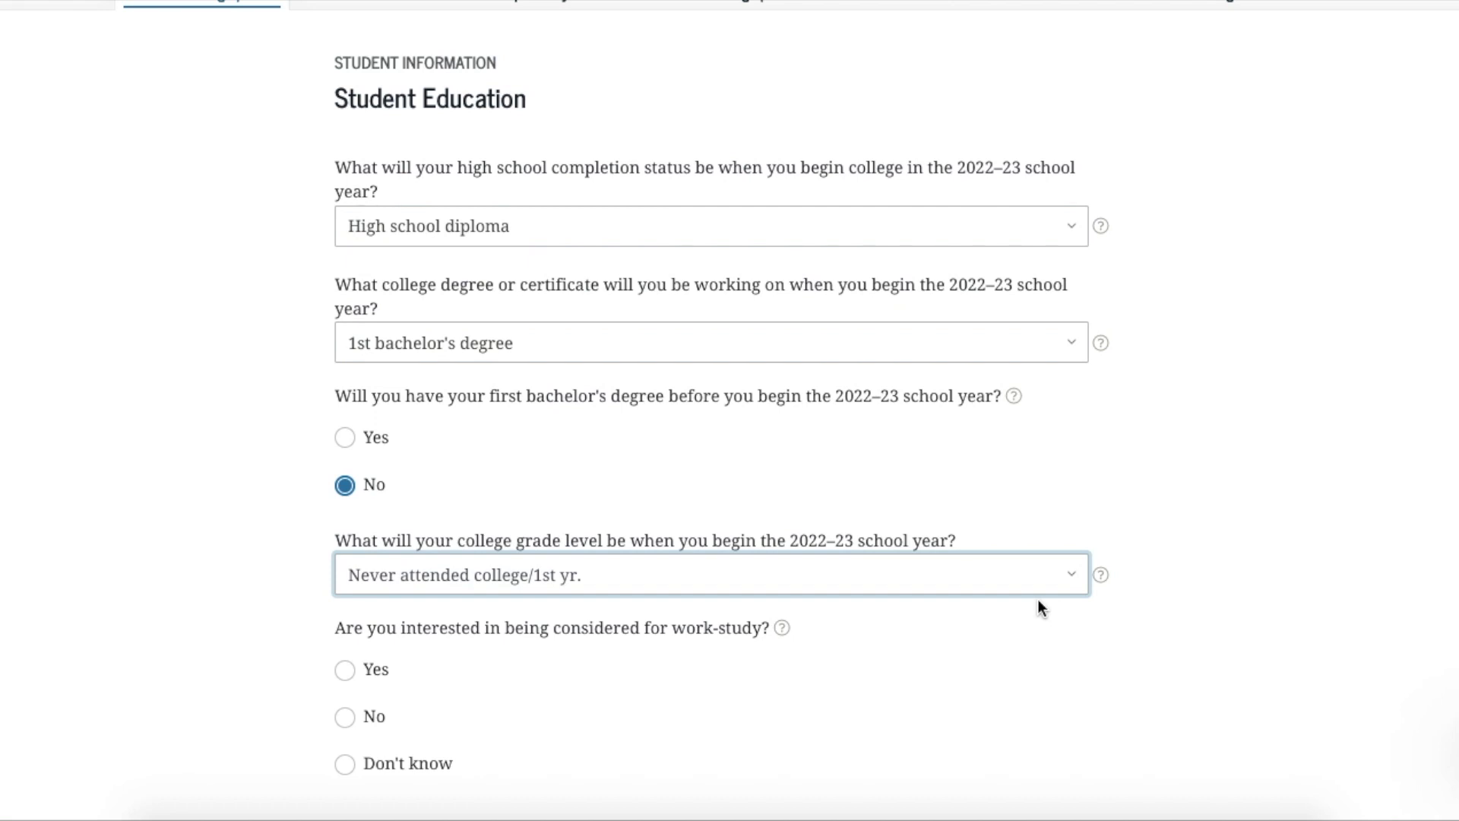
scroll(1039, 600, down, 1)
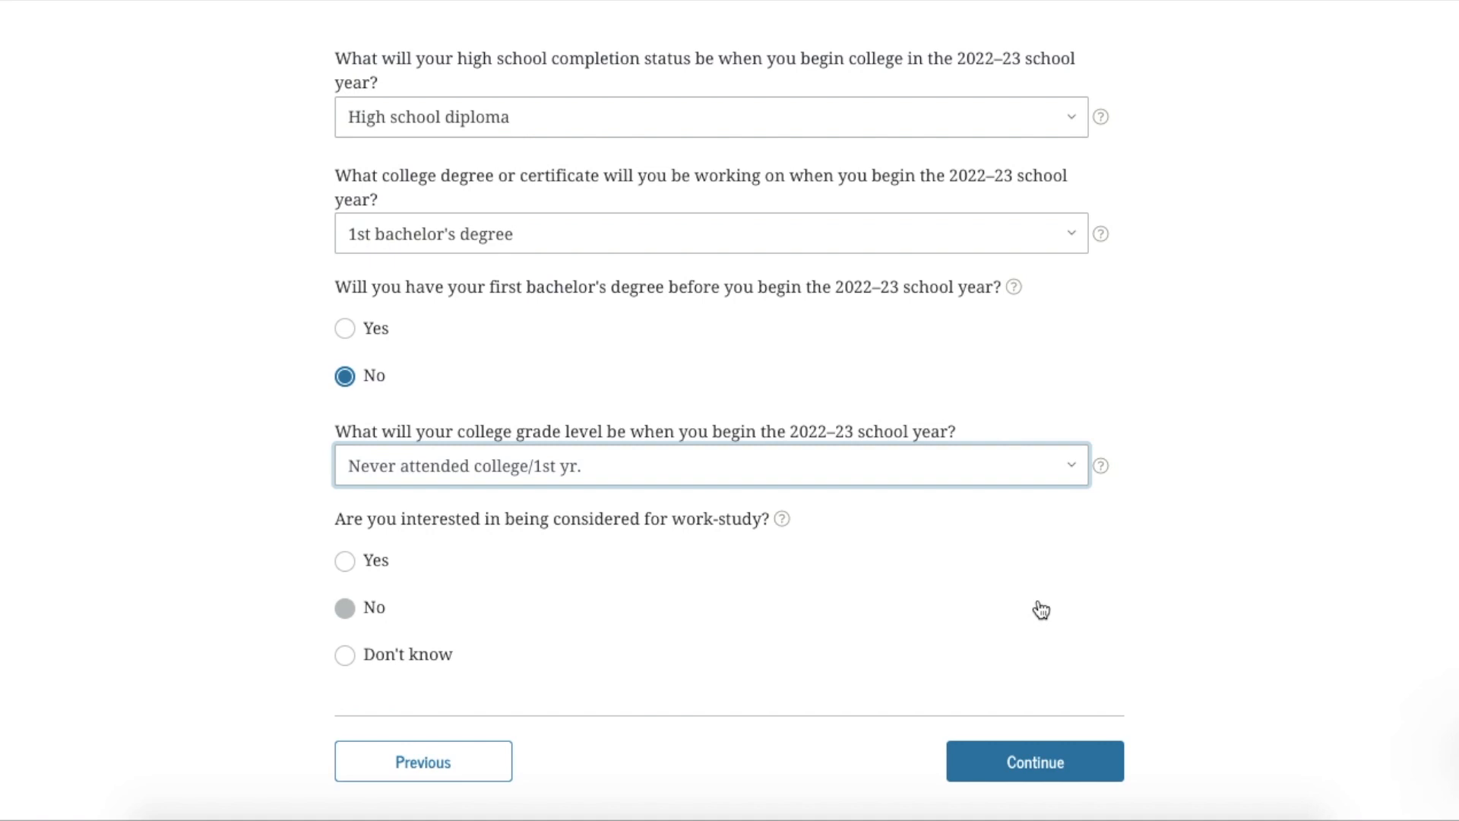
click(344, 562)
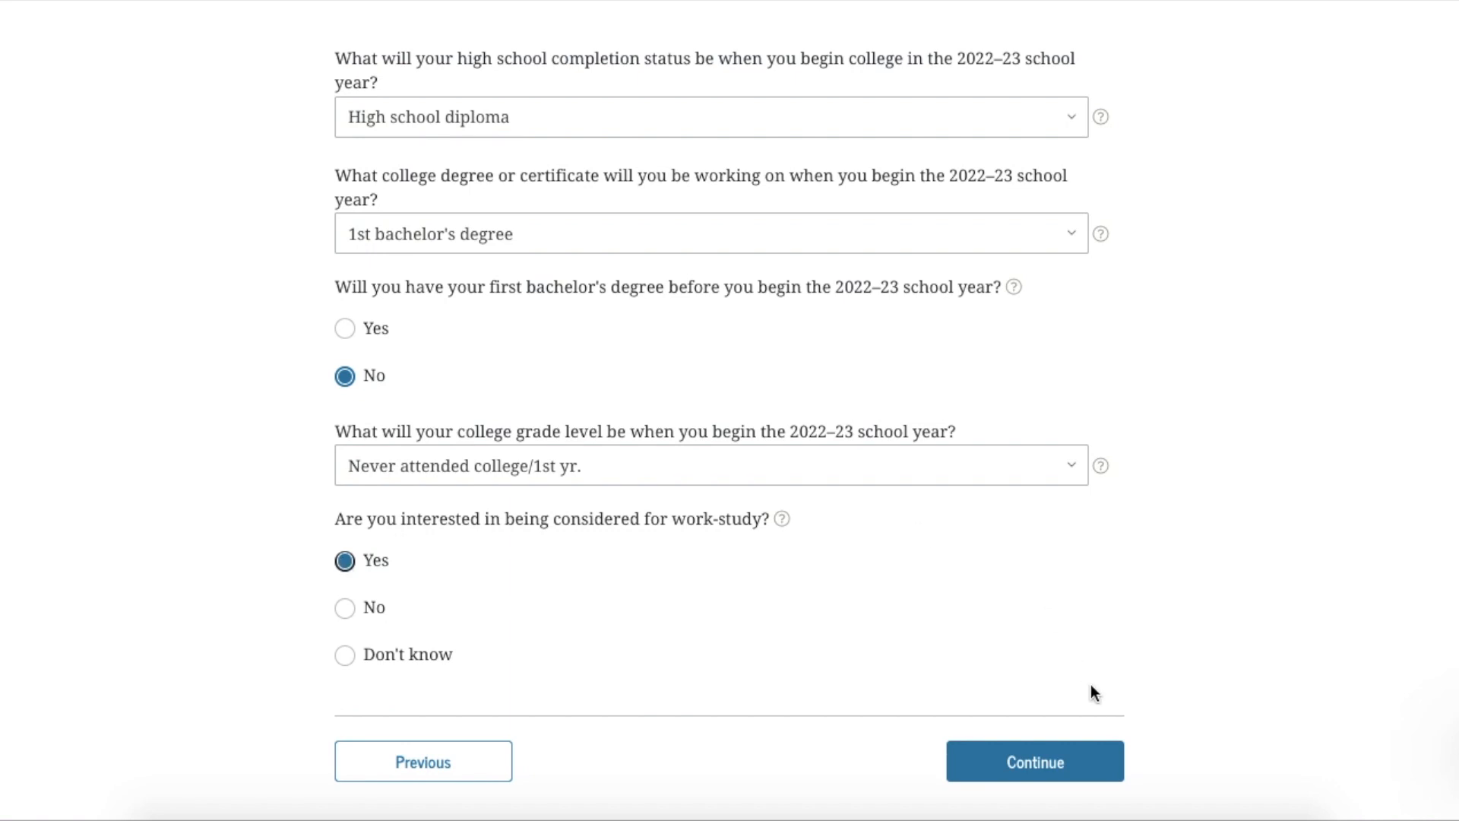
click(1033, 764)
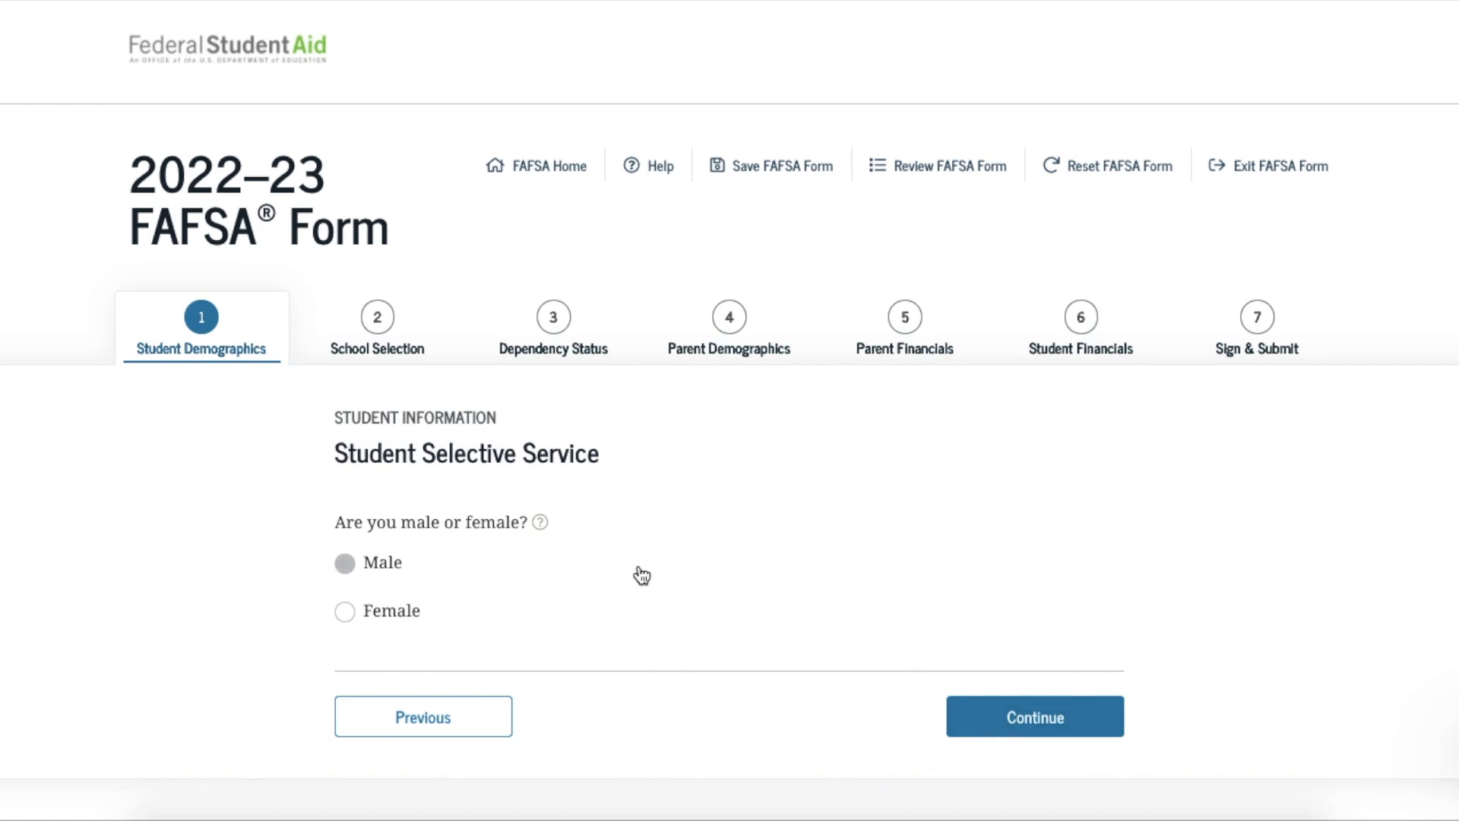
Mark the student as Female instead of Male on Selective Service and continue
click(345, 563)
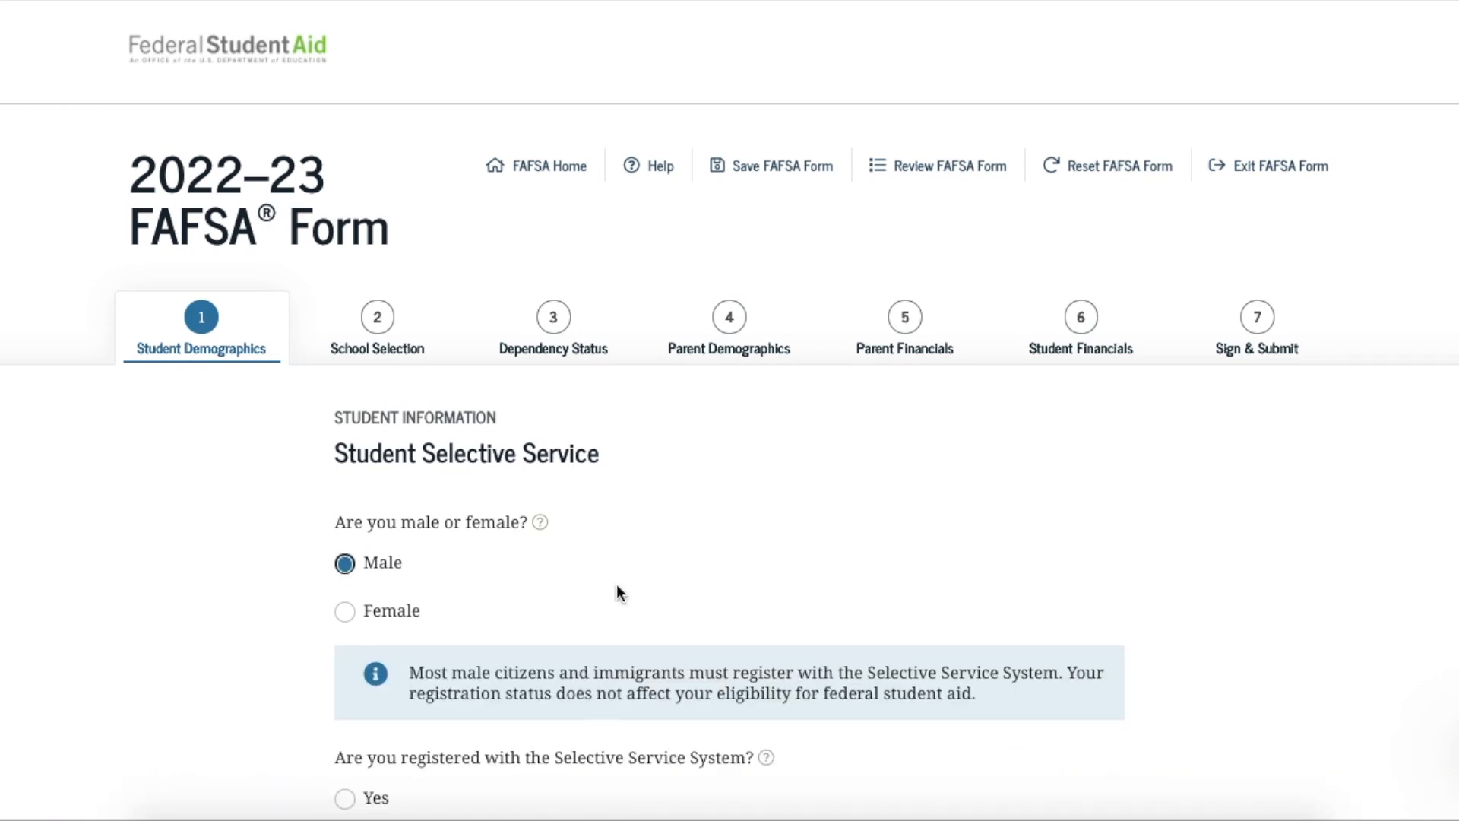
scroll(617, 593, down, 3)
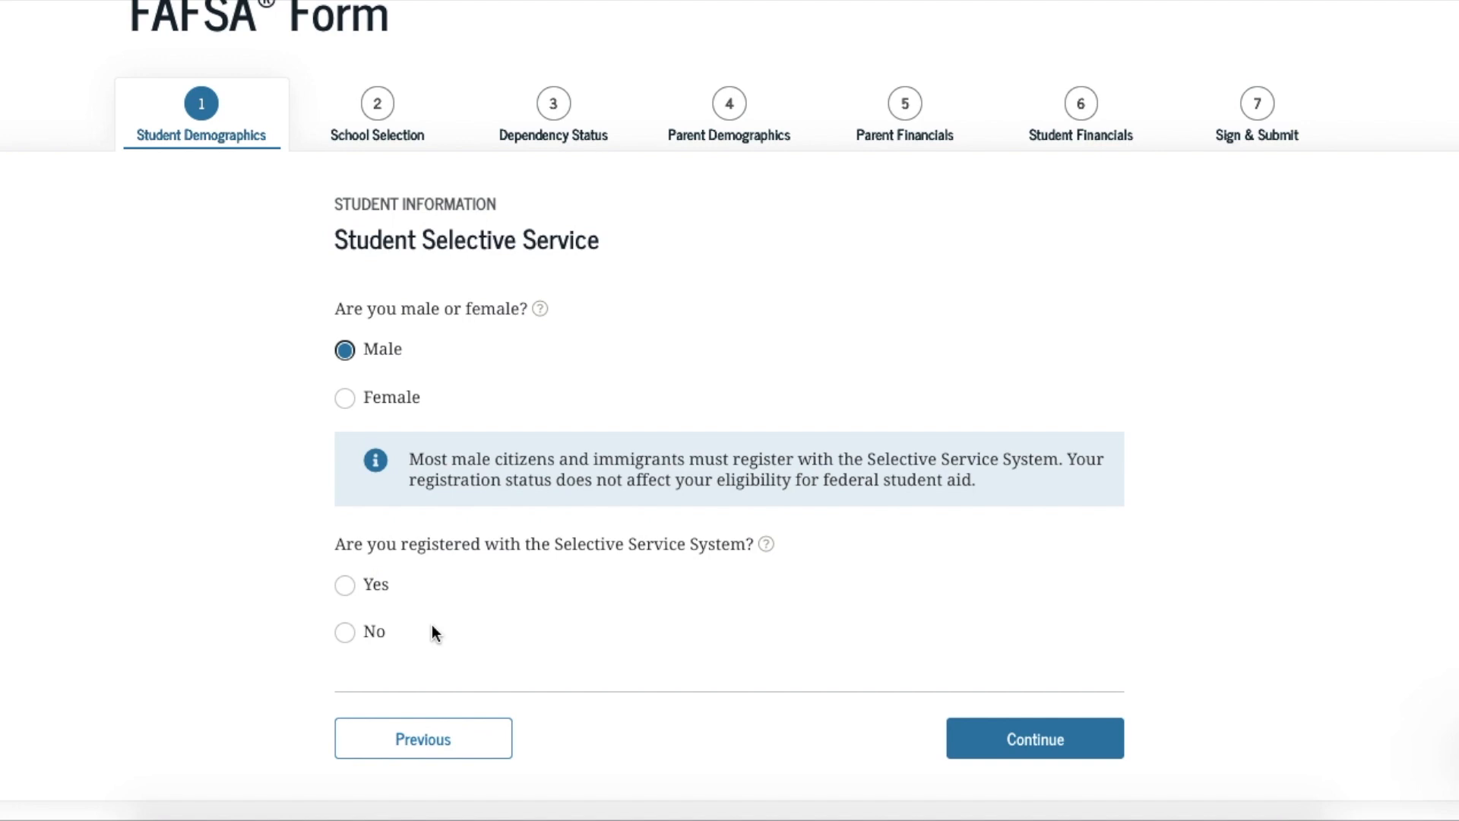
click(346, 632)
scroll(596, 627, down, 1)
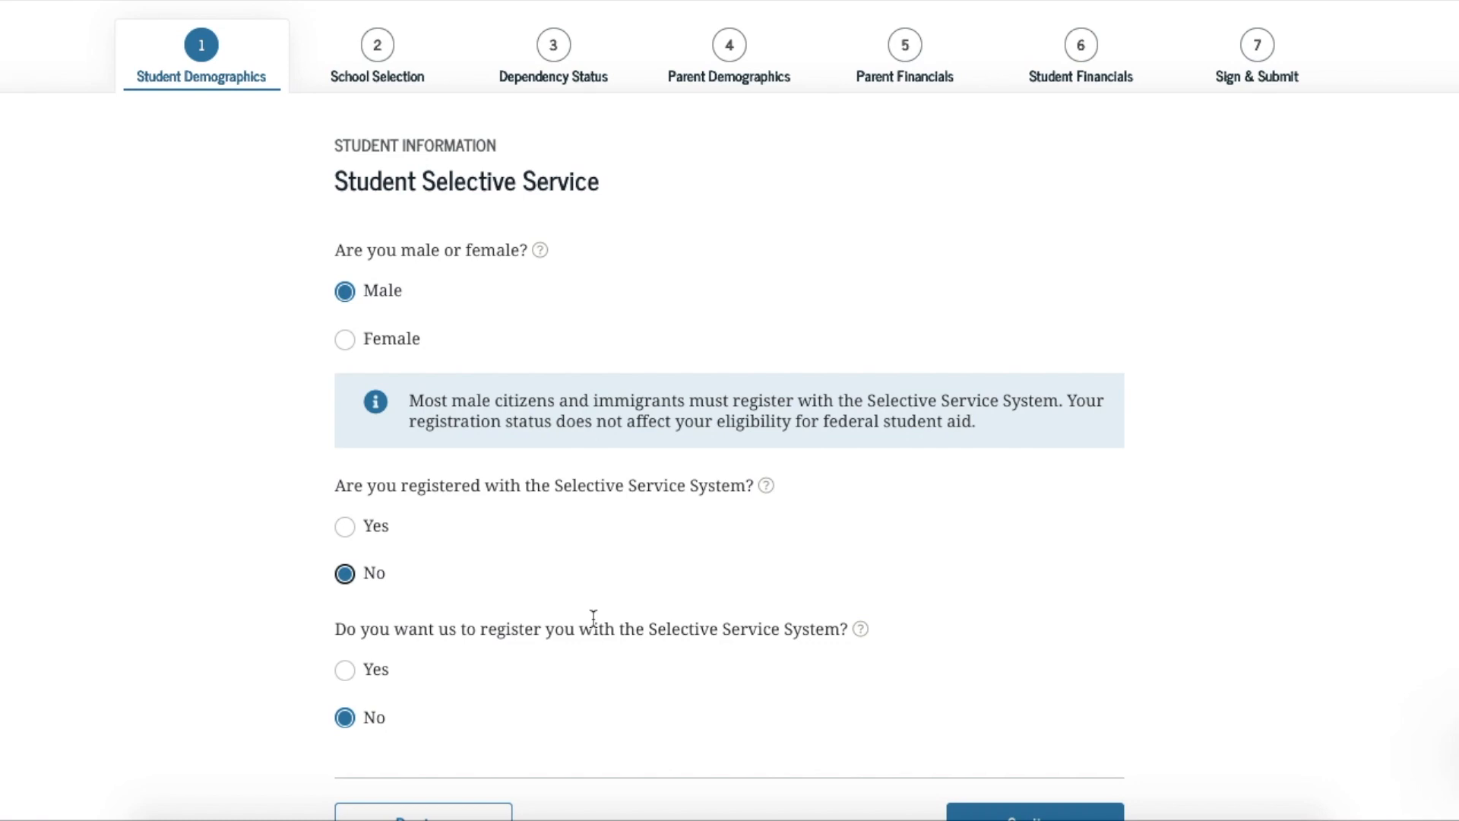
click(347, 340)
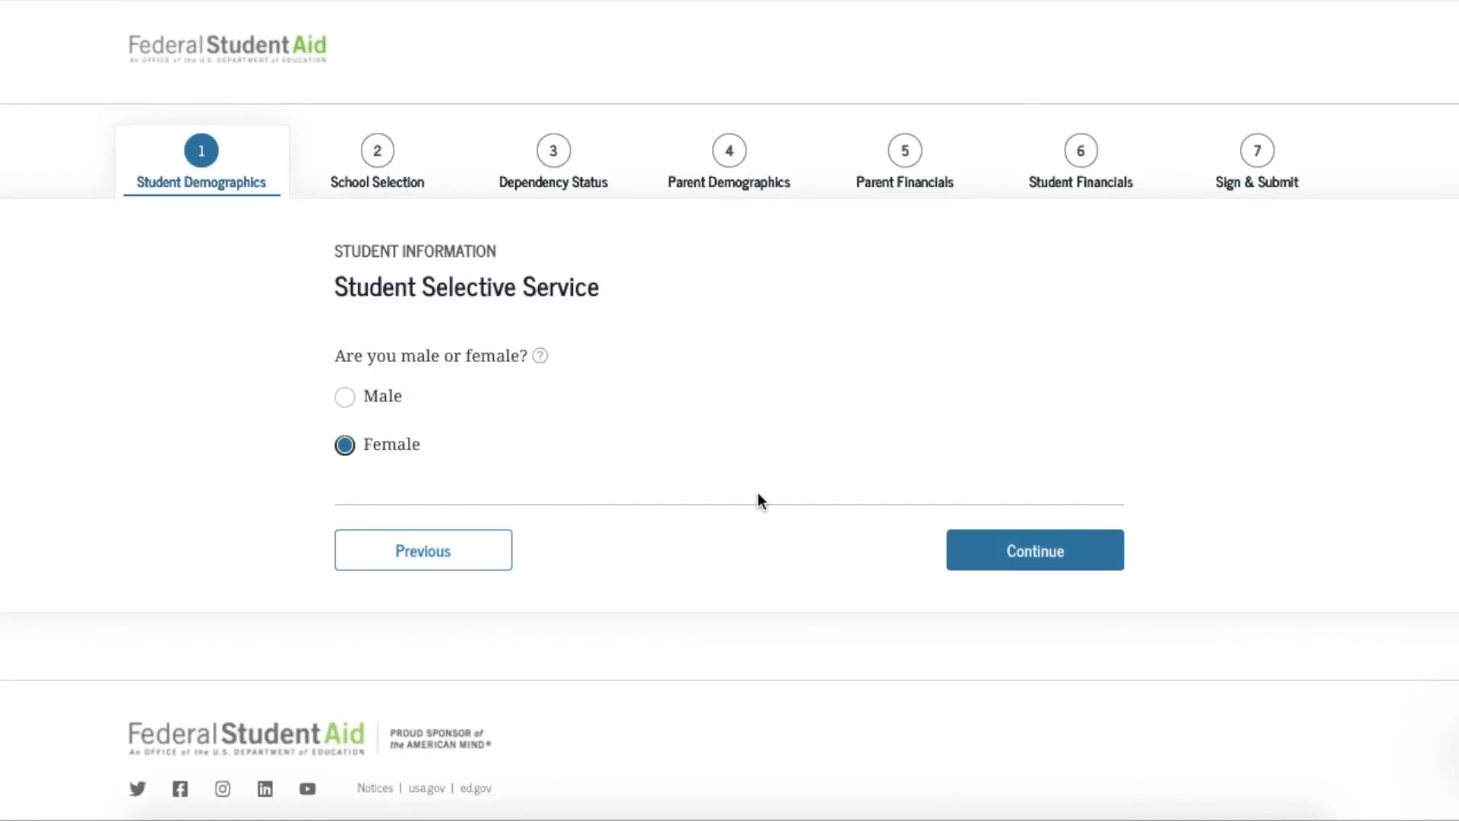
click(996, 570)
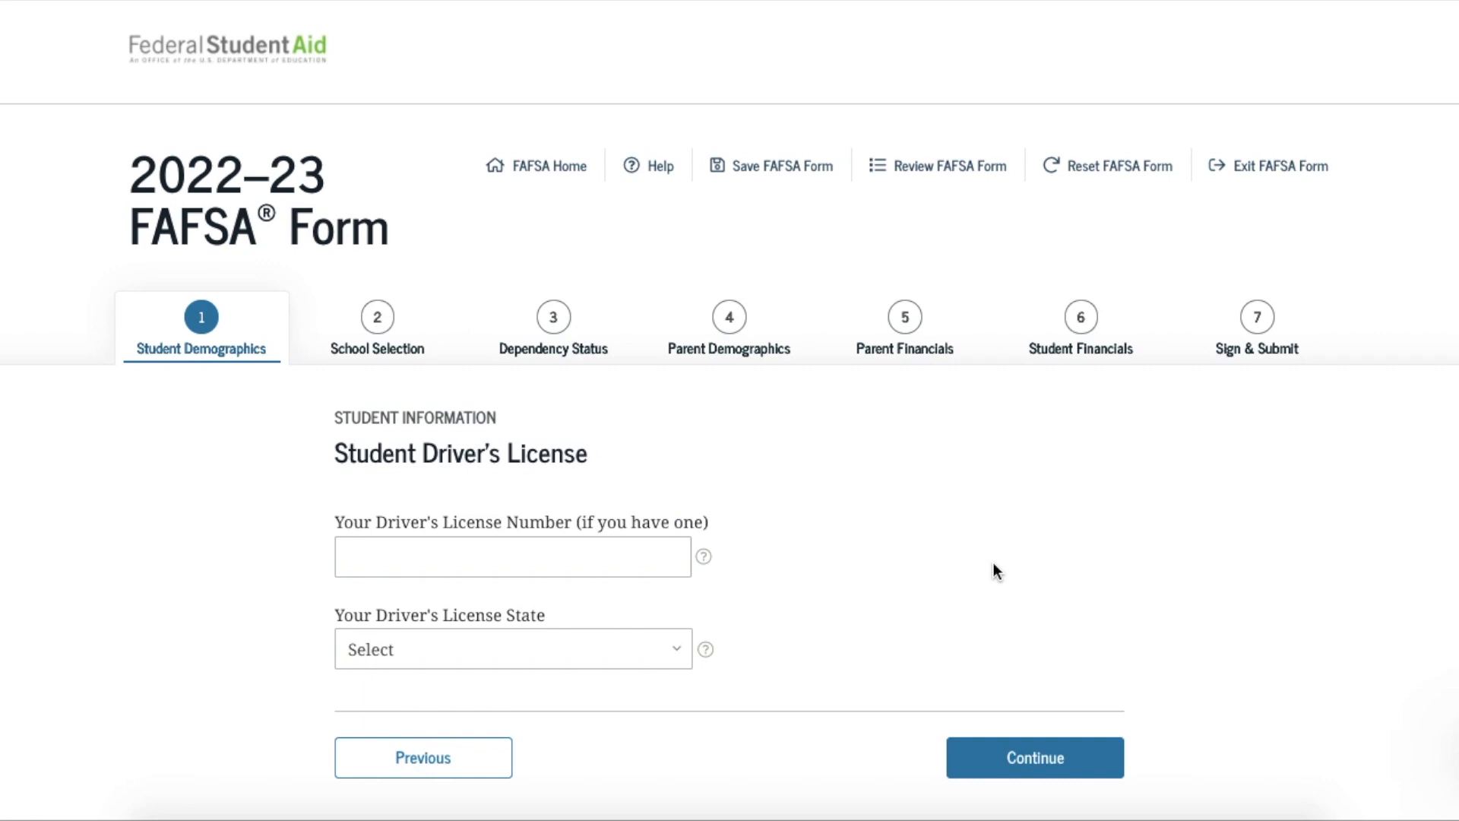
Leave the driver's license number and state blank and continue
click(1003, 760)
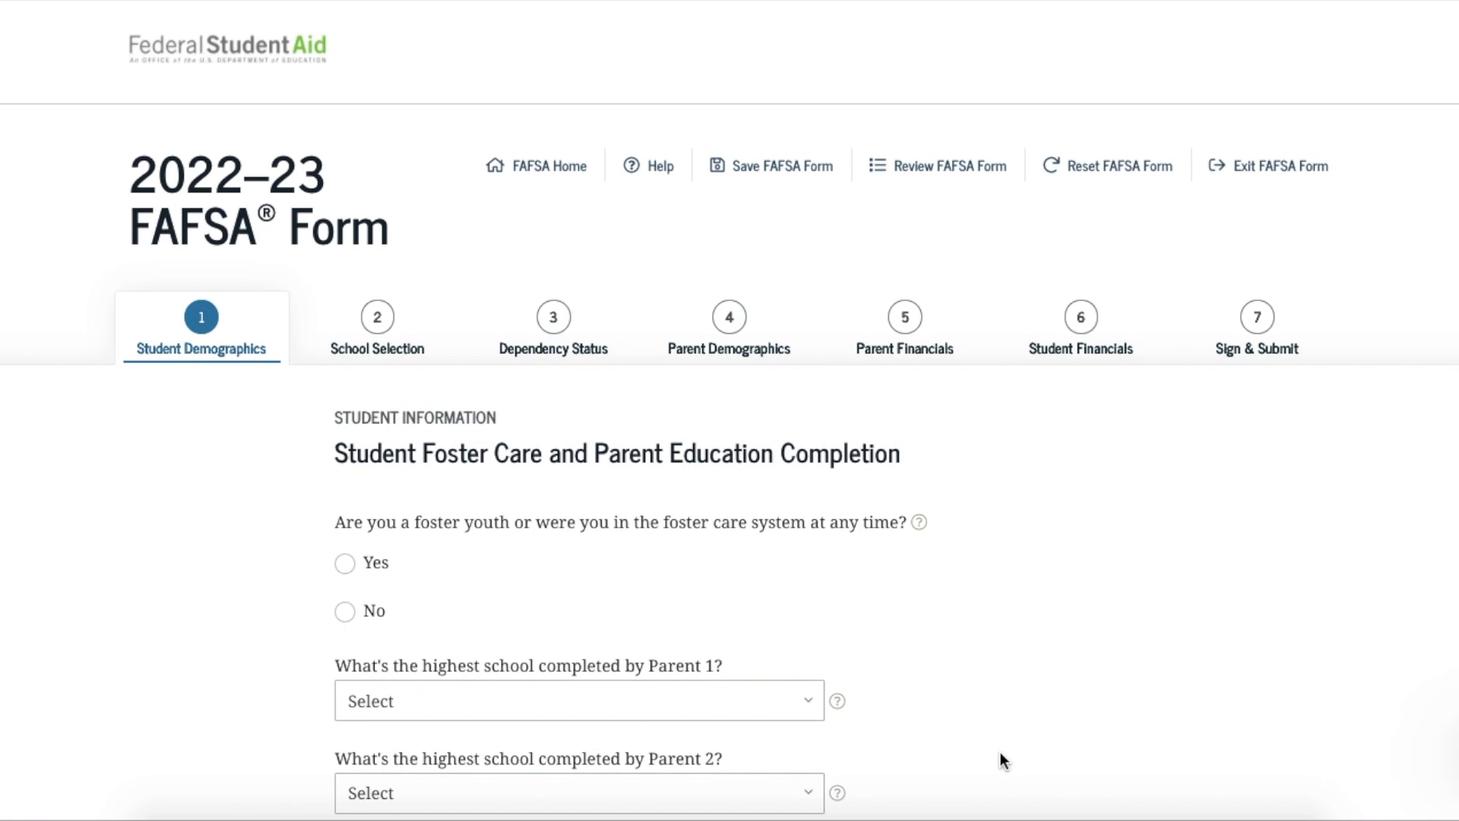
Answer No to the foster care question
click(350, 618)
scroll(992, 627, down, 1)
scroll(993, 628, down, 2)
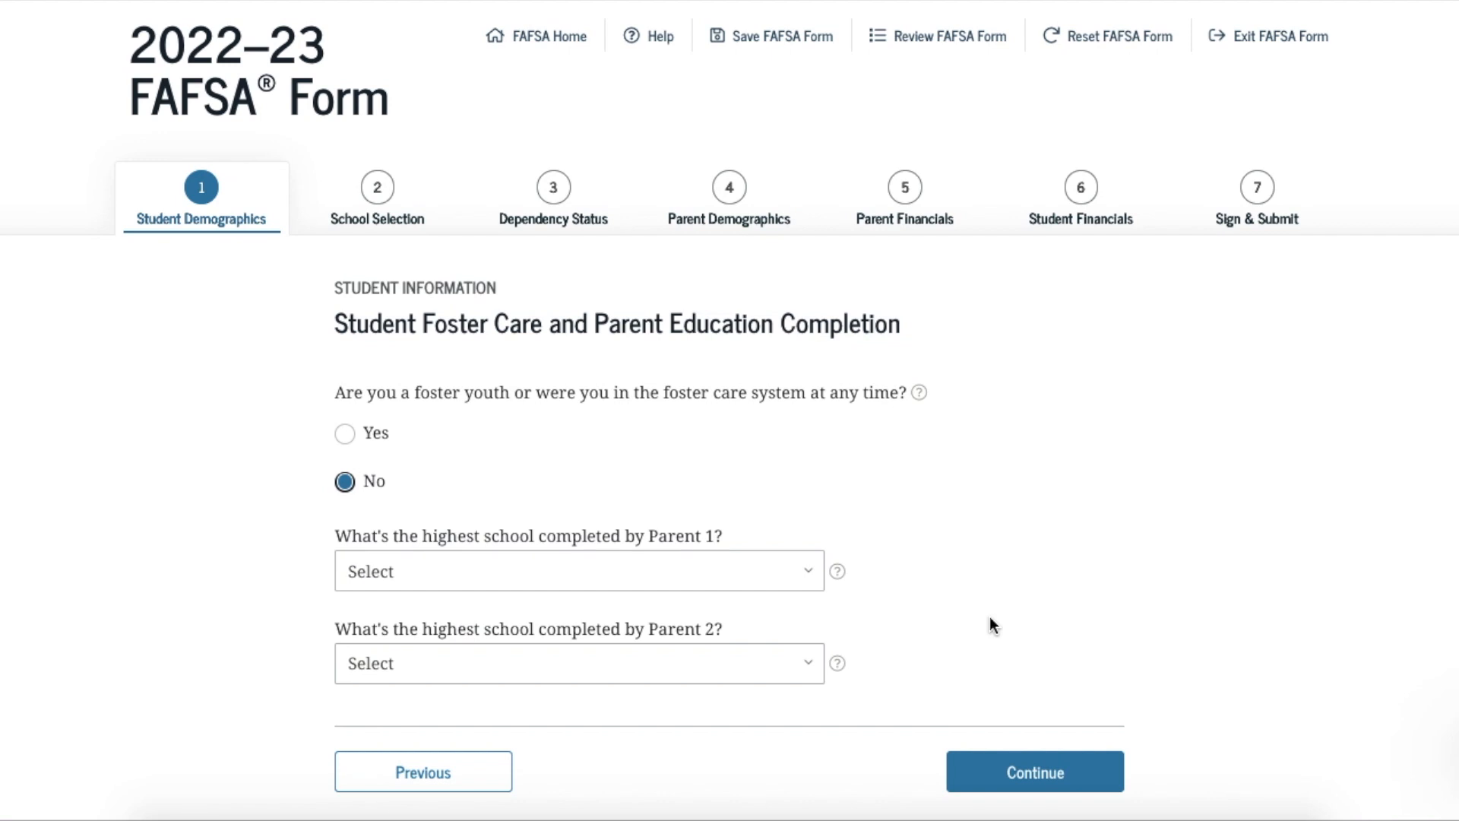
Set High school as the highest school level for Parent 1 and Parent 2, then continue
click(809, 579)
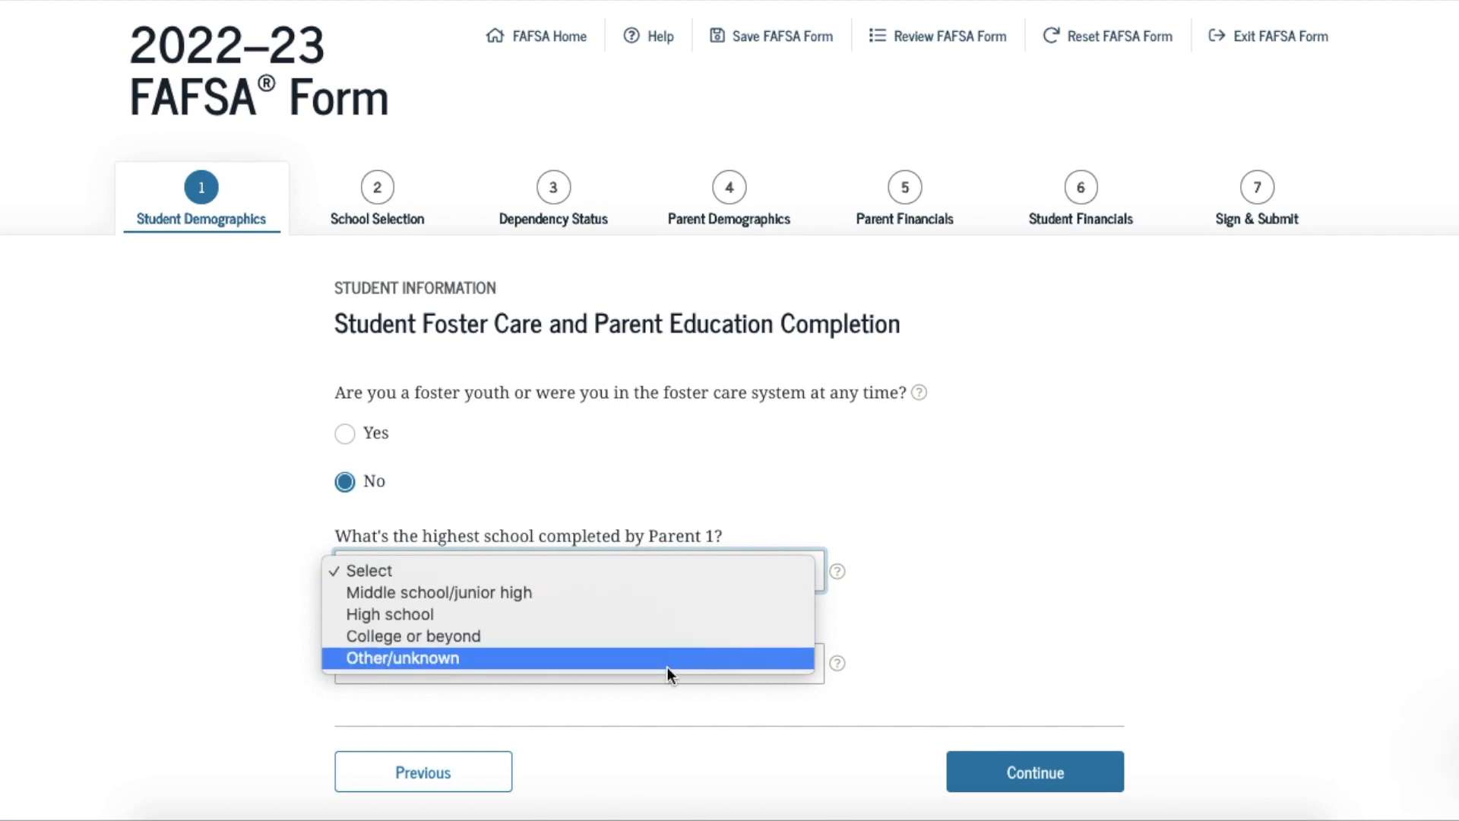
click(666, 615)
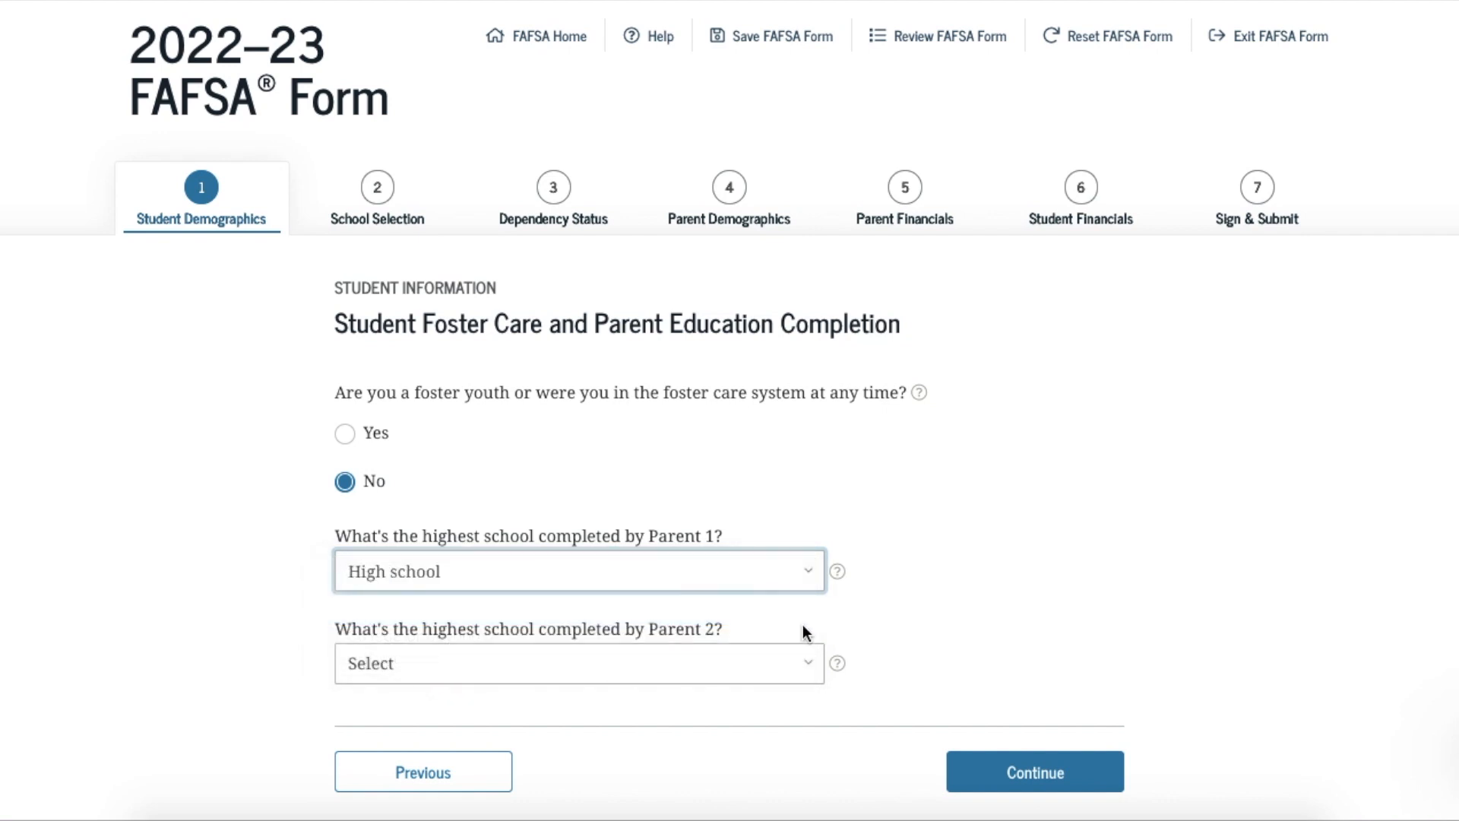
scroll(802, 664, down, 1)
click(808, 608)
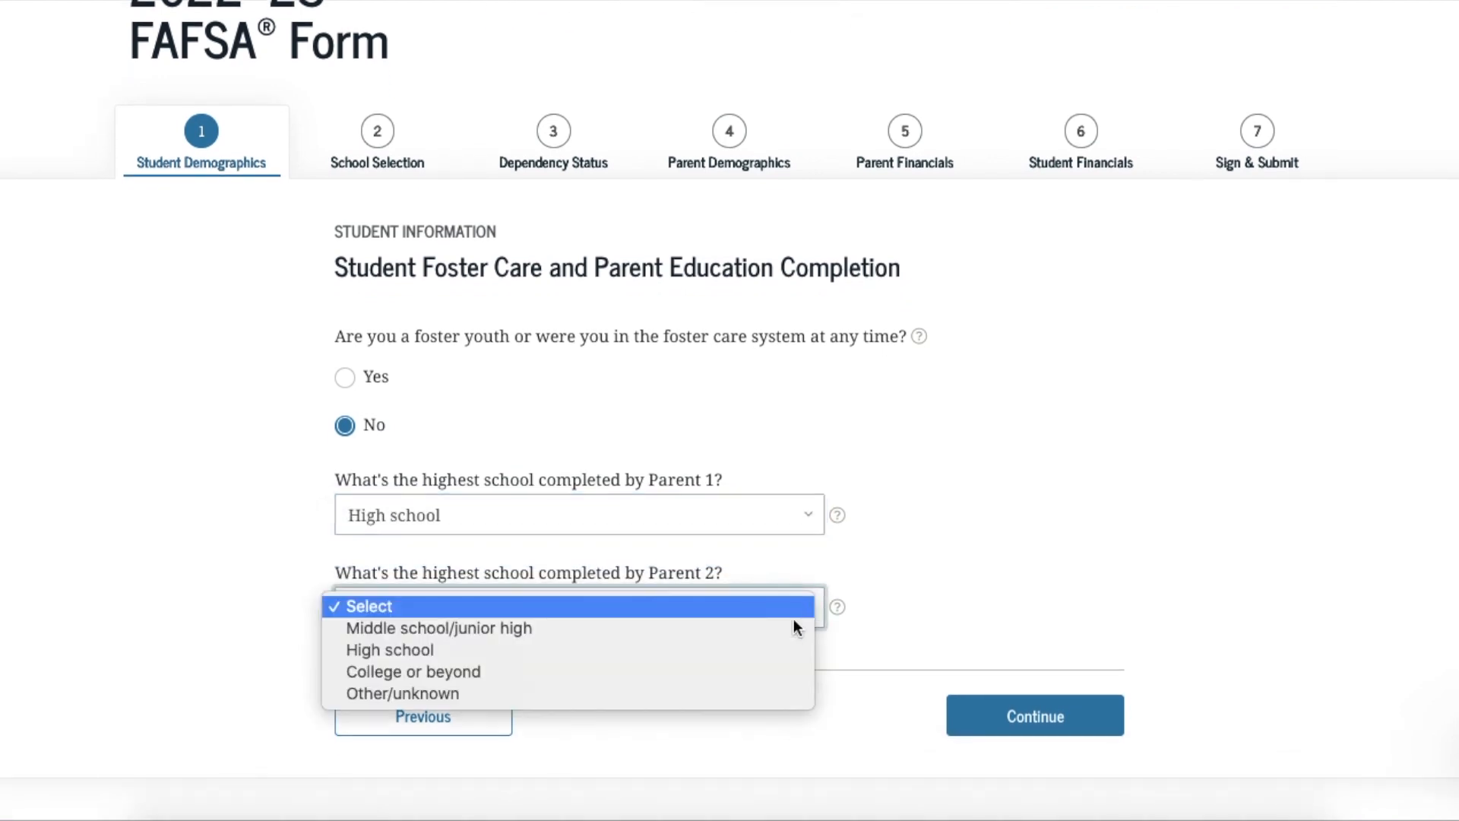
click(710, 651)
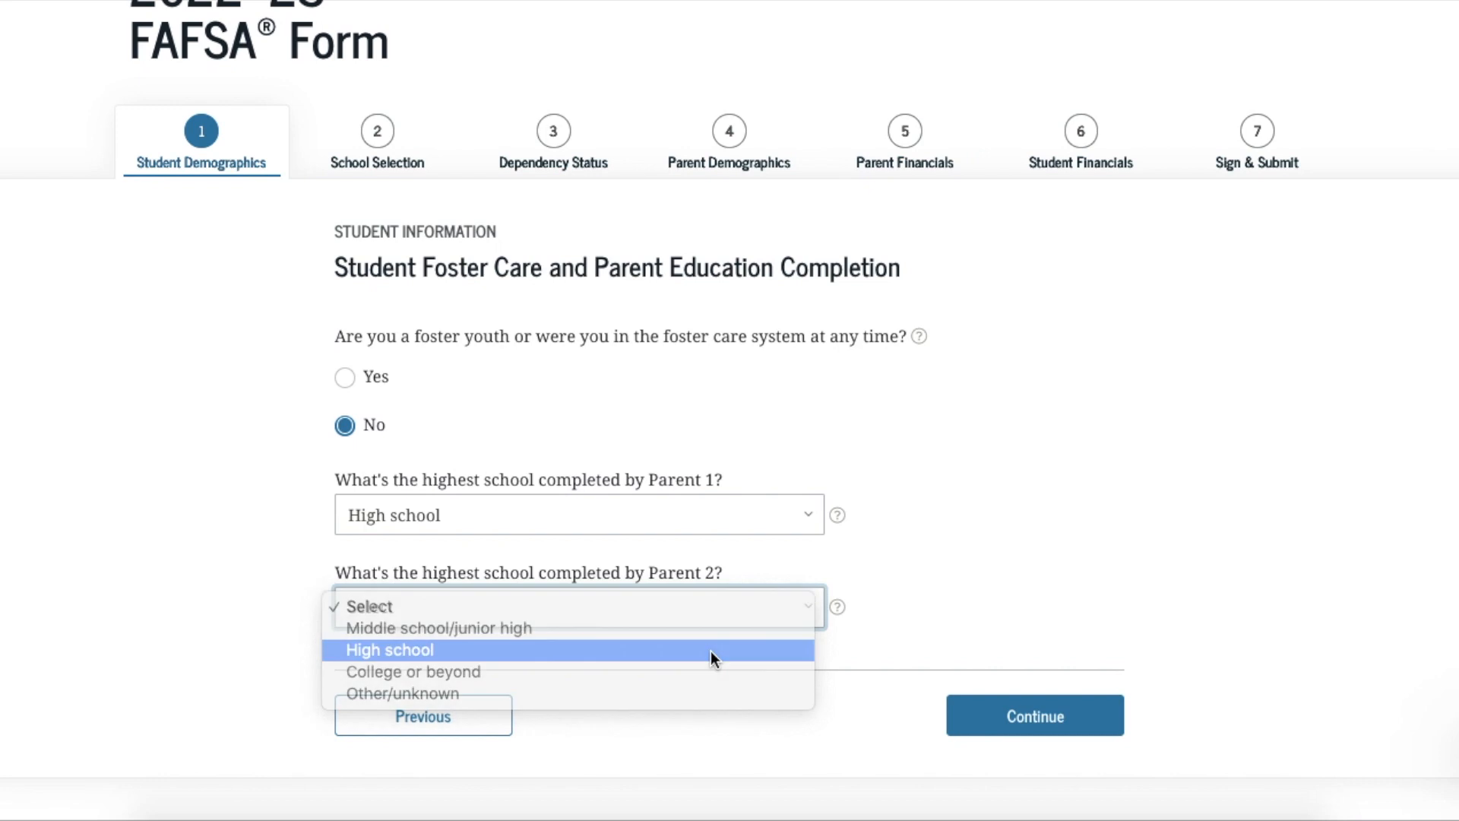
click(1038, 720)
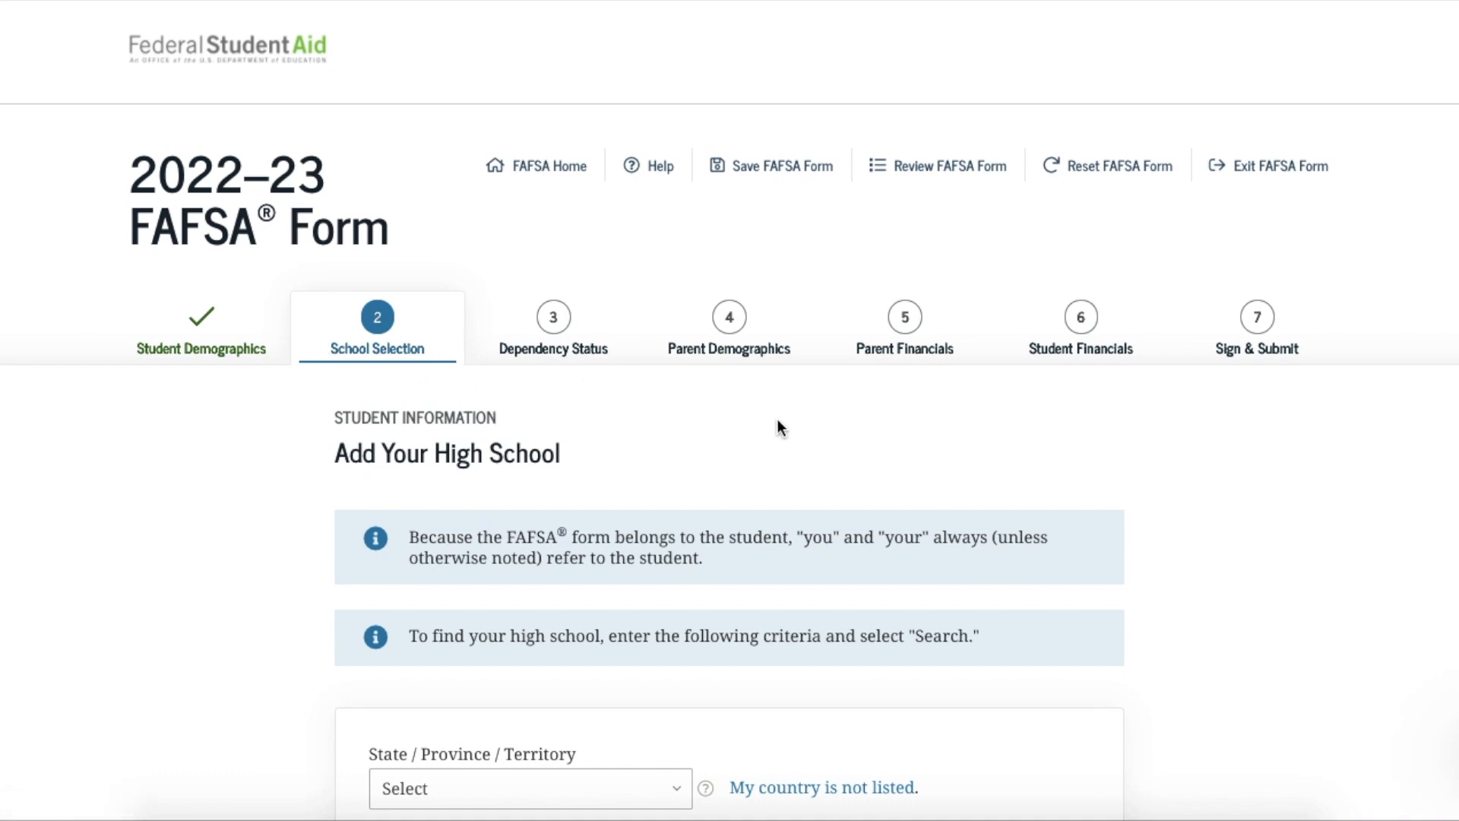
Search Alabama high schools for 'Aliceville High School' and select the Aliceville, AL result
scroll(777, 420, down, 3)
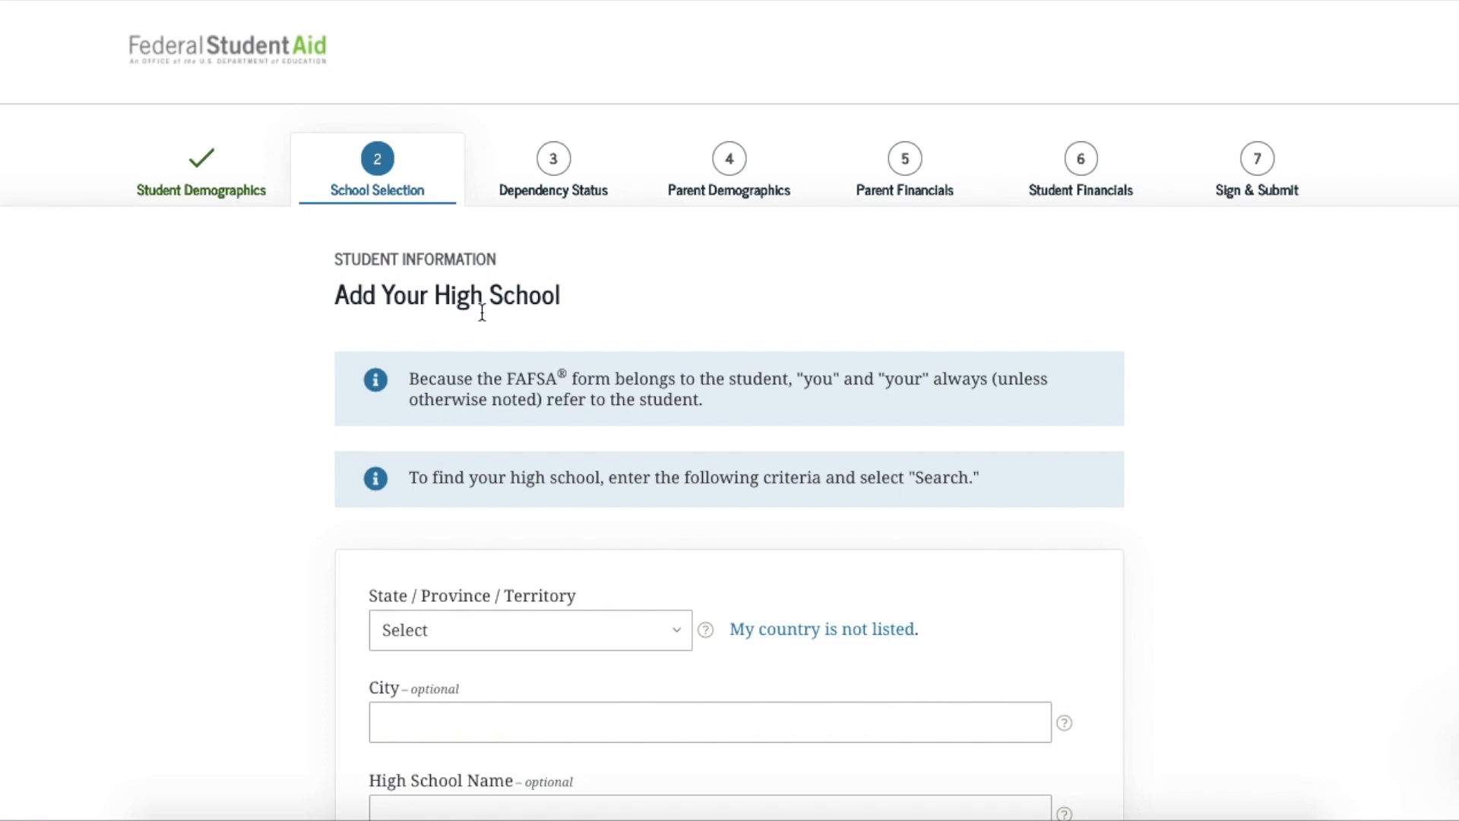
scroll(567, 546, down, 2)
click(673, 529)
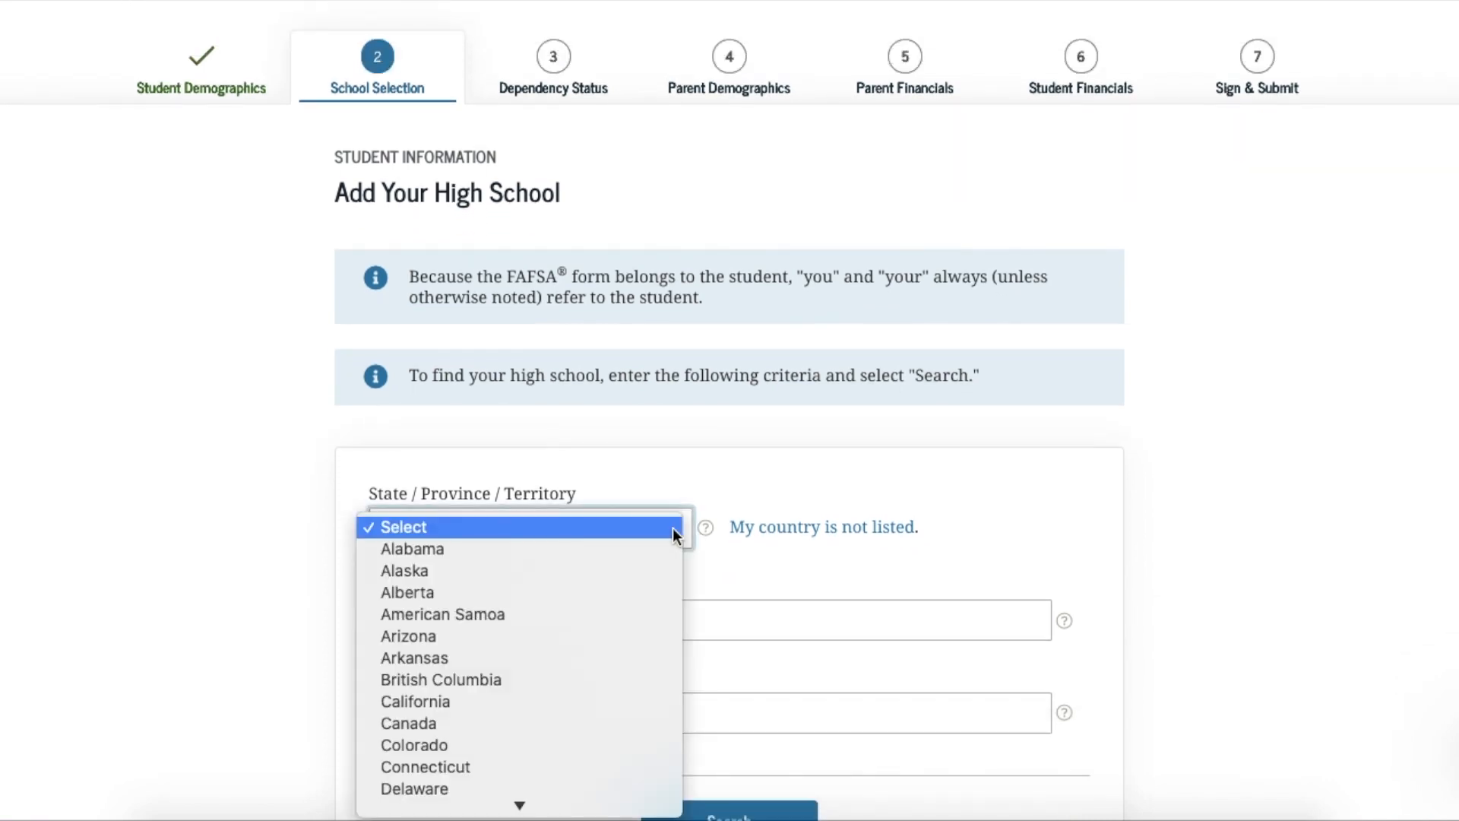
click(614, 548)
click(532, 710)
text(Aliceville High School)
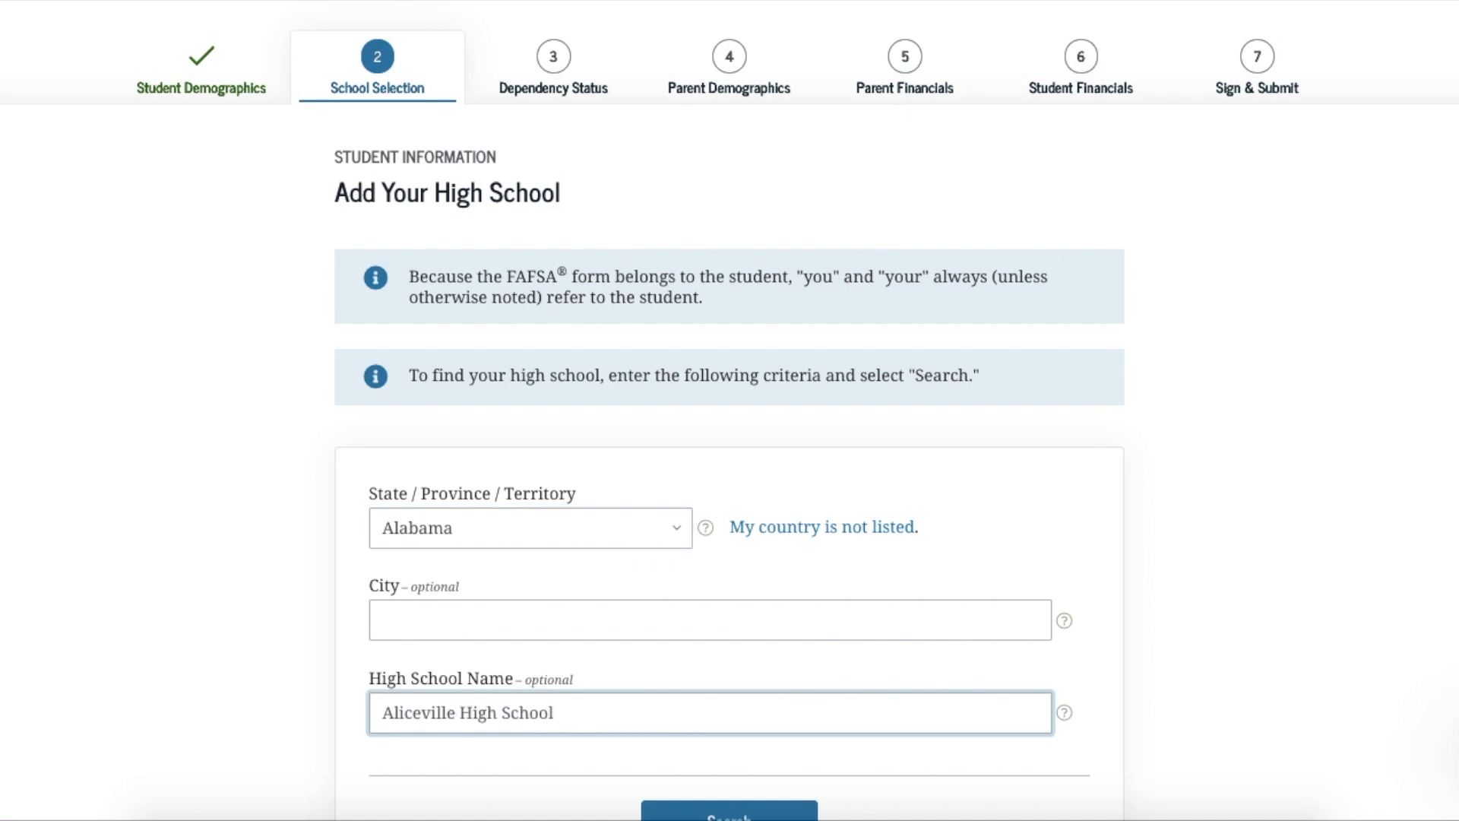
scroll(729, 411, down, 2)
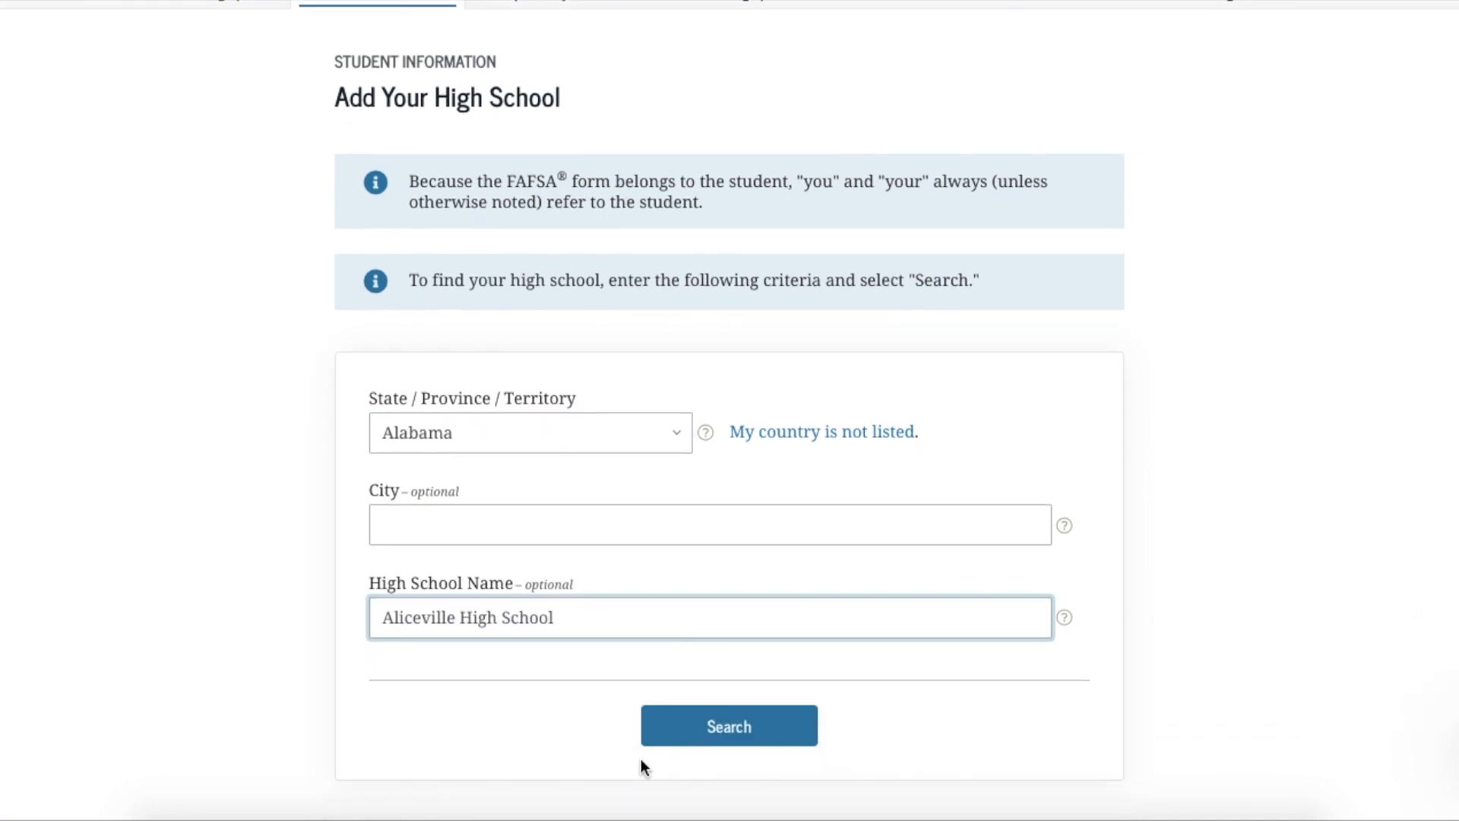
click(694, 740)
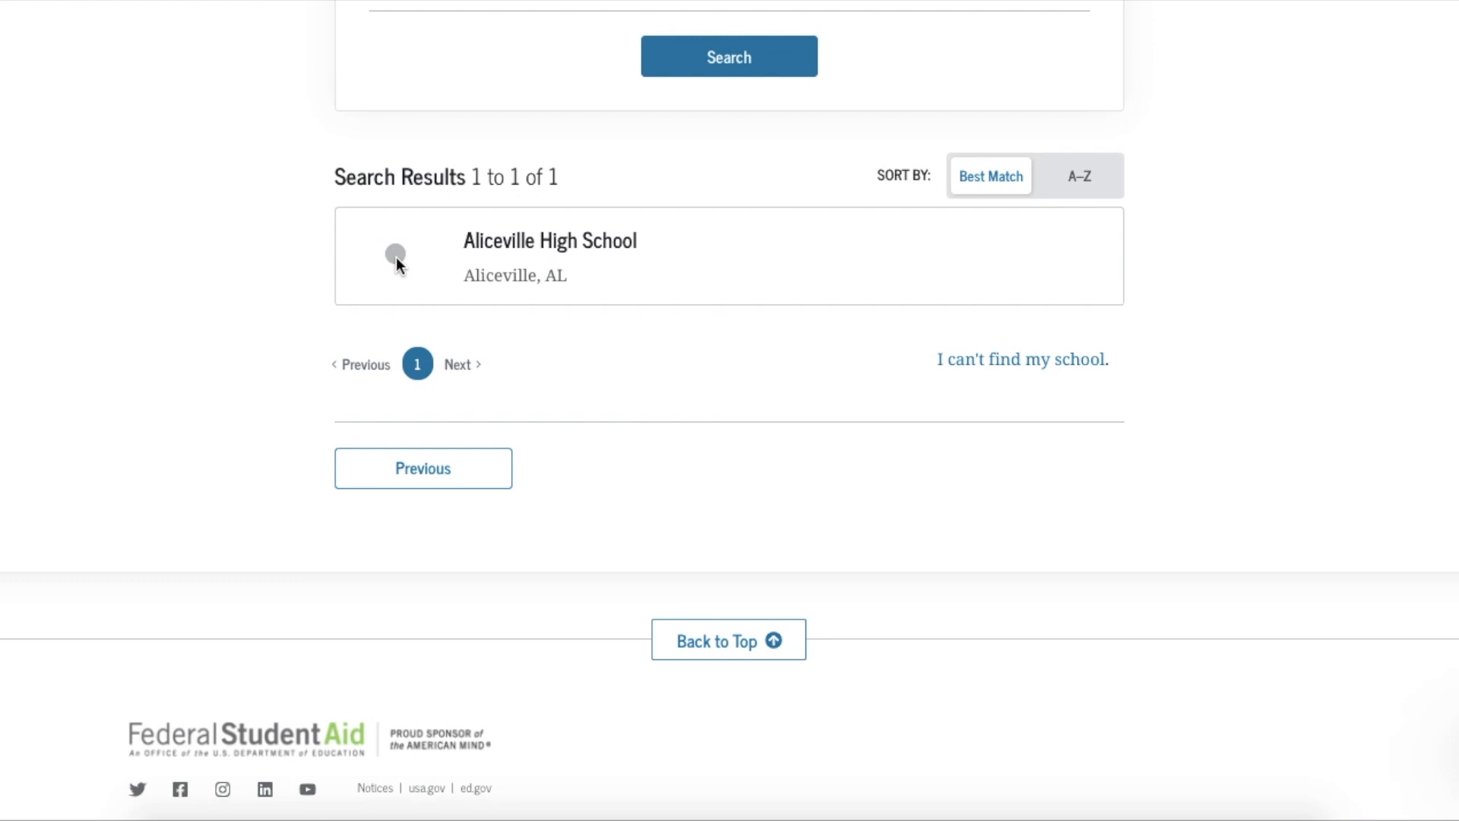
click(397, 255)
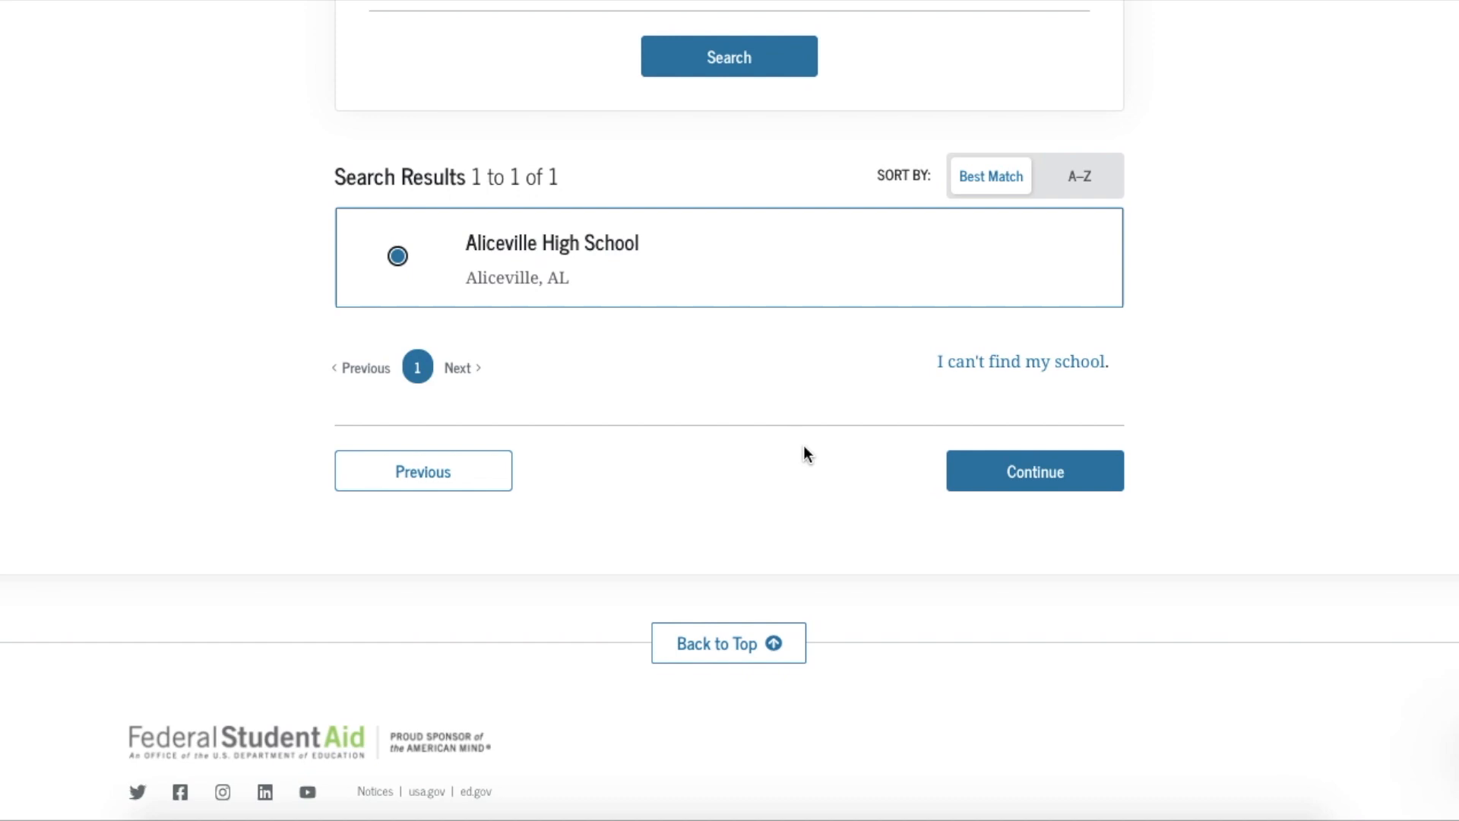
Proceed to the confirmation for Aliceville High School, Aliceville, Alabama, and accept its details
click(986, 485)
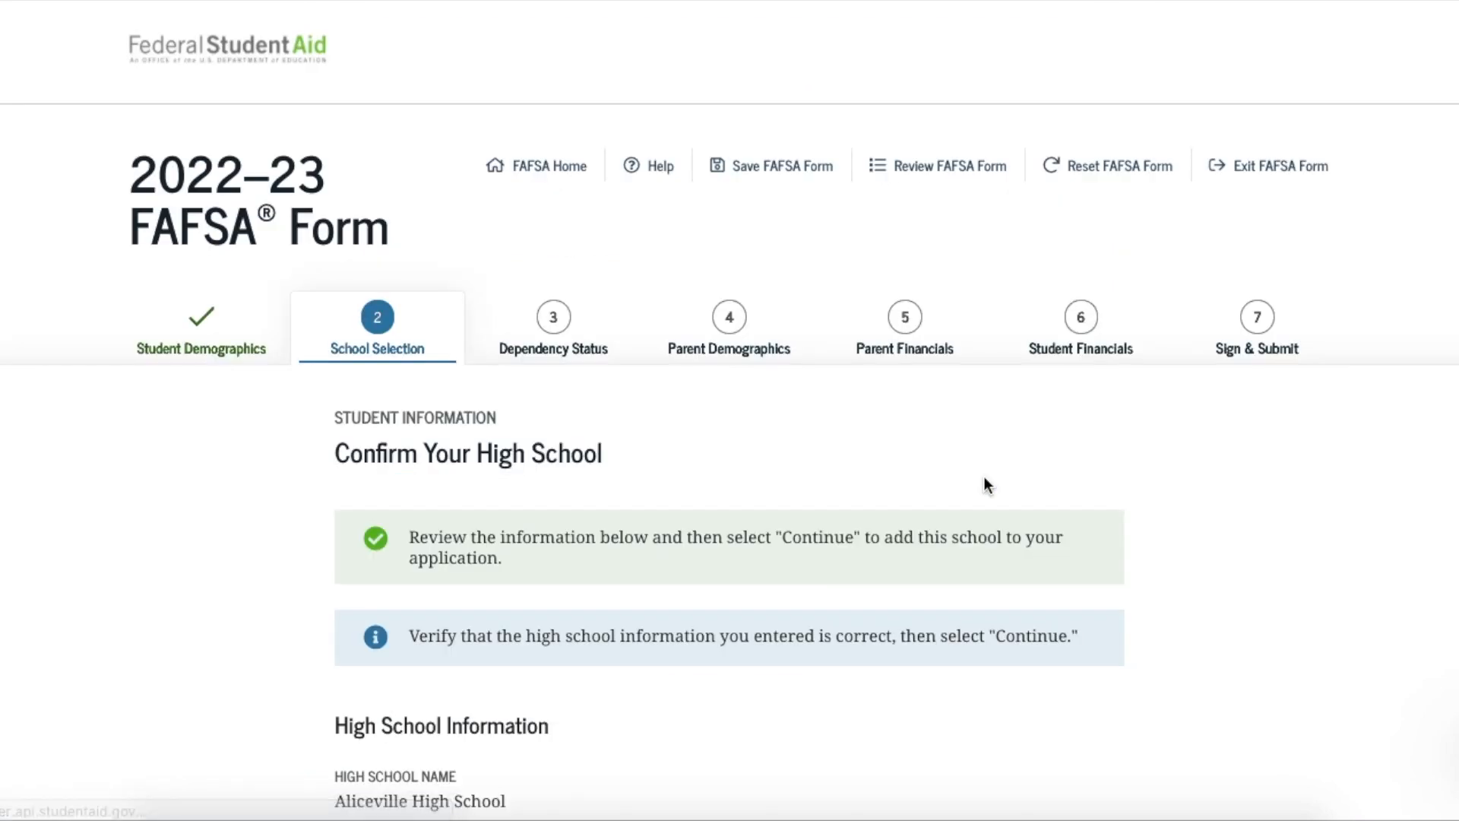
scroll(985, 485, down, 5)
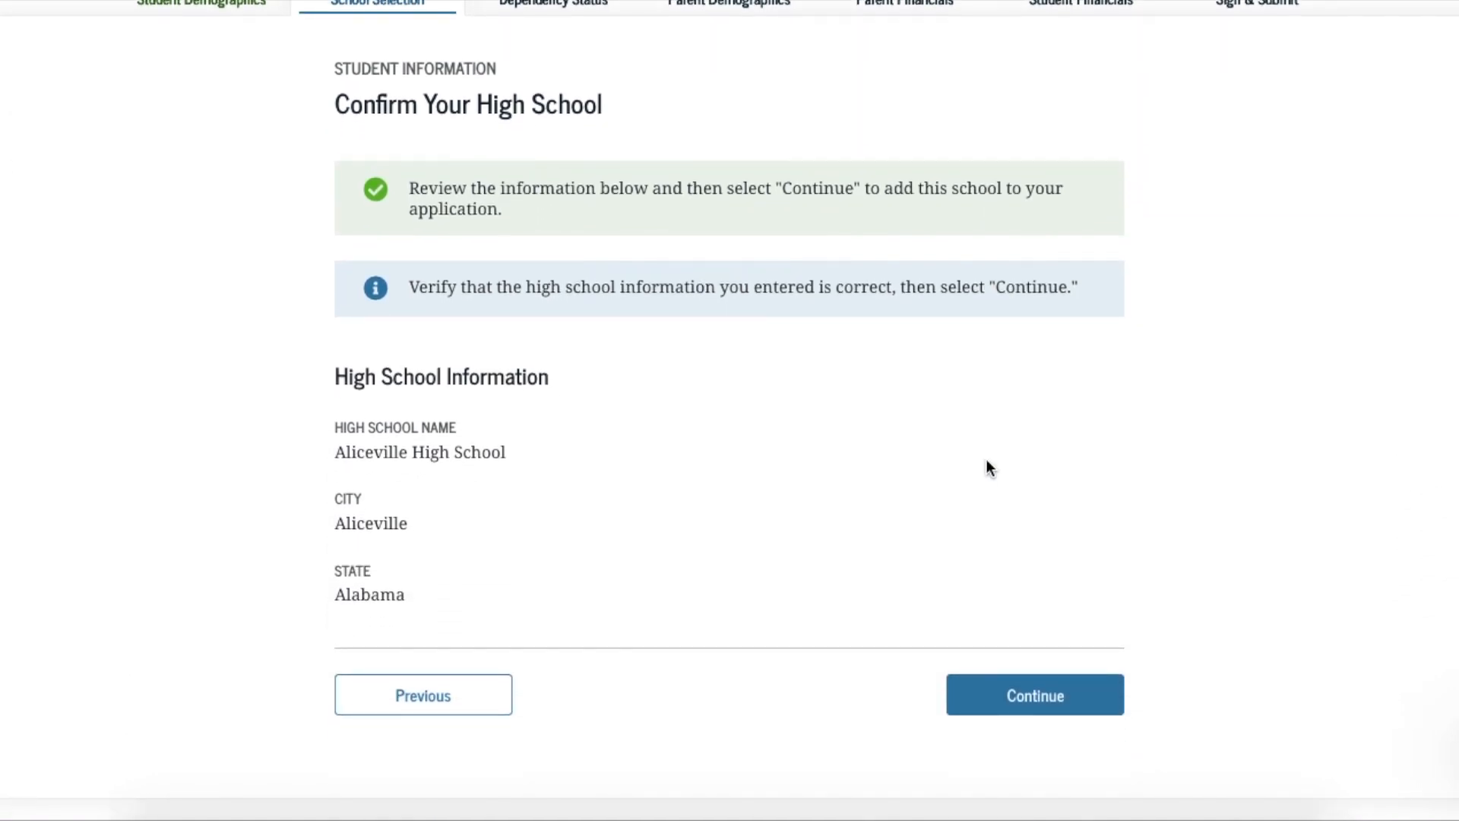
click(1019, 707)
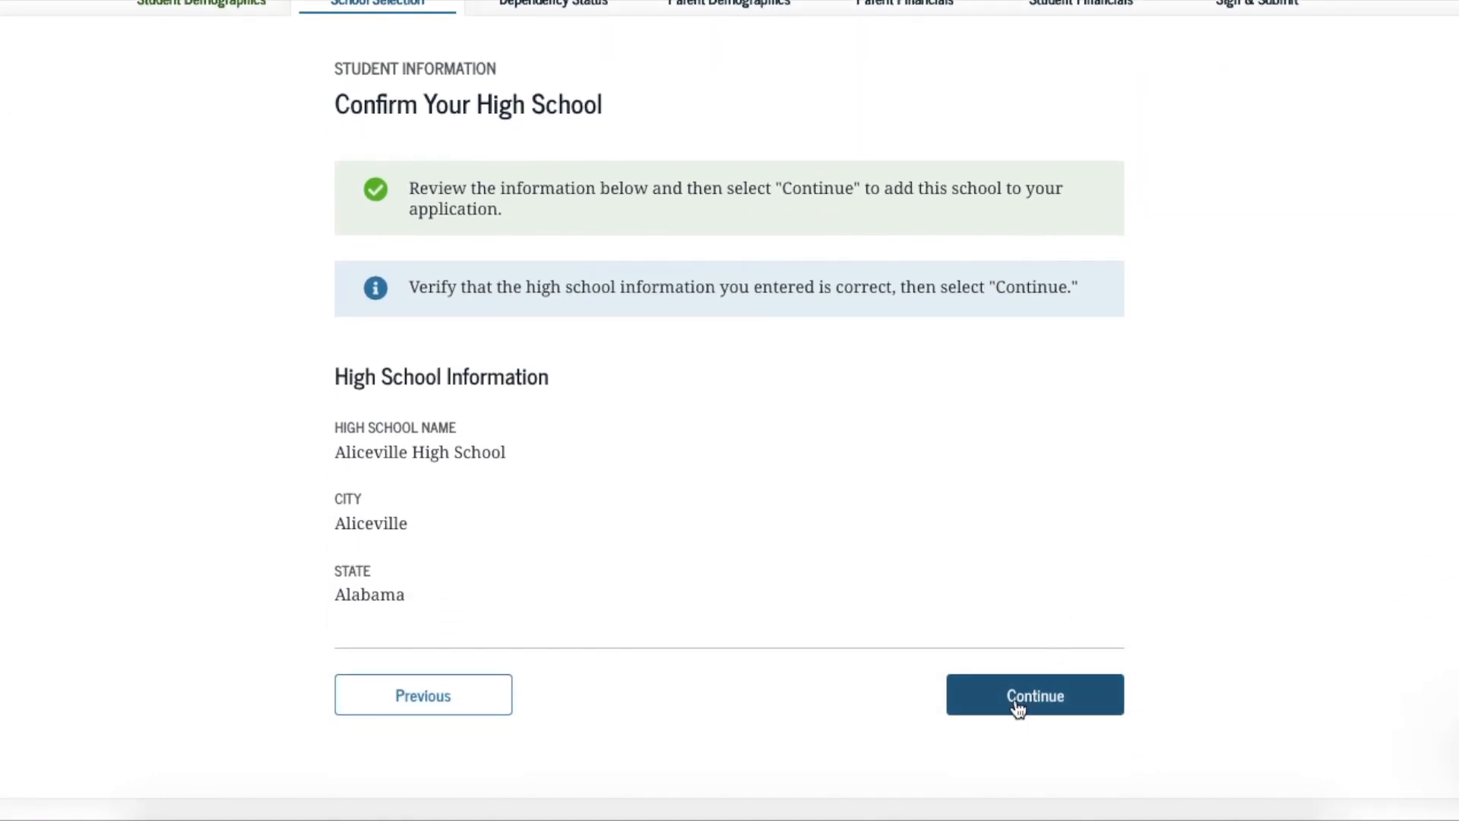
Confirm Aliceville High School and move on to the college search
click(1017, 707)
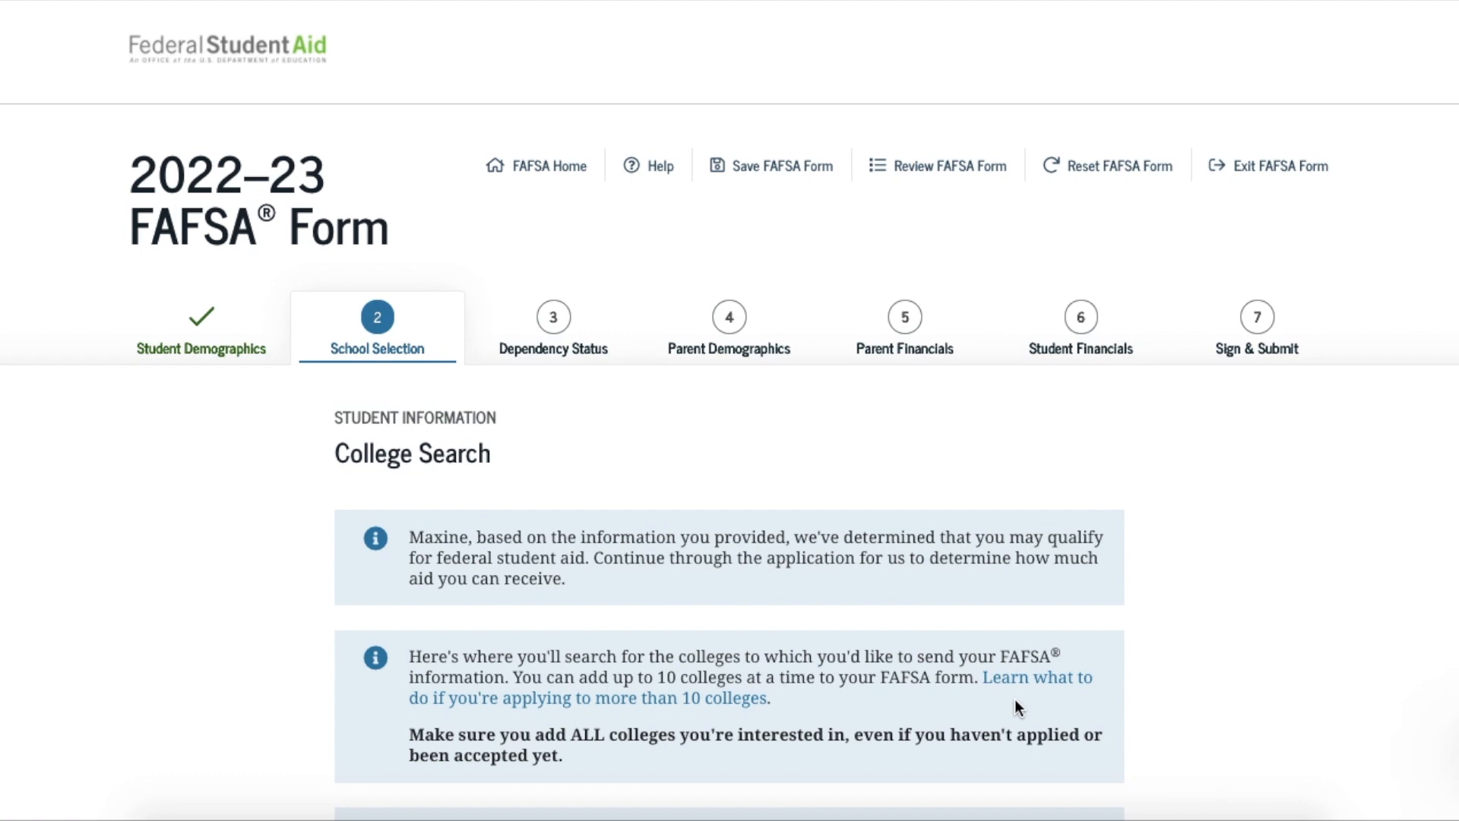
scroll(1016, 703, down, 4)
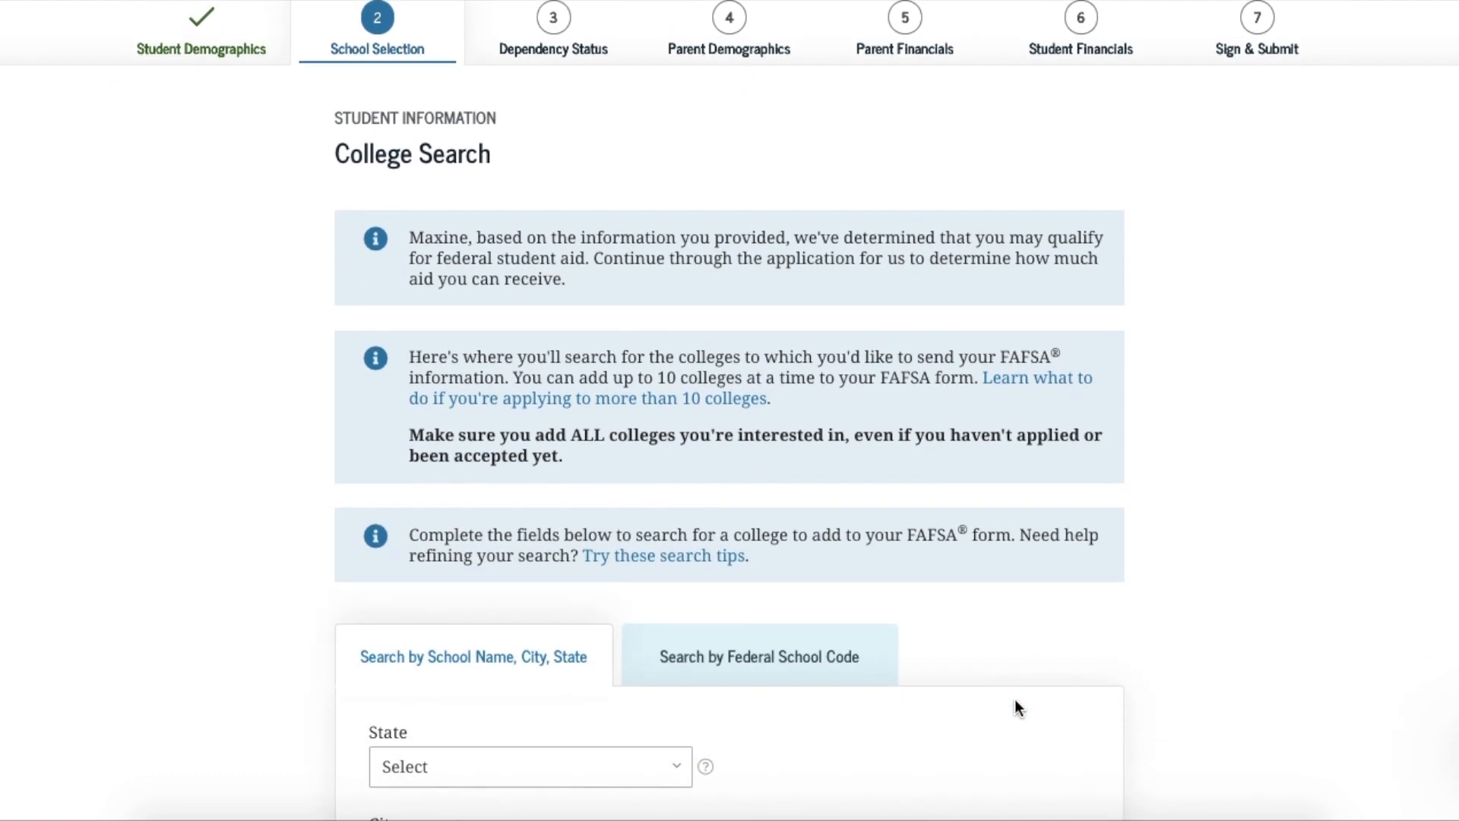
scroll(1017, 703, down, 2)
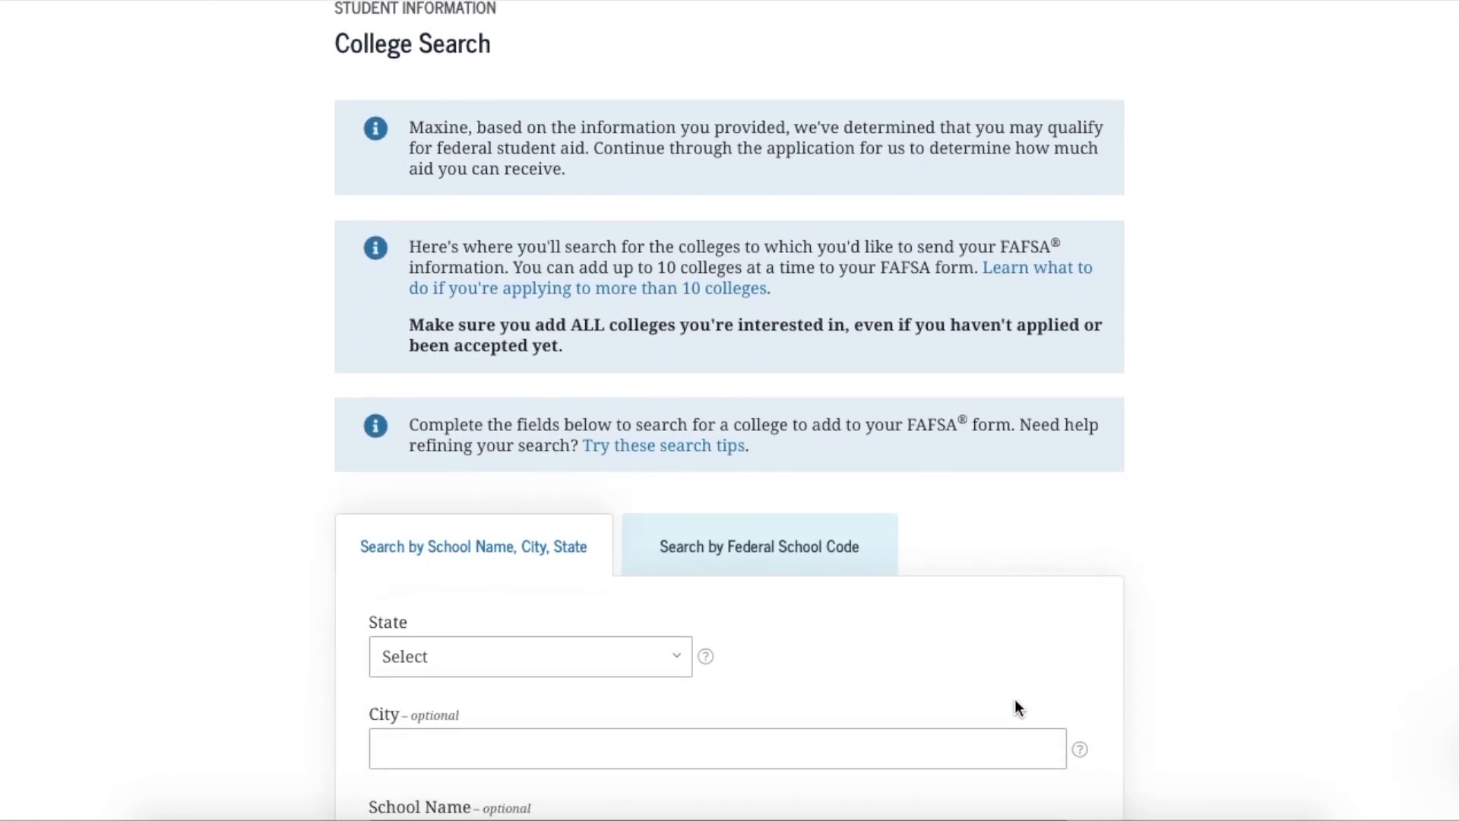
scroll(1019, 707, down, 2)
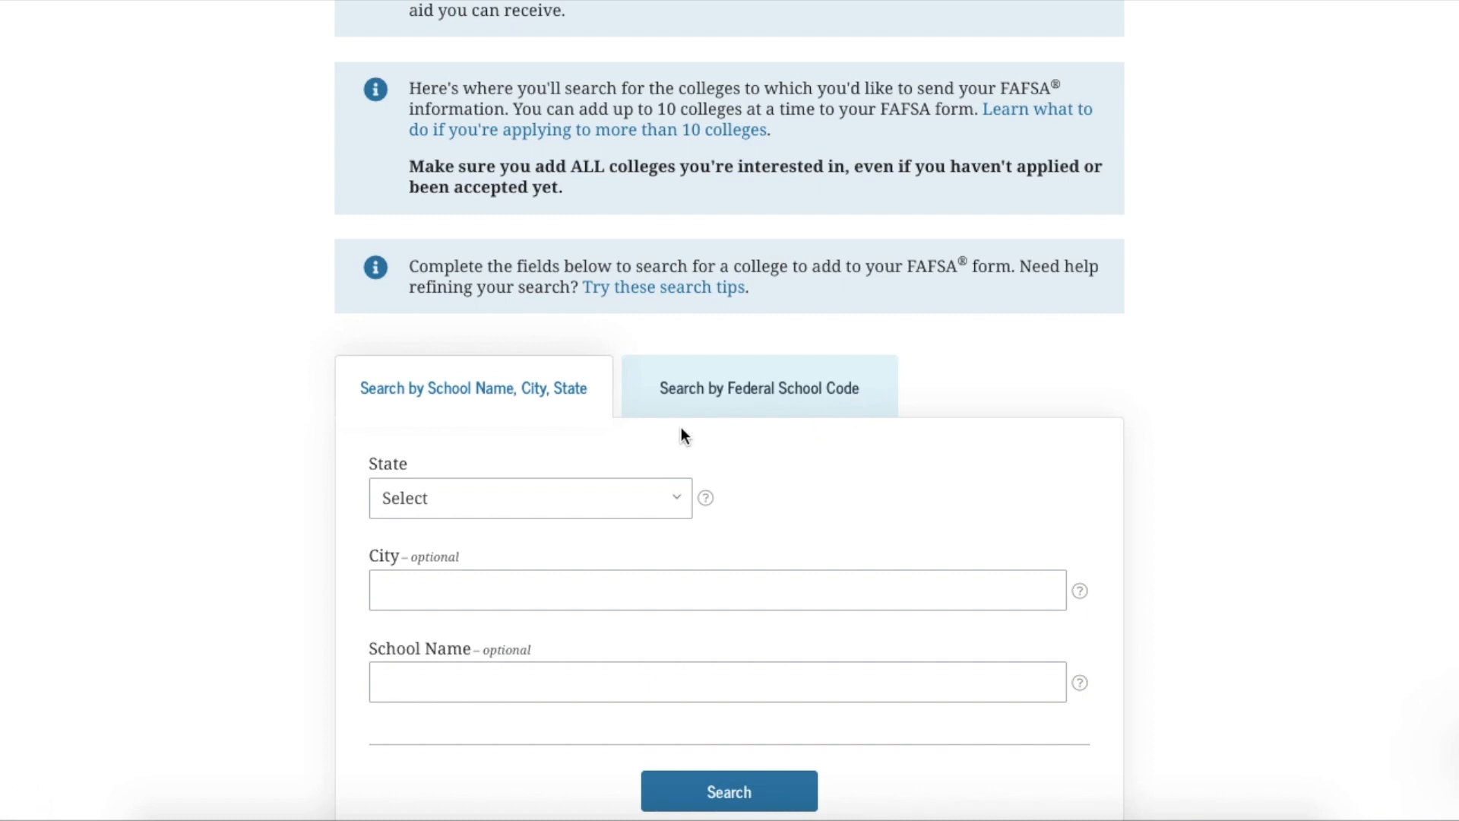
Search Alabama colleges for 'North Alabama' and add University of North Alabama (code 001016)
click(678, 502)
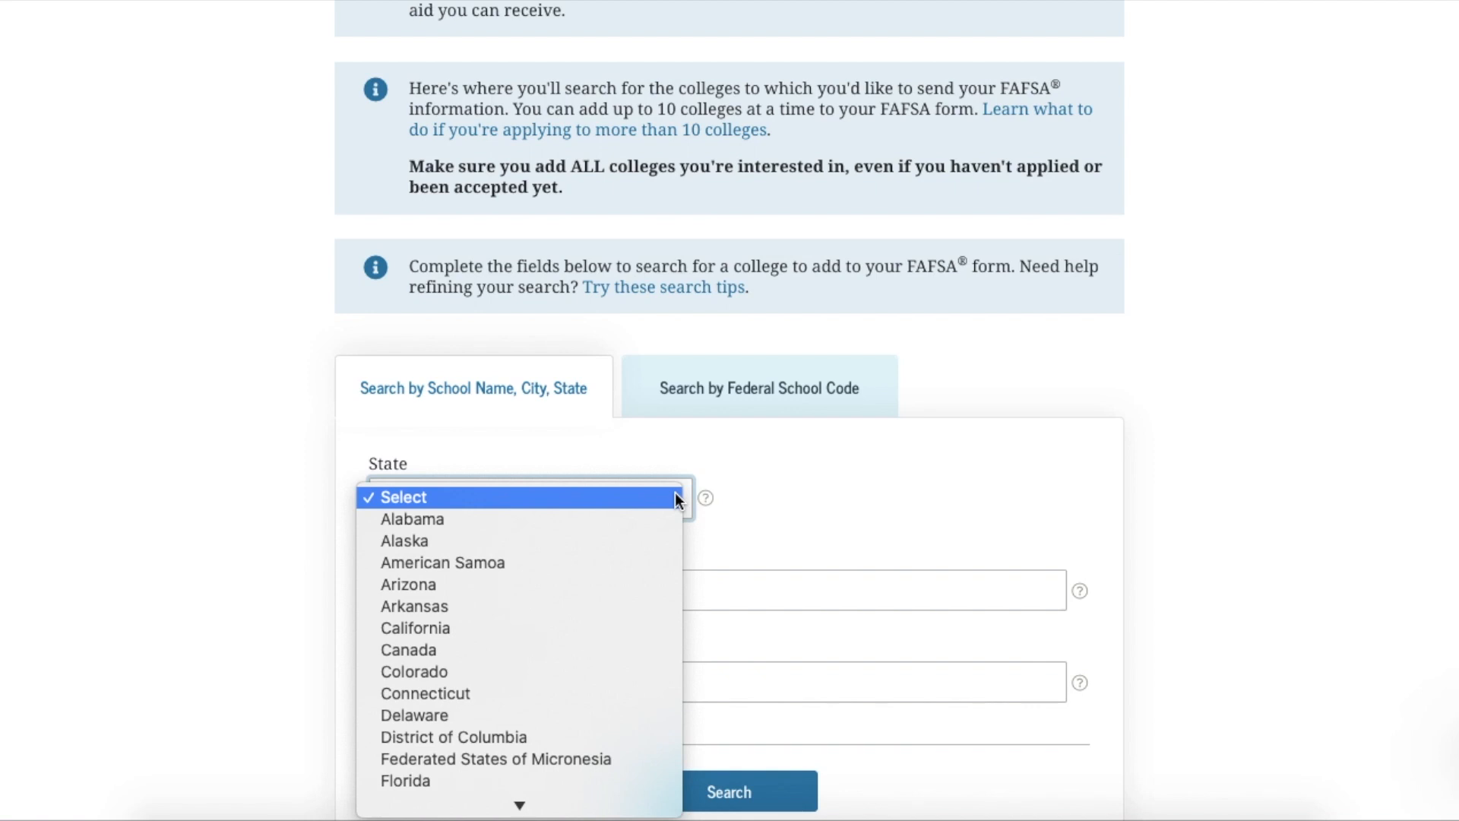
click(606, 523)
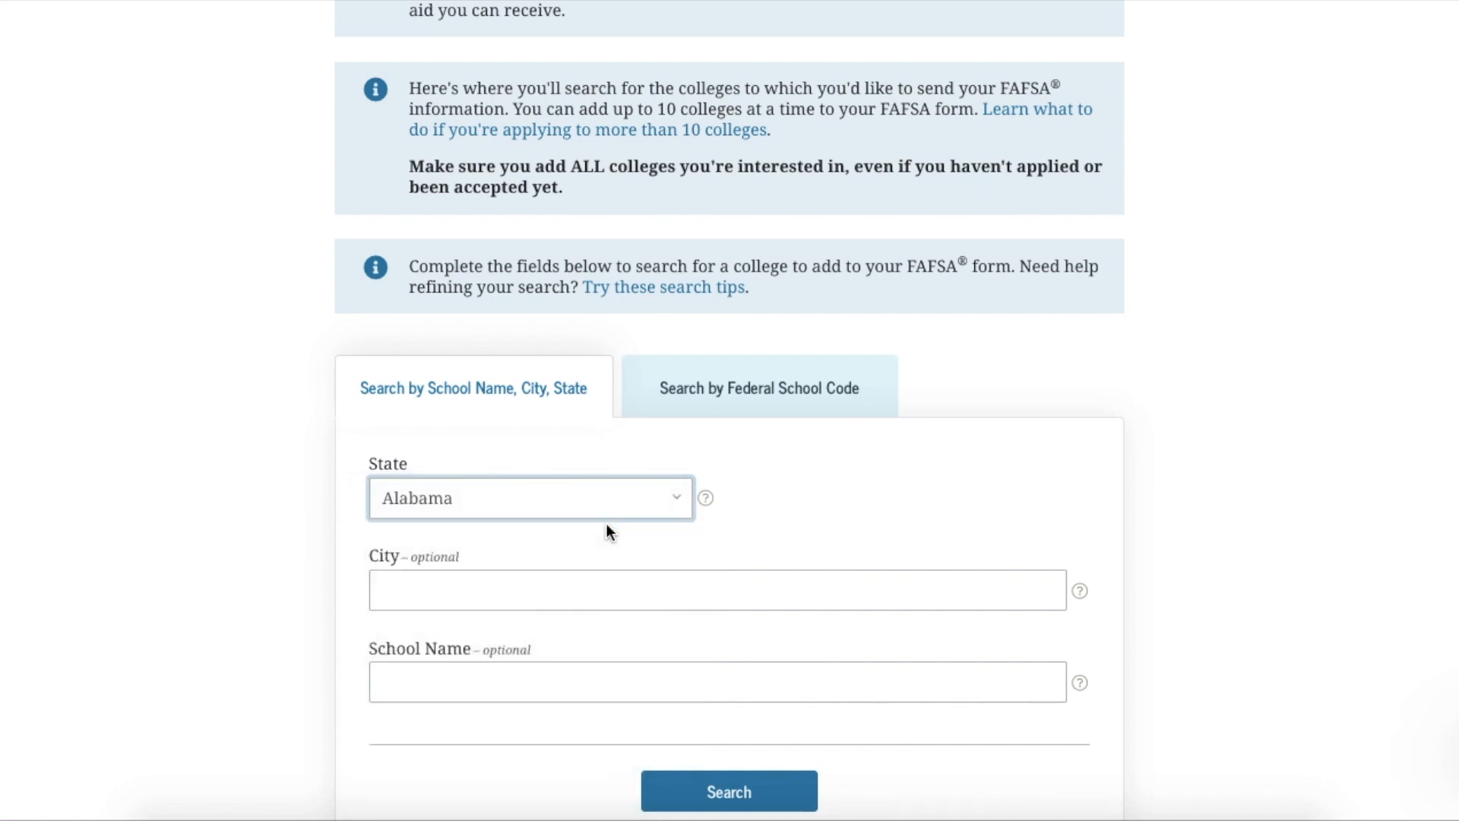
scroll(599, 570, down, 1)
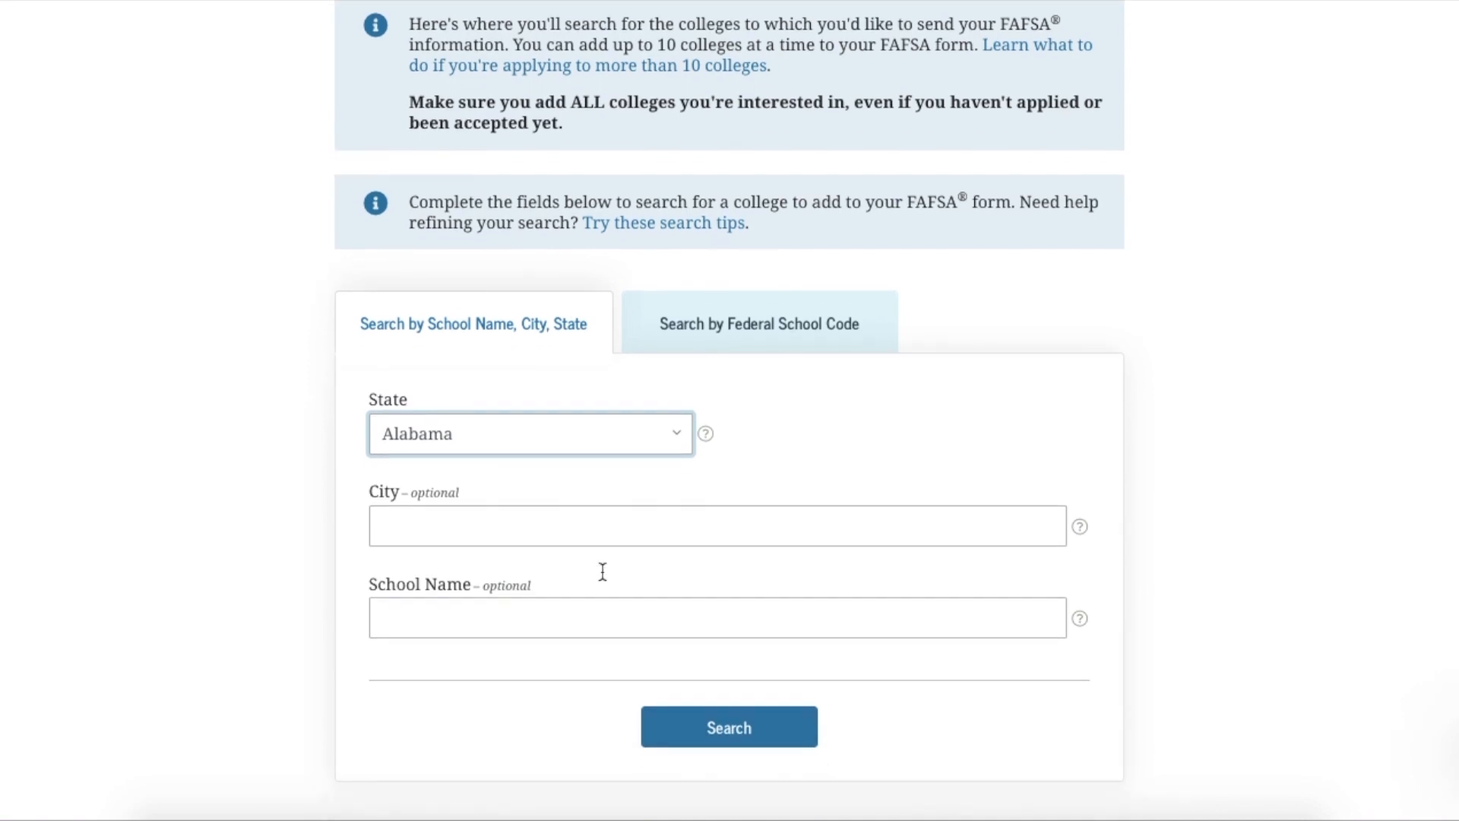
click(516, 633)
text(North Alabama)
click(719, 729)
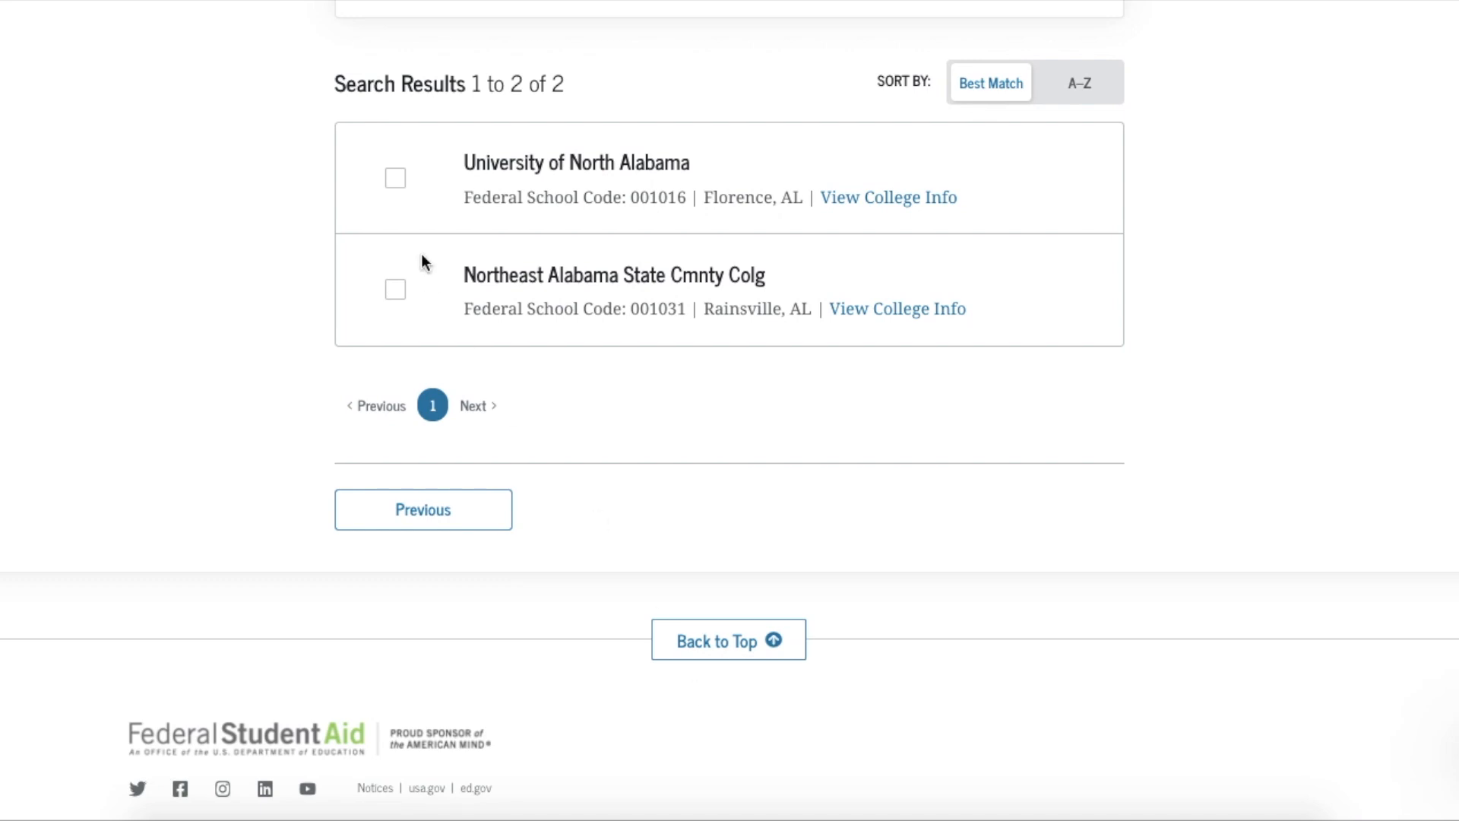
click(396, 182)
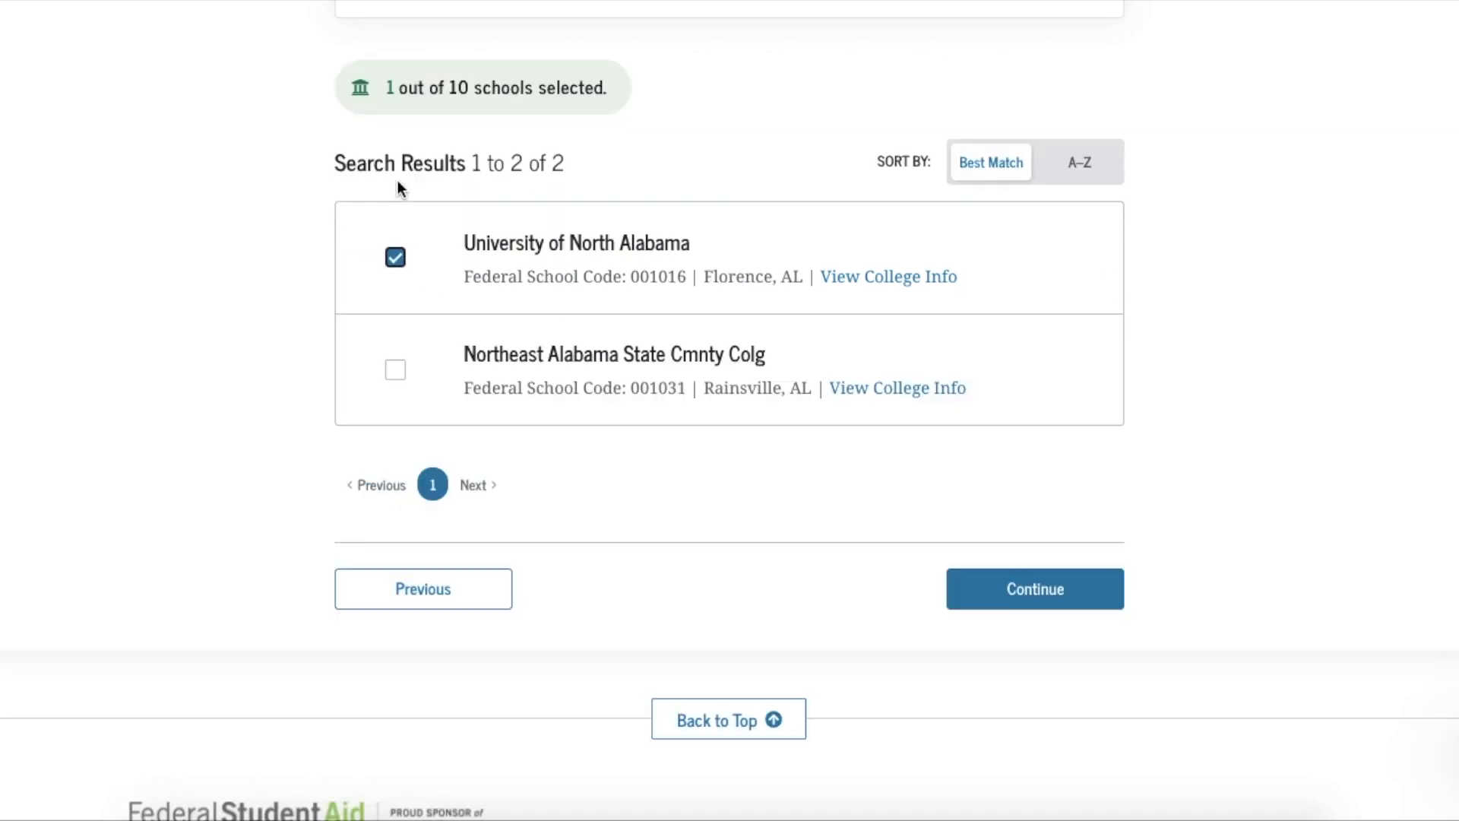
click(1037, 590)
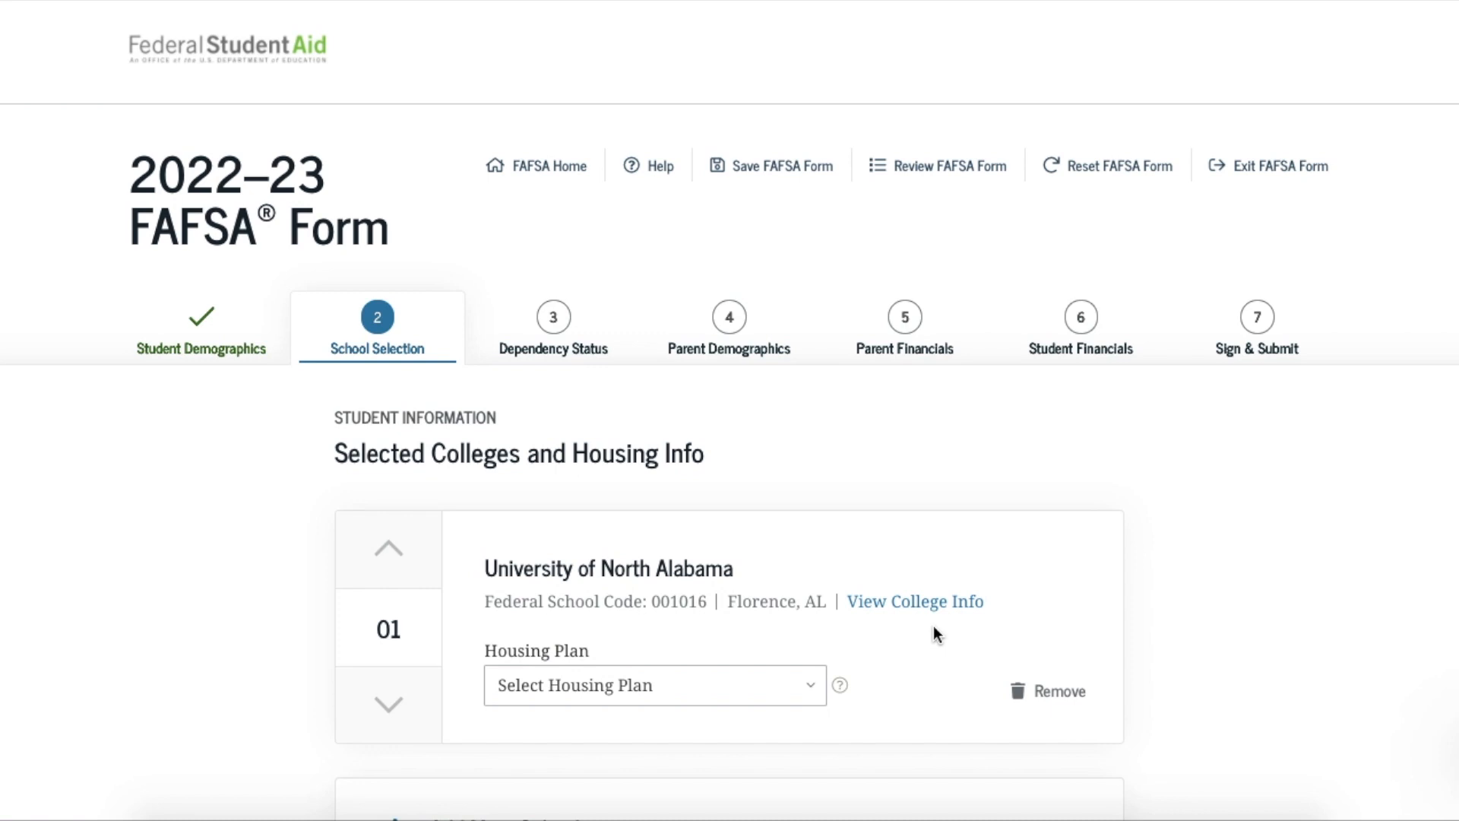
Read through University of North Alabama's college info, then return to College Search for another school
click(922, 604)
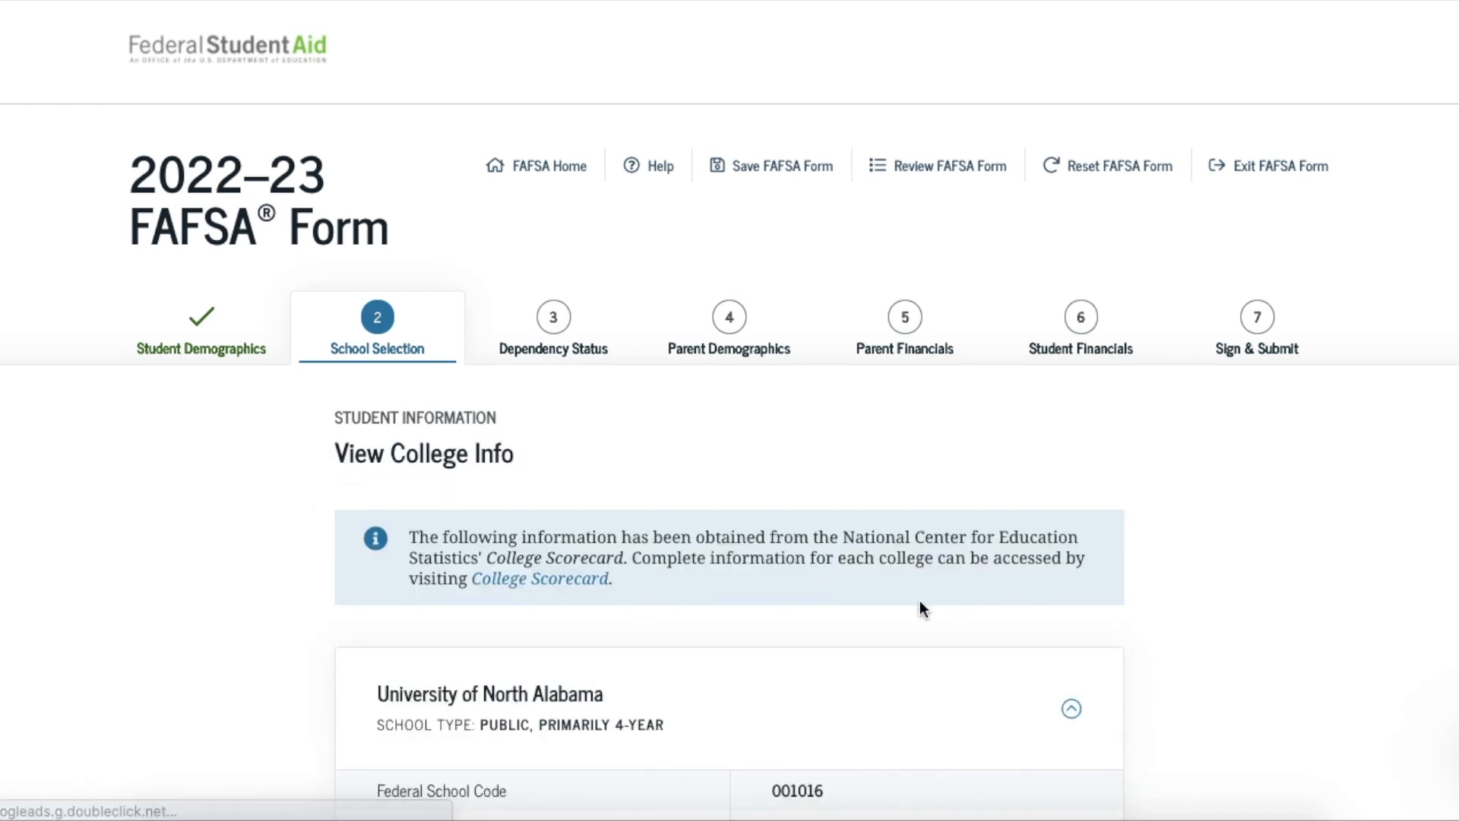
scroll(920, 602, down, 5)
scroll(920, 608, down, 3)
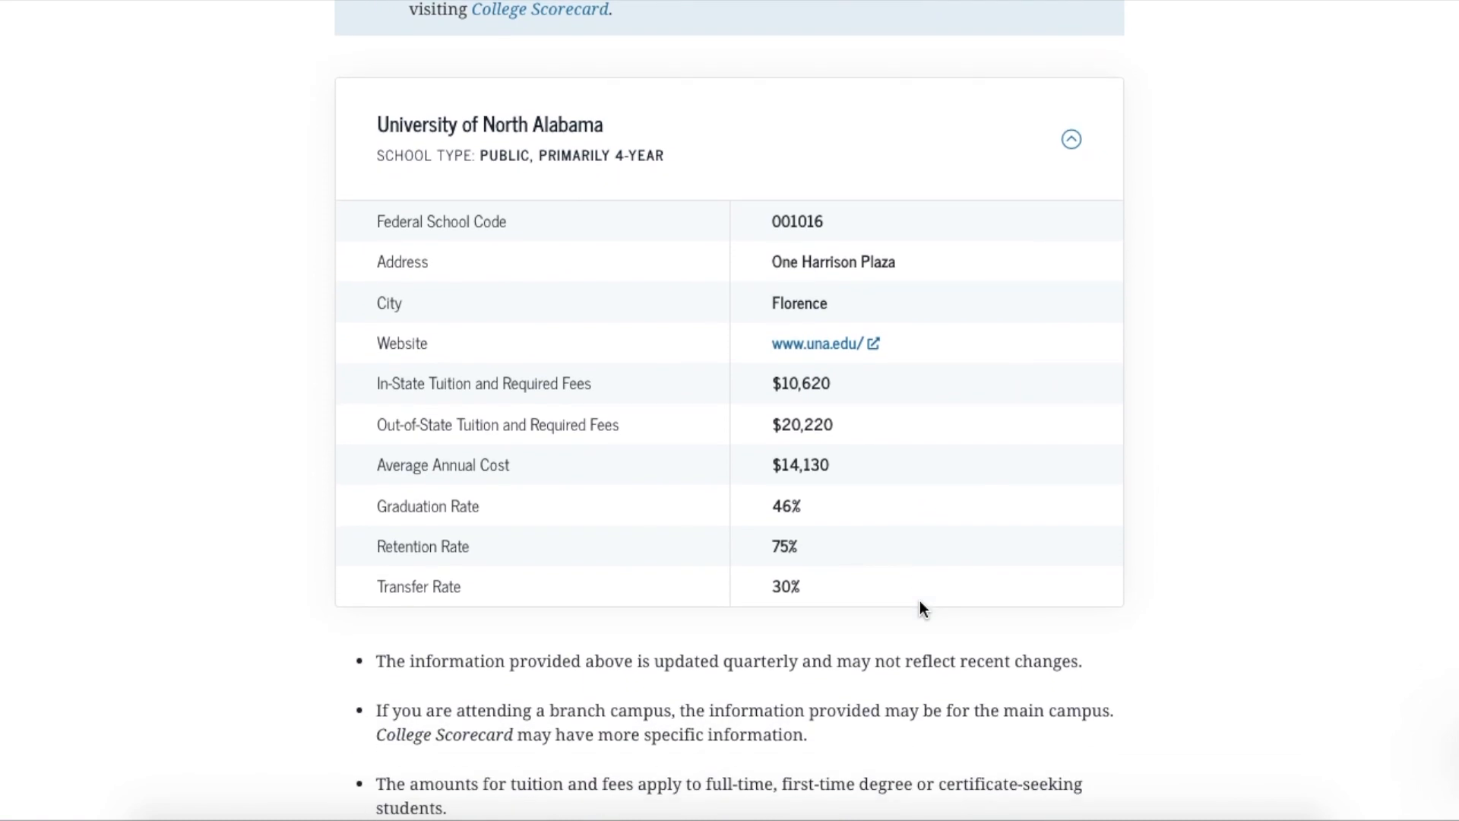
scroll(921, 608, down, 7)
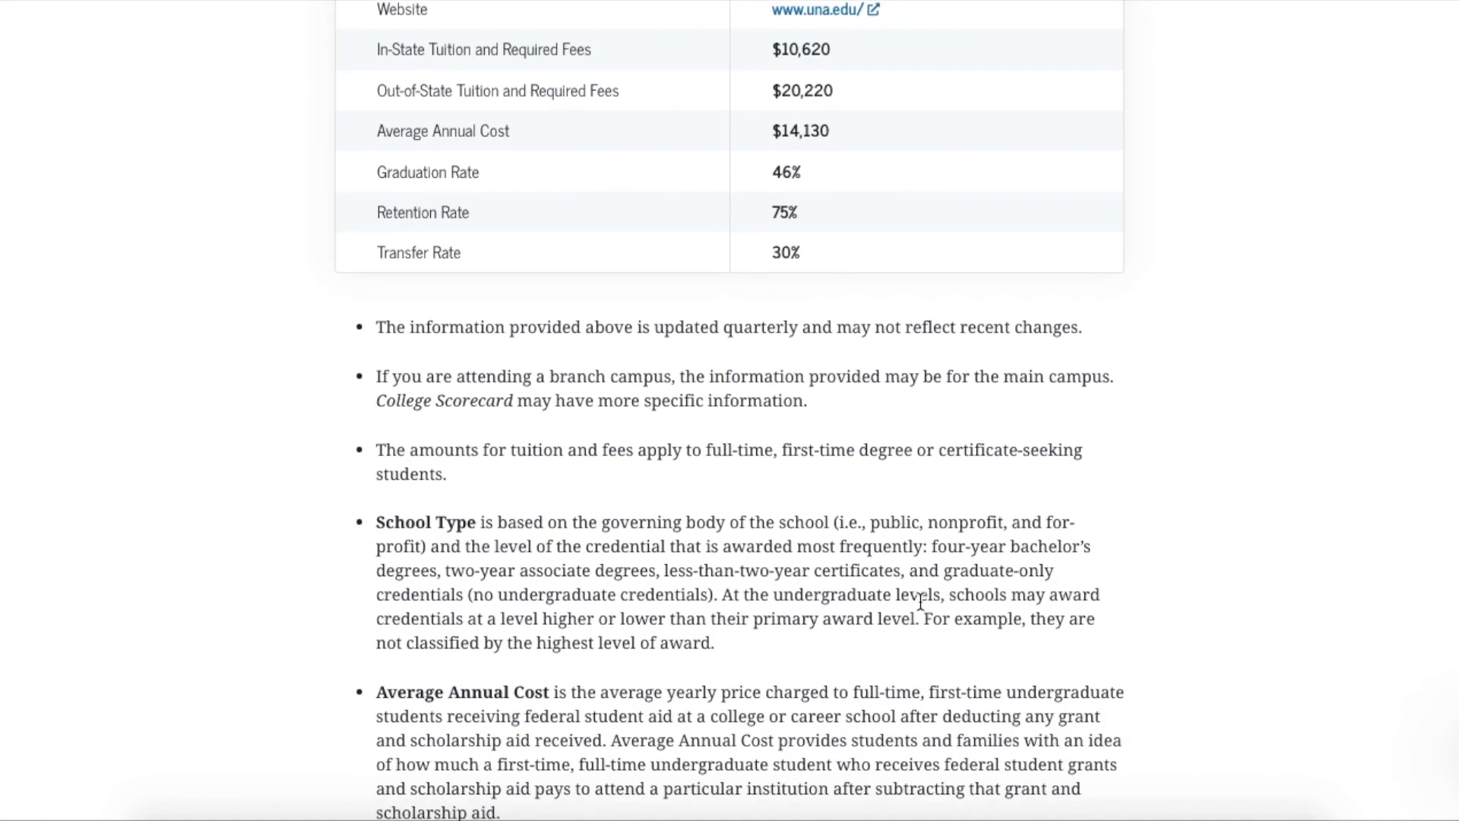
scroll(920, 601, down, 7)
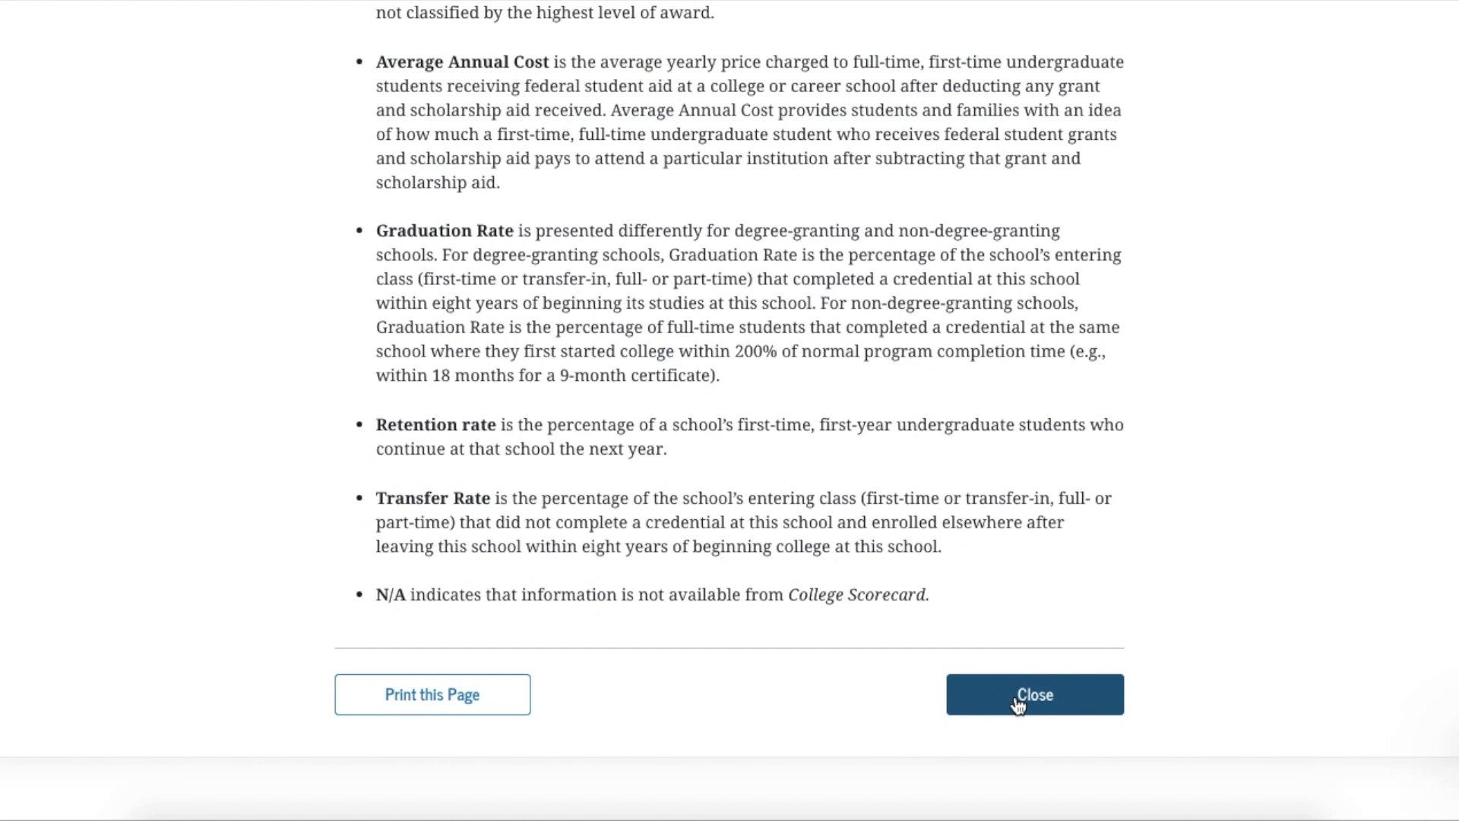
click(1019, 699)
scroll(1034, 691, down, 4)
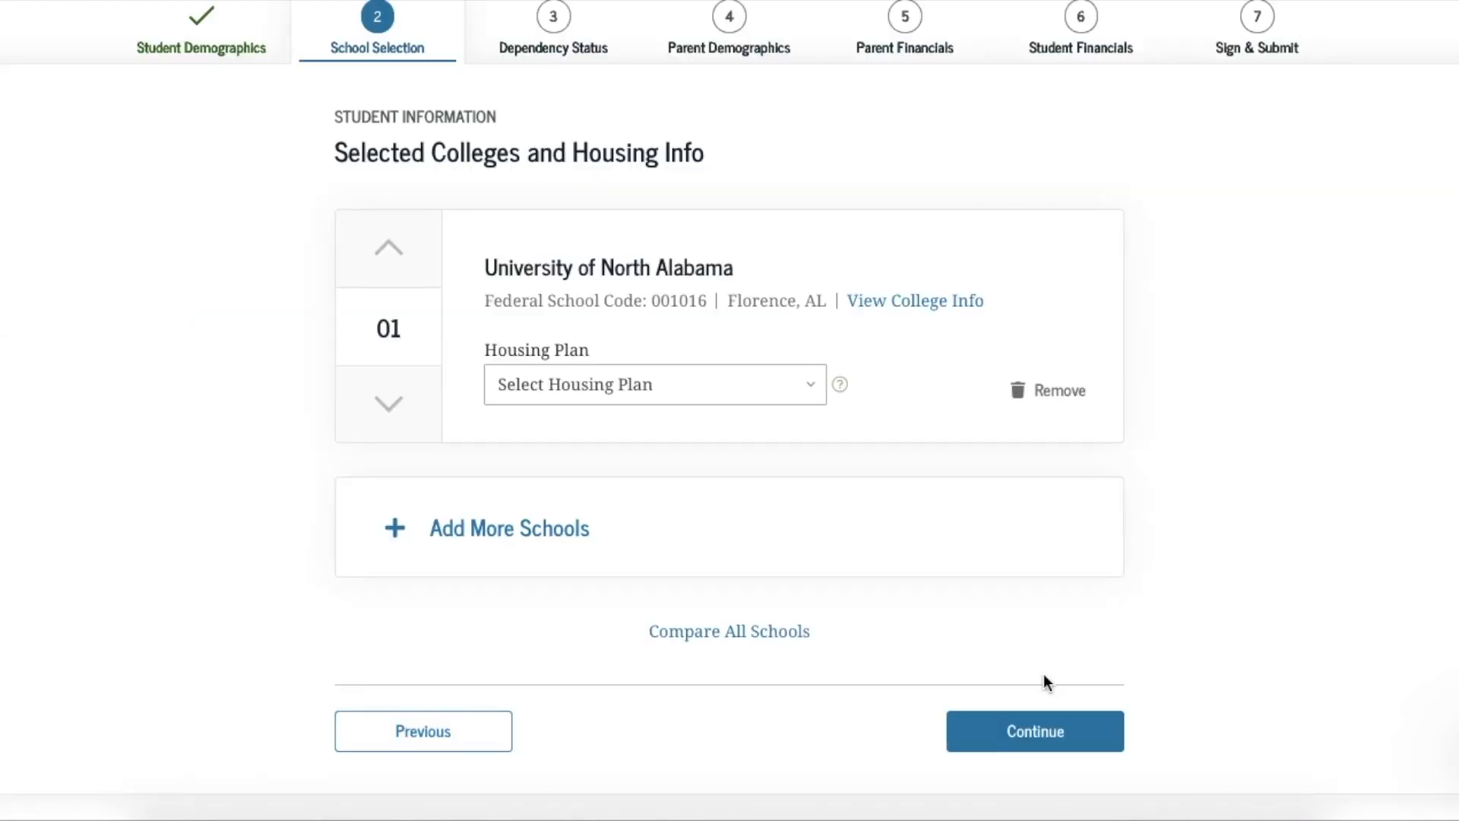
click(440, 529)
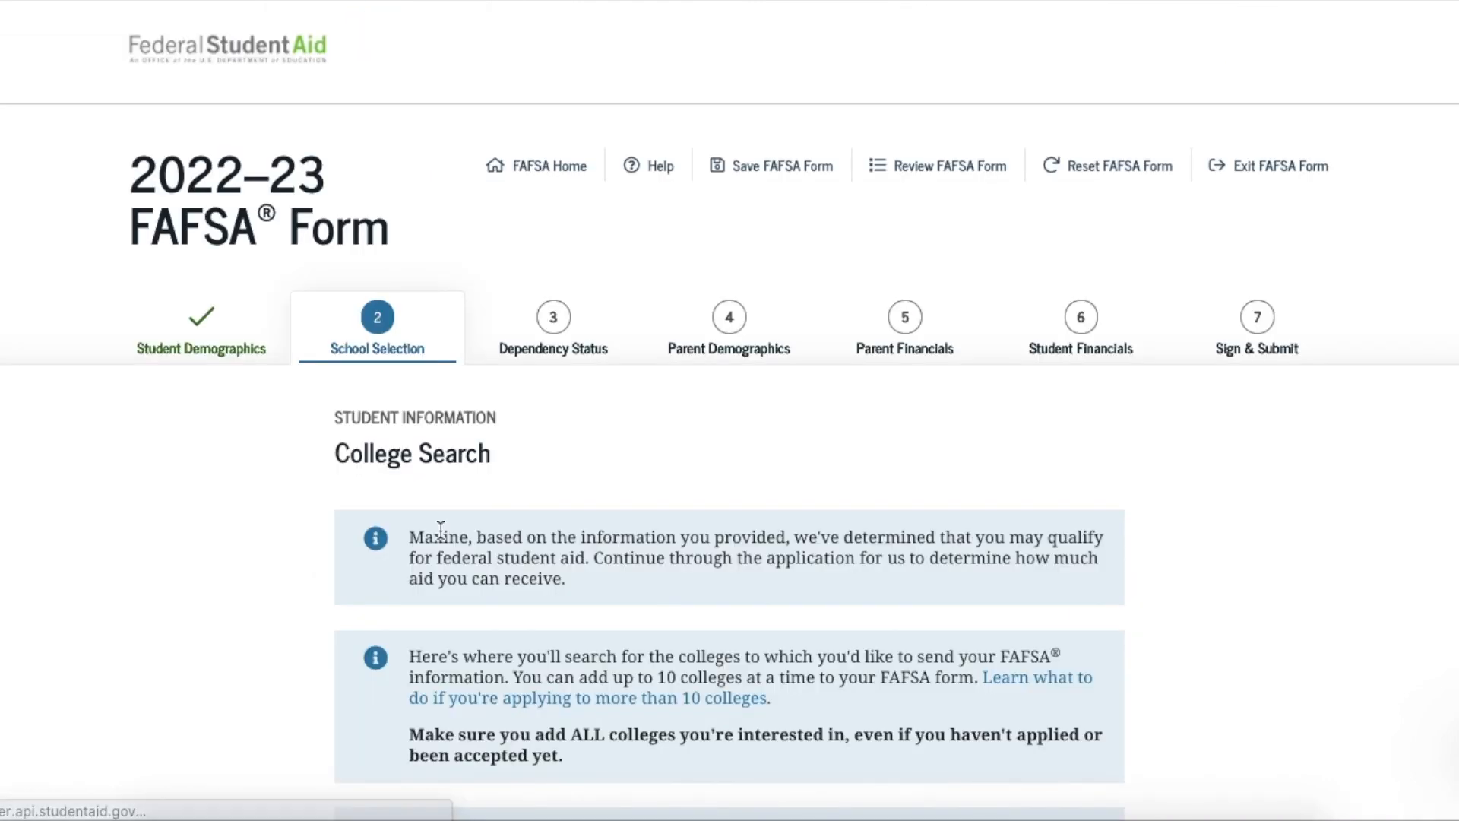
Search Alabama schools for 'Shelton' and select Shelton State Community Clg (code 005691, Tuscaloosa)
scroll(440, 532, down, 6)
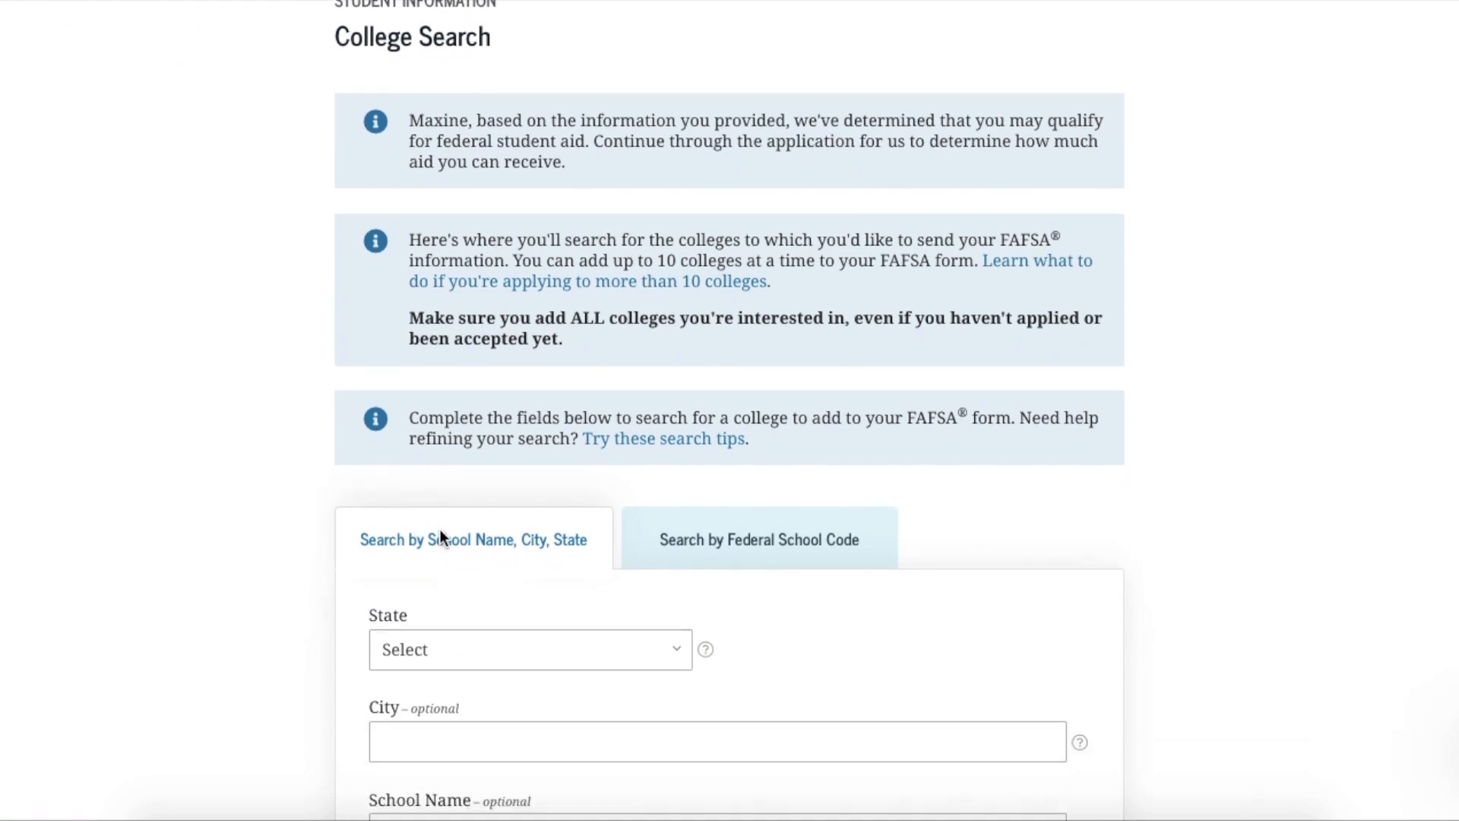
scroll(440, 537, down, 1)
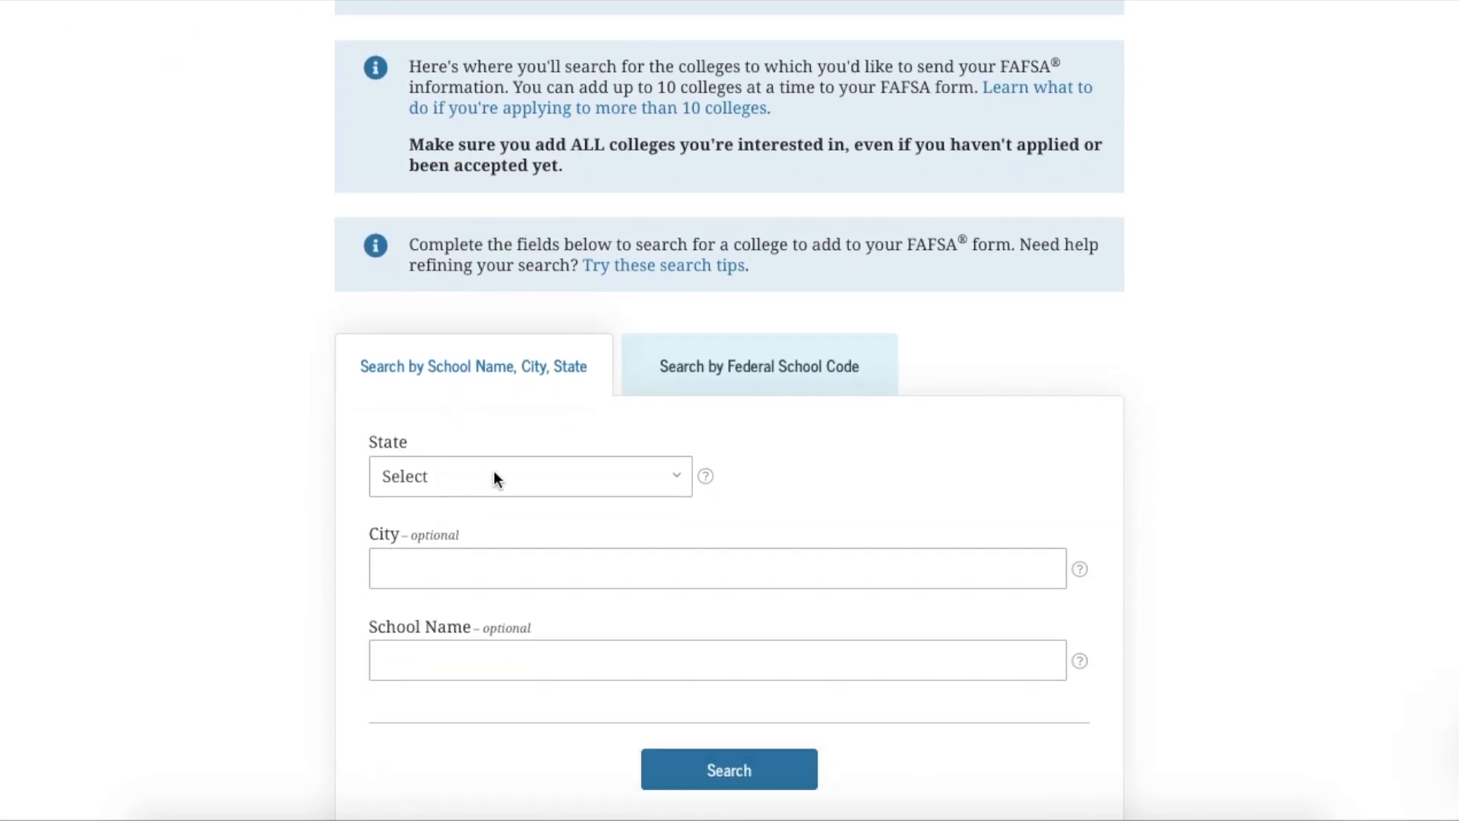
click(494, 477)
click(481, 503)
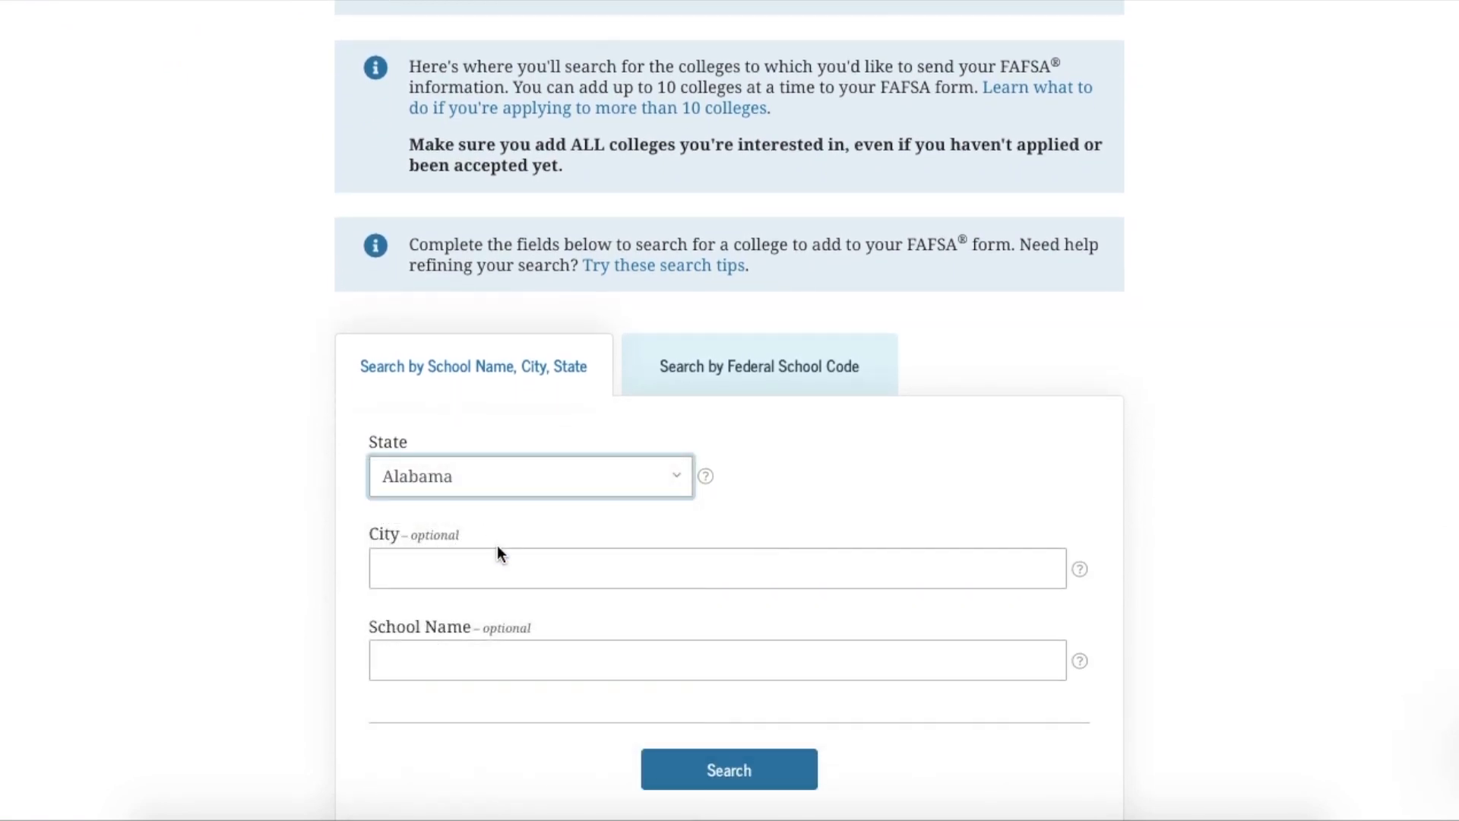
click(463, 659)
text(Shelton)
click(687, 769)
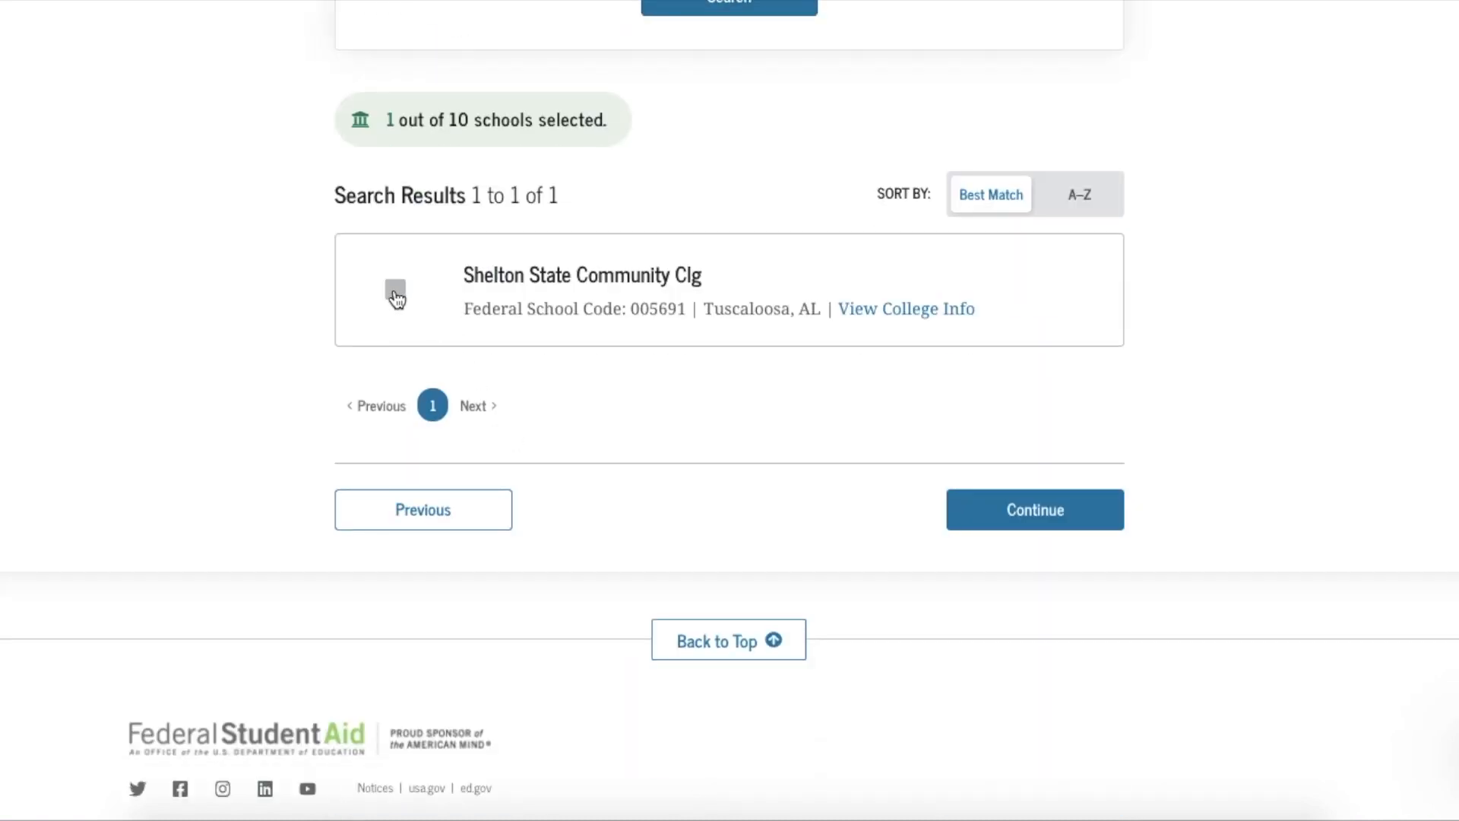
click(395, 293)
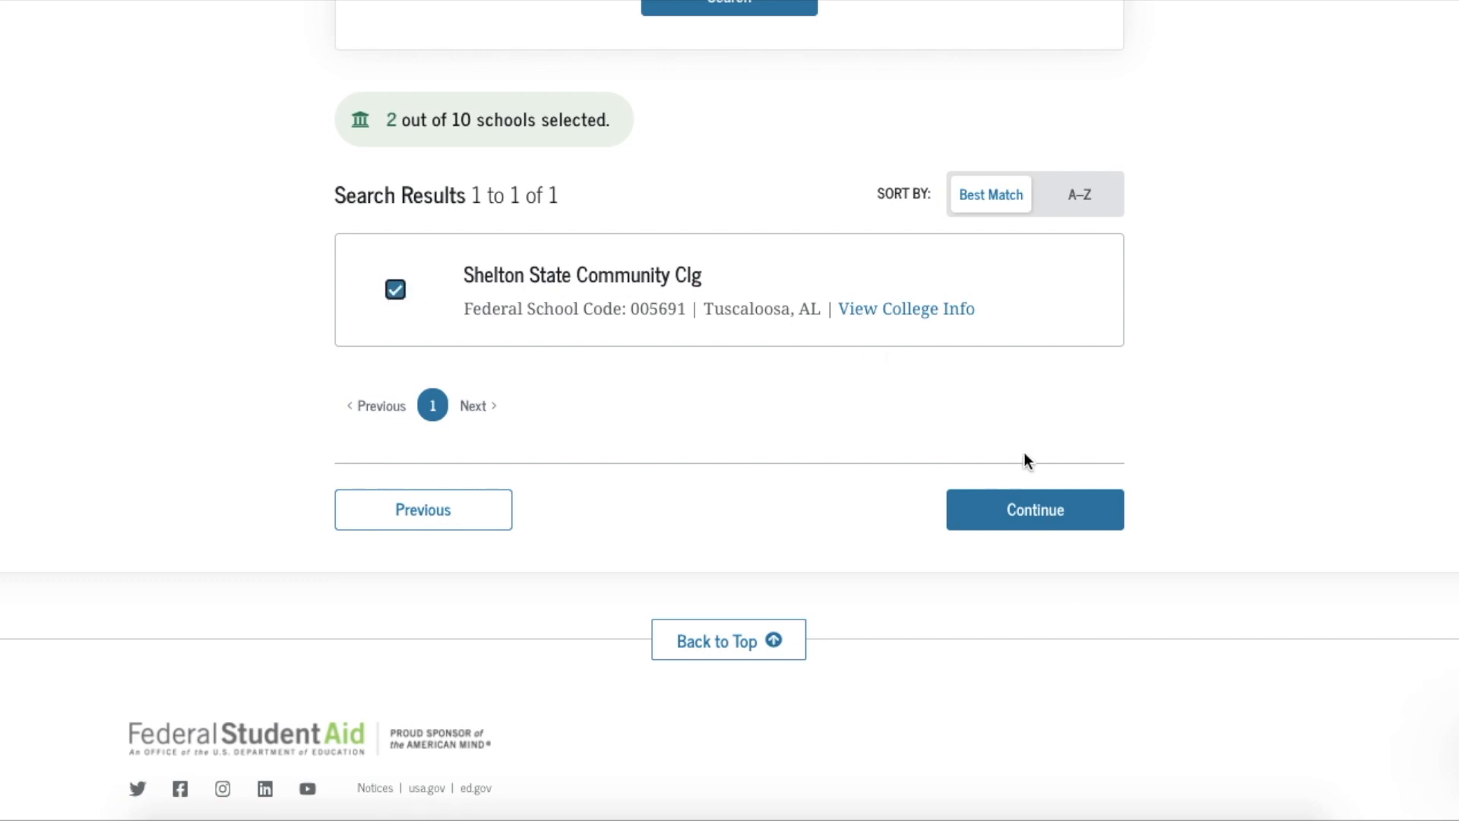
Set University of North Alabama housing to On Campus and Shelton State to Off Campus, then continue
click(1022, 523)
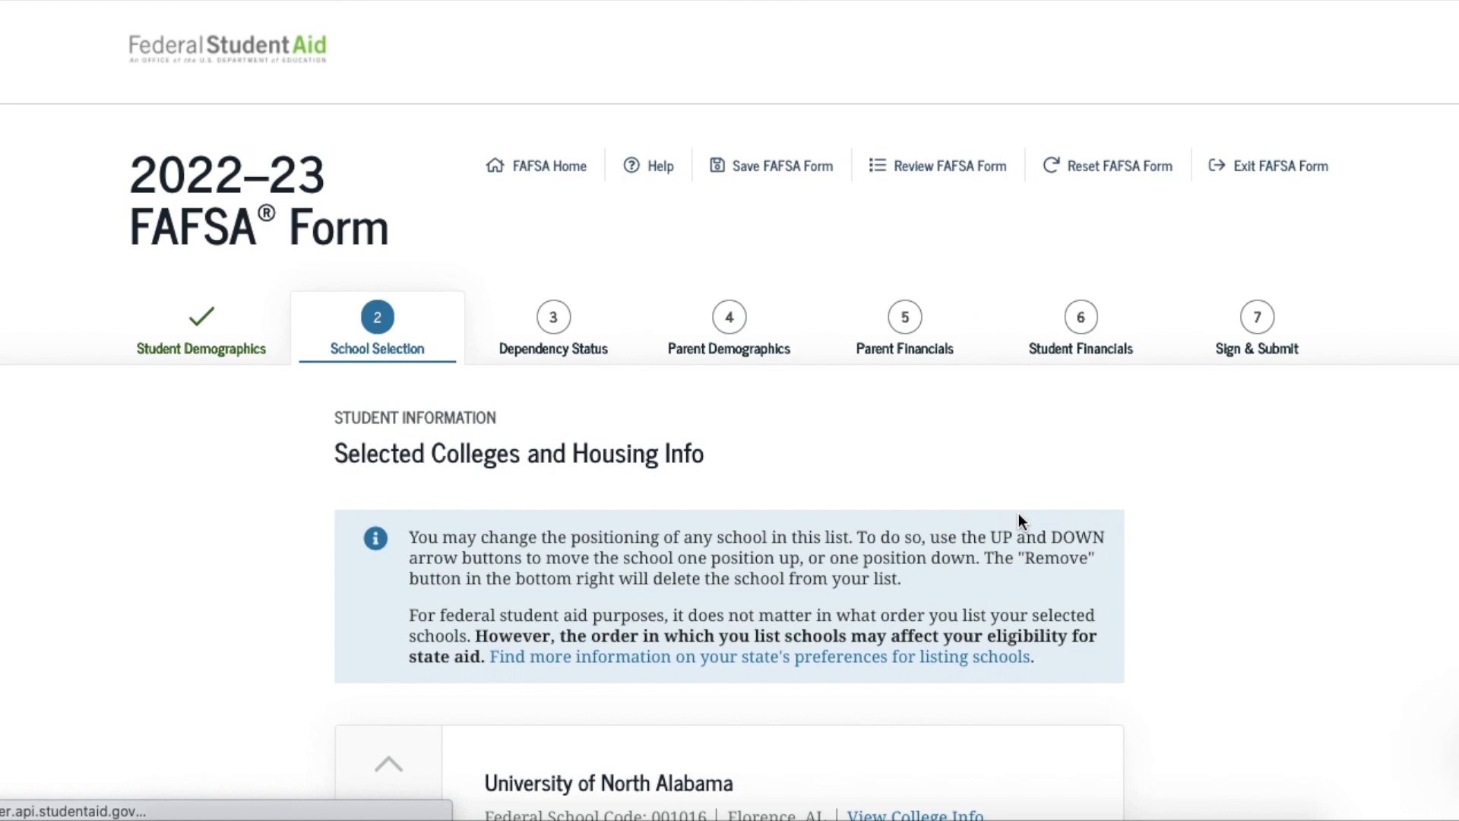
scroll(1020, 522, down, 3)
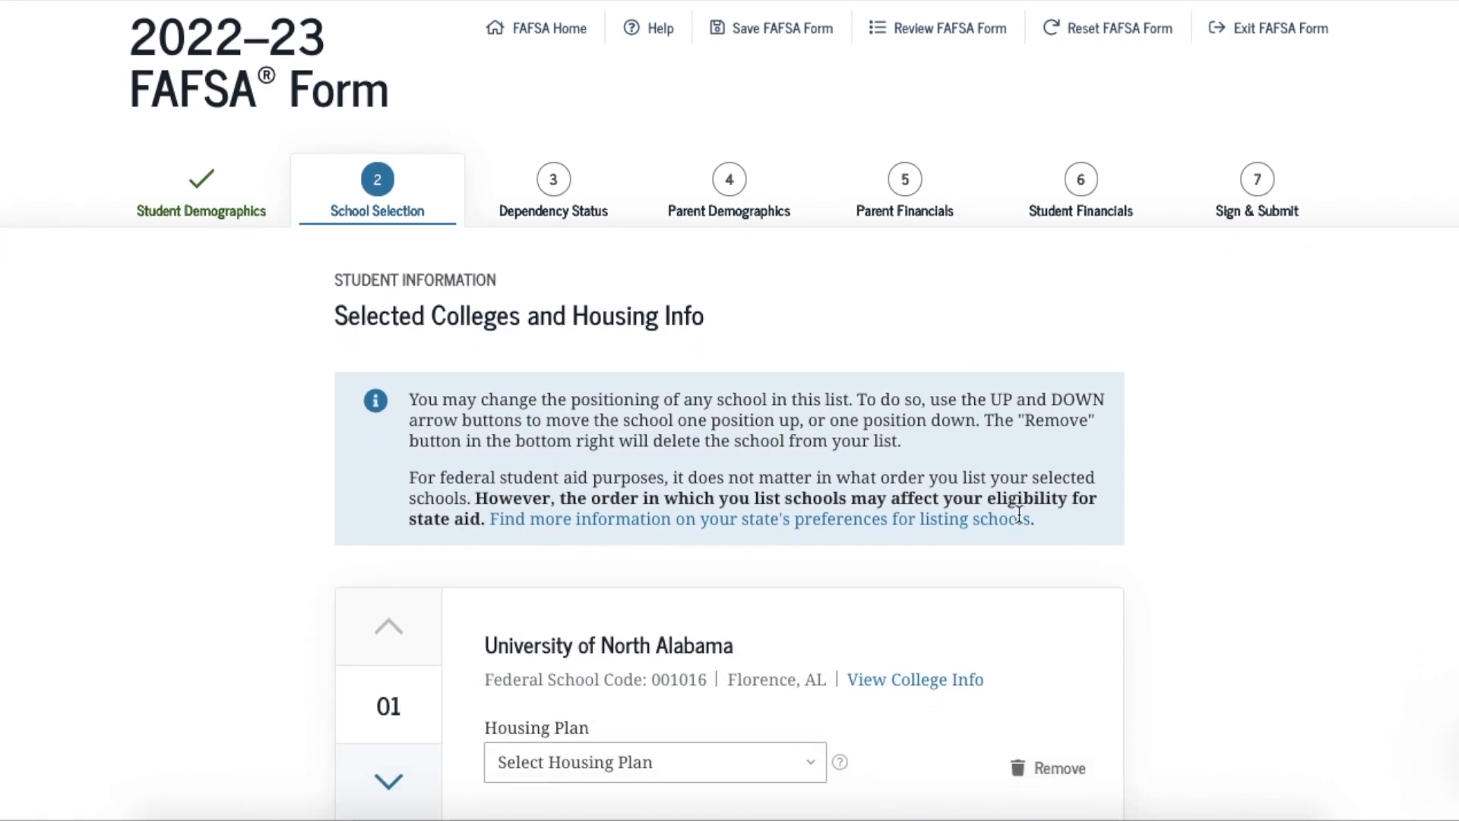
scroll(1019, 515, down, 2)
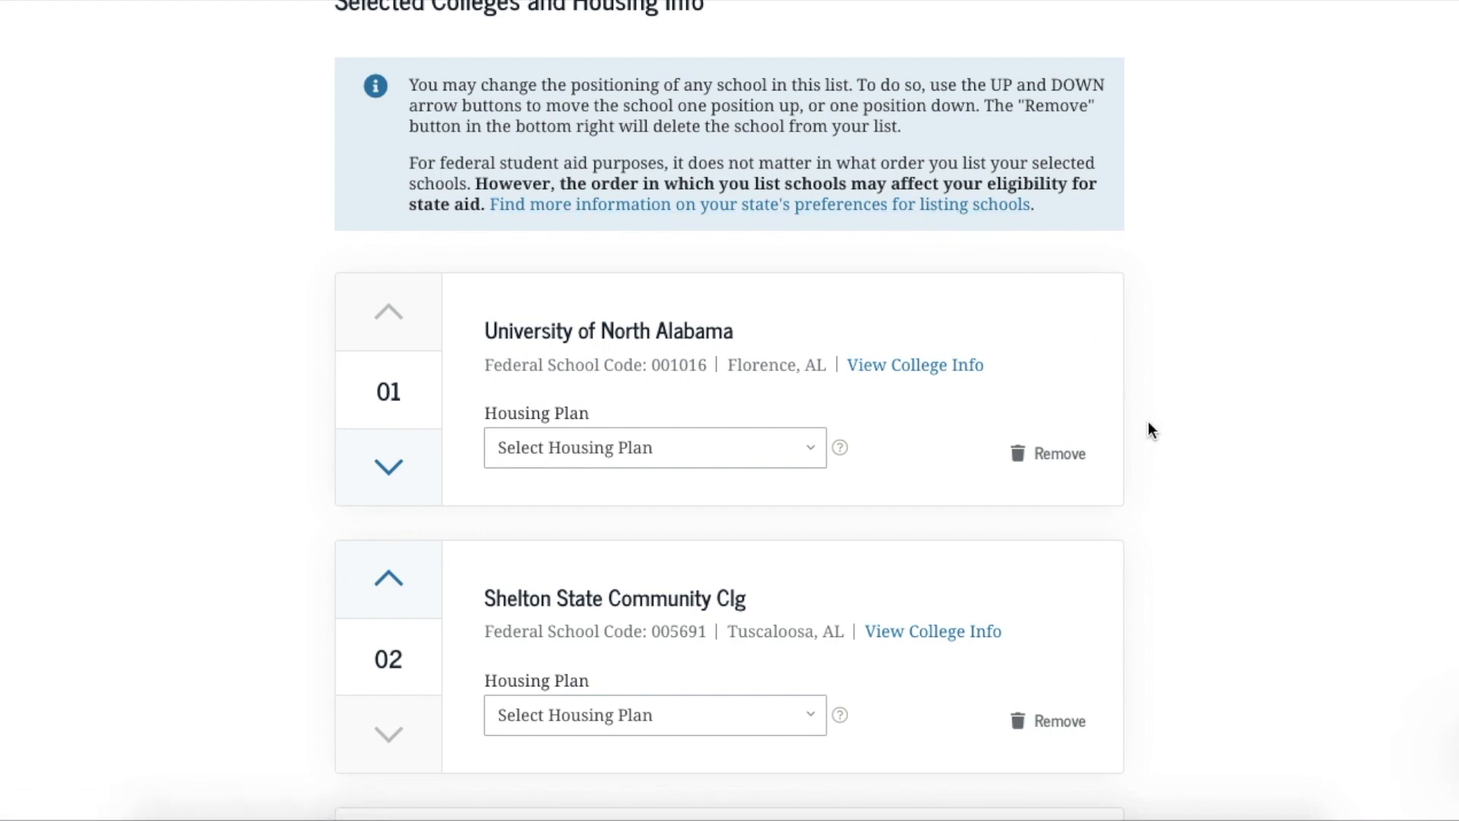
scroll(1149, 423, down, 1)
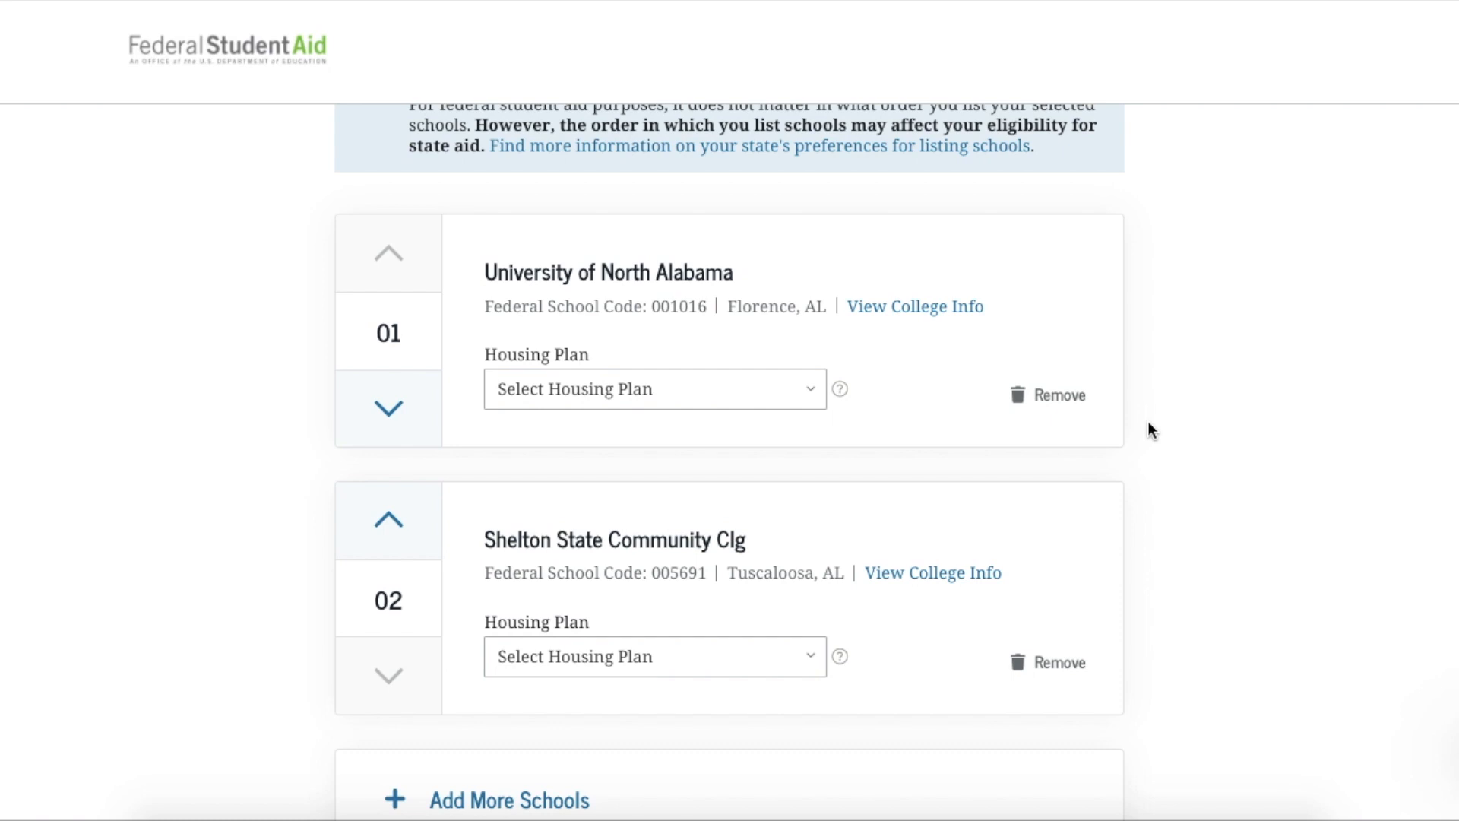
click(810, 394)
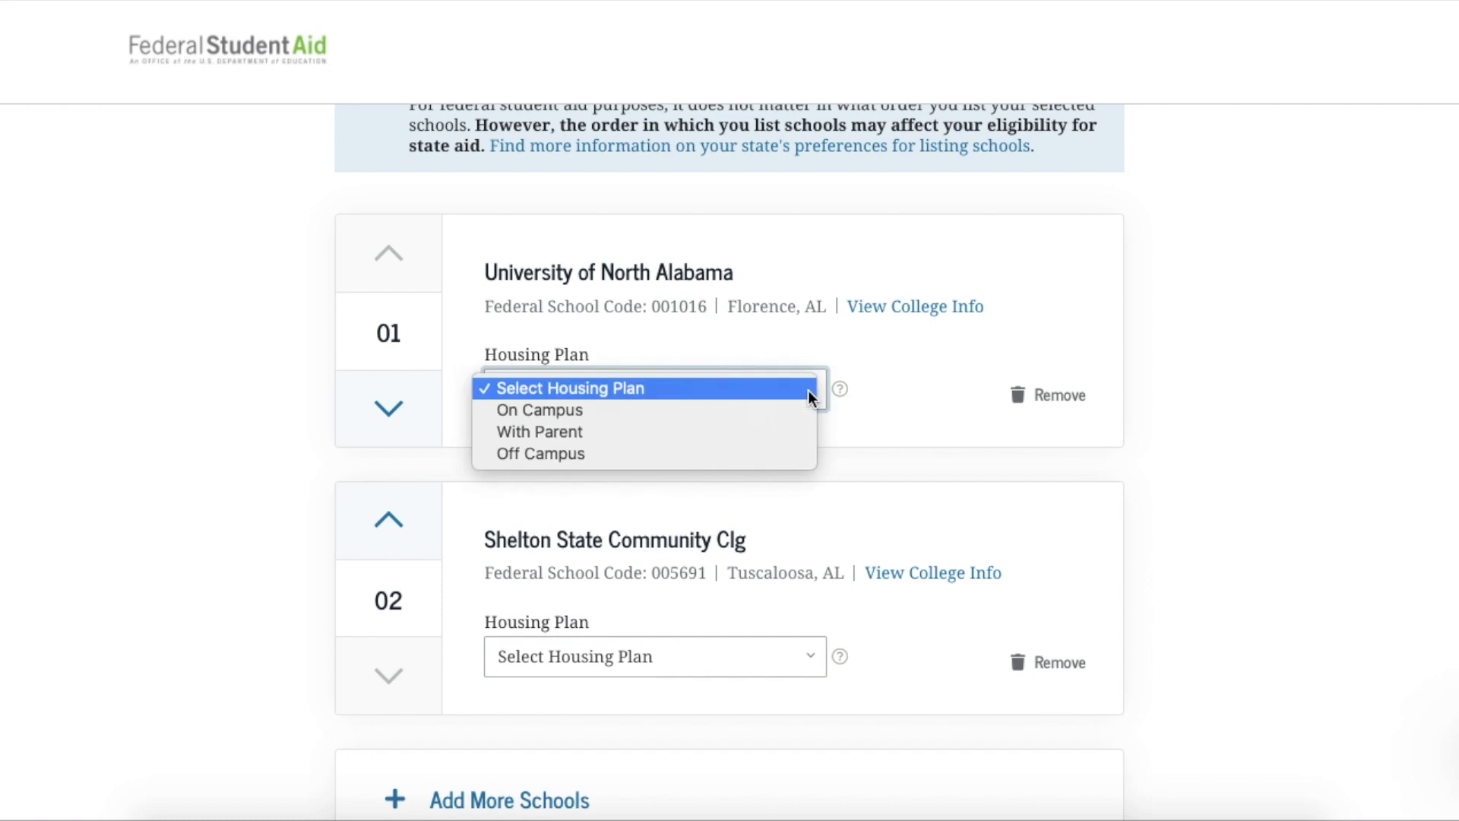
click(769, 416)
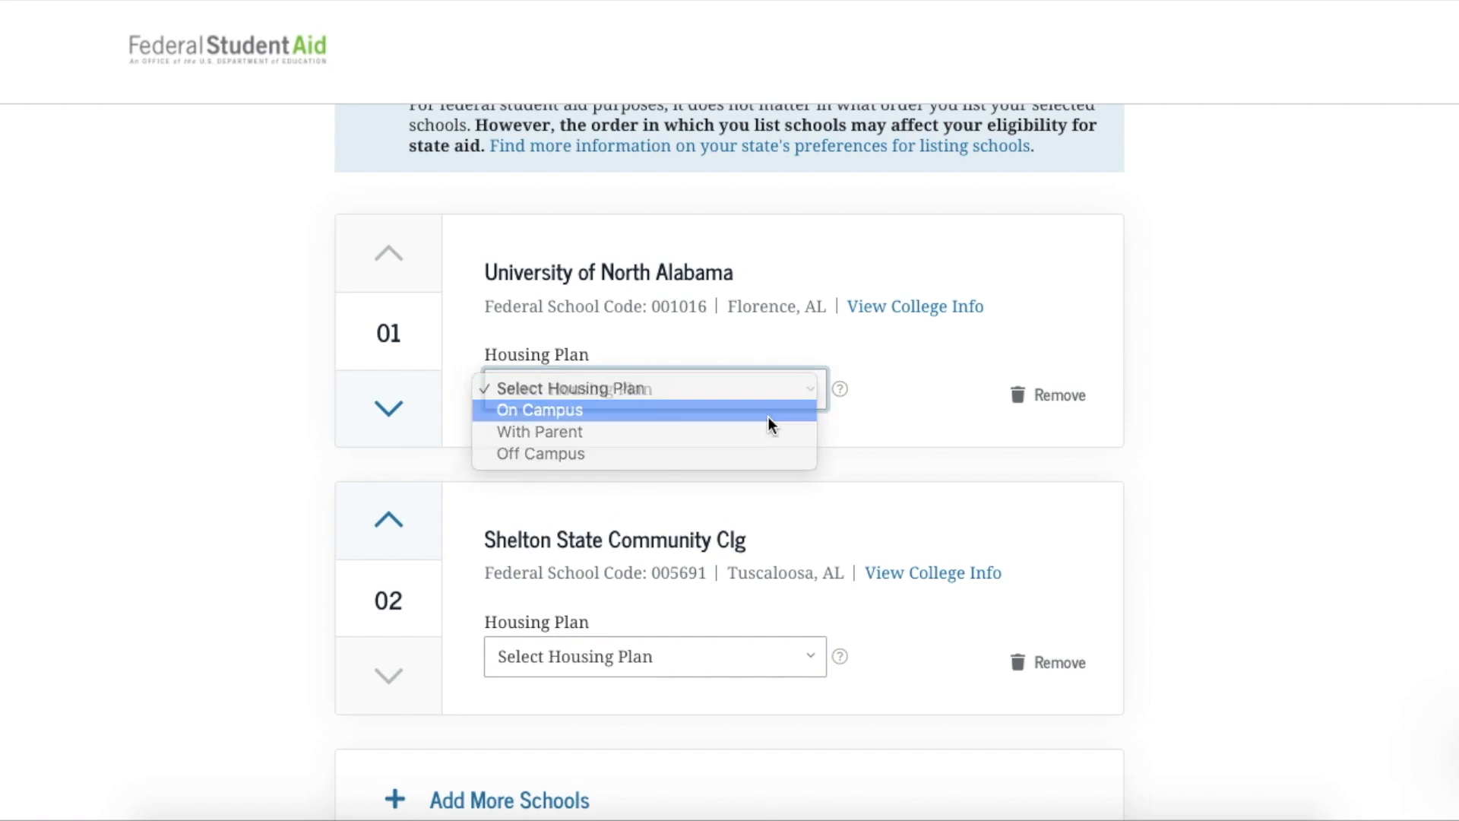
scroll(769, 416, down, 2)
click(811, 553)
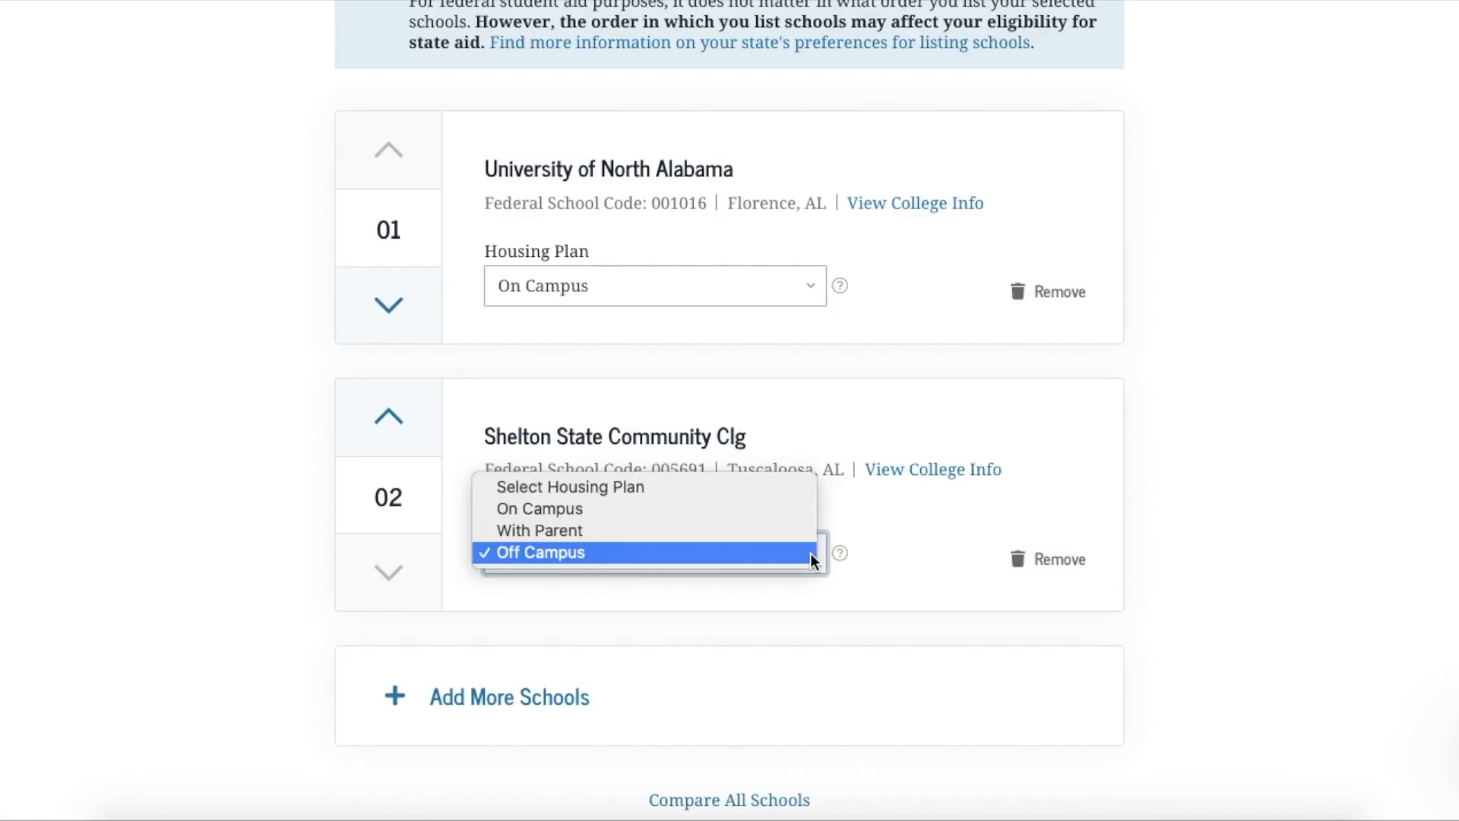
click(718, 554)
scroll(929, 637, down, 3)
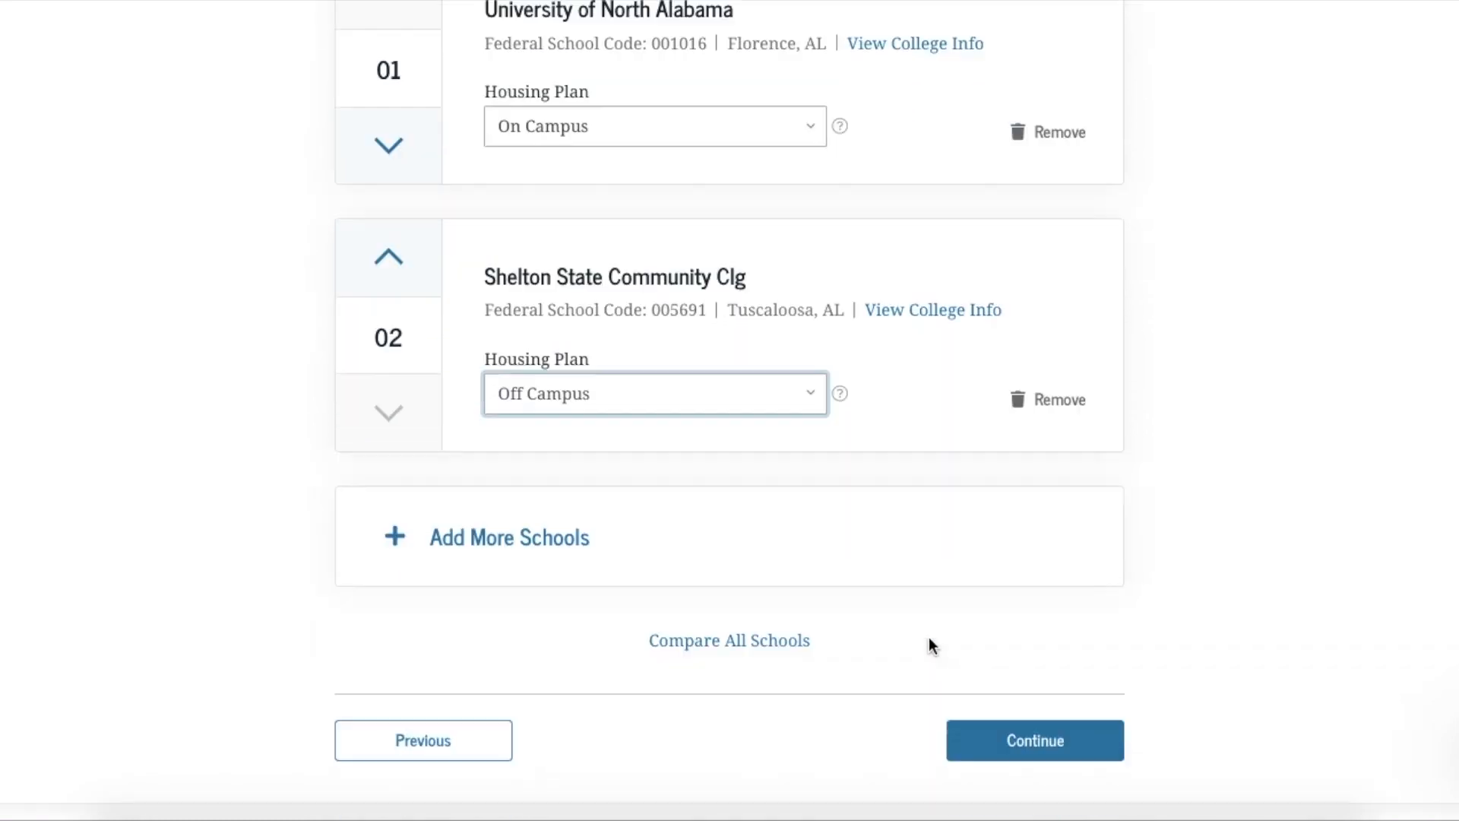
click(1022, 735)
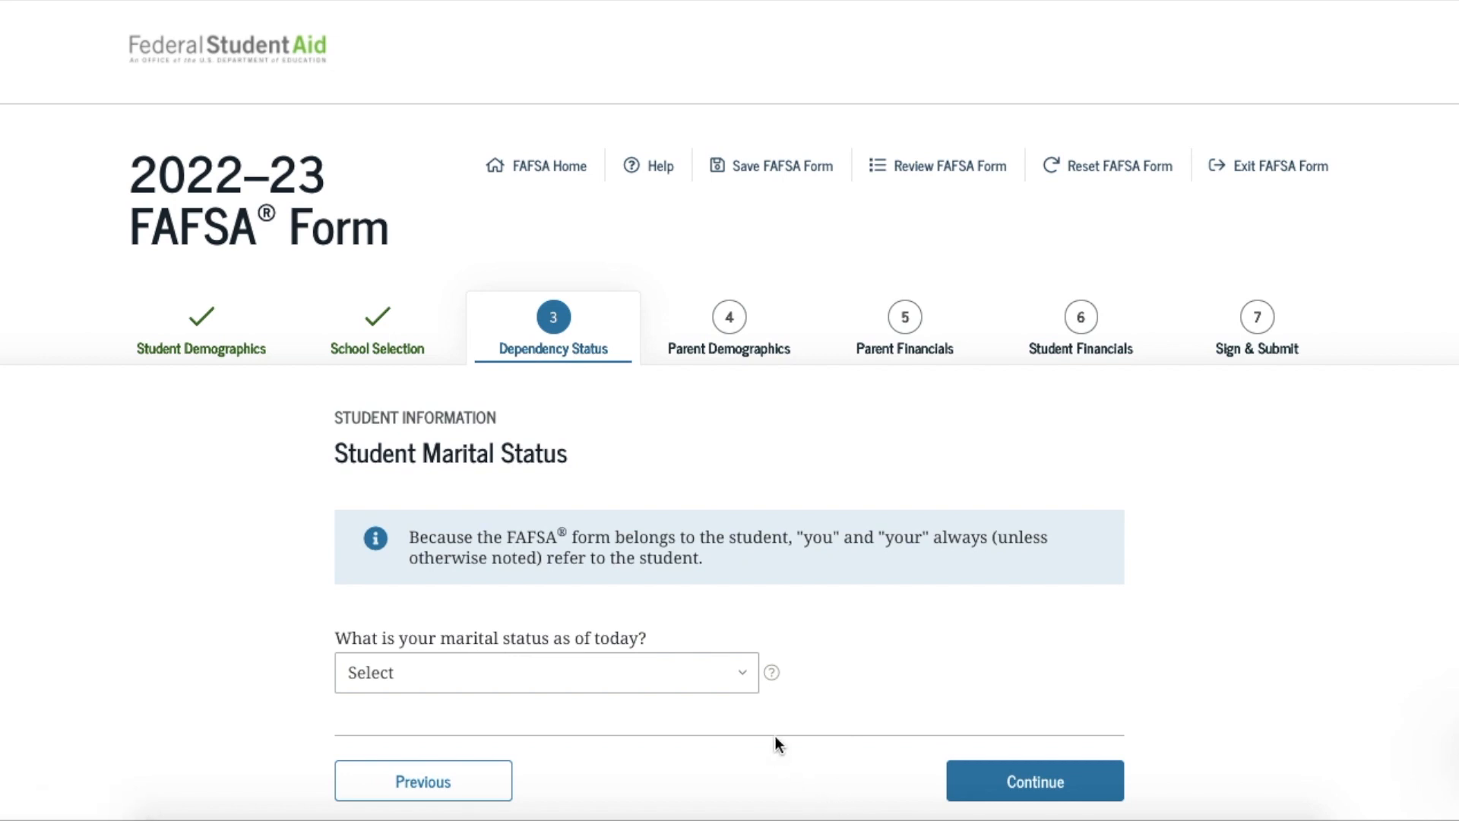
Choose Single as the student's marital status and continue to the dependents question
click(750, 672)
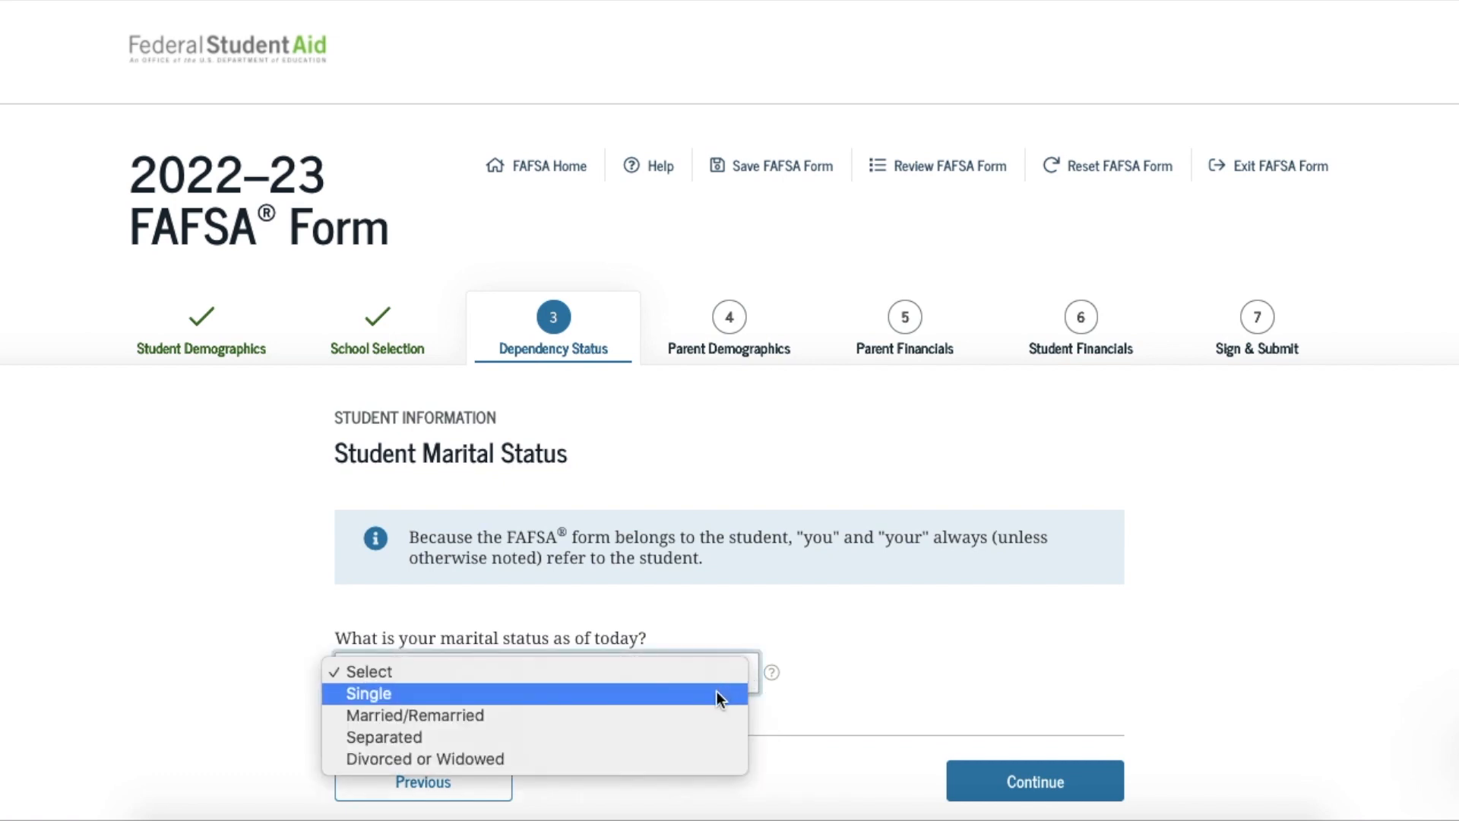
click(718, 691)
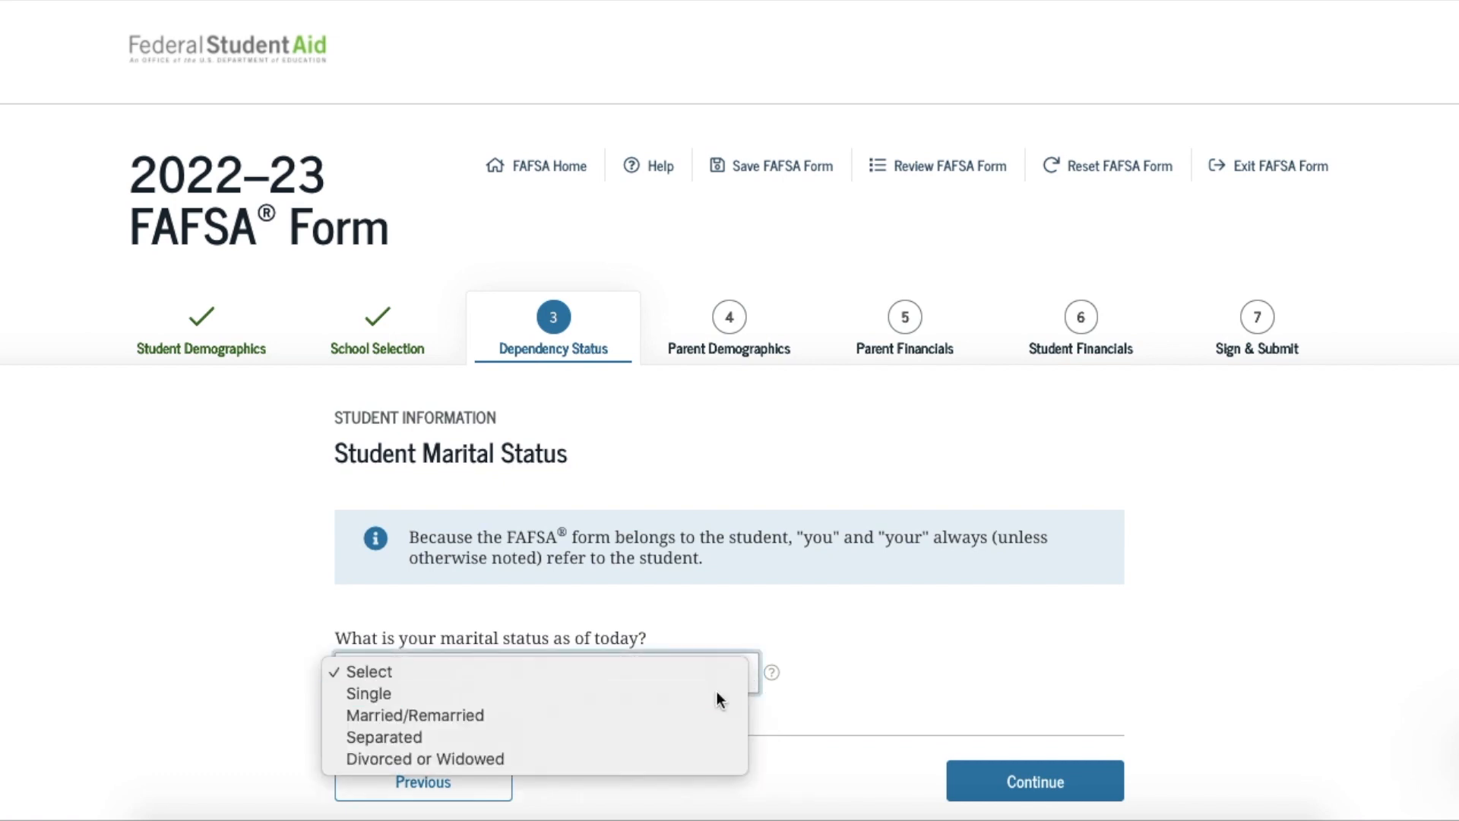
click(1019, 791)
scroll(1017, 783, down, 2)
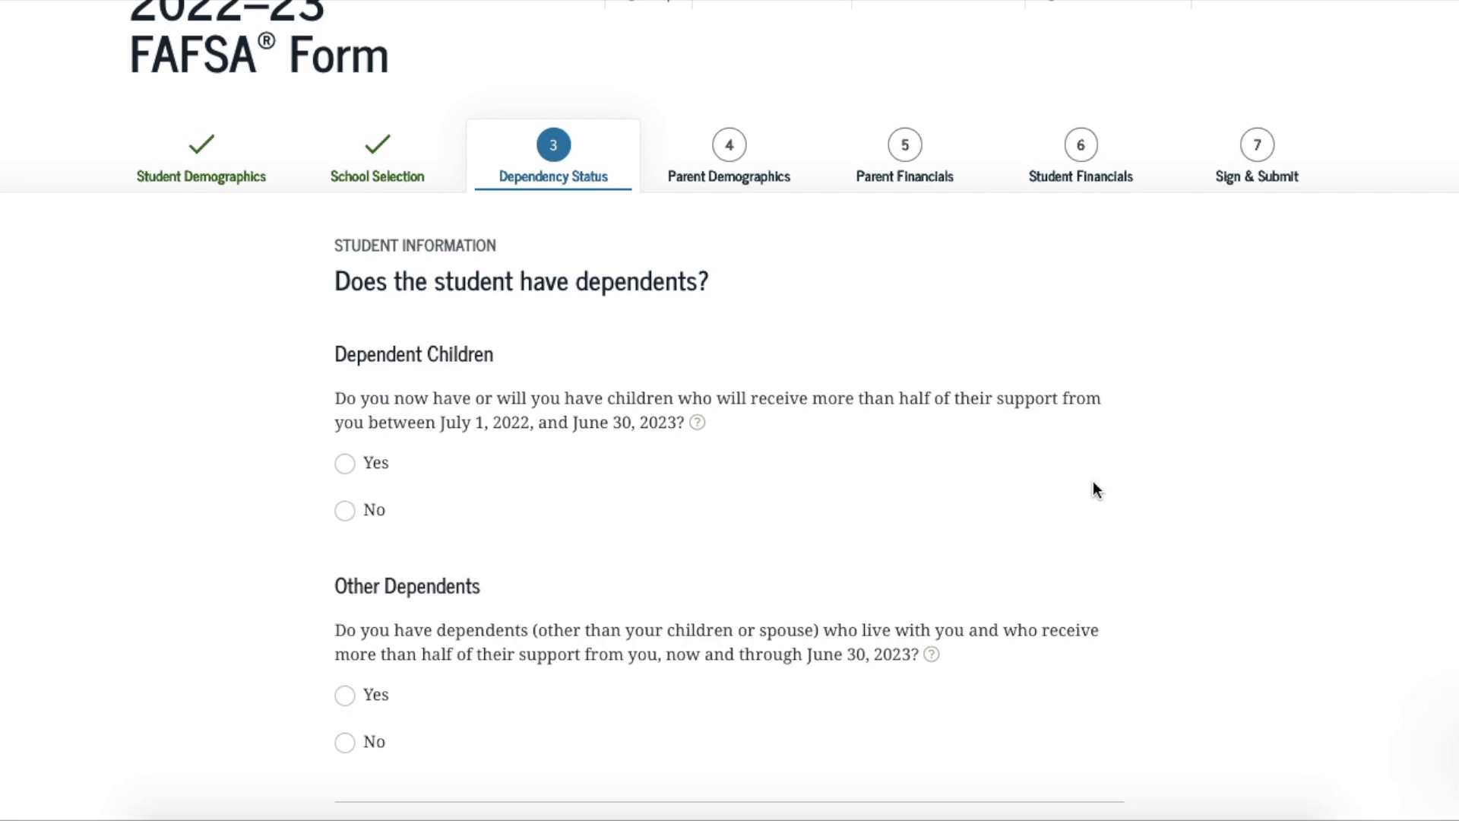
Answer No to both the dependent children and other dependents questions, then continue
click(393, 462)
click(344, 515)
scroll(641, 538, down, 1)
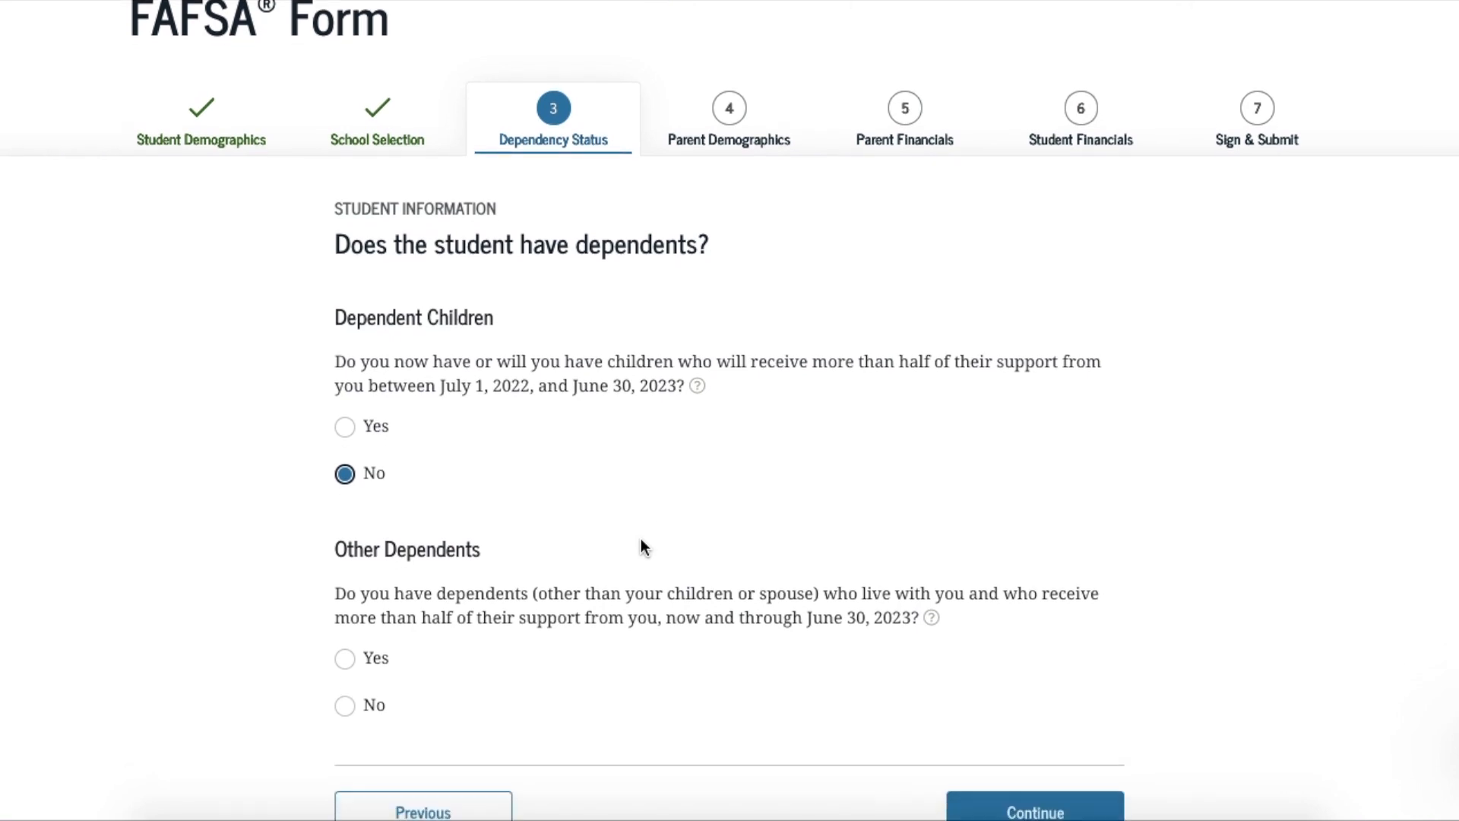
click(344, 705)
scroll(717, 707, down, 3)
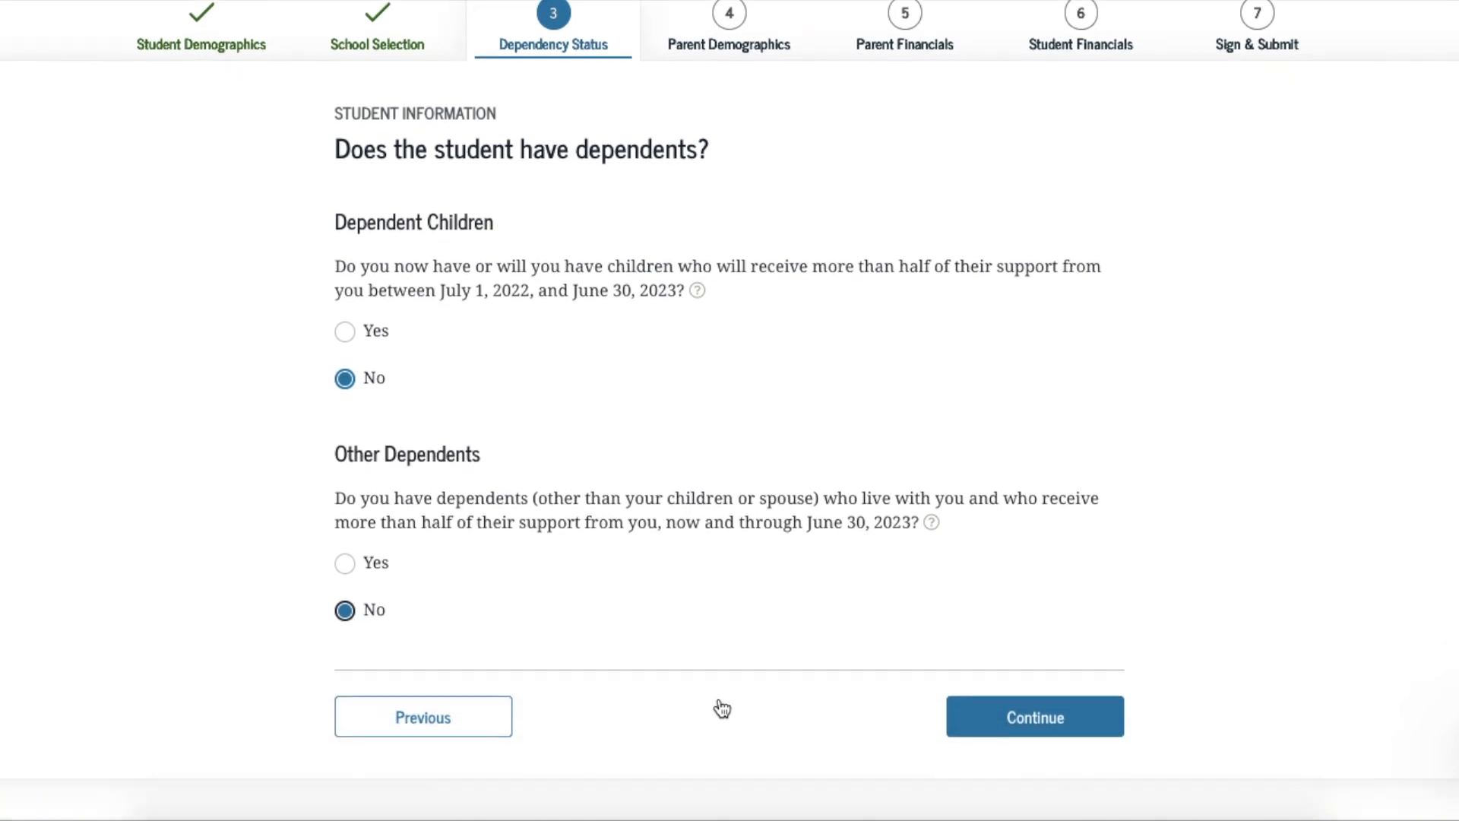
click(1016, 726)
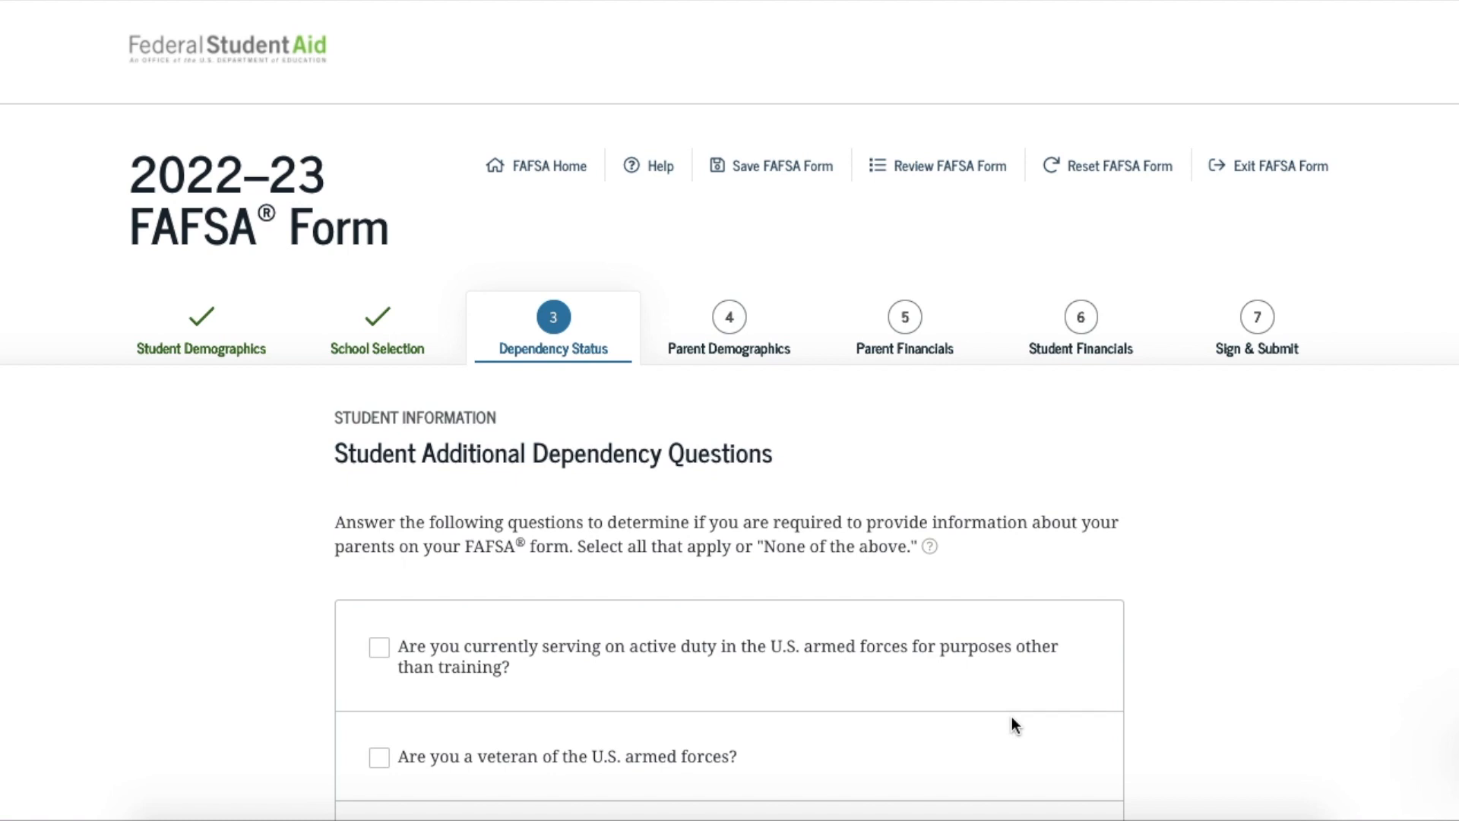
Choose 'None of the above' for the additional dependency questions and continue
scroll(1016, 724, down, 2)
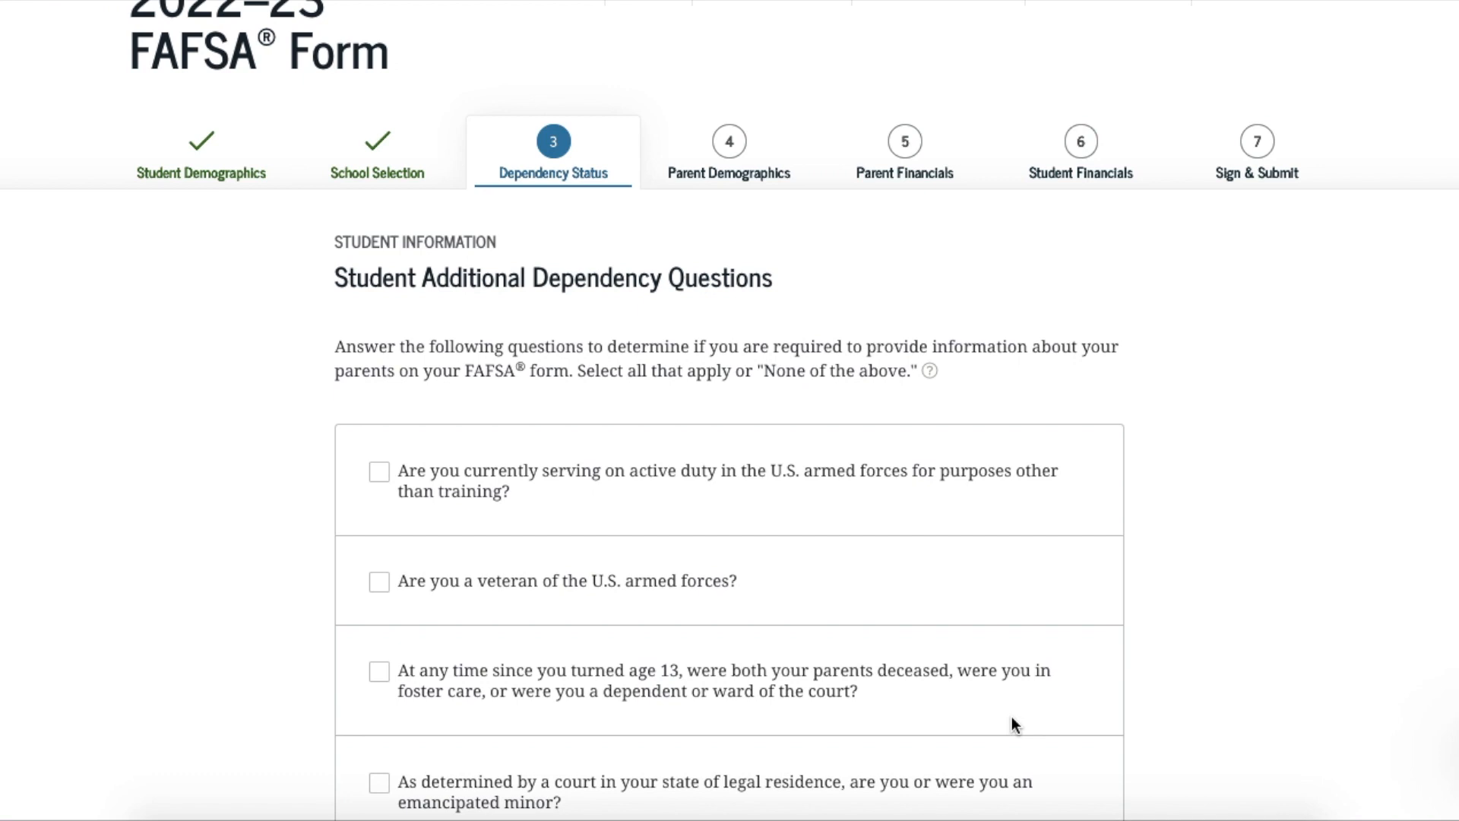
scroll(1016, 724, down, 1)
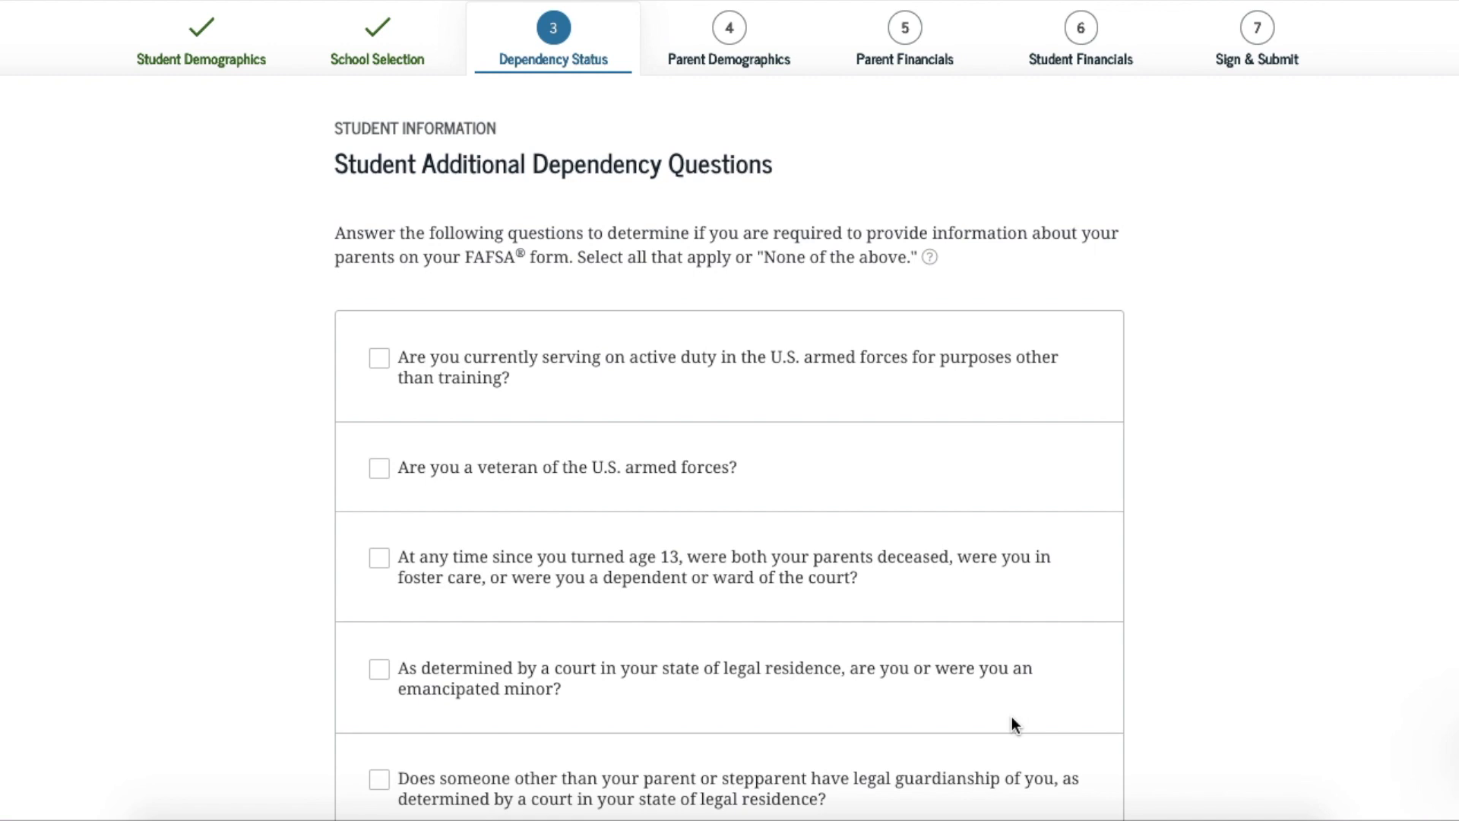
scroll(1015, 724, down, 2)
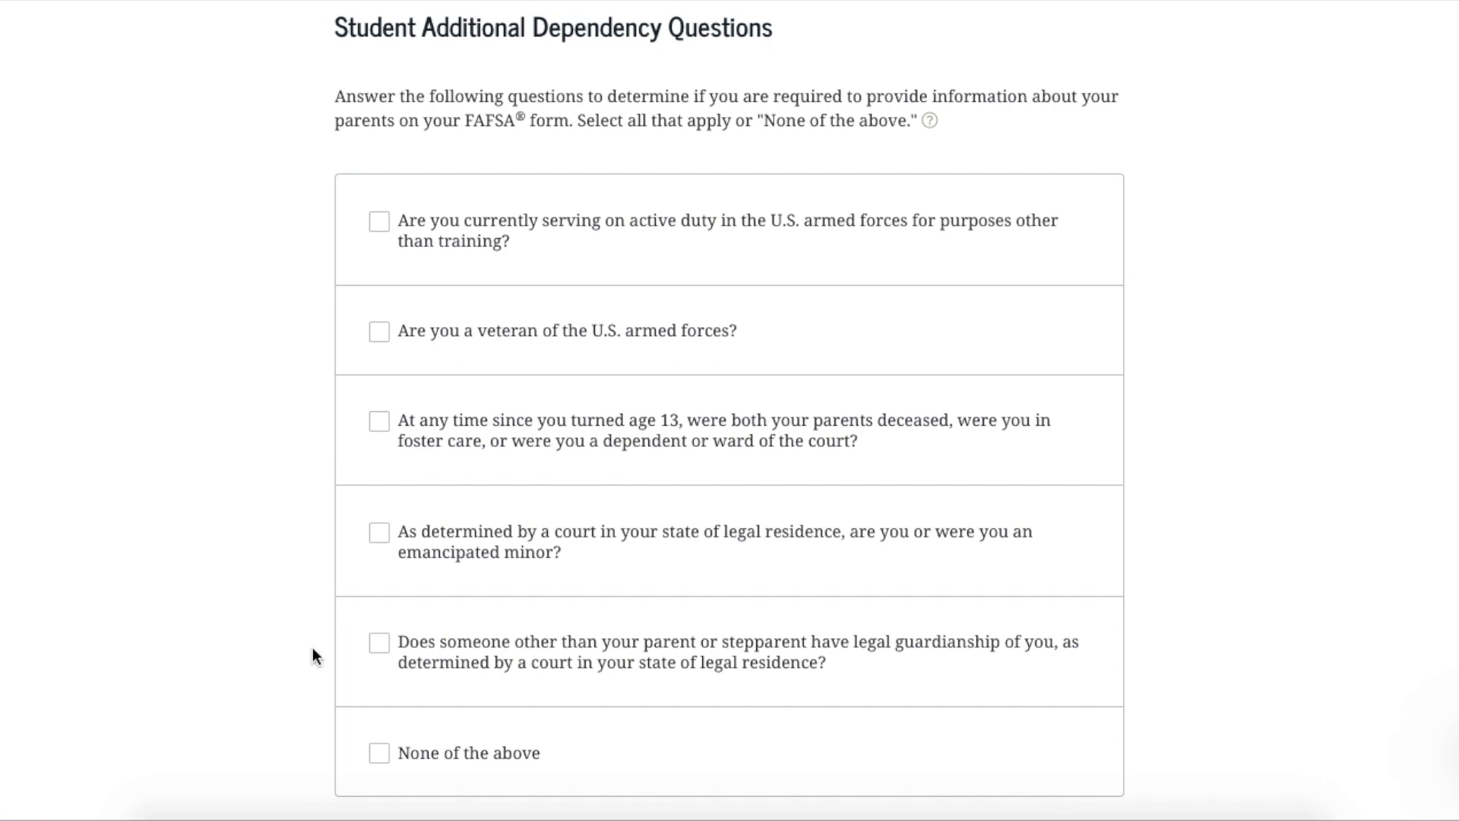
click(378, 752)
scroll(1077, 642, down, 2)
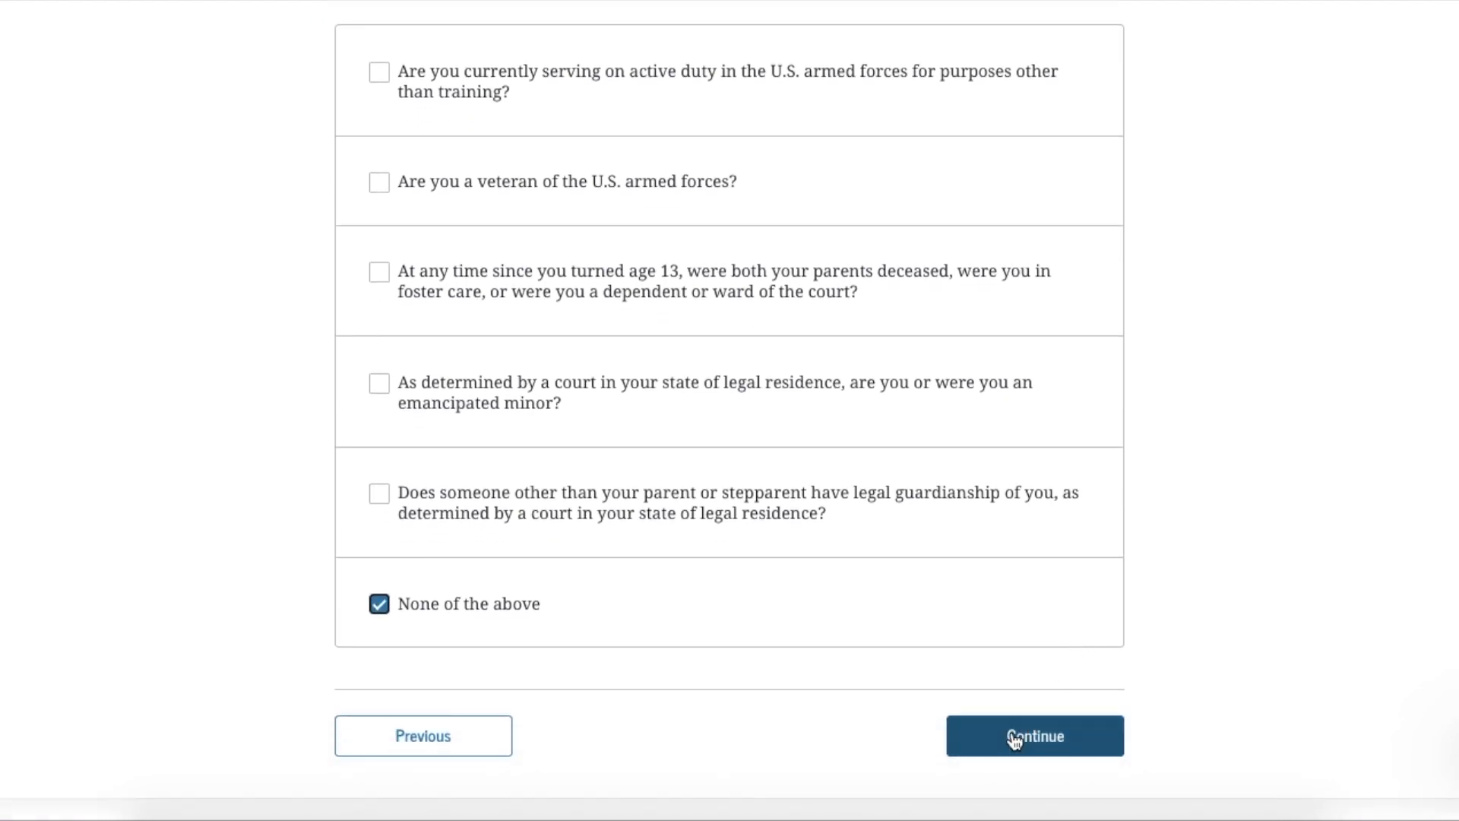
click(1012, 744)
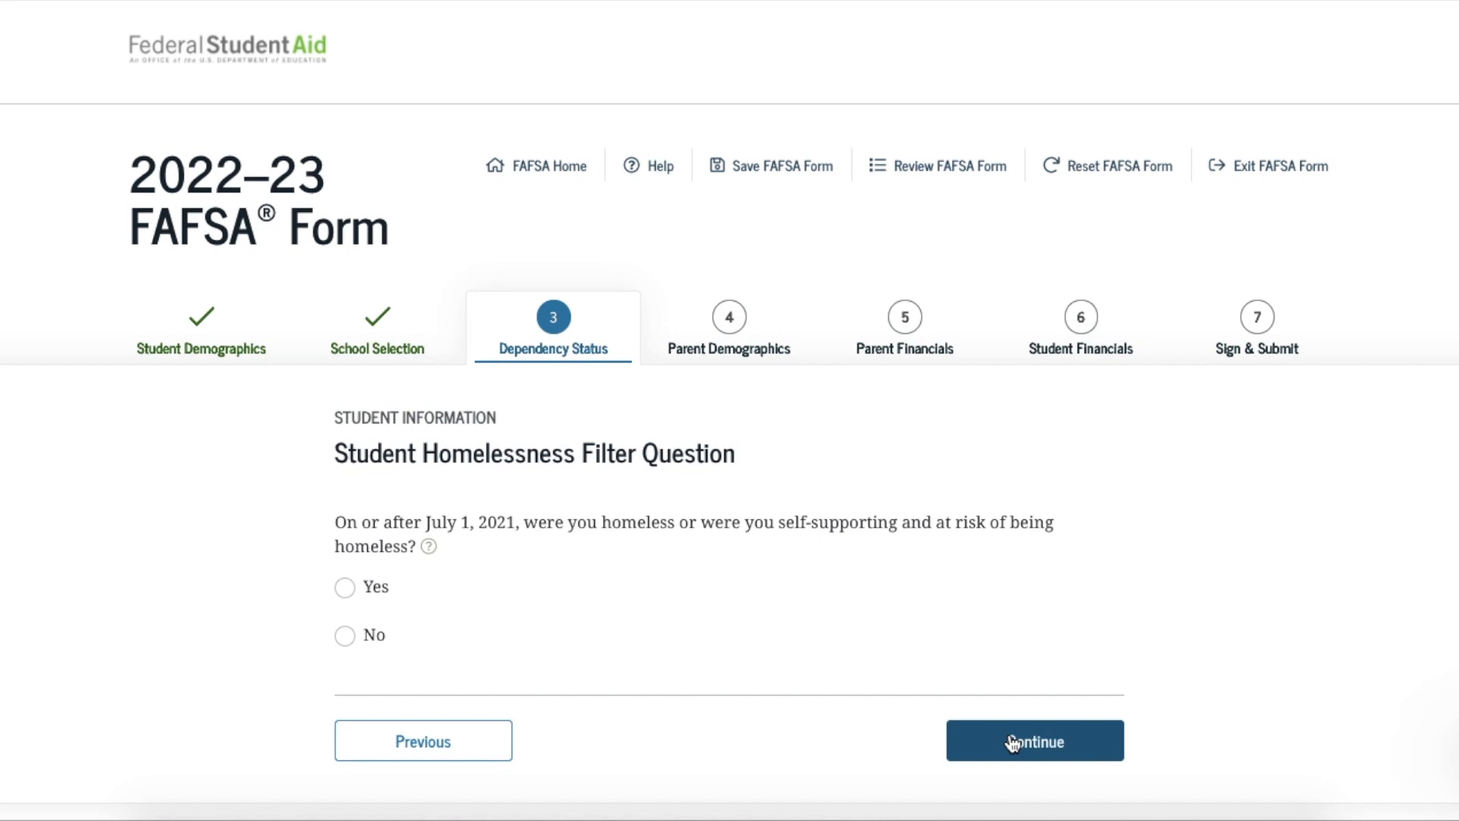
Read the help explanation for the homelessness question, then answer Yes
click(430, 548)
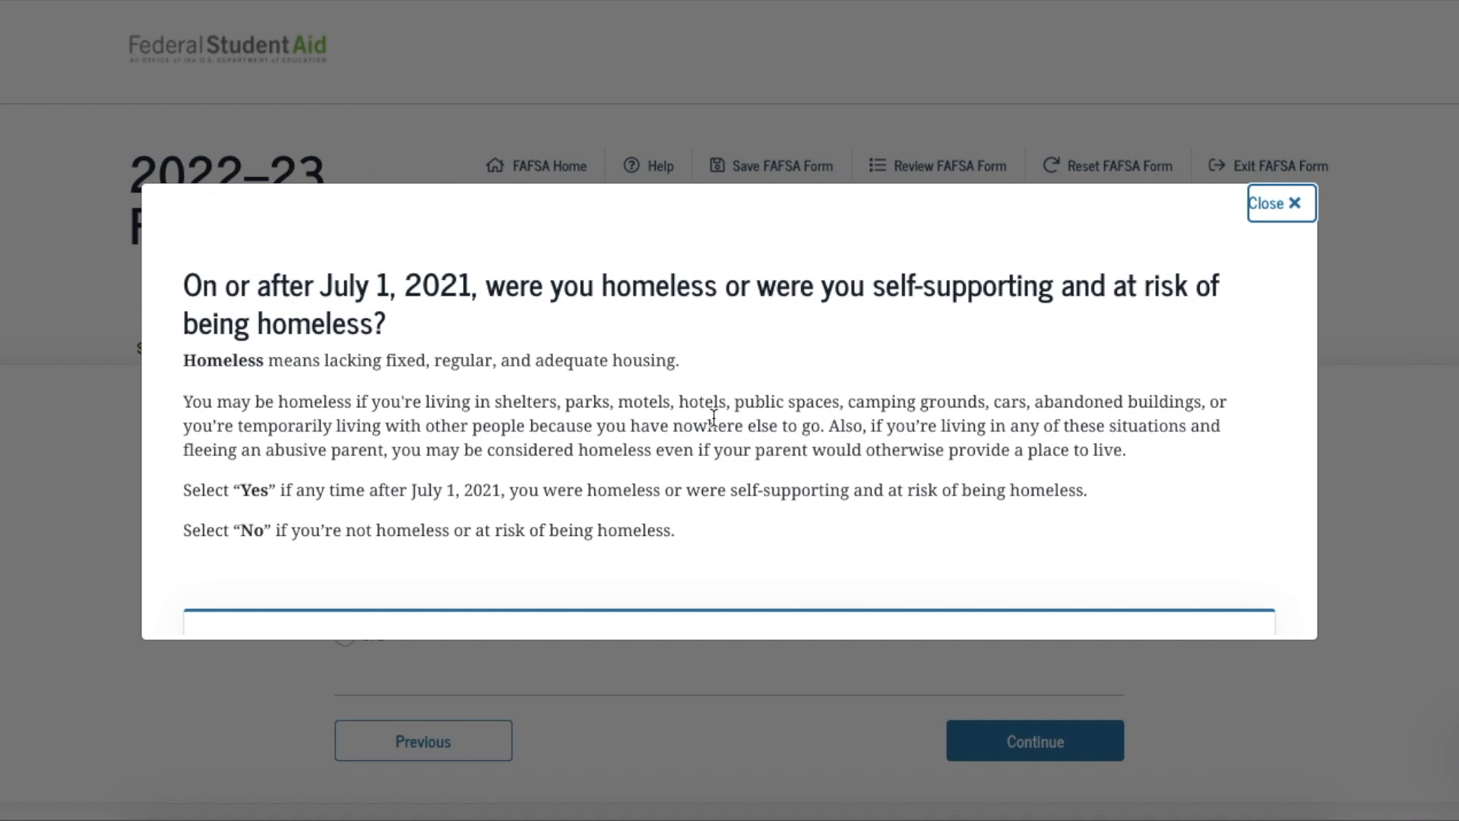
click(1279, 209)
scroll(1069, 526, down, 1)
scroll(1070, 536, down, 1)
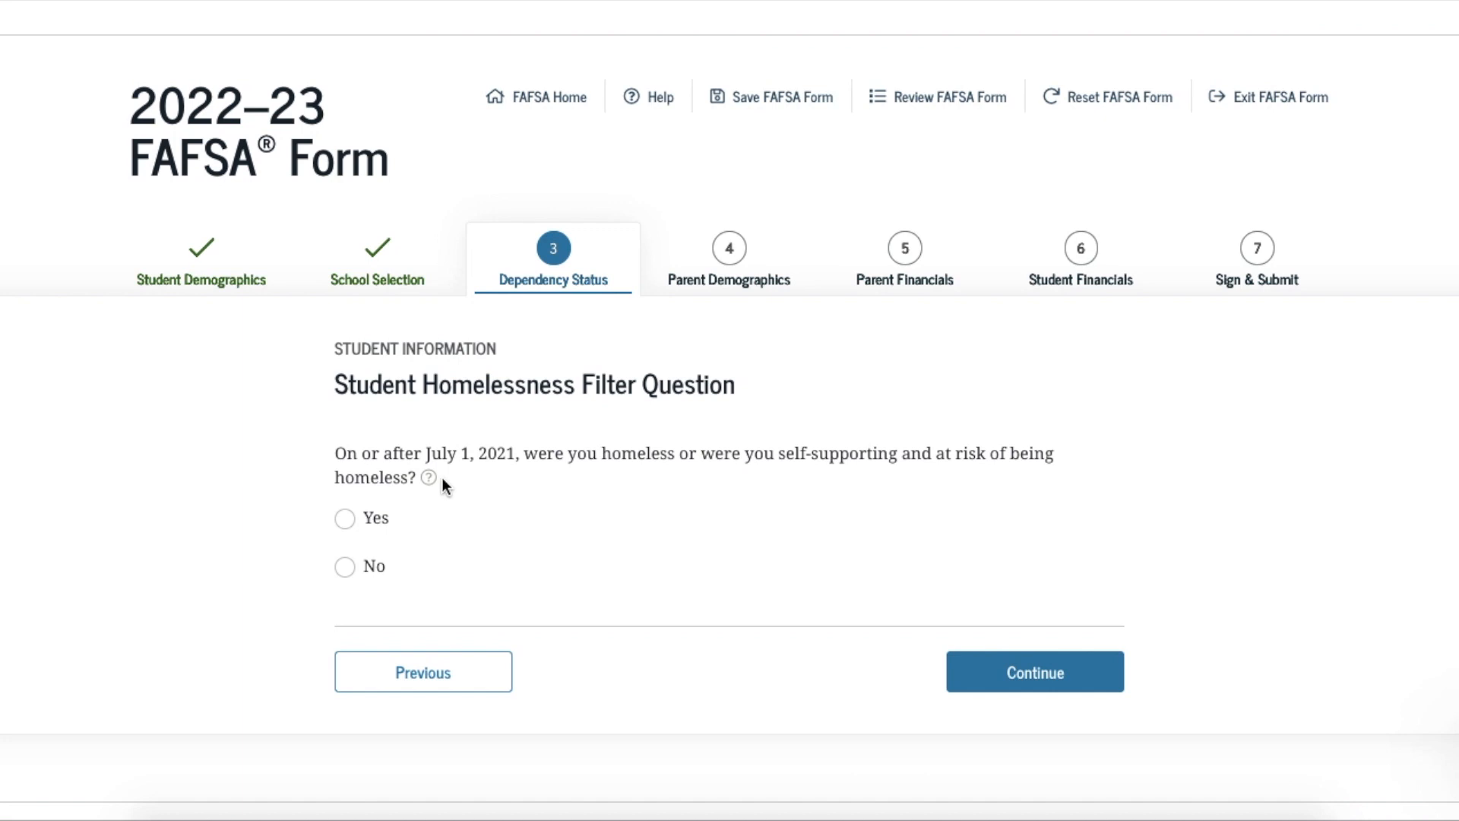
scroll(441, 478, up, 1)
click(346, 588)
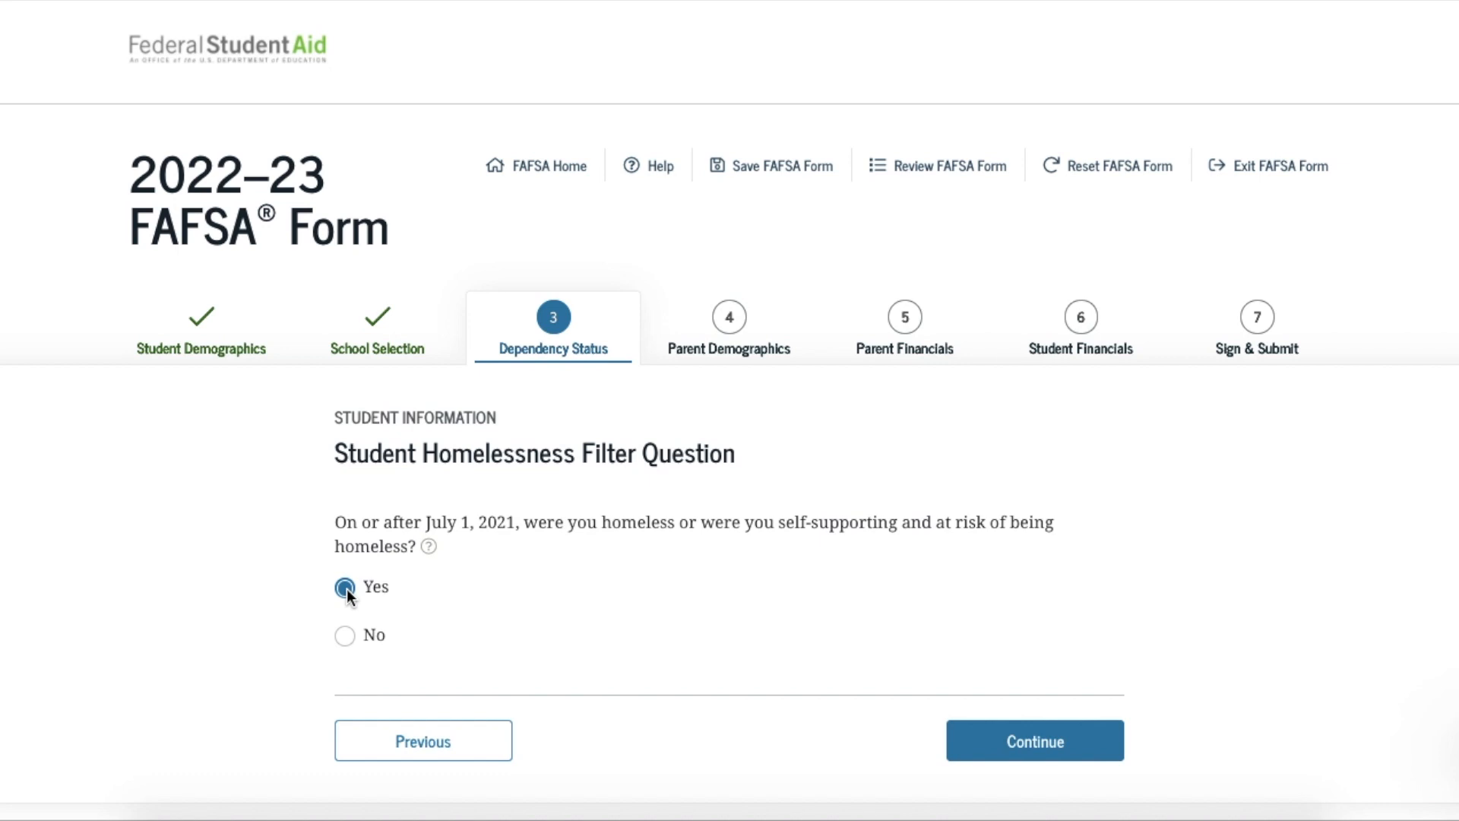
Continue to the follow-up homelessness questions and scroll through them
click(986, 752)
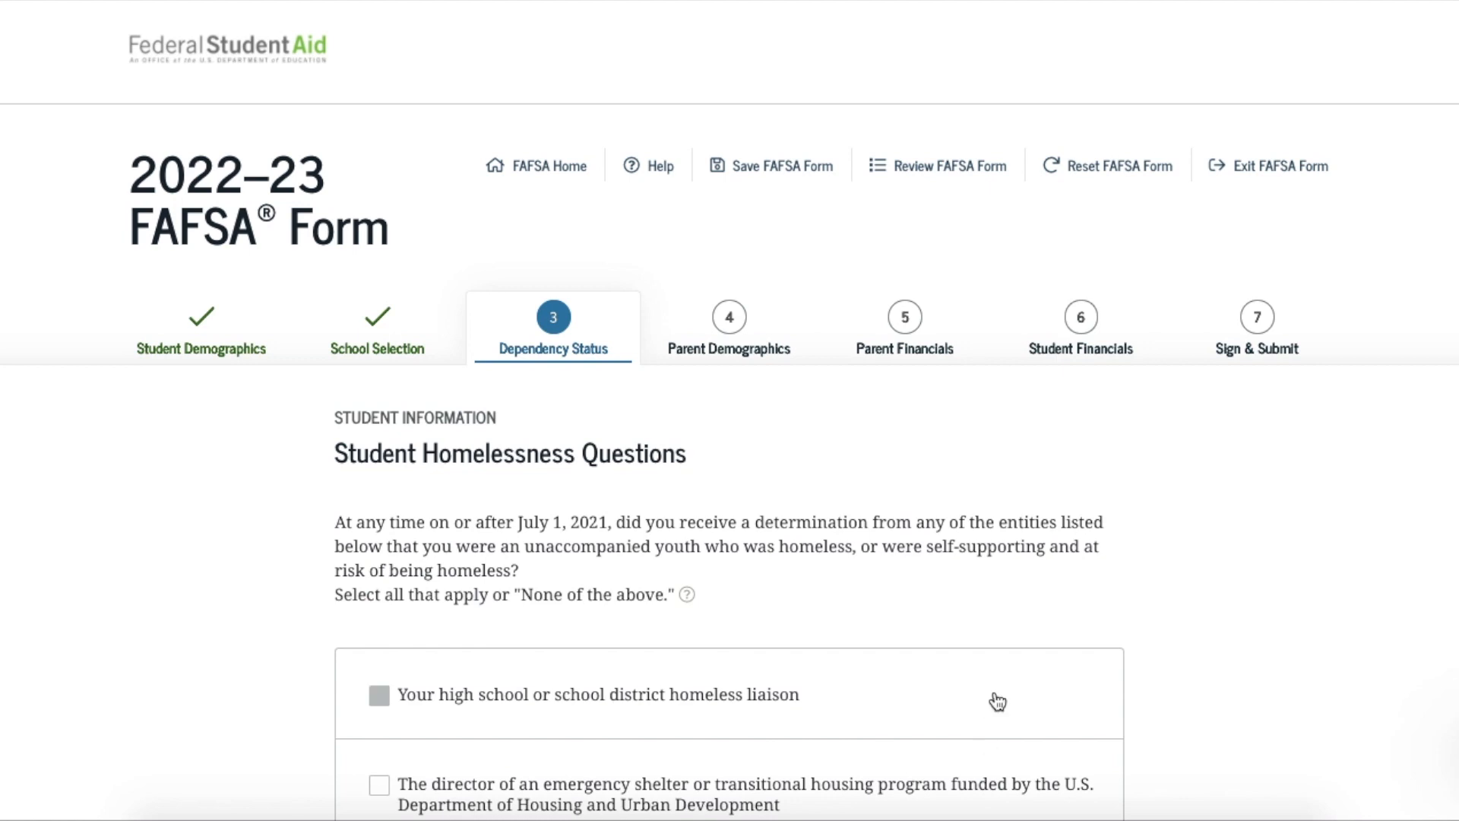
scroll(994, 697, down, 2)
scroll(998, 675, down, 2)
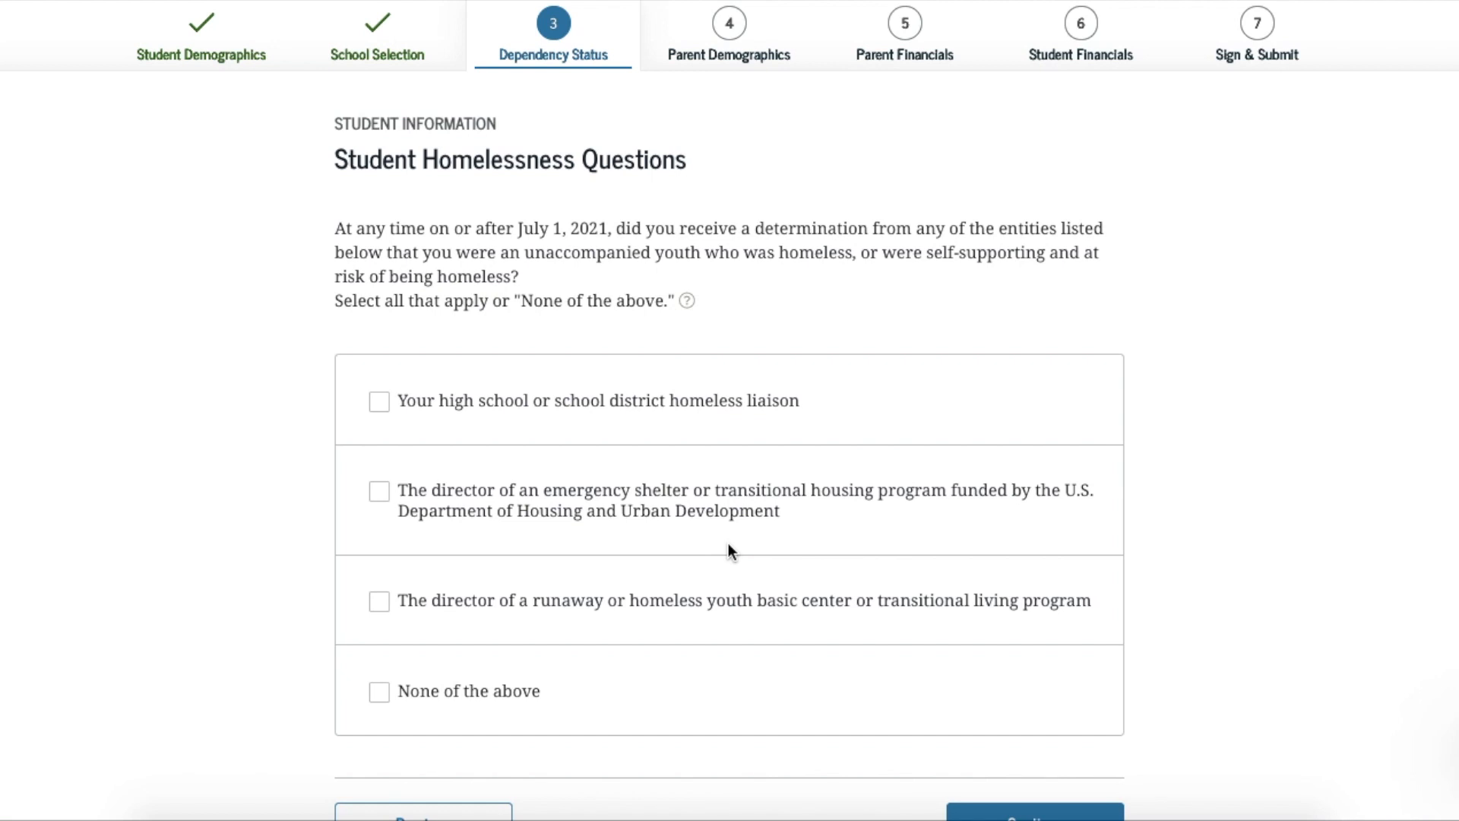
scroll(728, 544, down, 1)
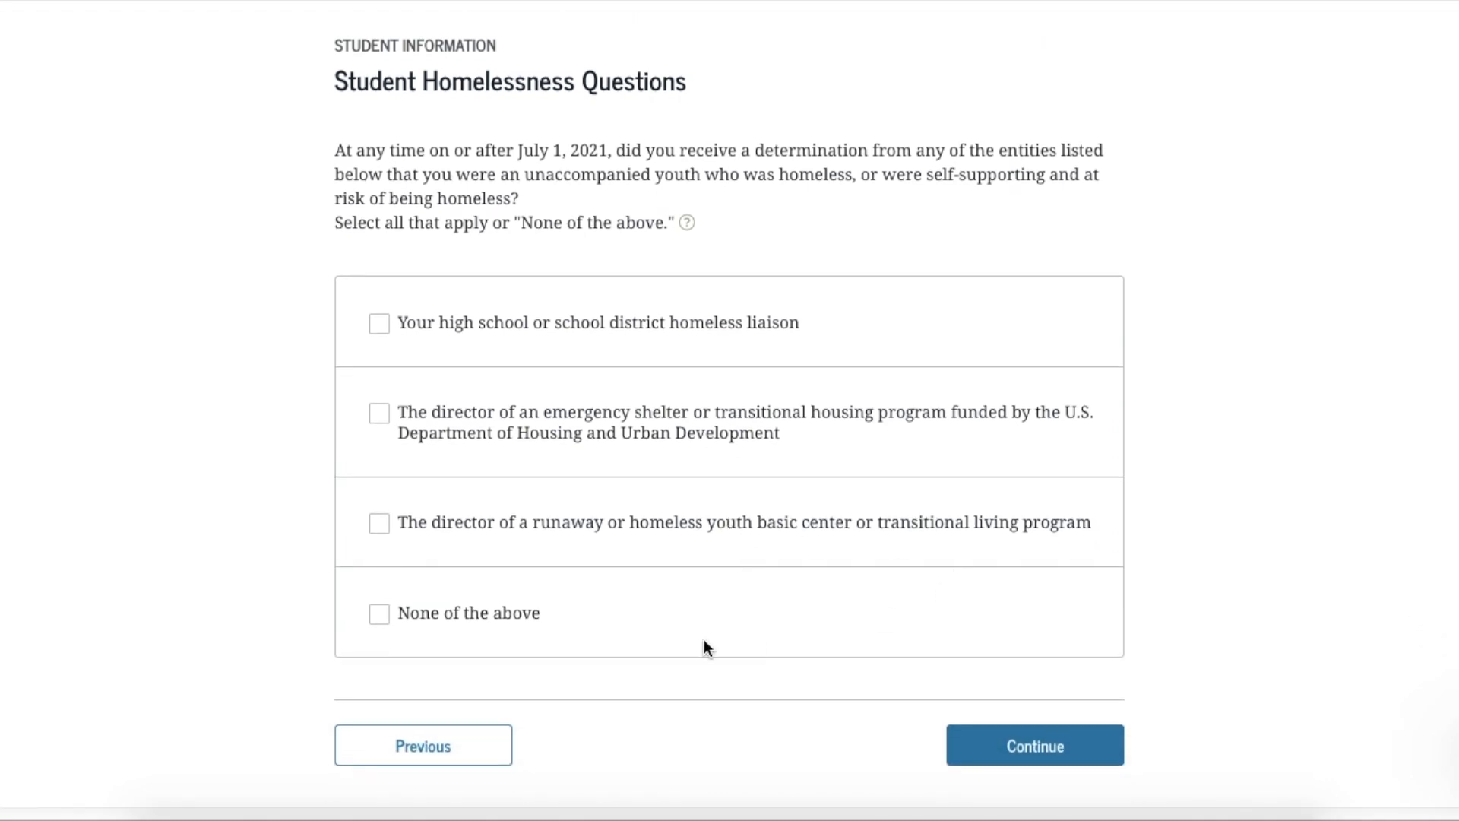
Go back, change the homelessness answer to No, and continue to Dependent Student Status
click(460, 752)
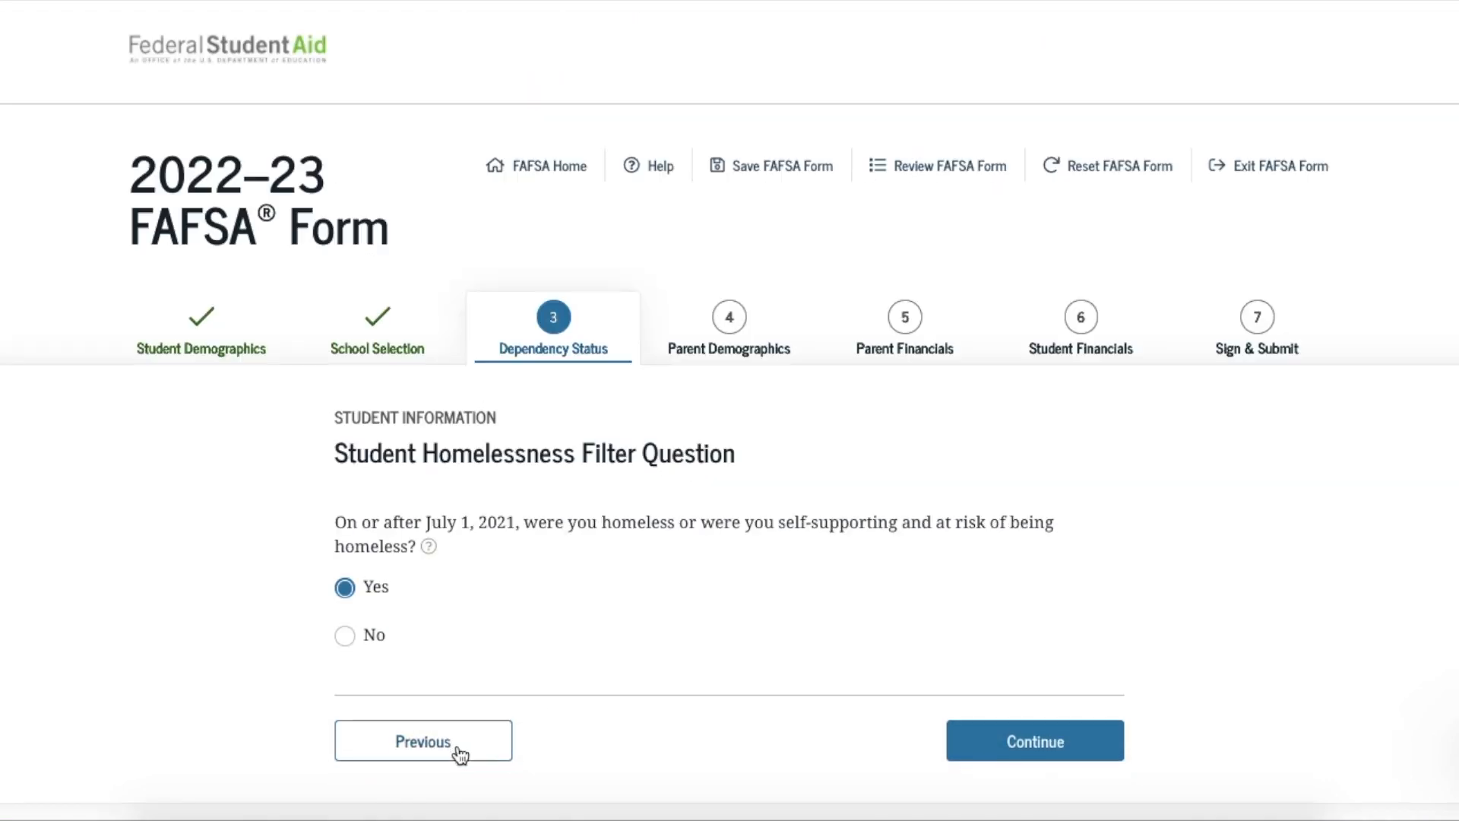
click(345, 637)
click(996, 753)
Select 'I am unable to provide information about my parent(s)'
scroll(994, 744, down, 2)
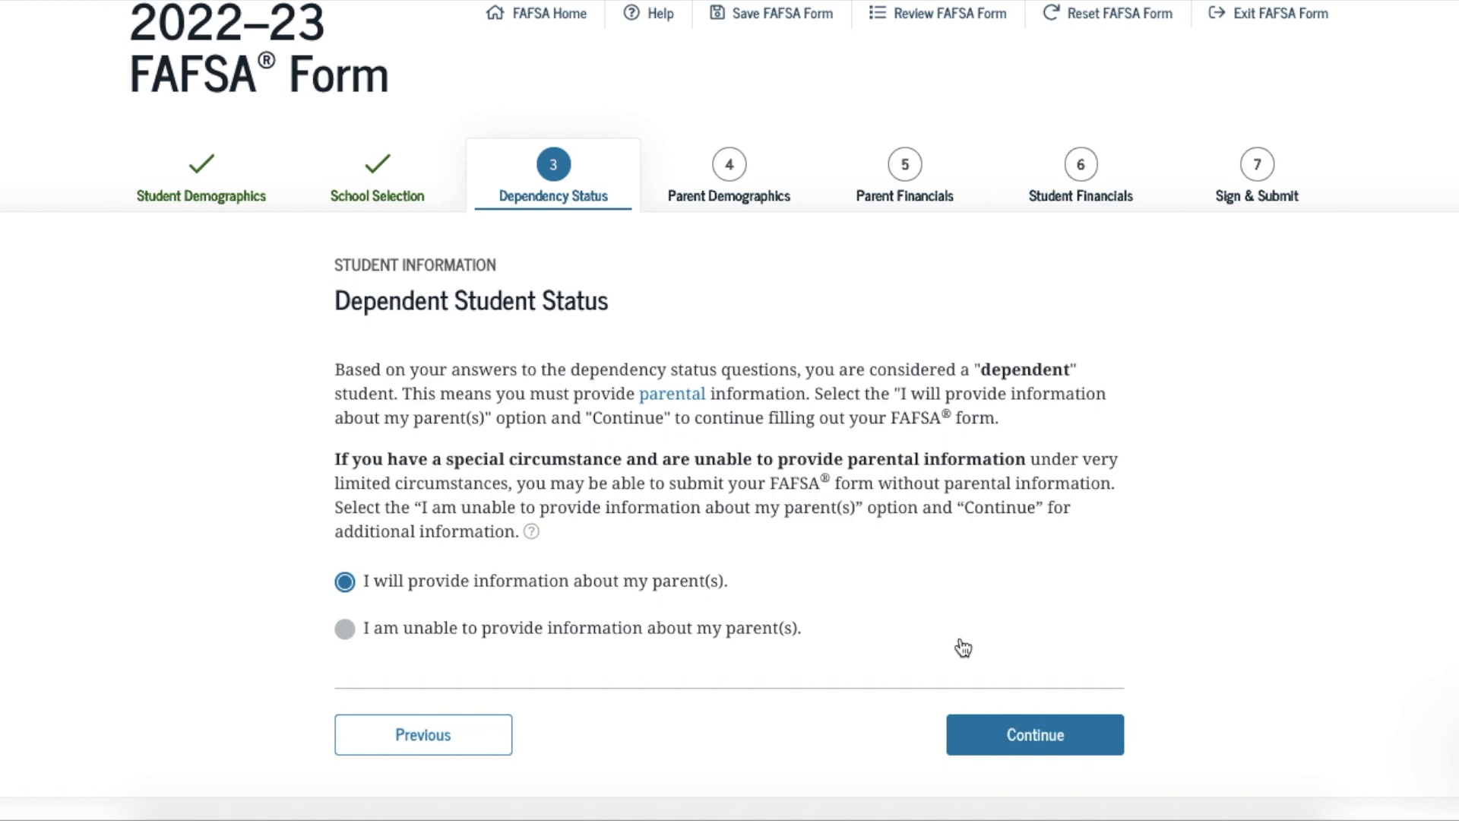
click(344, 632)
Continue to the Impact of Not Providing Parent Information page and review the consequences
click(1024, 749)
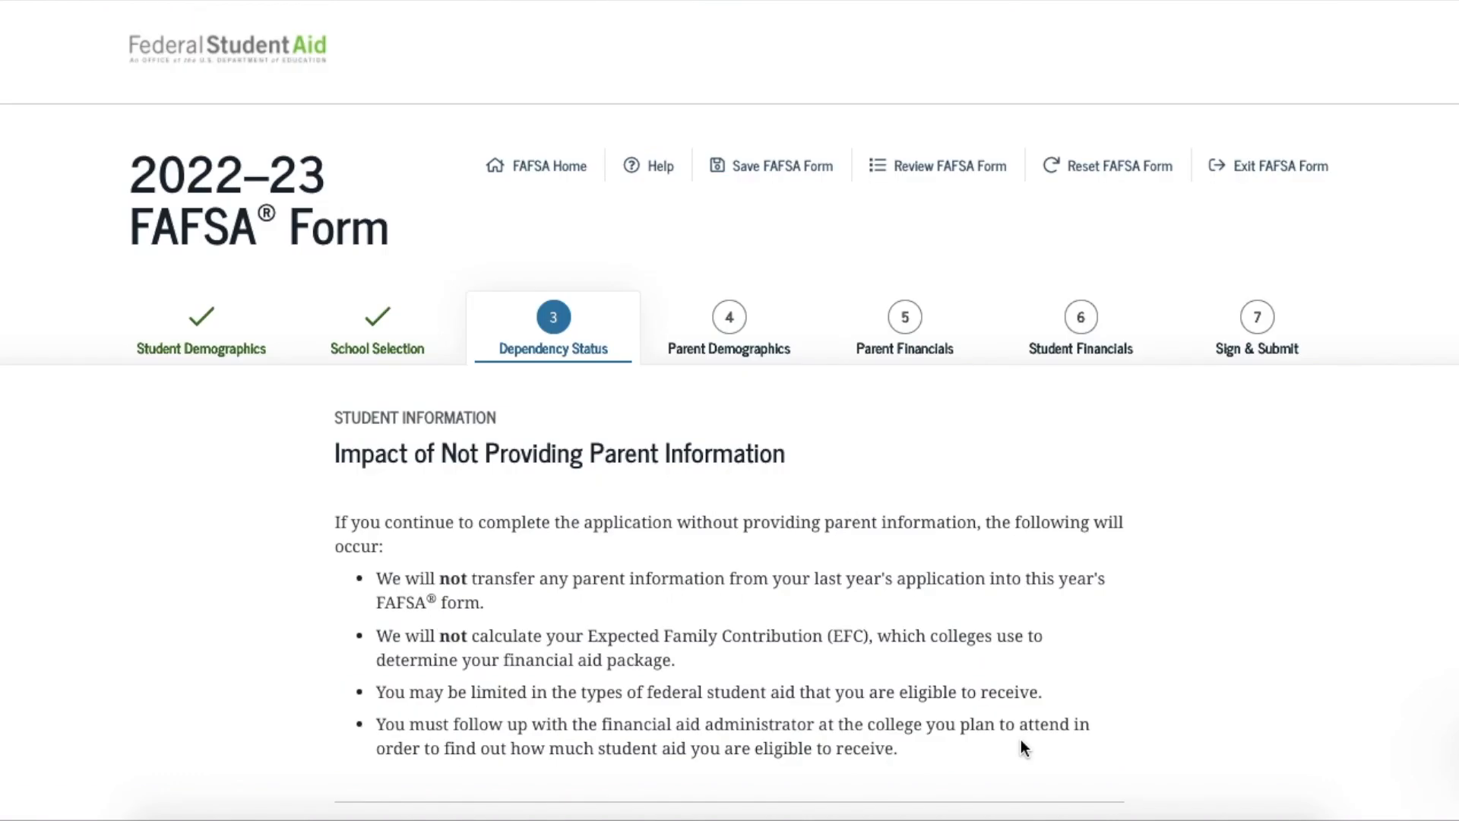
scroll(1021, 740, down, 1)
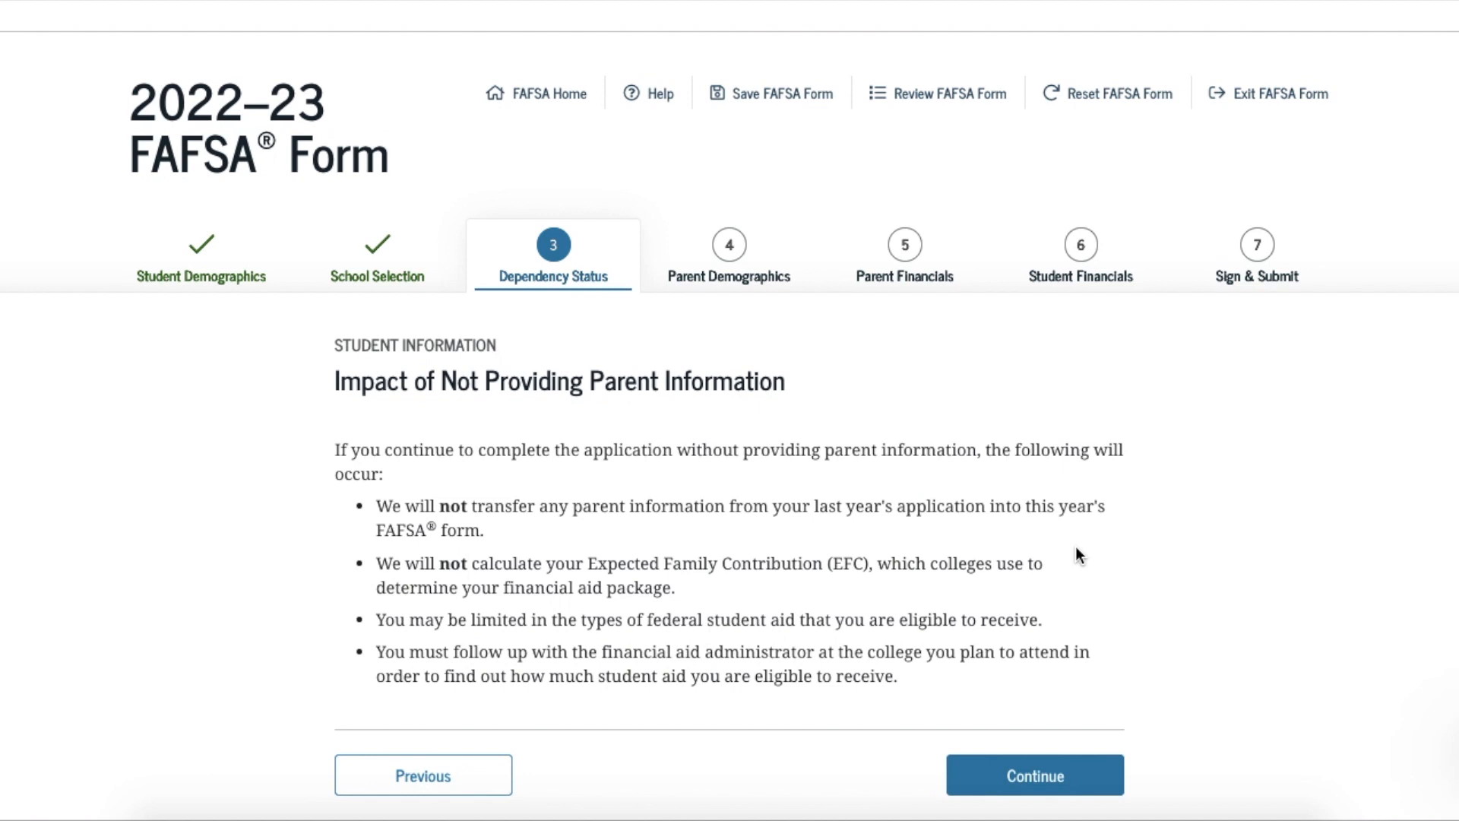
Continue to Special Circumstances Qualifications and read the unsubsidized loan options
click(1035, 775)
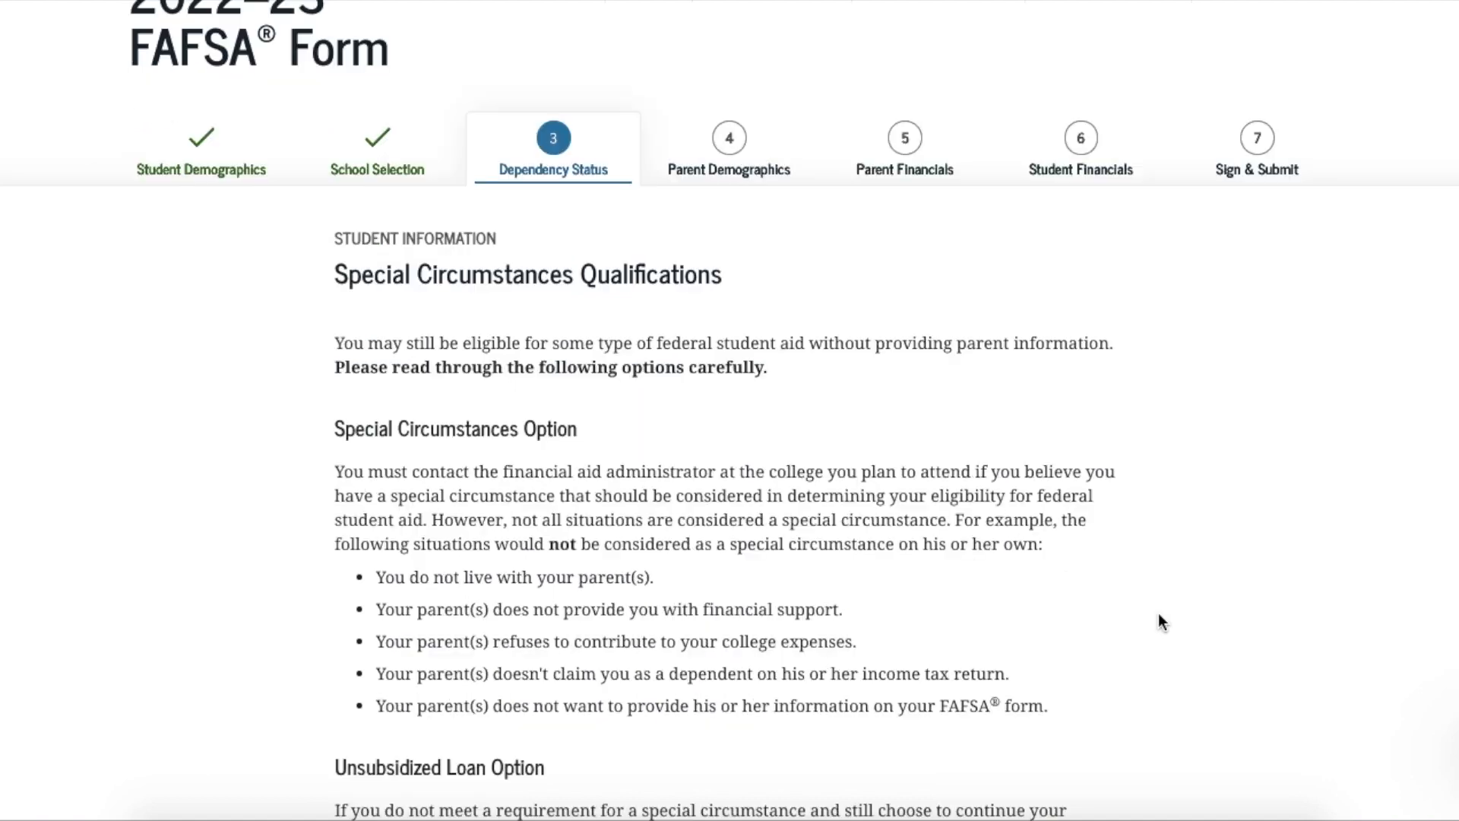
scroll(1159, 614, down, 3)
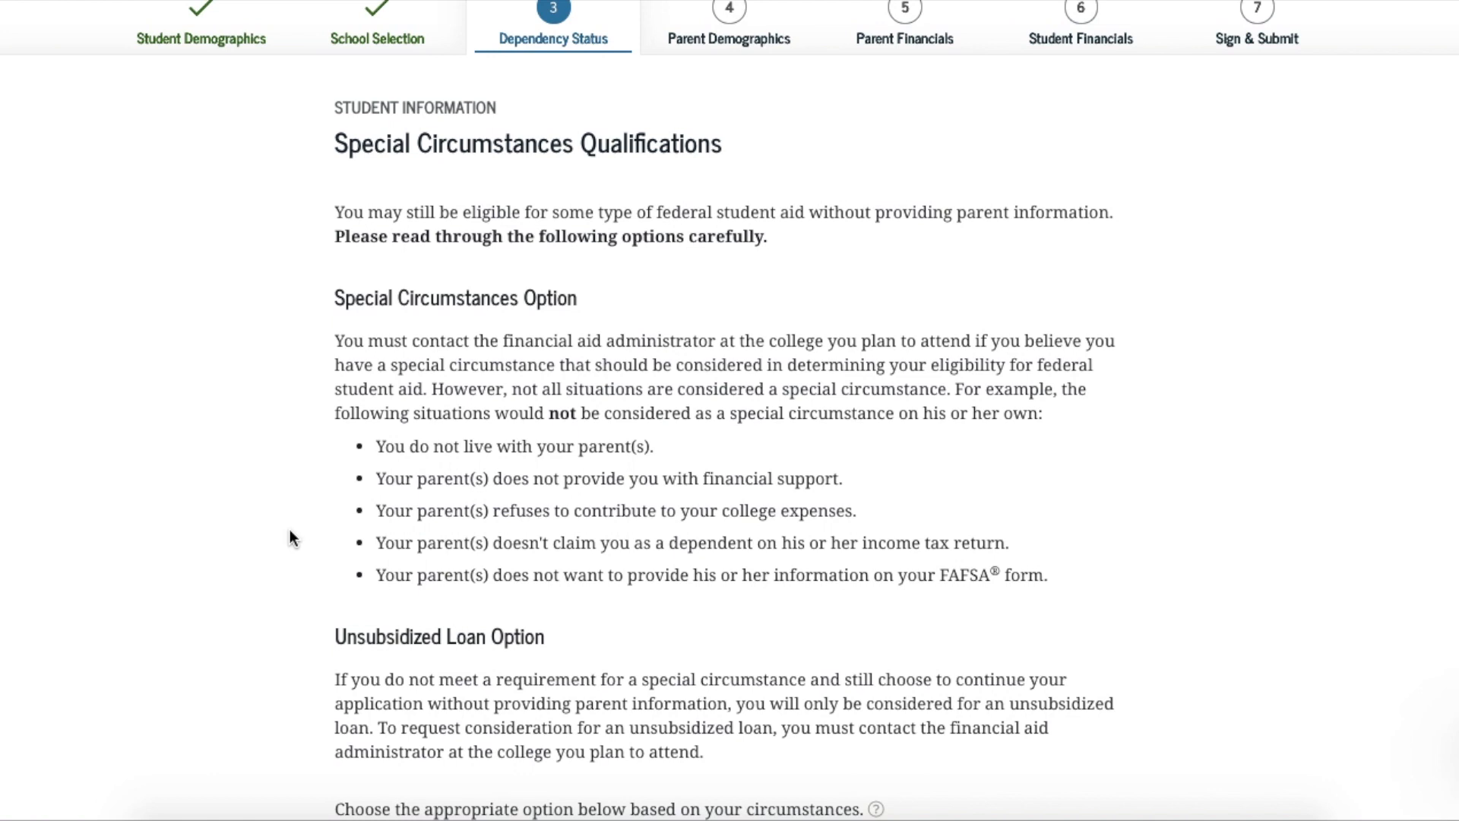
scroll(290, 530, down, 2)
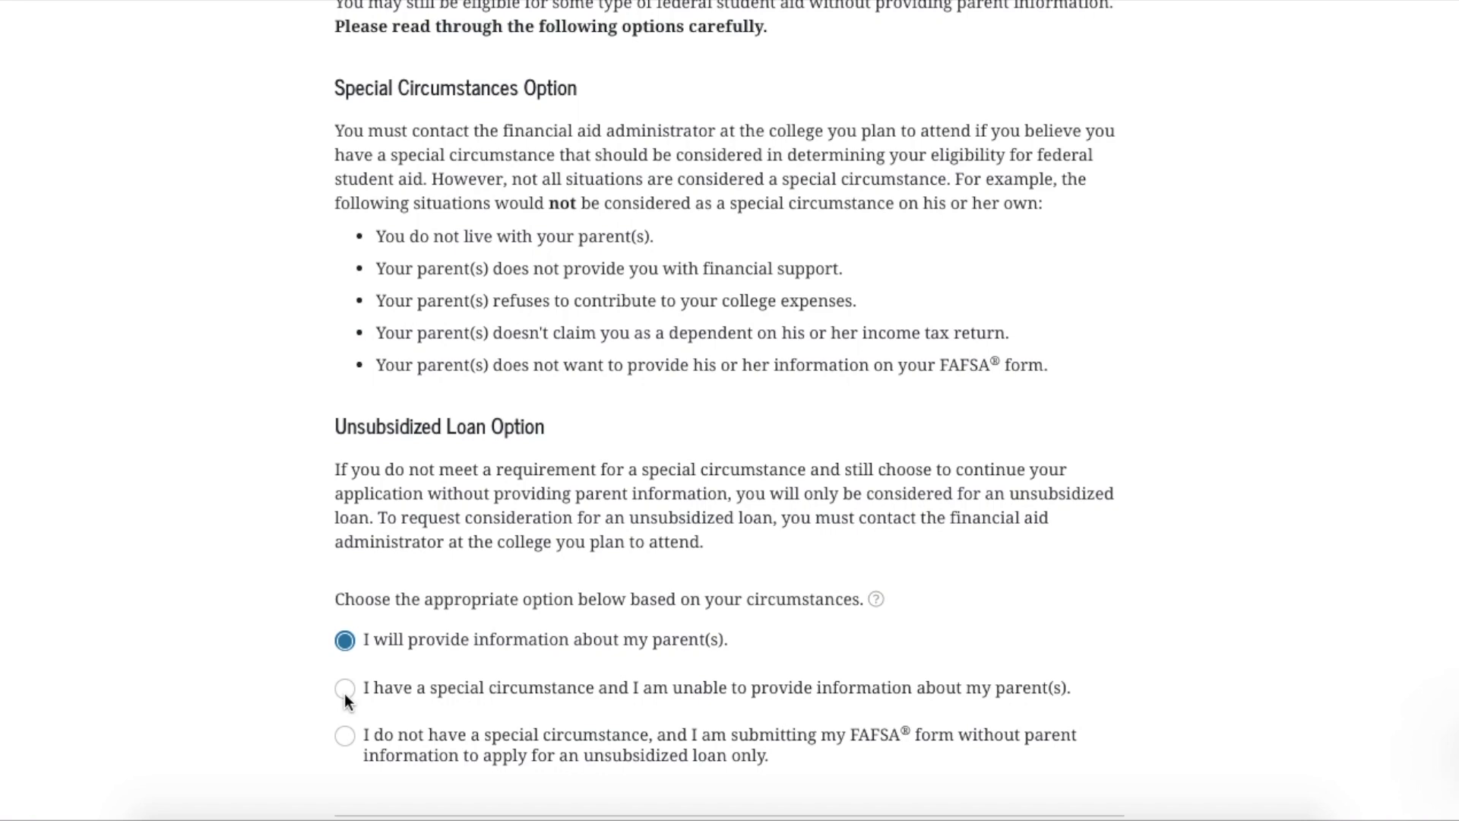
click(345, 689)
click(345, 738)
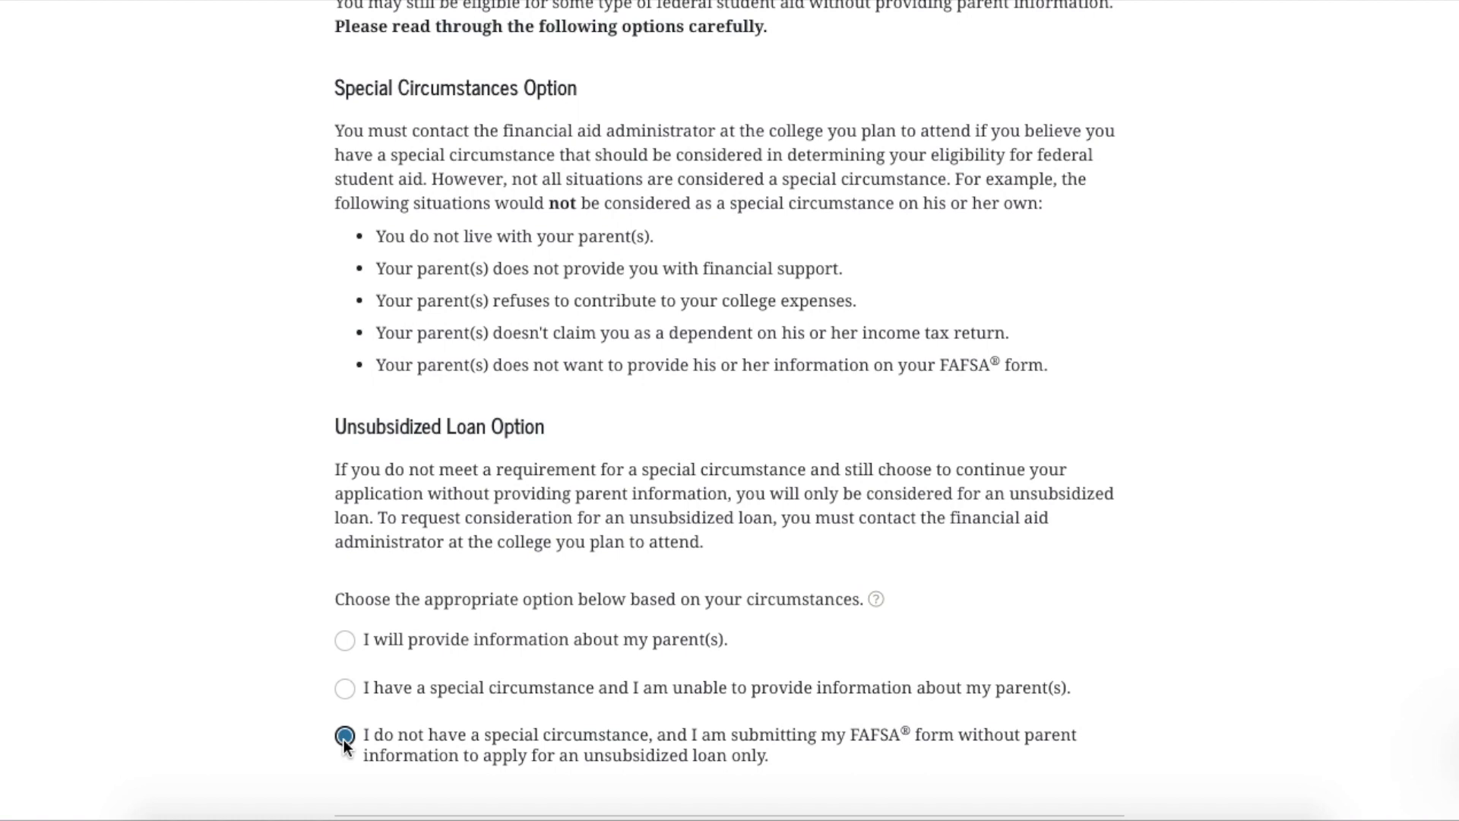
click(345, 642)
Submit the parent-information choice to reach the Whose Information Should I Provide? page
scroll(1012, 644, down, 3)
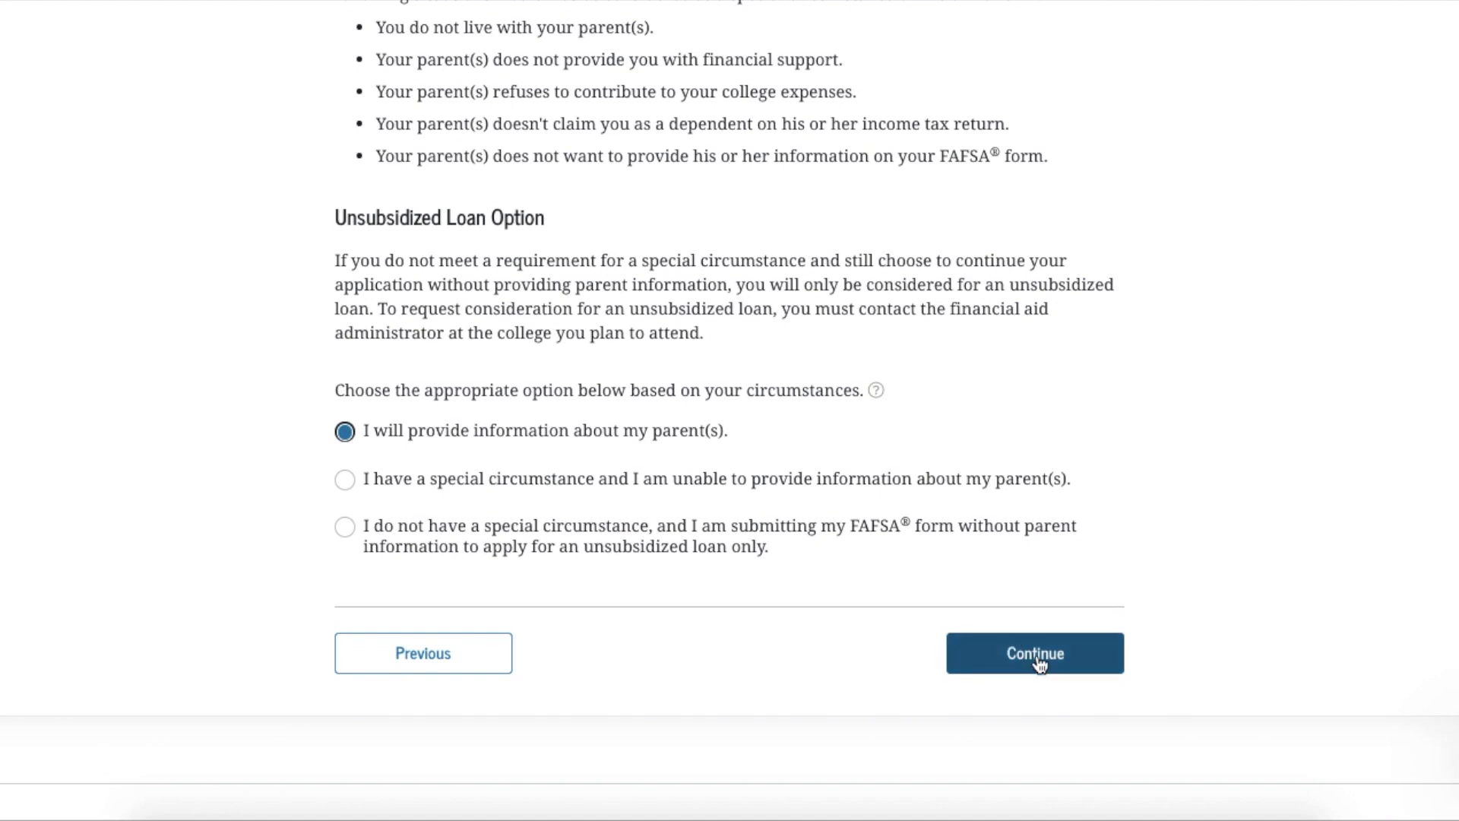
click(1038, 662)
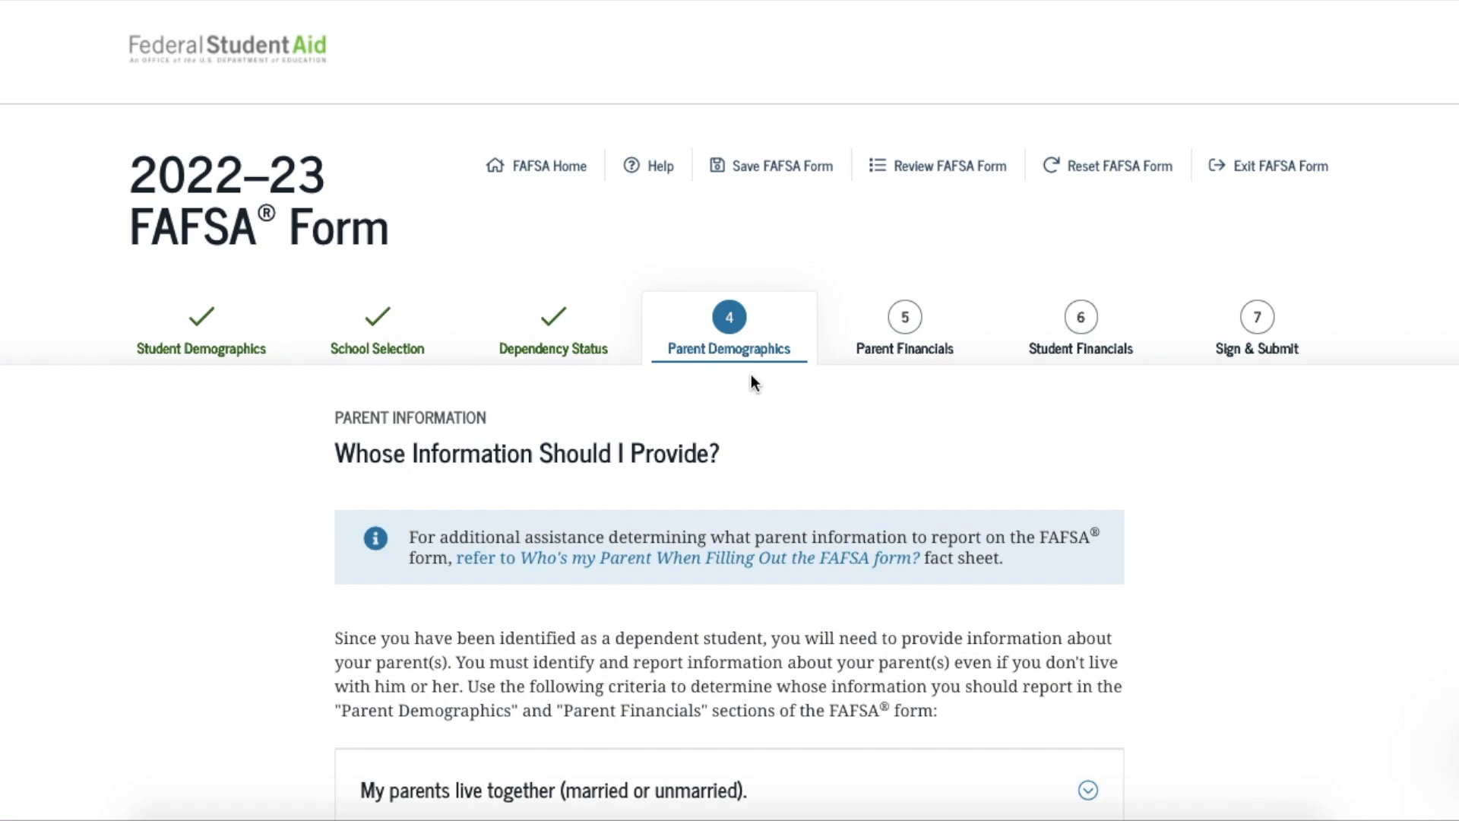
Expand the 'divorced or separated, live with one parent more' guidance and read it
scroll(751, 380, down, 4)
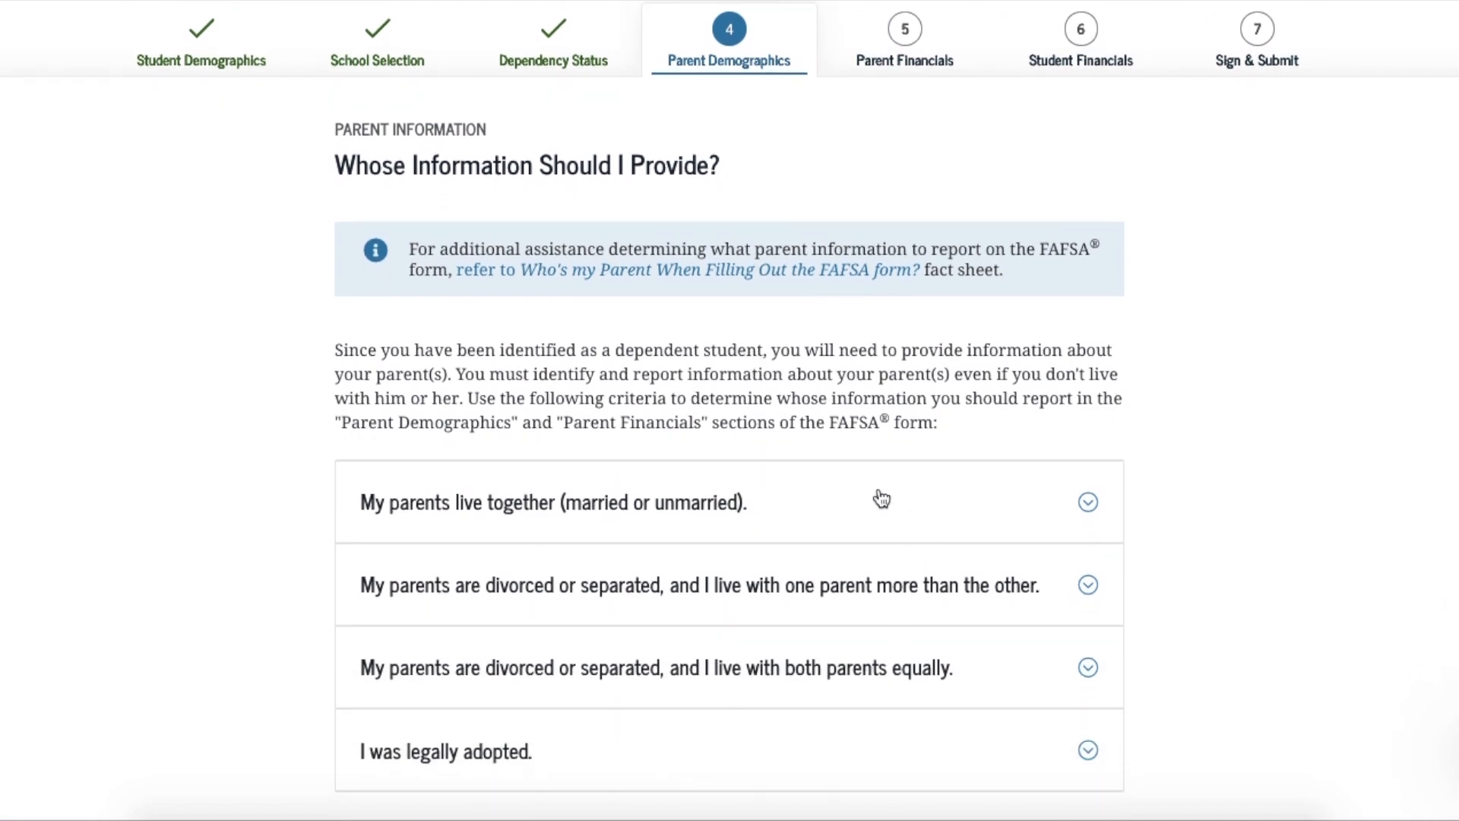
scroll(882, 498, down, 1)
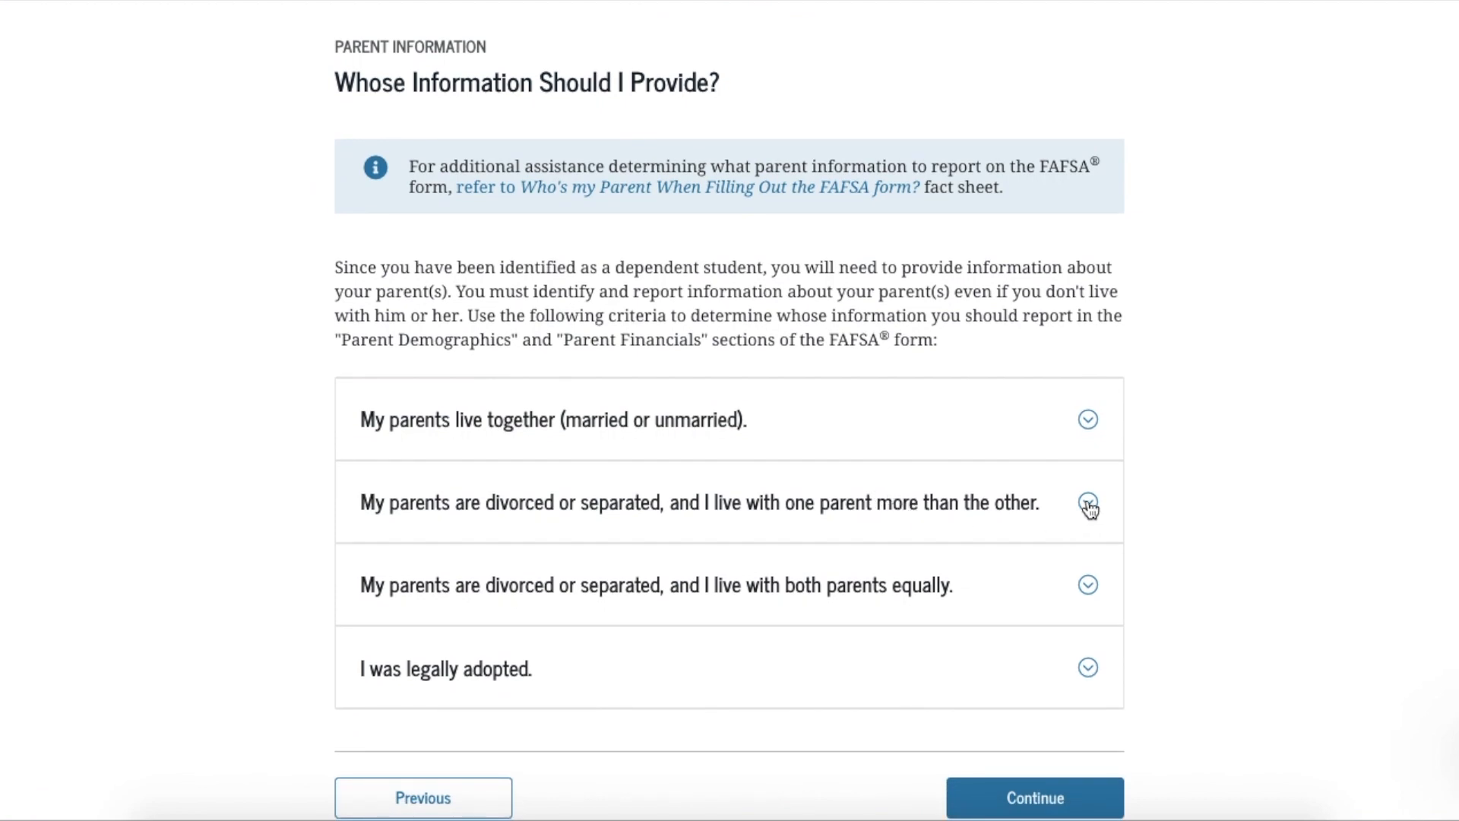
click(1089, 505)
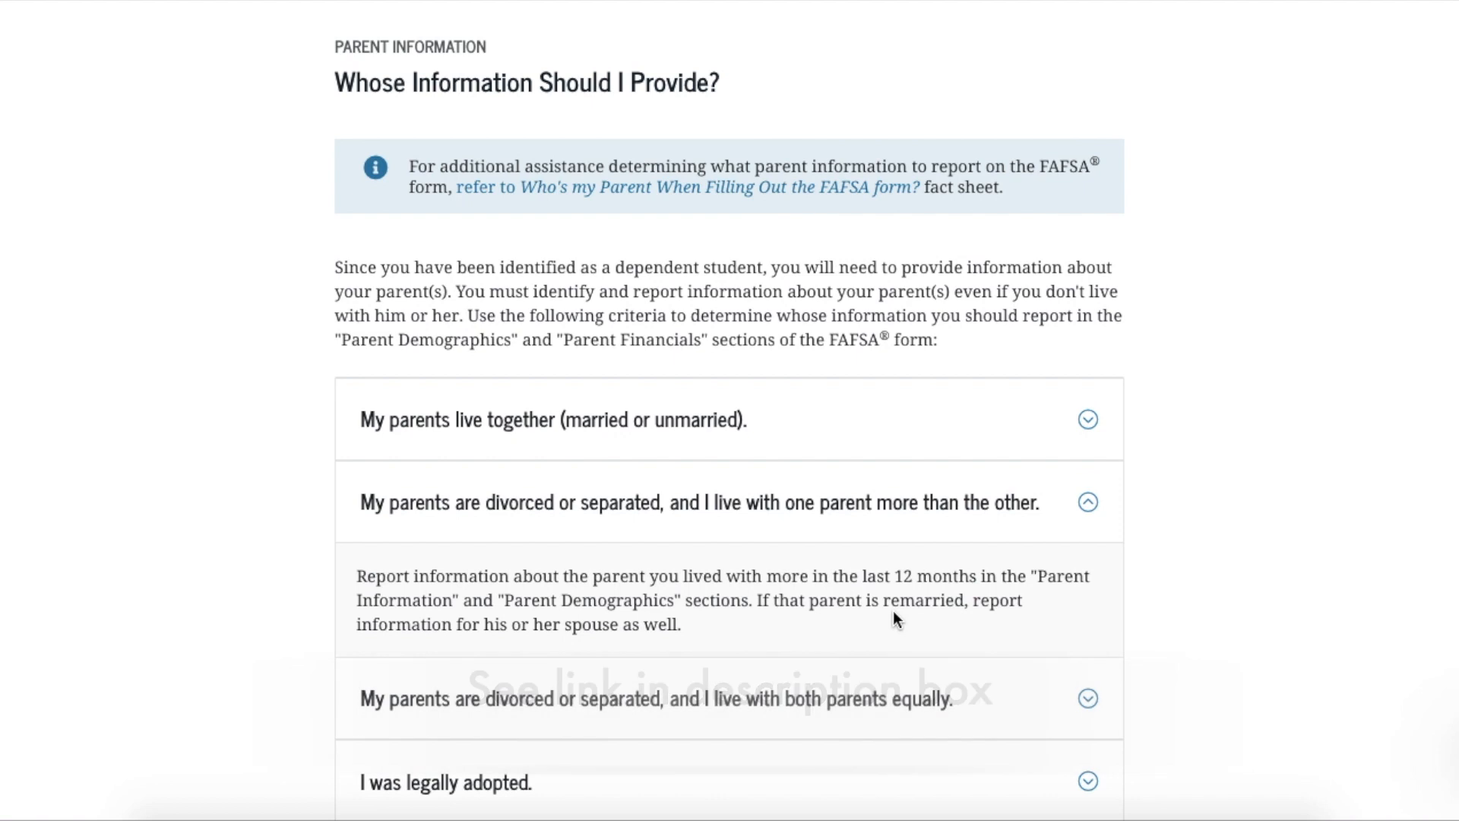
scroll(894, 612, down, 1)
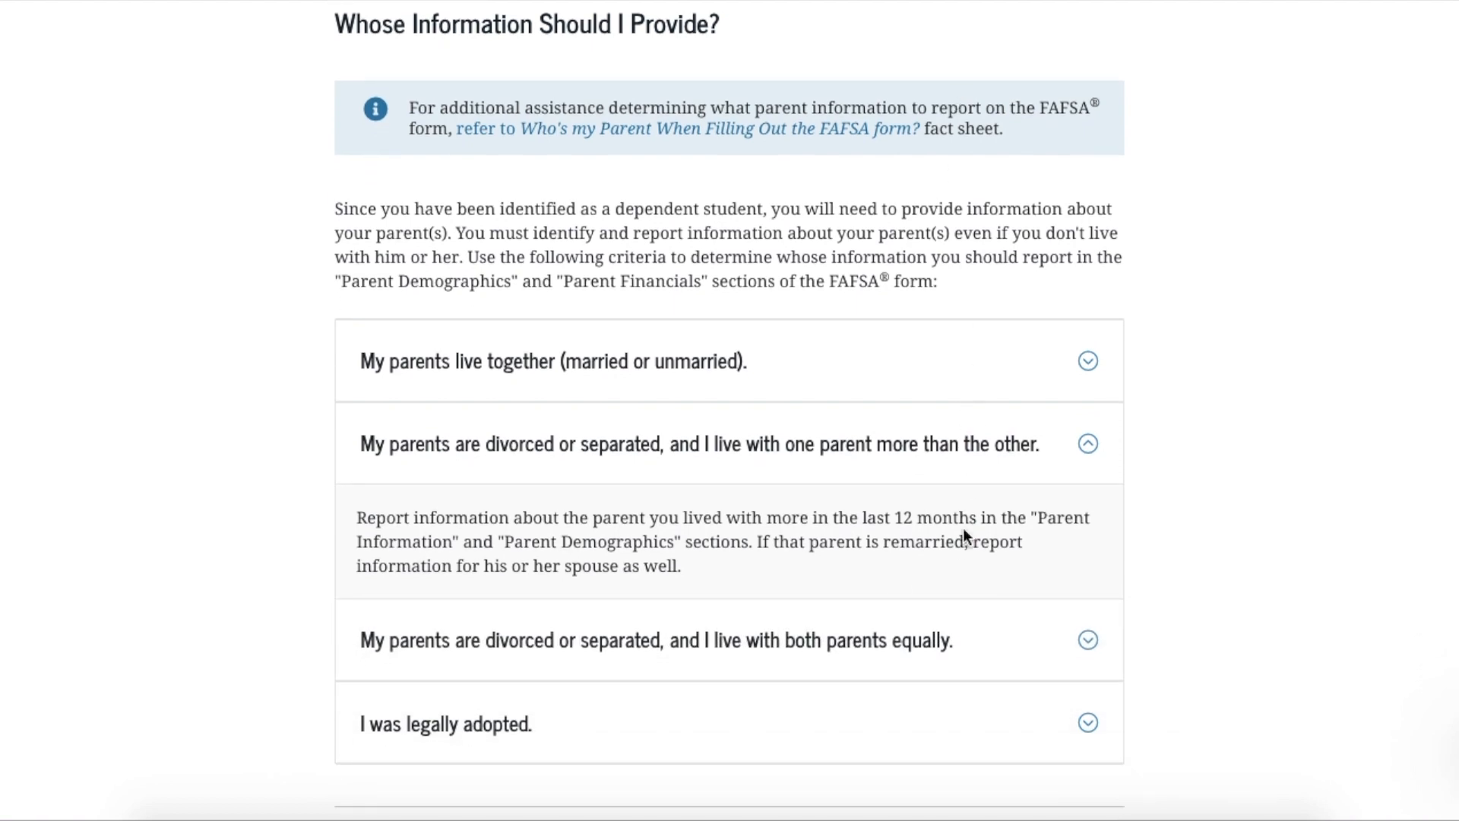
scroll(964, 561, down, 1)
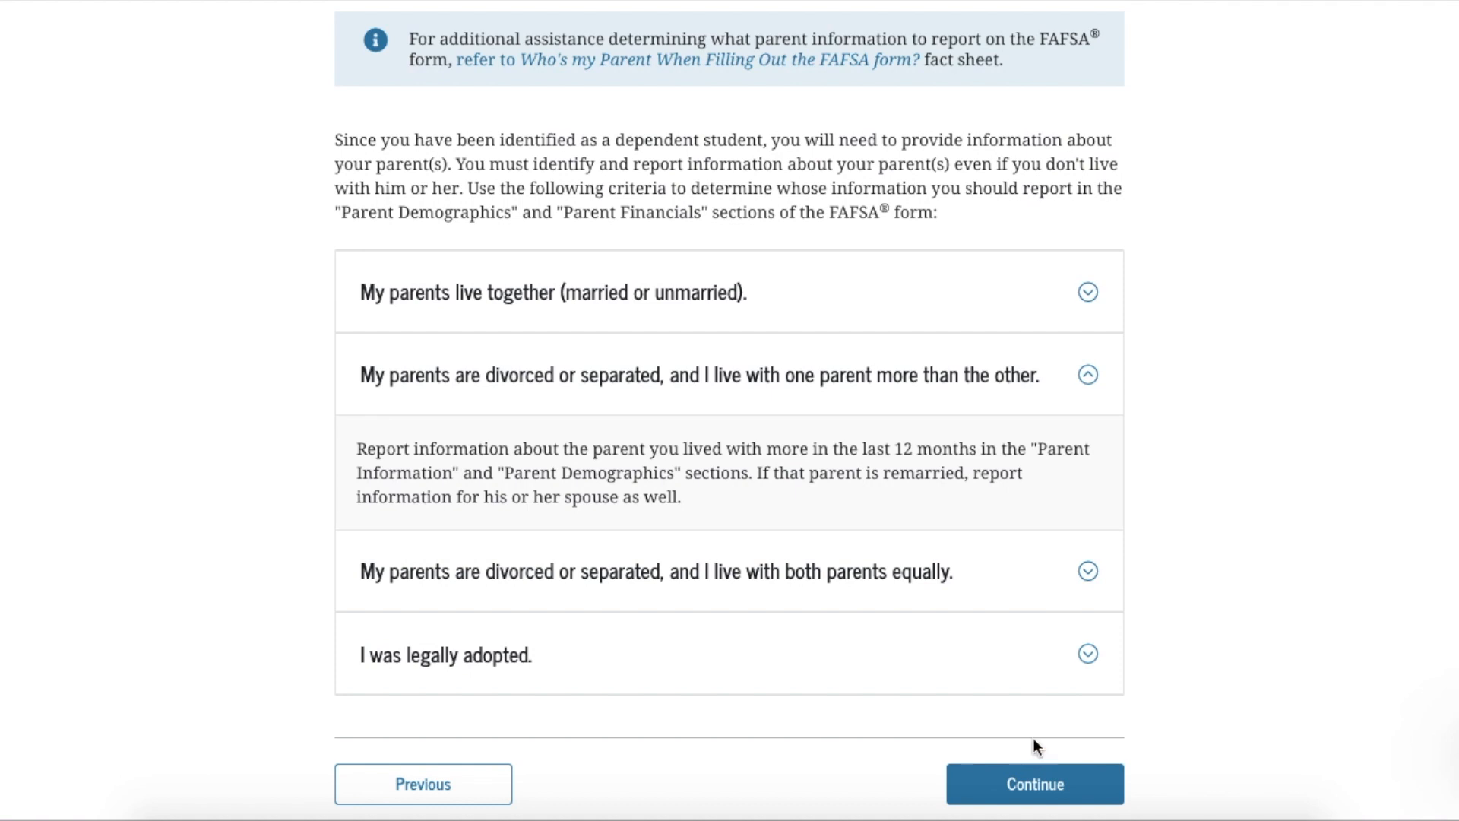
On the Parent Marital Status page, choose 'Divorced or separated' and review the follow-up questions
click(994, 791)
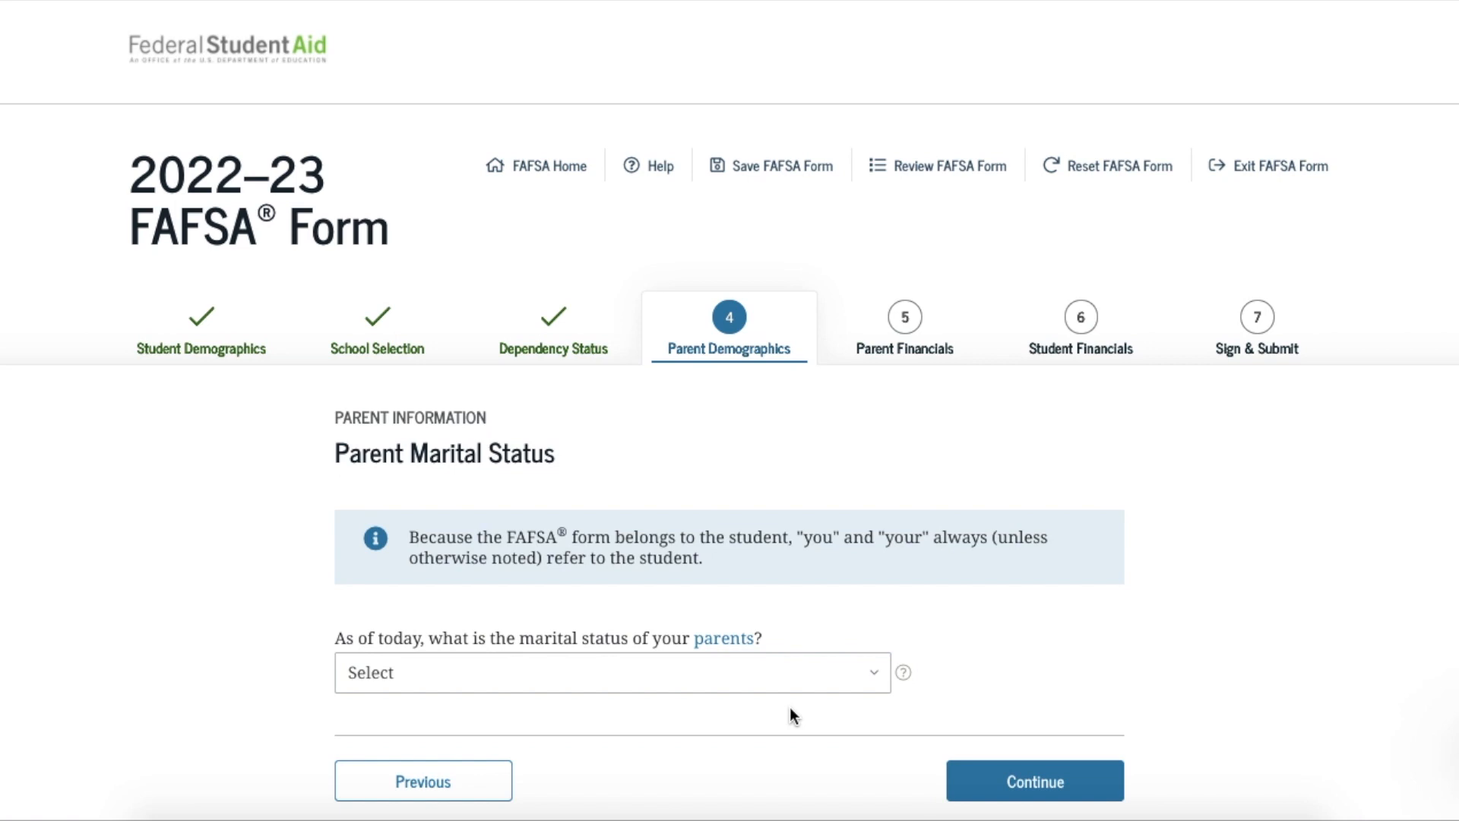
scroll(790, 706, down, 1)
click(869, 617)
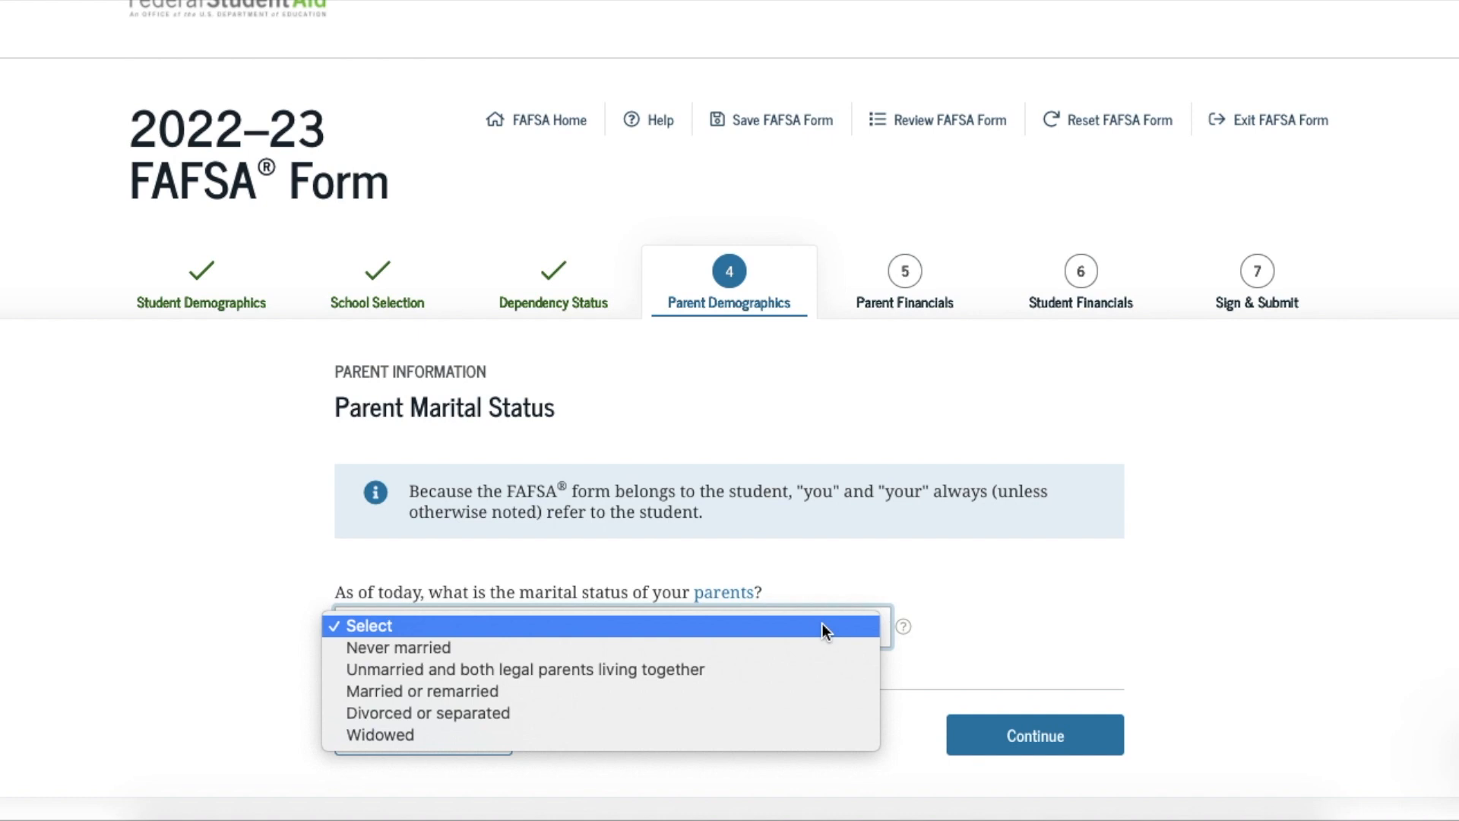
click(724, 713)
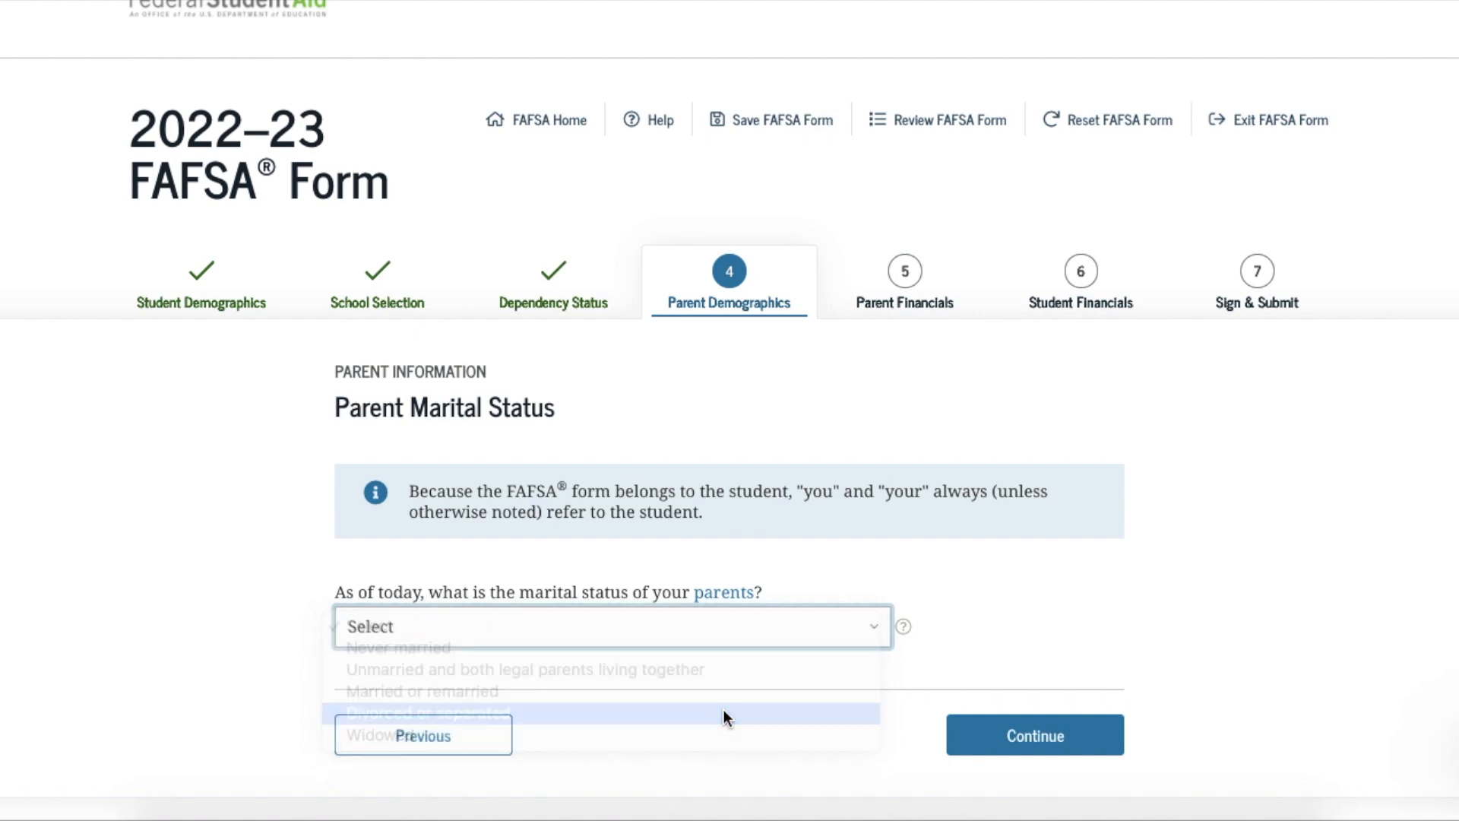
scroll(724, 711, down, 1)
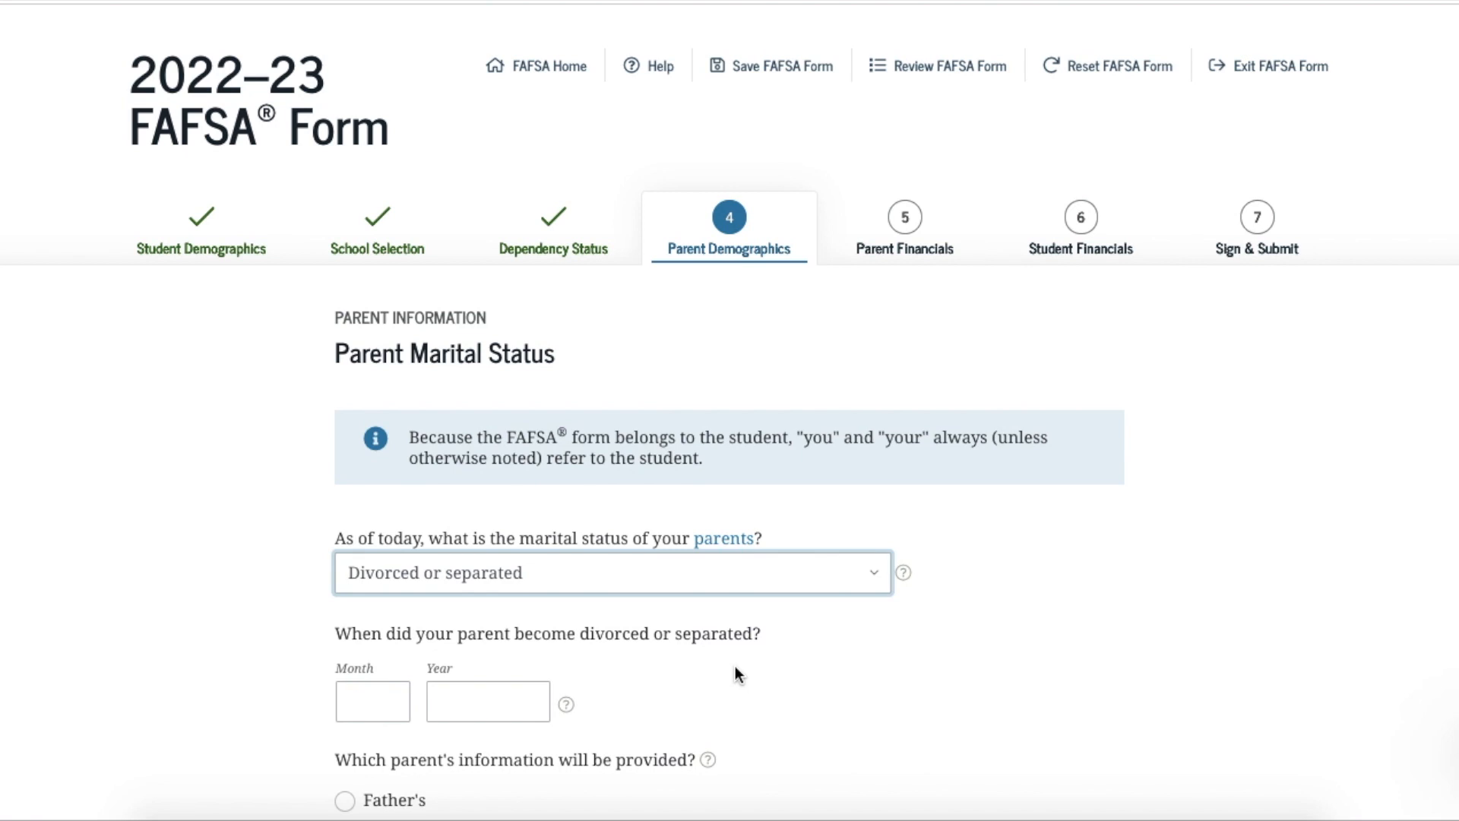
scroll(735, 668, down, 1)
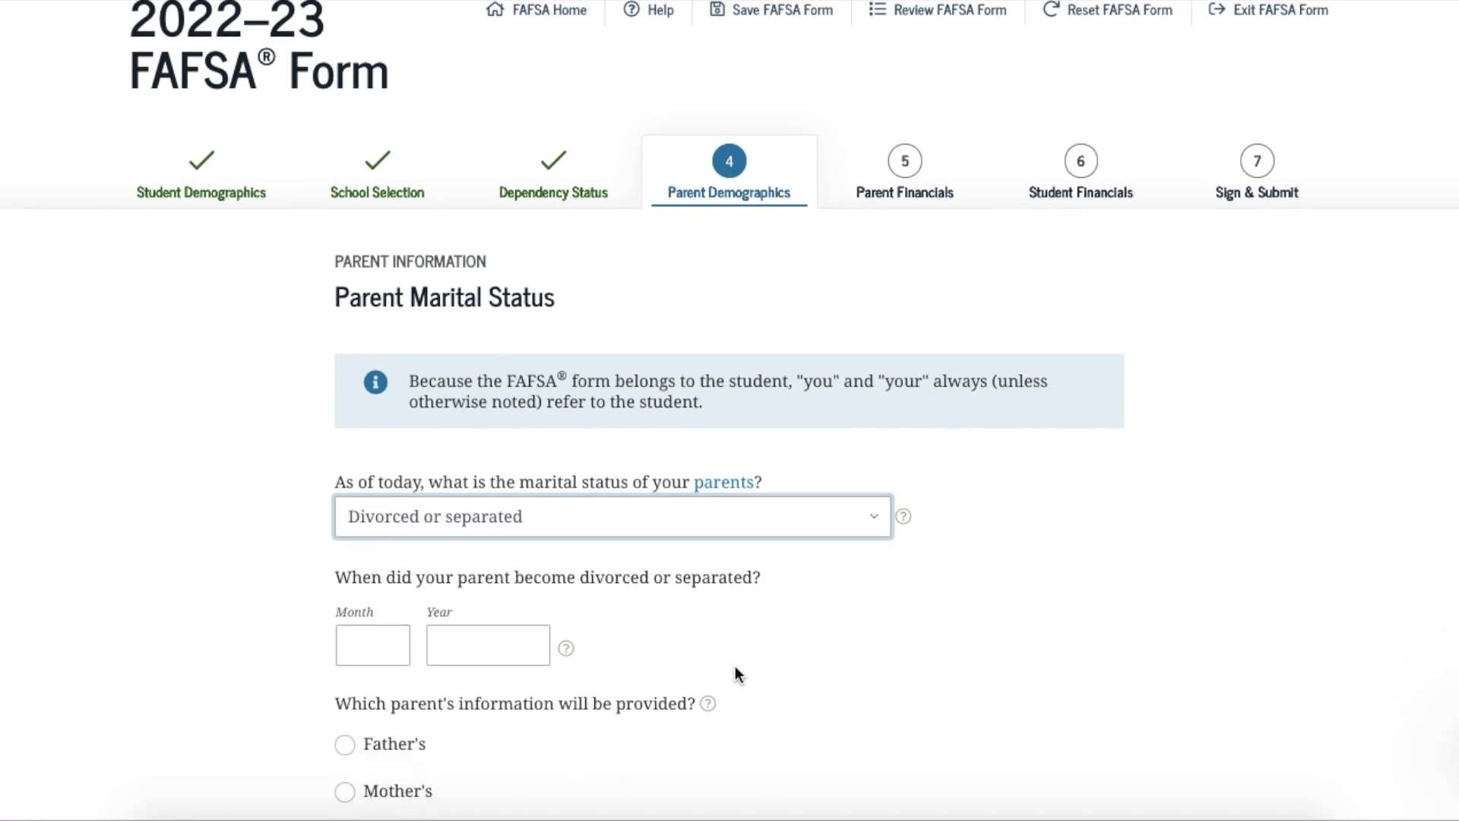
scroll(736, 673, down, 1)
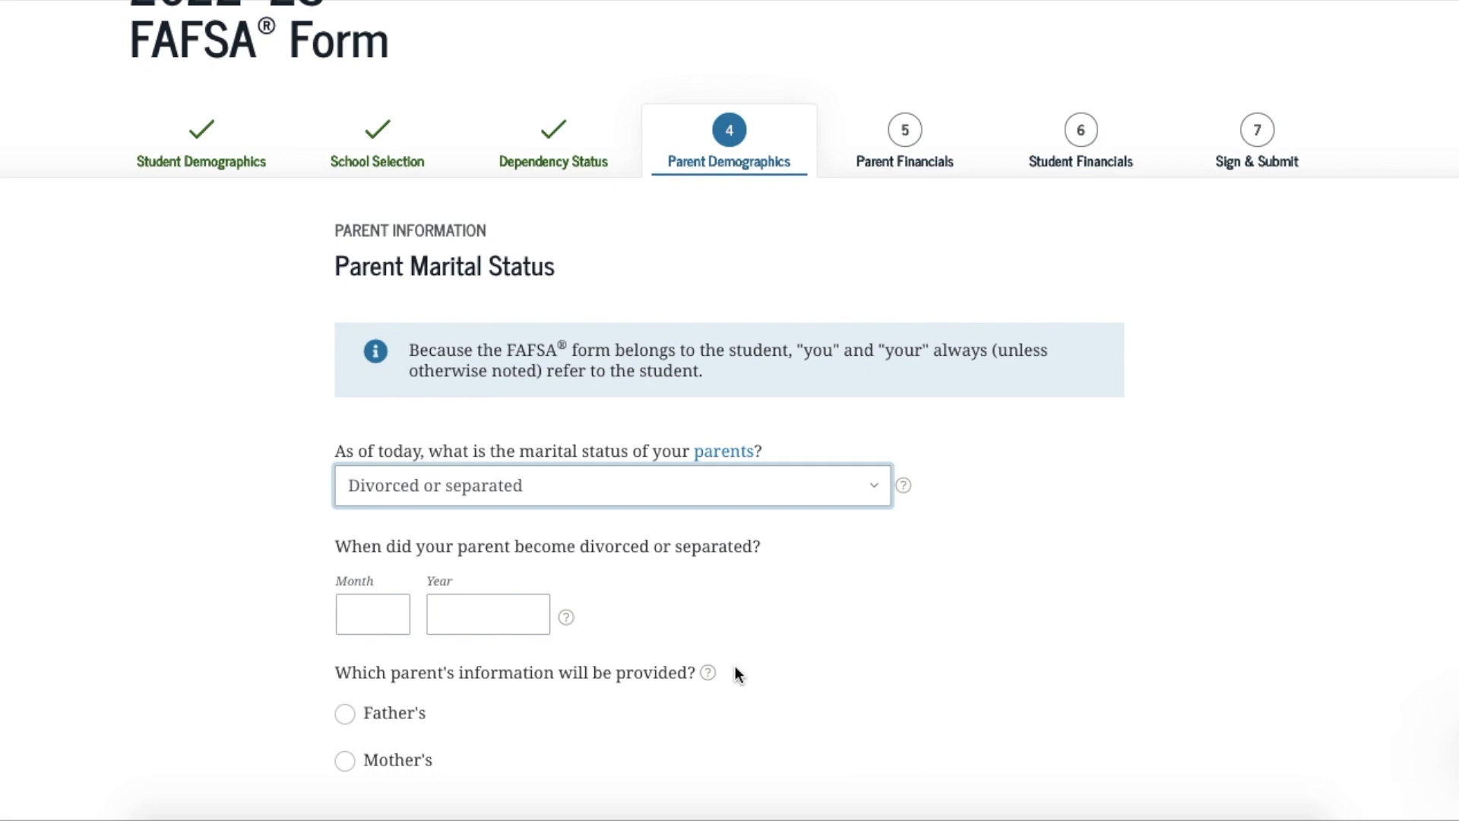
scroll(736, 666, down, 1)
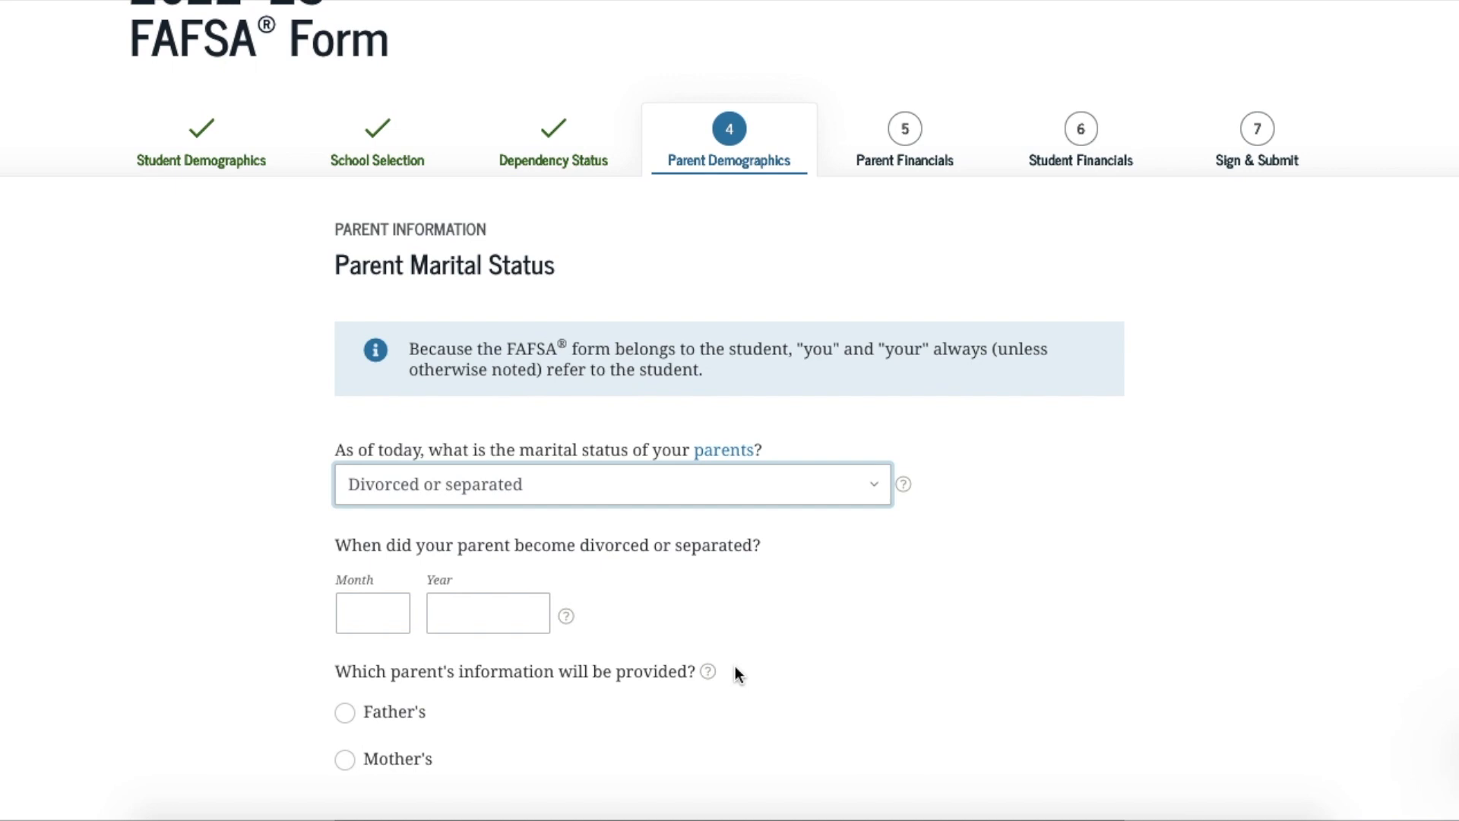
Switch marital status to 'Married or remarried' and enter marriage date 10/1989
click(378, 624)
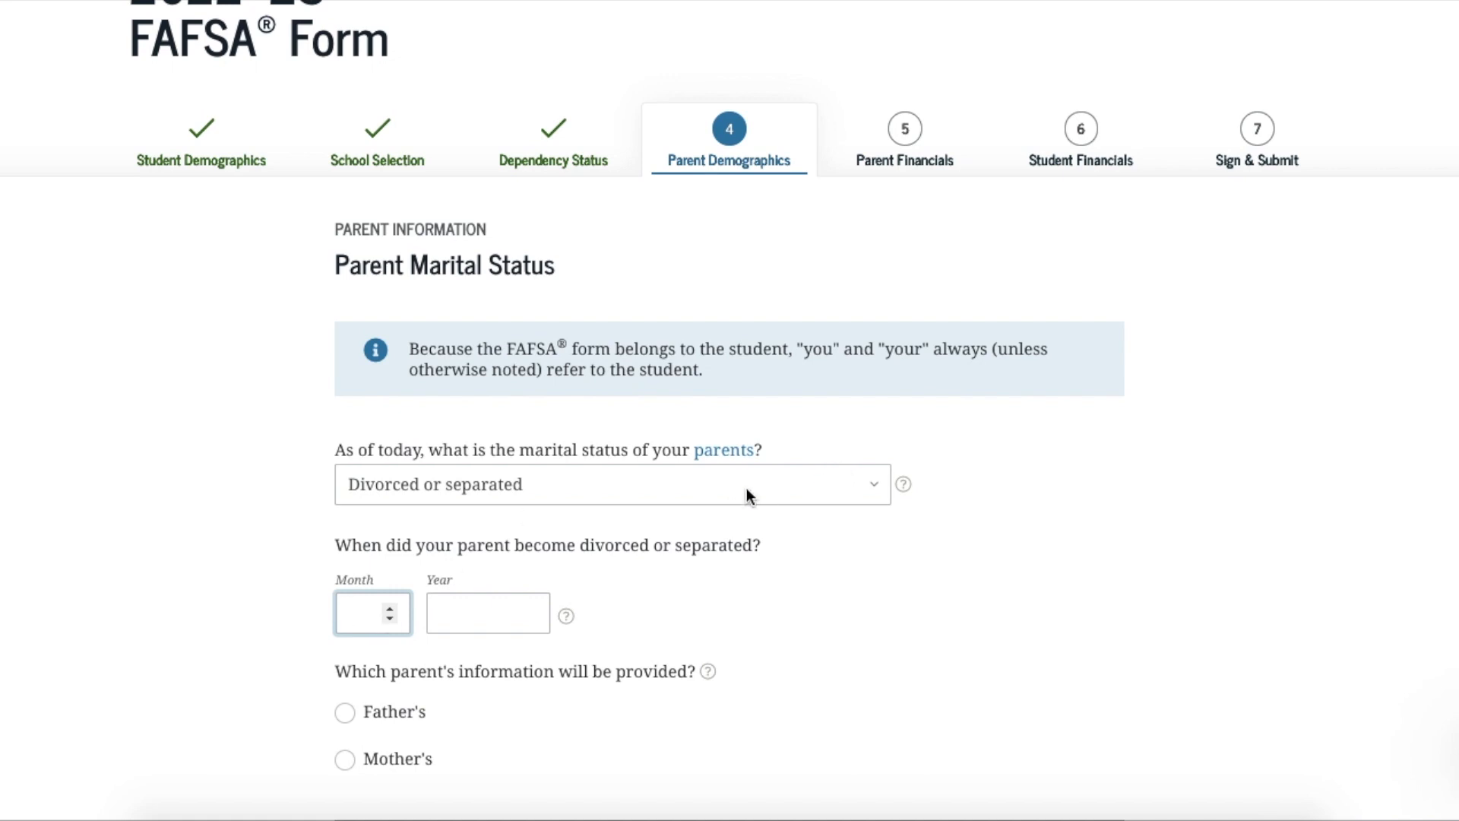
click(871, 495)
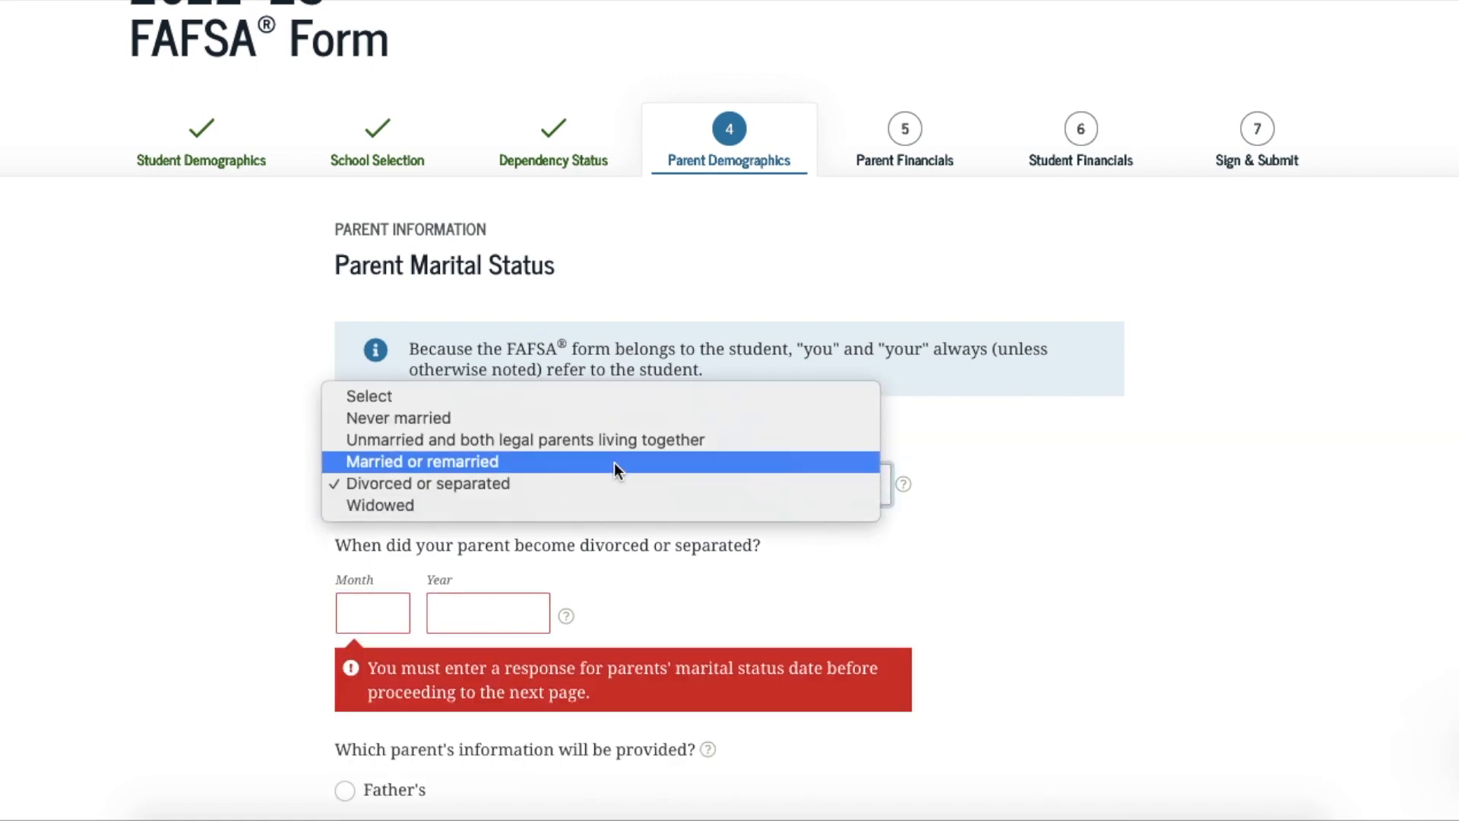
key(Escape)
key(Up)
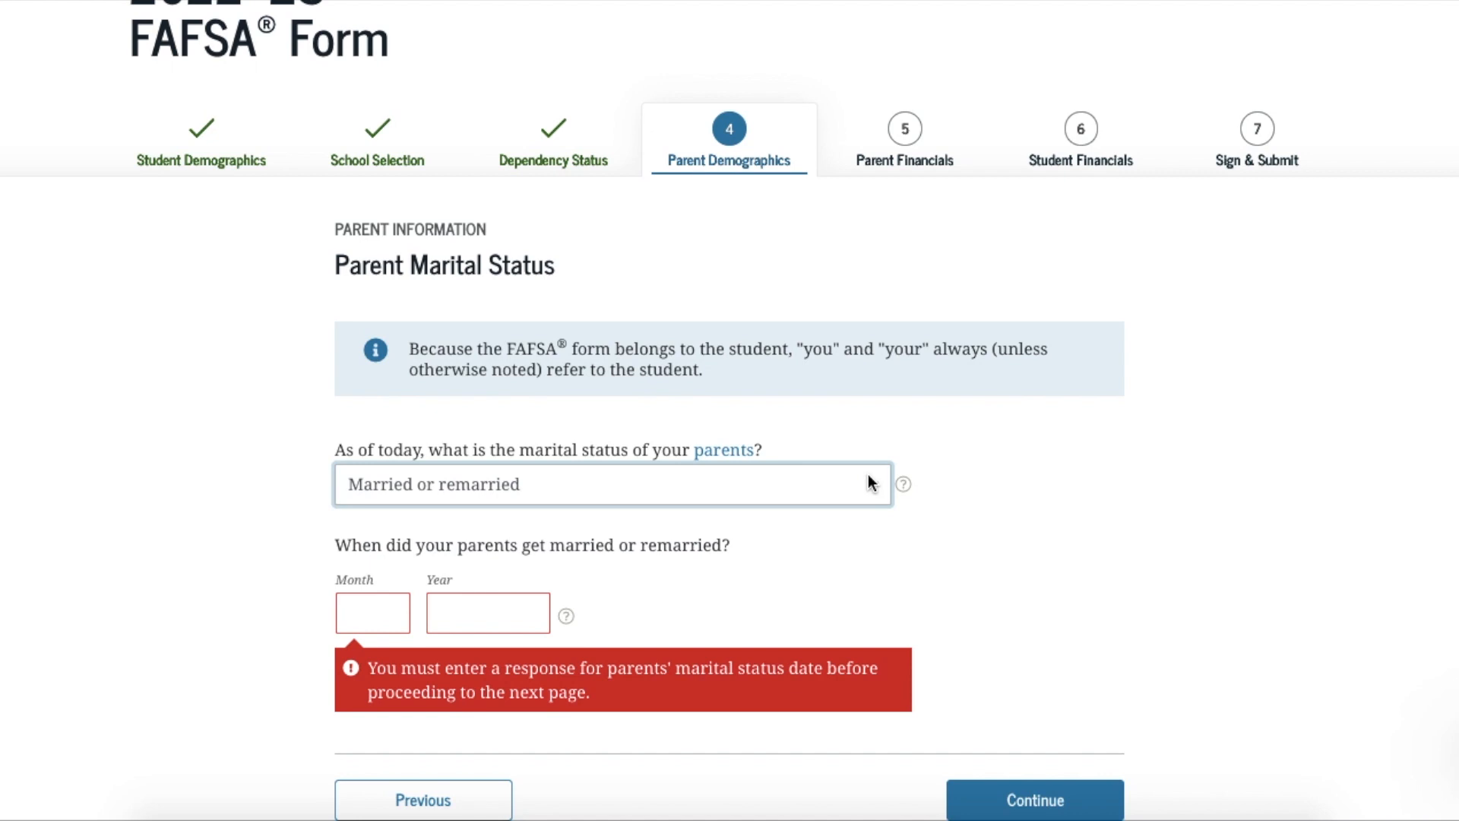
click(393, 617)
text(10)
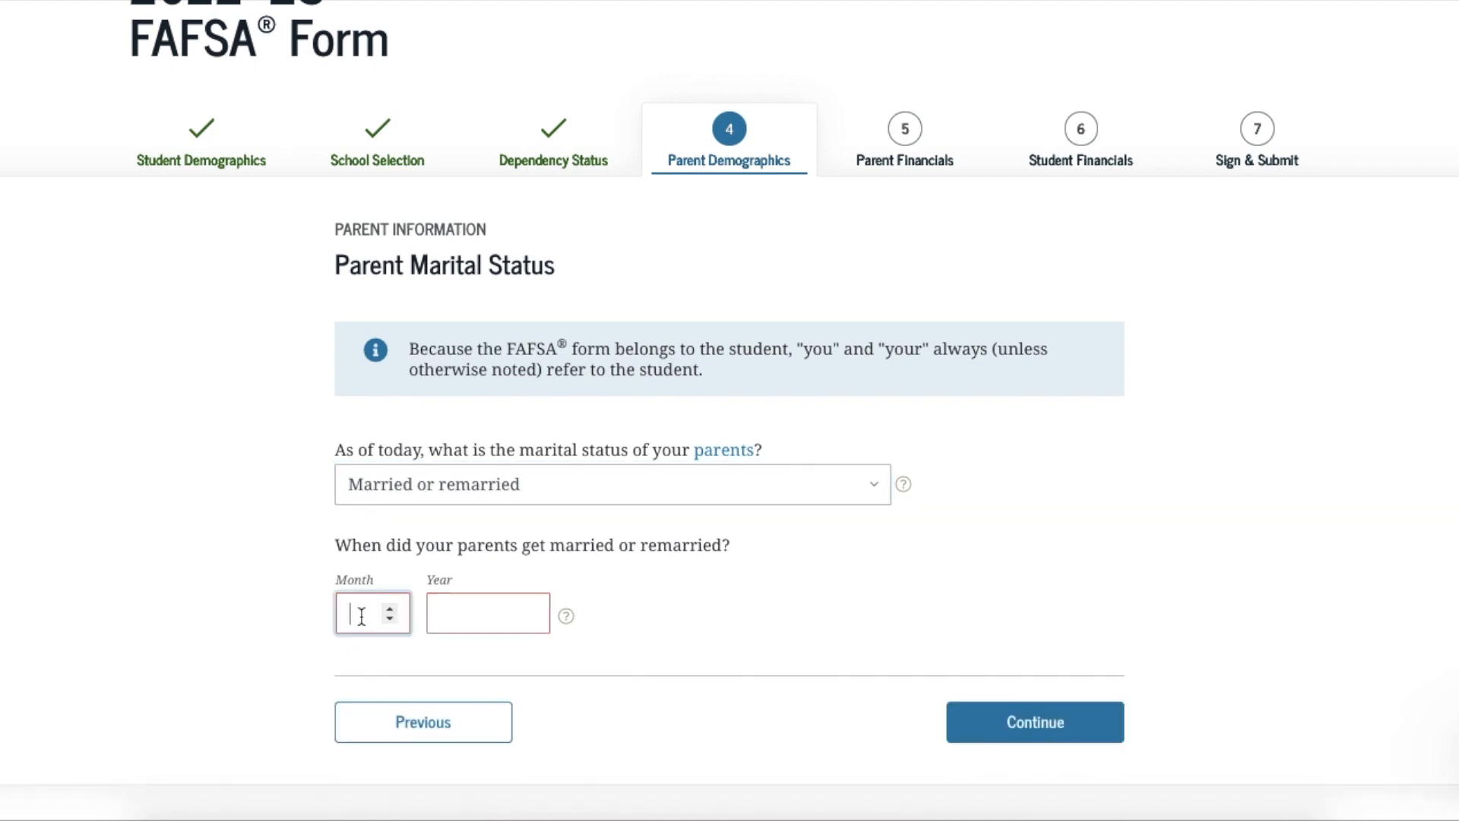
text(1)
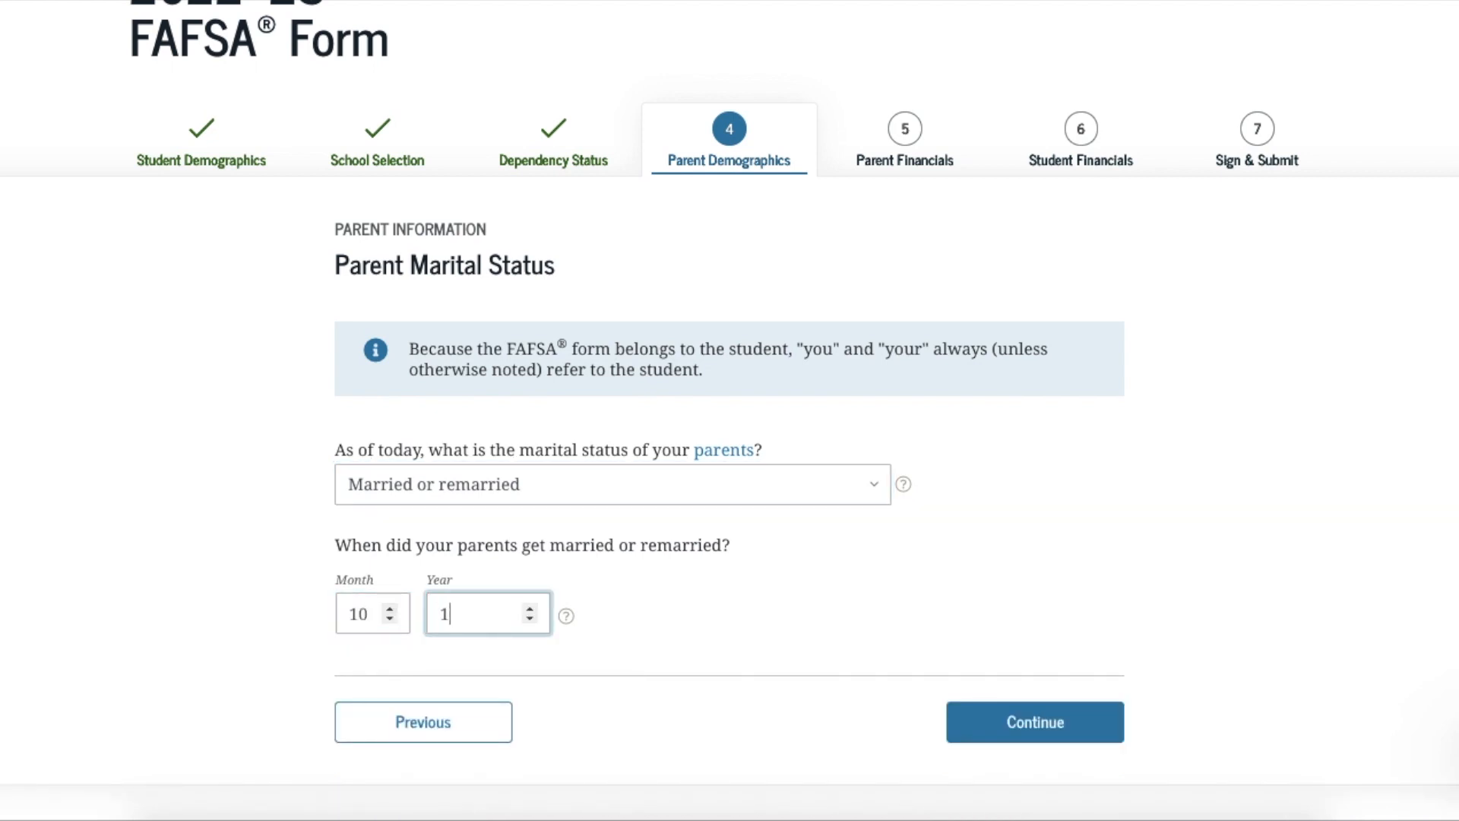
text(989)
On the first parent's page, enter their Social Security number, last name and first initial
click(993, 724)
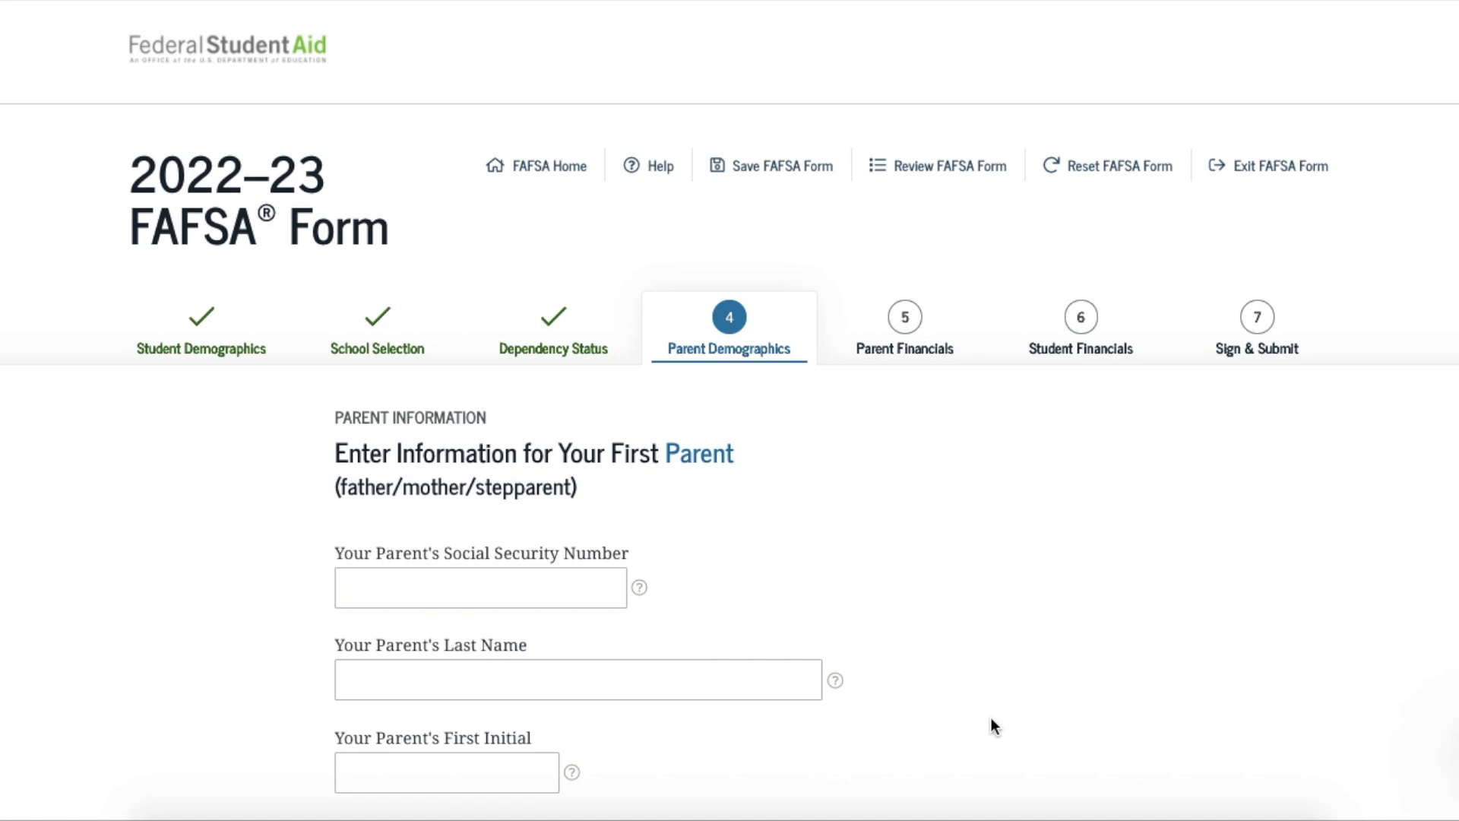
scroll(991, 717, down, 3)
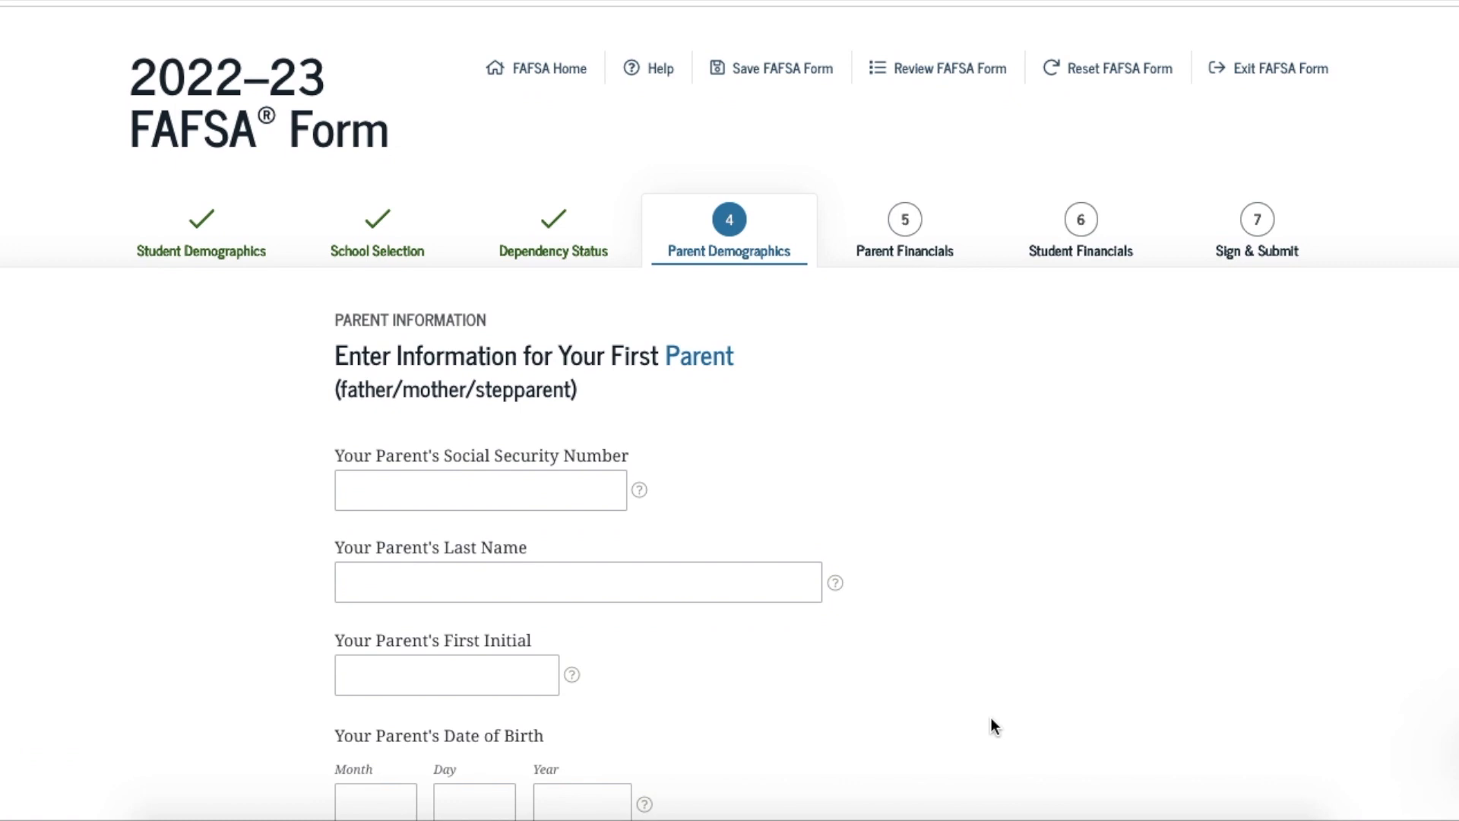
scroll(991, 719, down, 1)
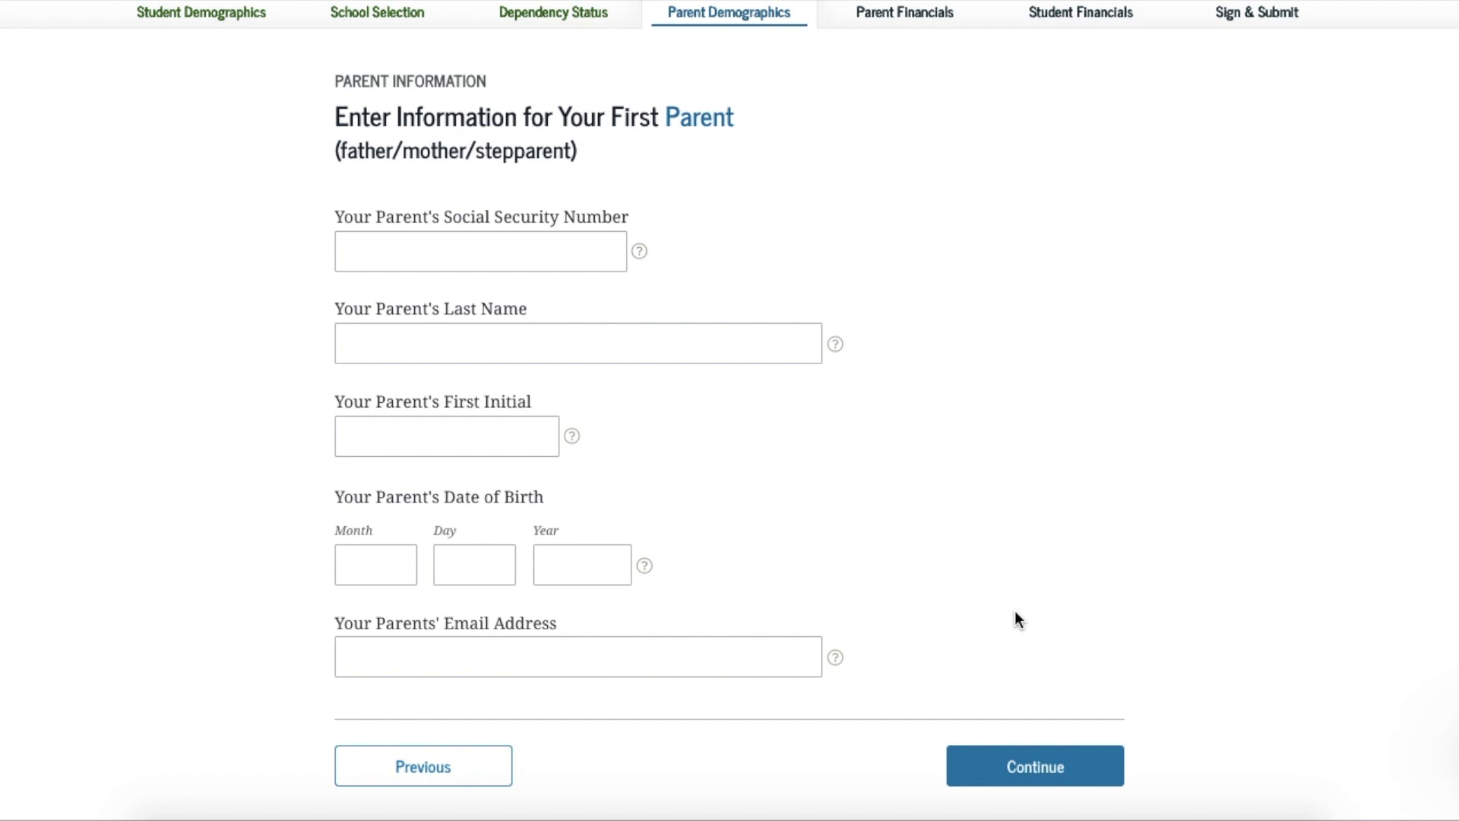
click(389, 256)
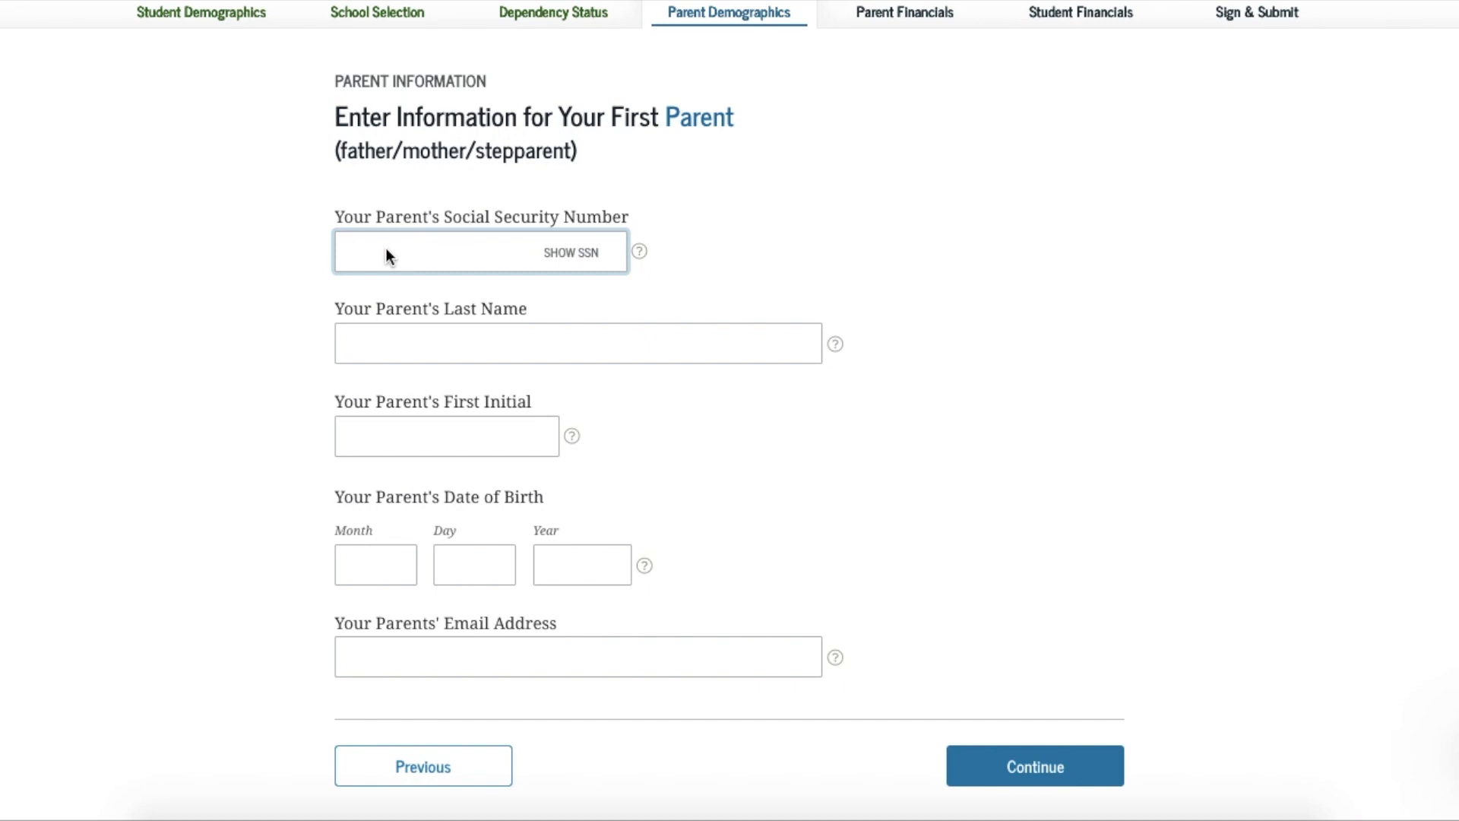
text(123455)
text(5555)
click(432, 344)
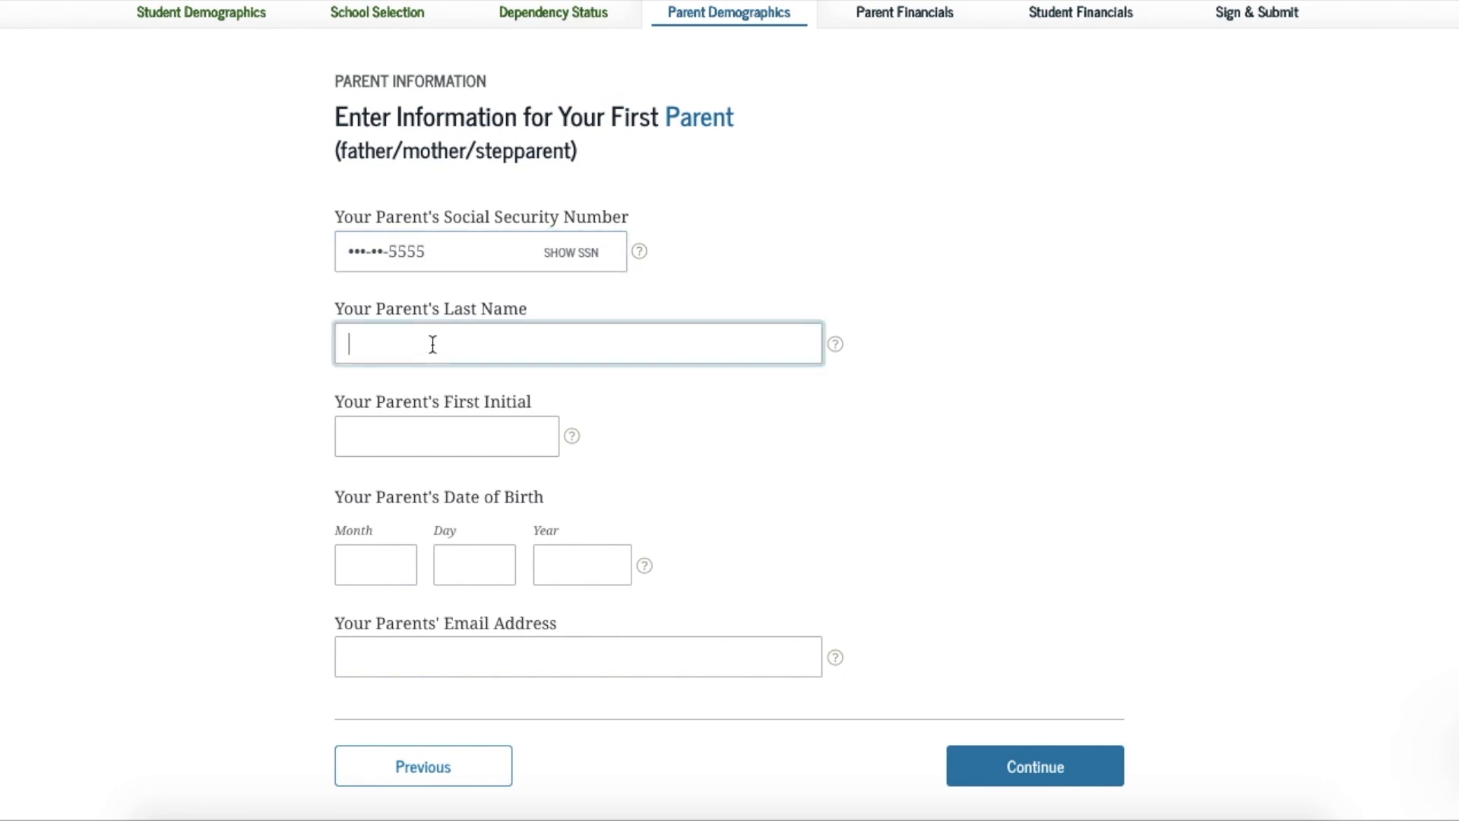
text(Test)
click(403, 440)
text(T)
click(376, 570)
text(05)
key(Tab)
text(17)
key(Tab)
text(1967)
click(372, 658)
text(test@test.com)
click(388, 769)
text(test@test.com)
scroll(779, 508, down, 3)
Enter the other parent's Social Security number on the next parent details page
click(1005, 669)
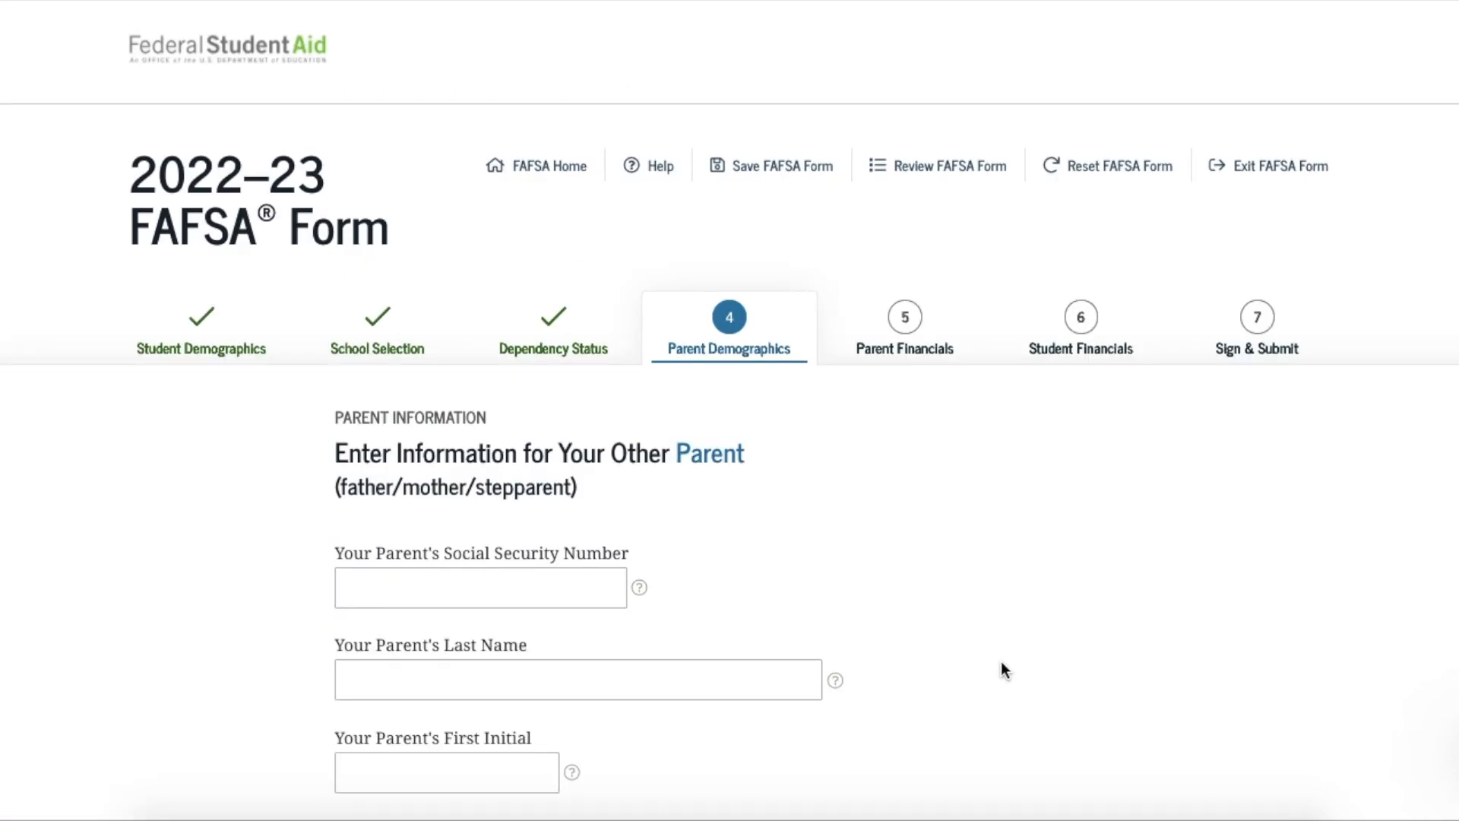
scroll(1001, 668, down, 2)
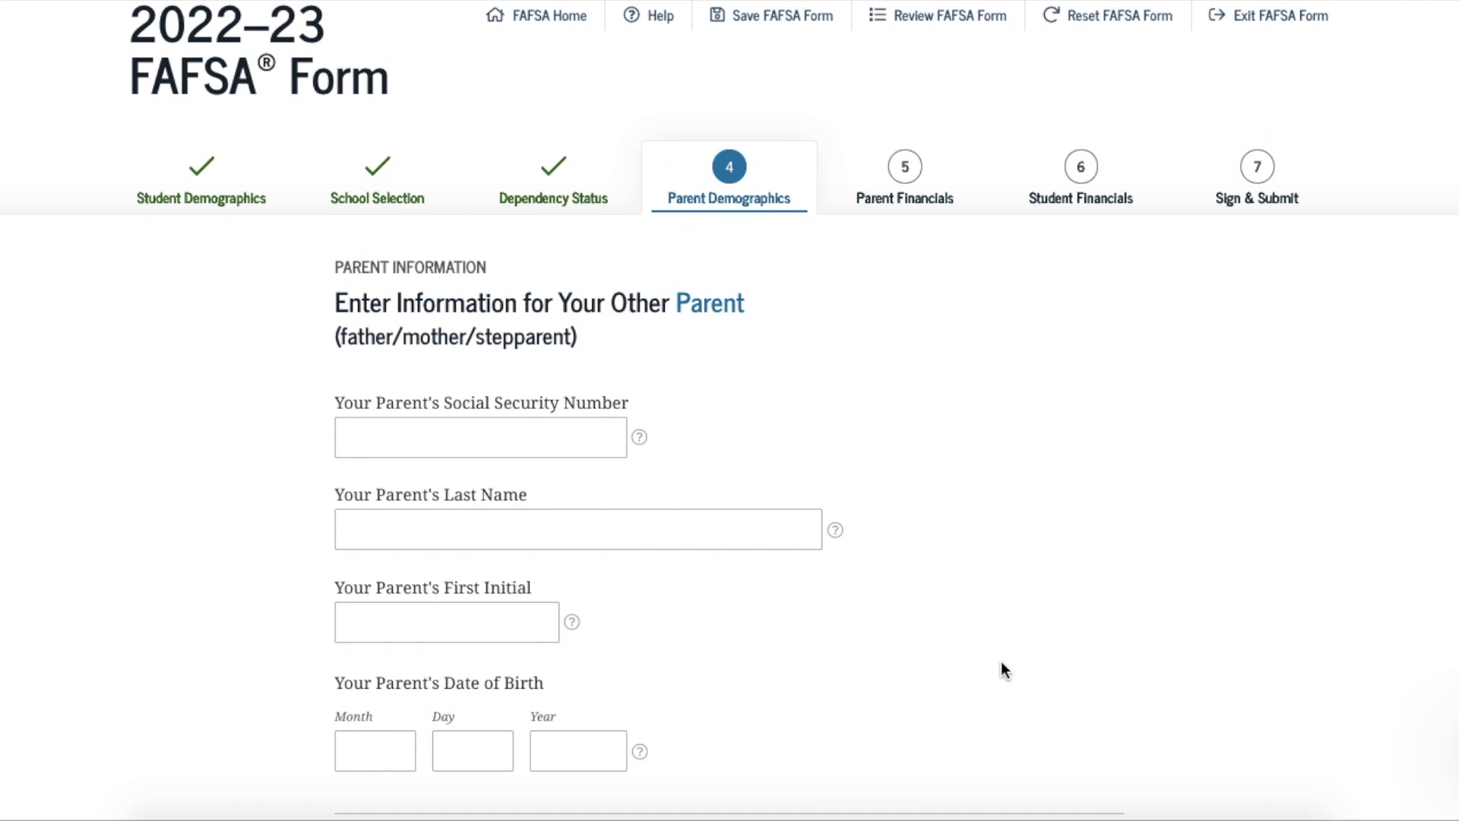
scroll(1001, 669, down, 1)
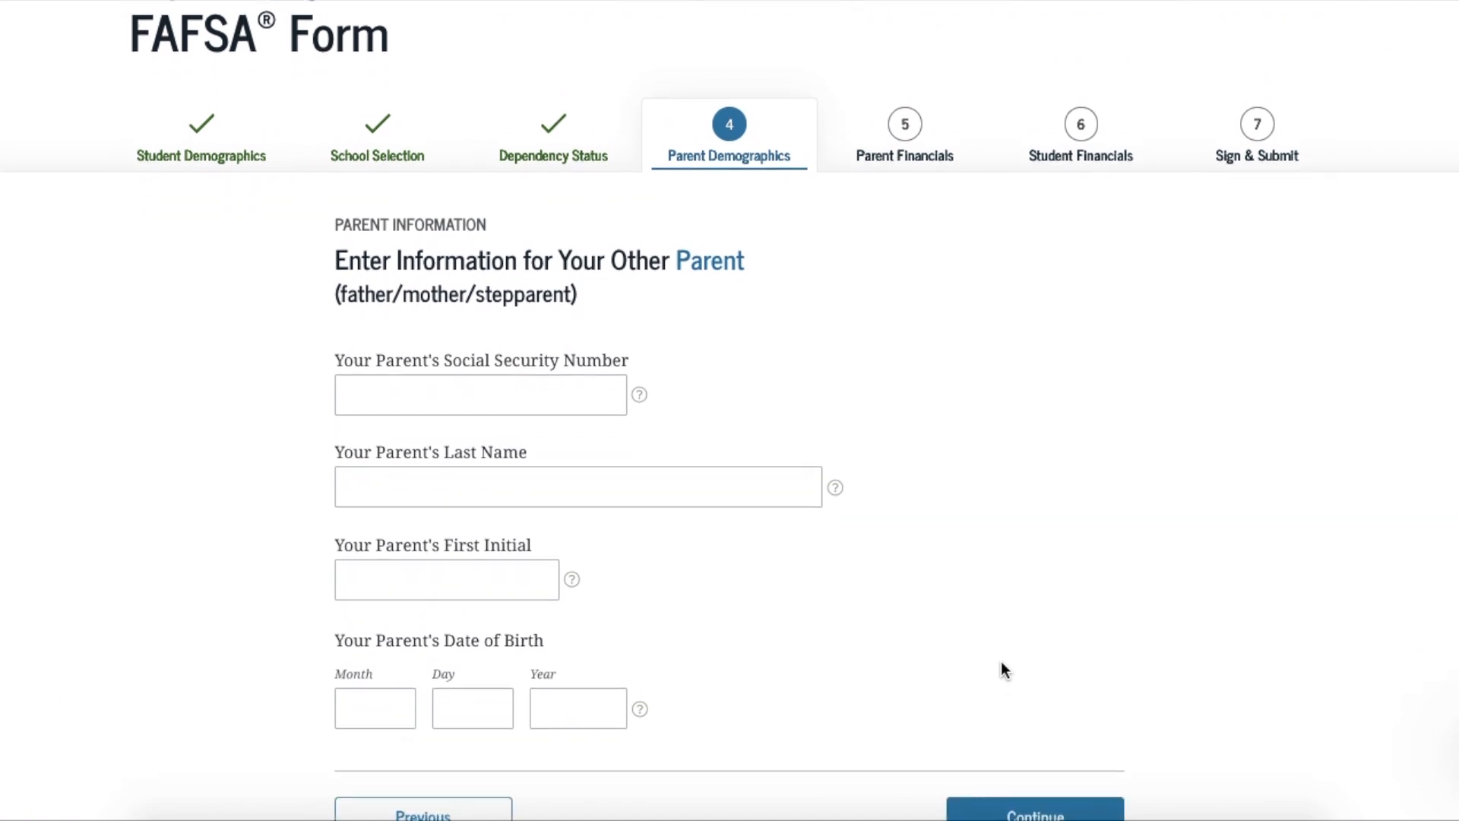
click(451, 376)
text(444444444)
click(419, 465)
text(Test)
click(394, 554)
text(R)
click(363, 703)
text(081919)
text(64)
scroll(727, 689, down, 1)
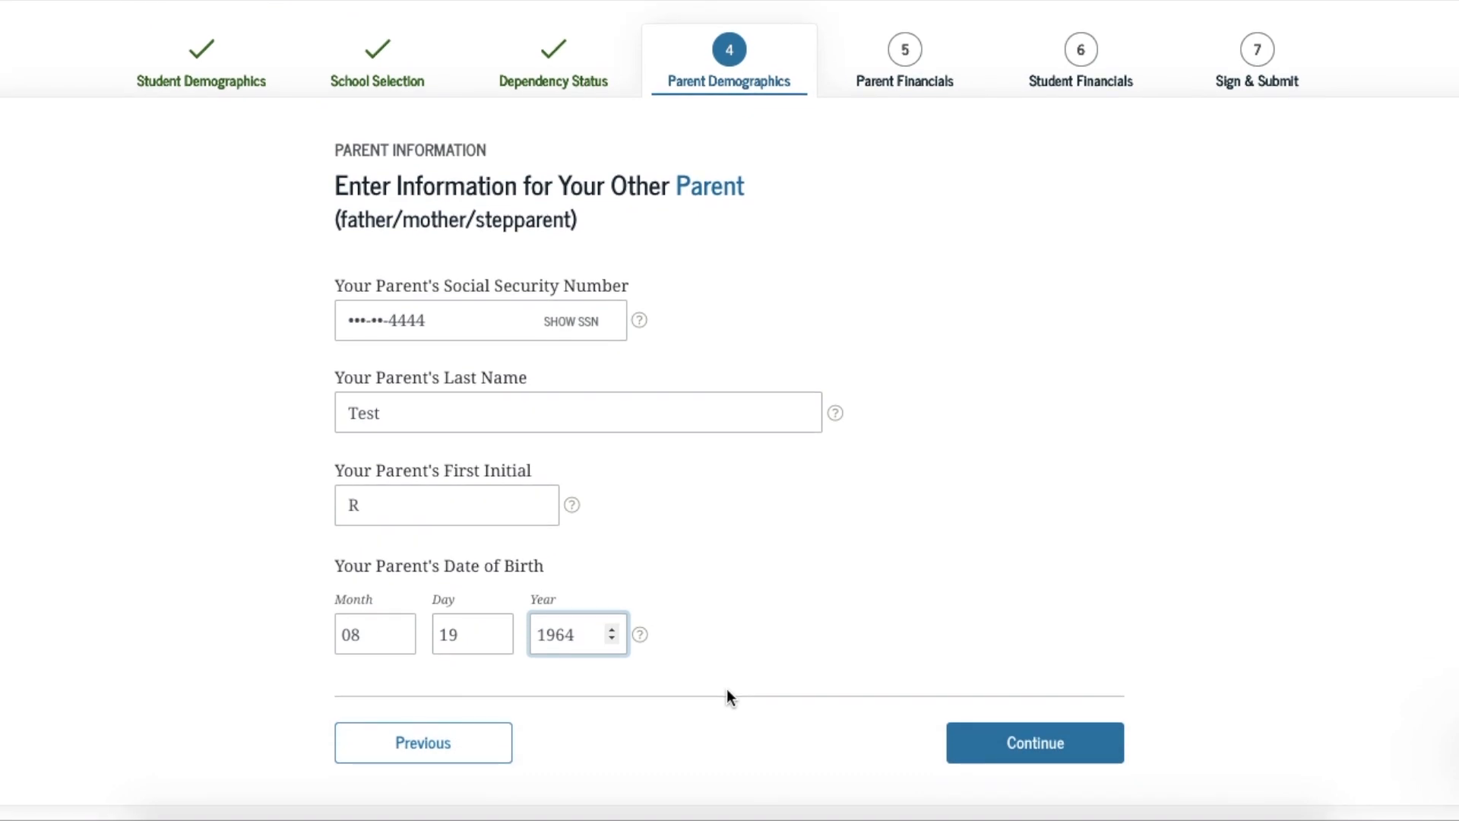
click(1005, 752)
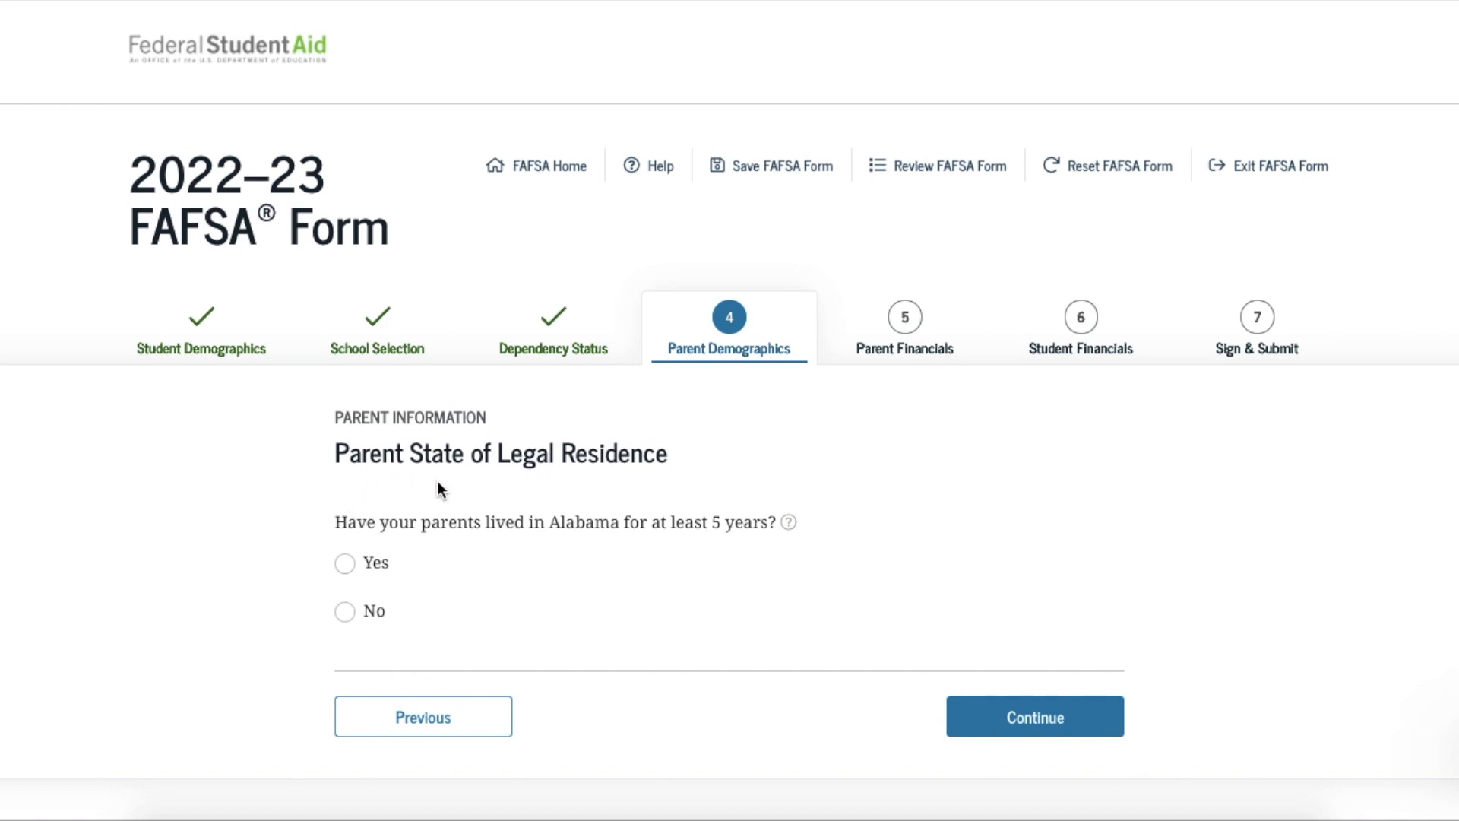
Answer Yes to the parents living in Alabama for at least 5 years and continue
click(344, 563)
click(1019, 720)
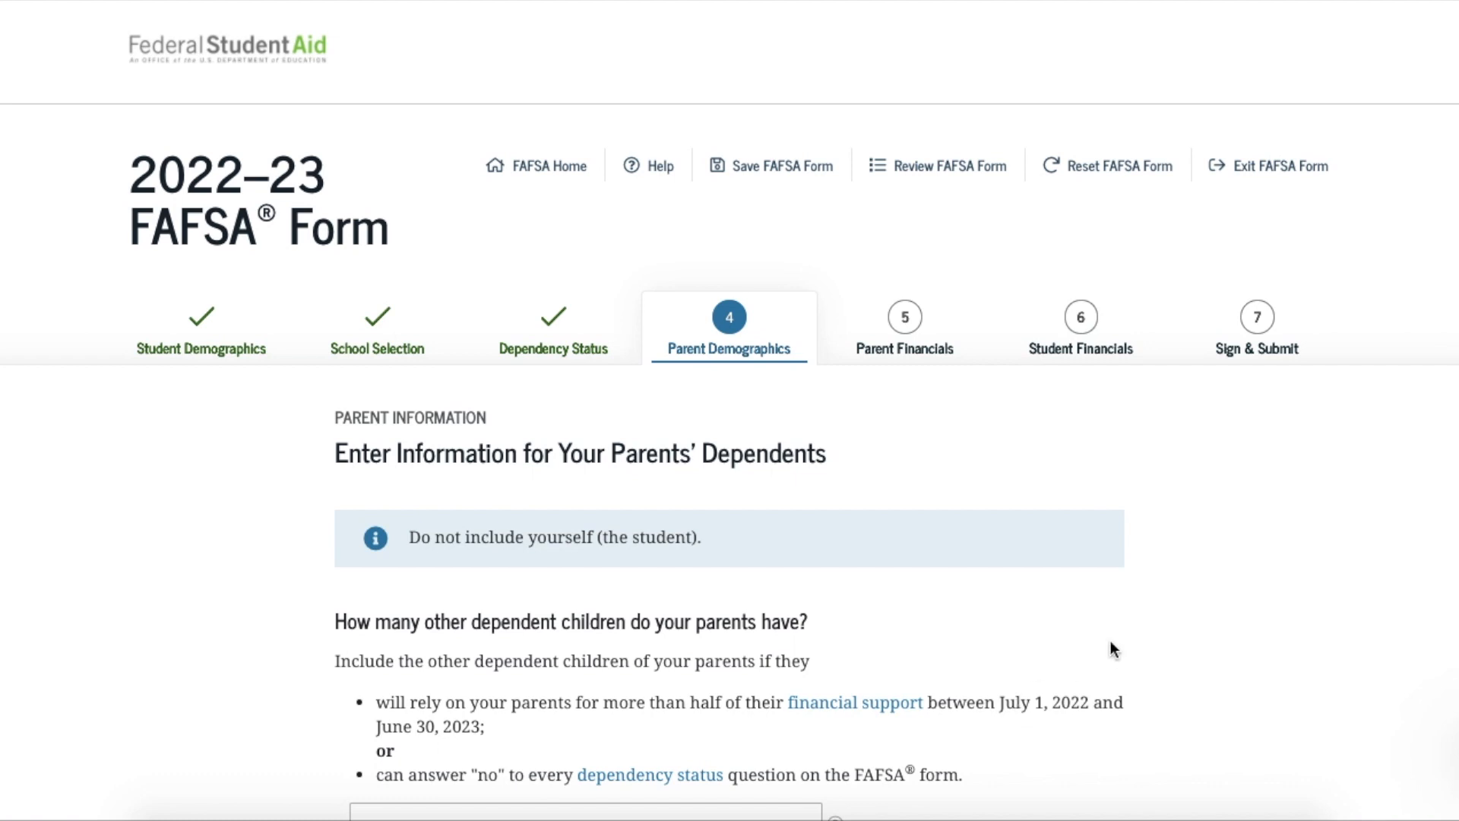
scroll(1206, 613, down, 3)
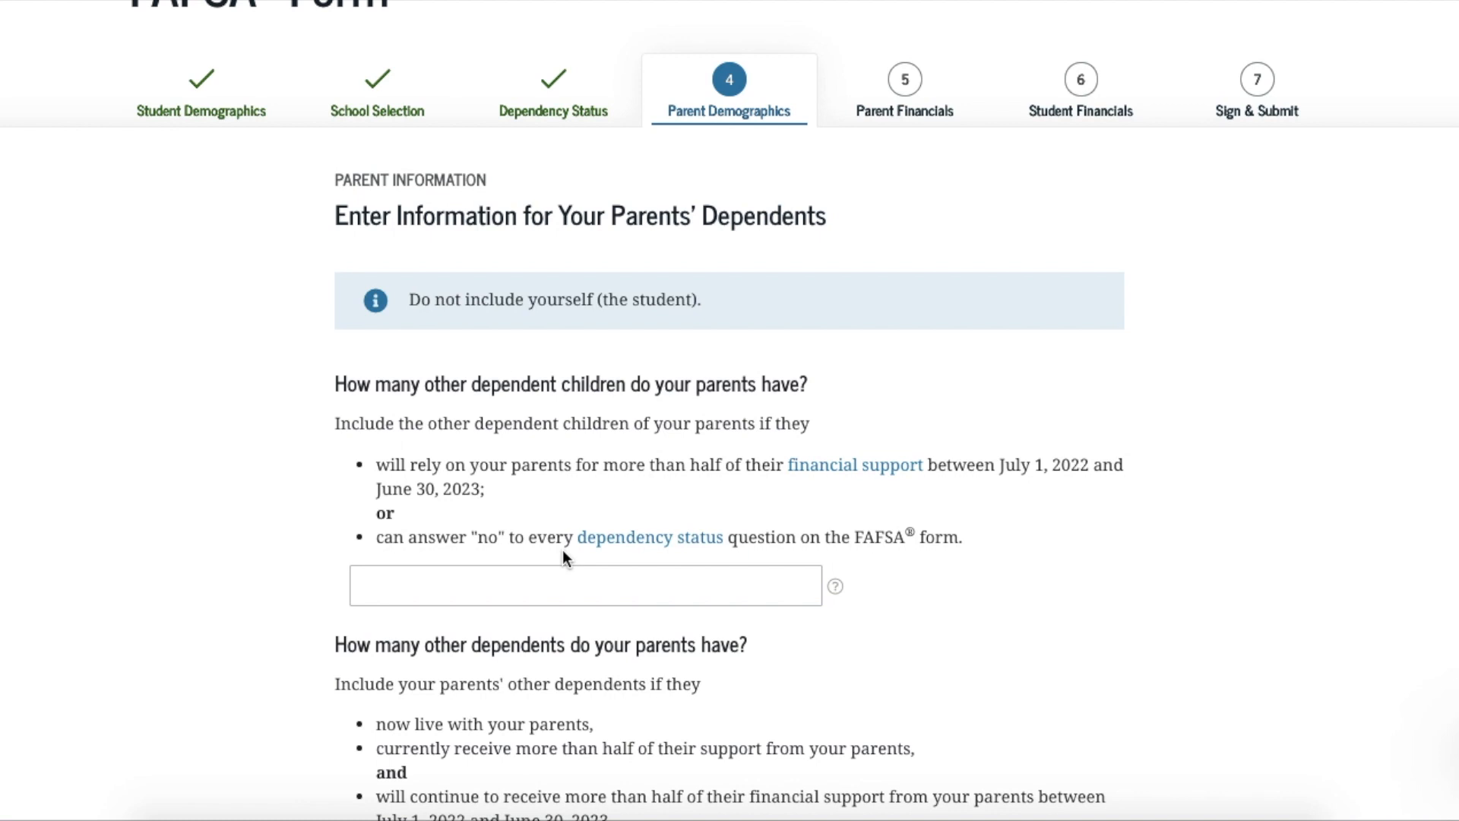
Report 2 other dependent children and 0 other dependents in the parents' household, then continue
click(489, 580)
text(2)
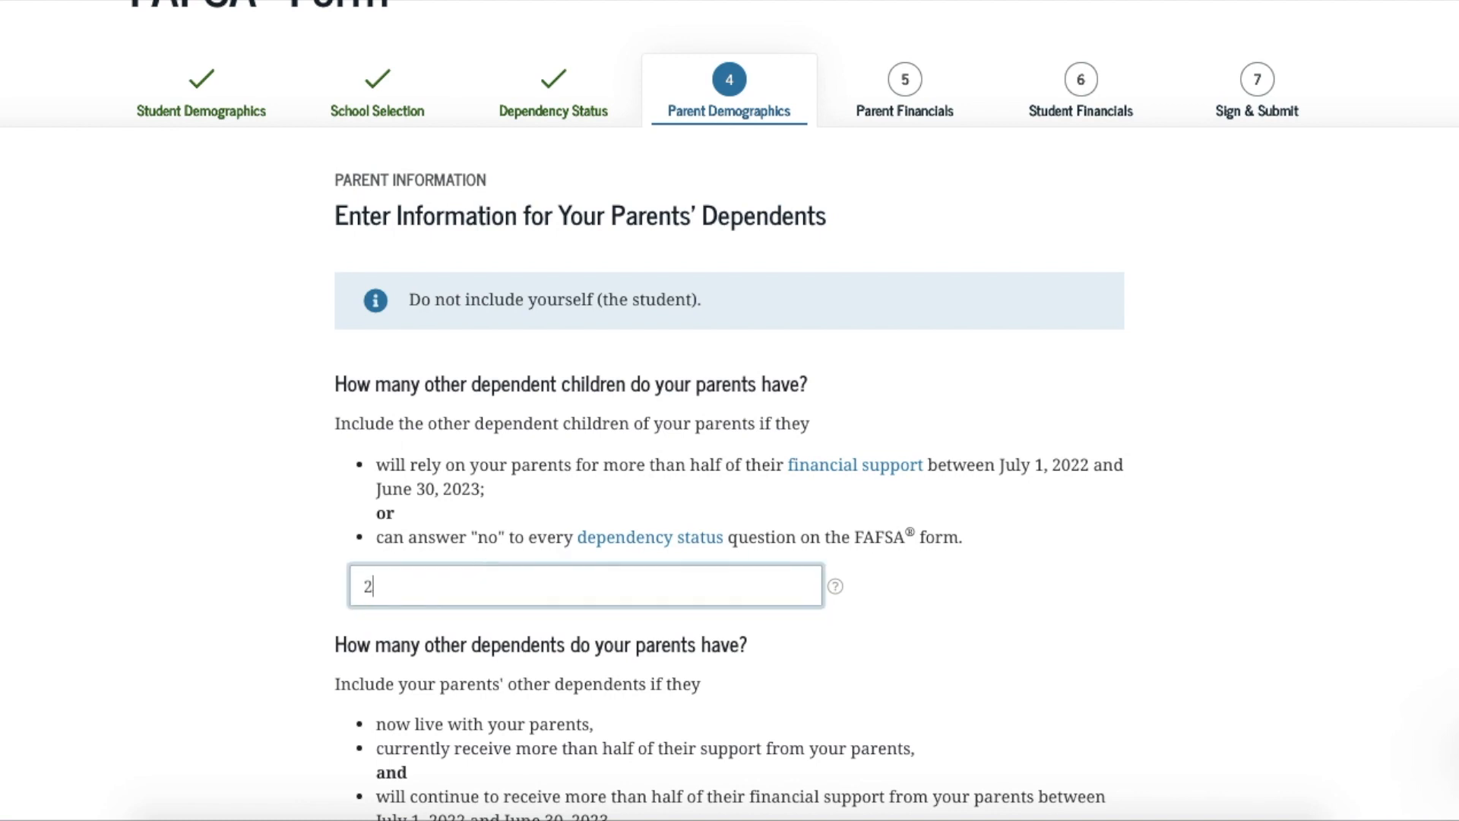
scroll(730, 410, down, 3)
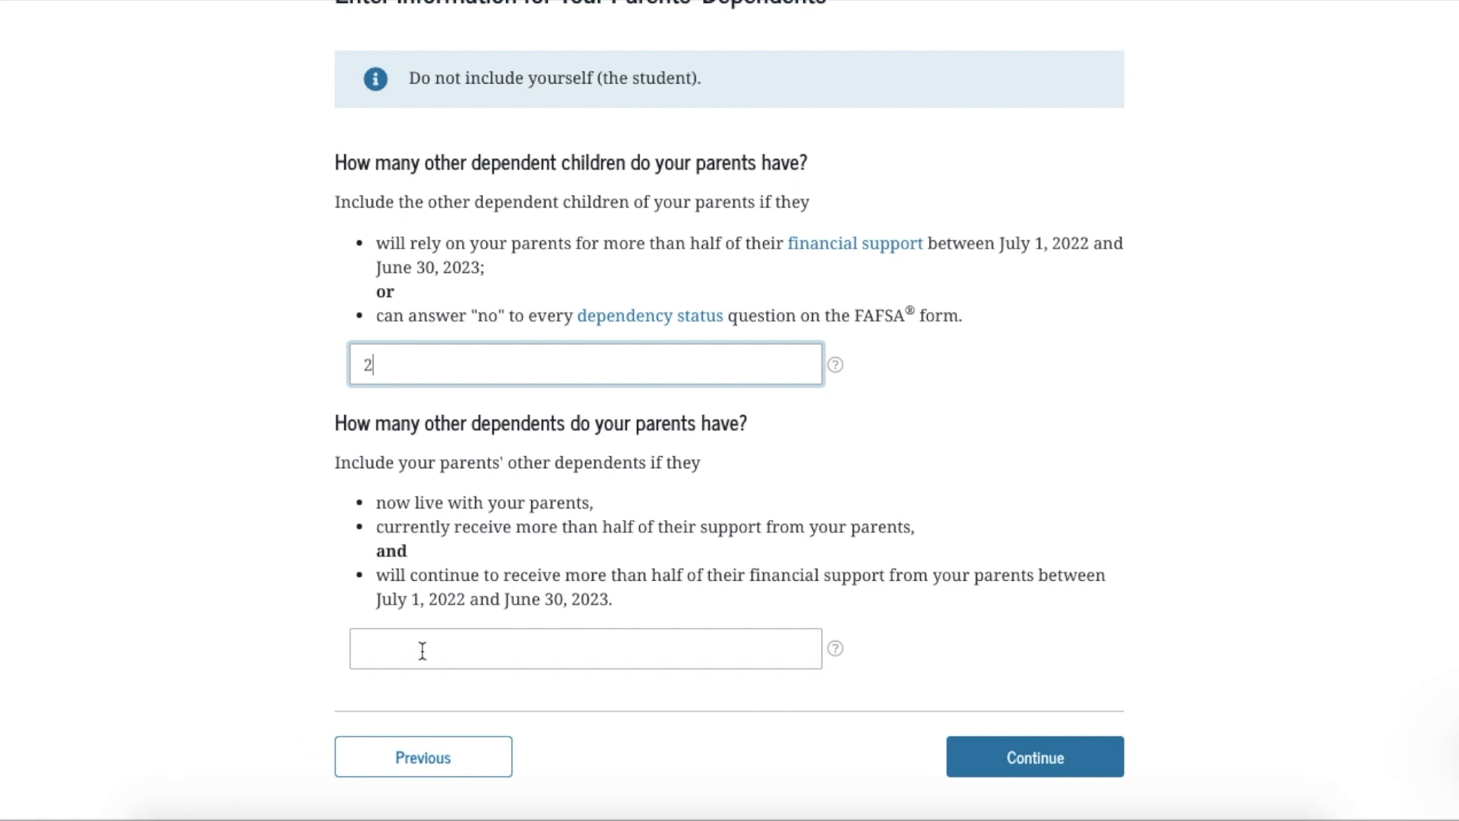
click(421, 653)
text(0)
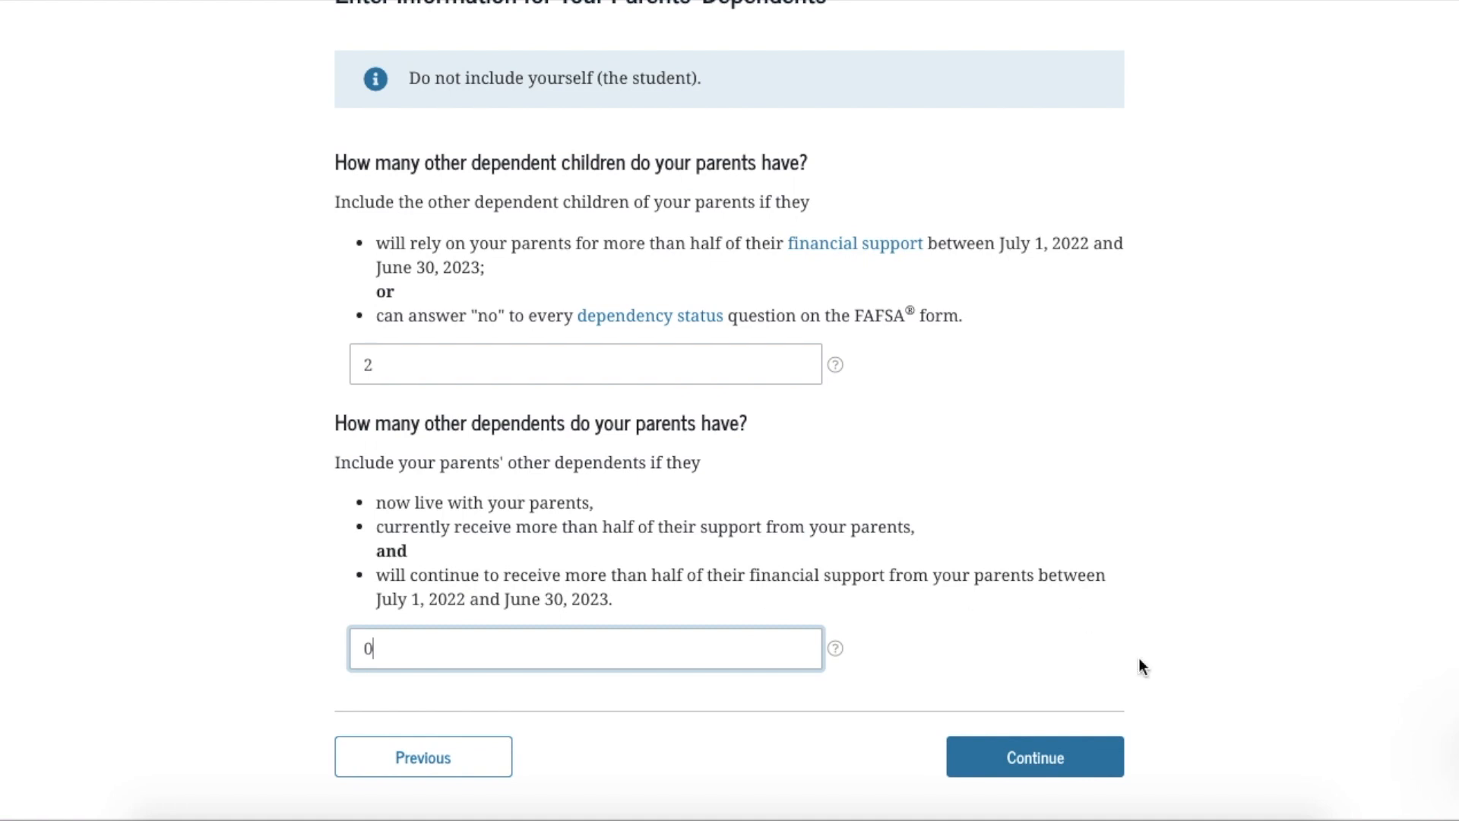
click(1053, 762)
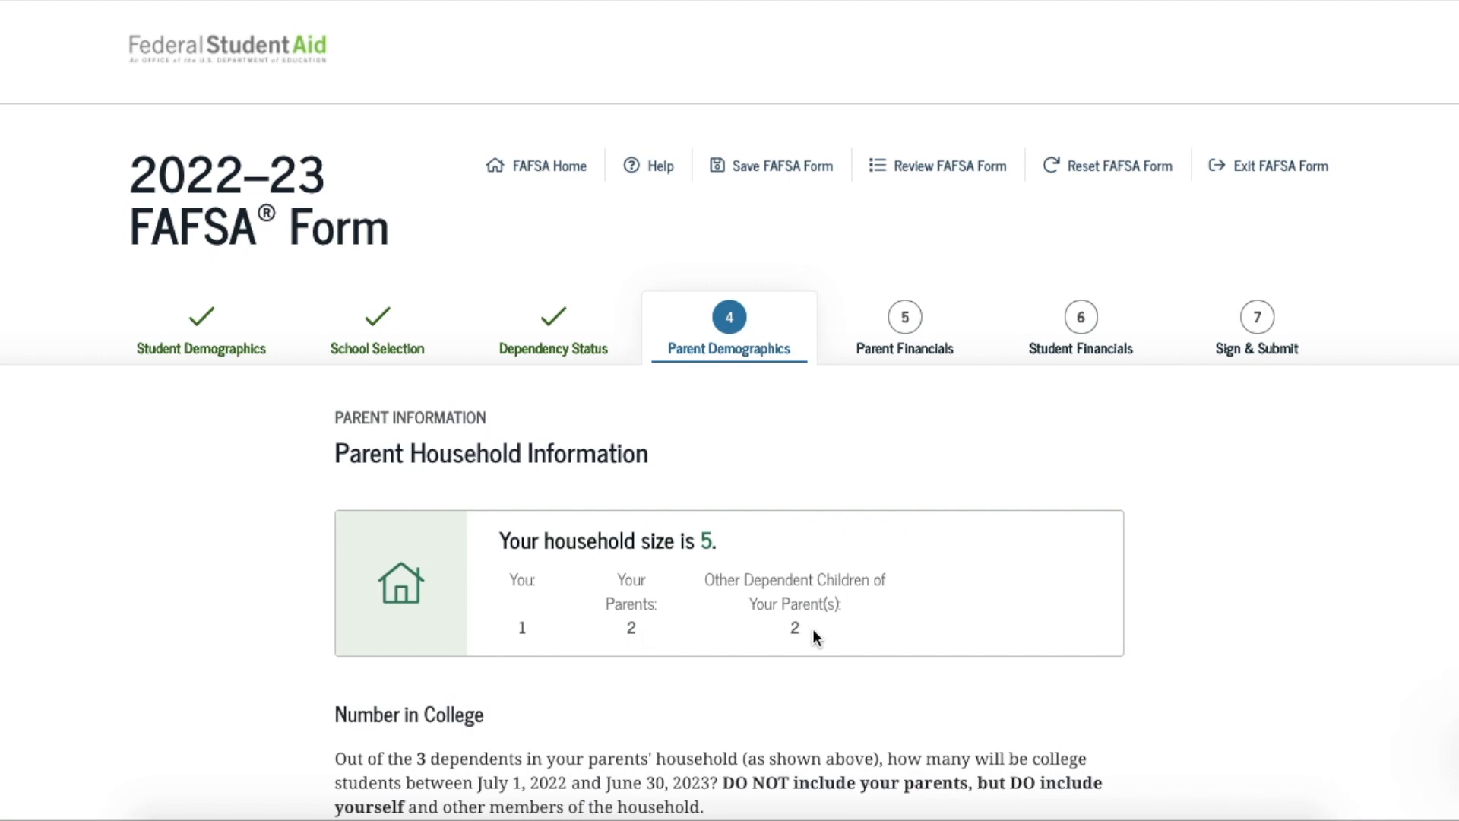
Enter 2 as the number of household members in college and continue to Parent Financials
scroll(813, 630, down, 1)
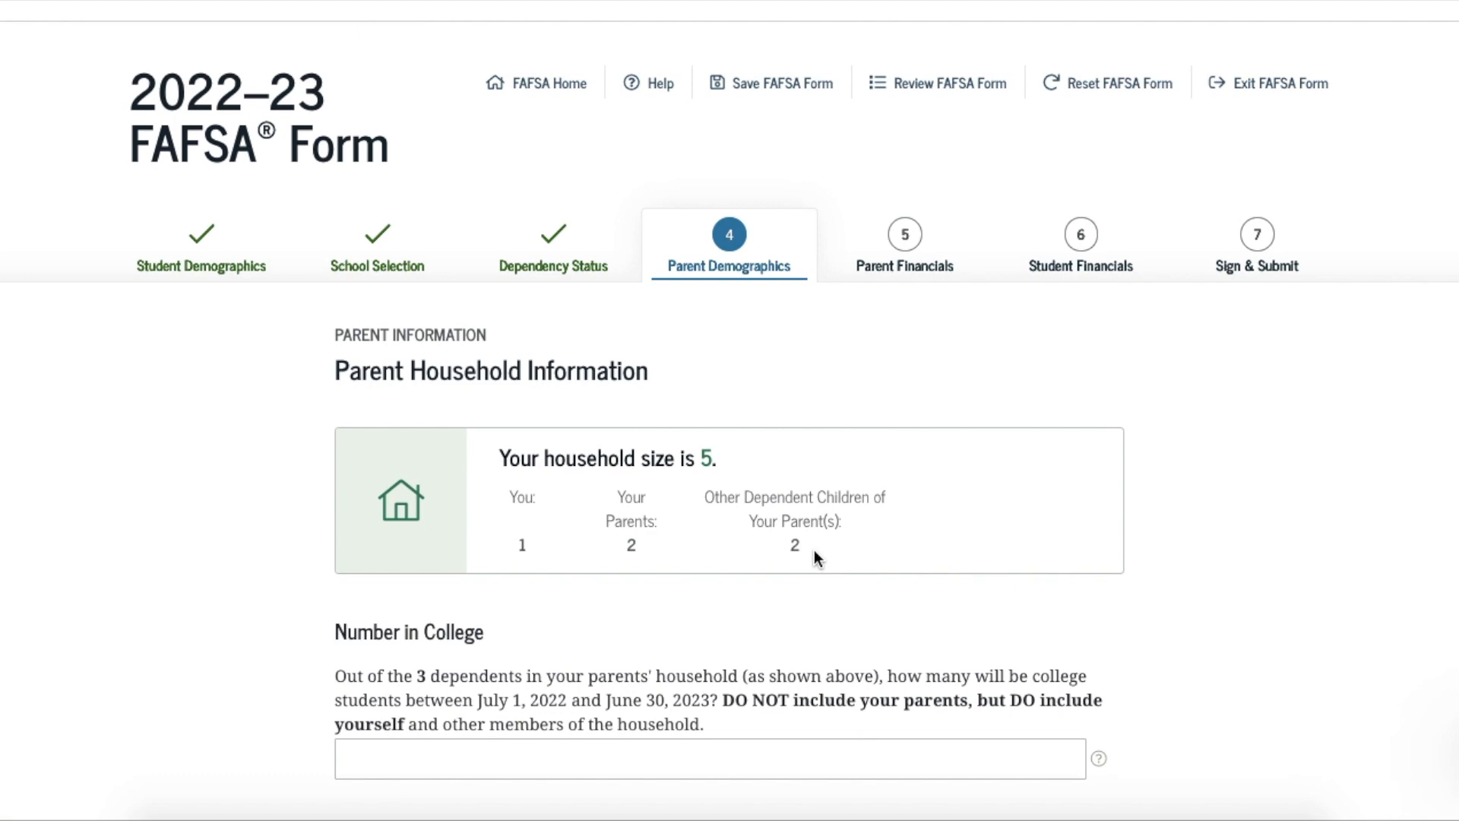
scroll(814, 551, down, 2)
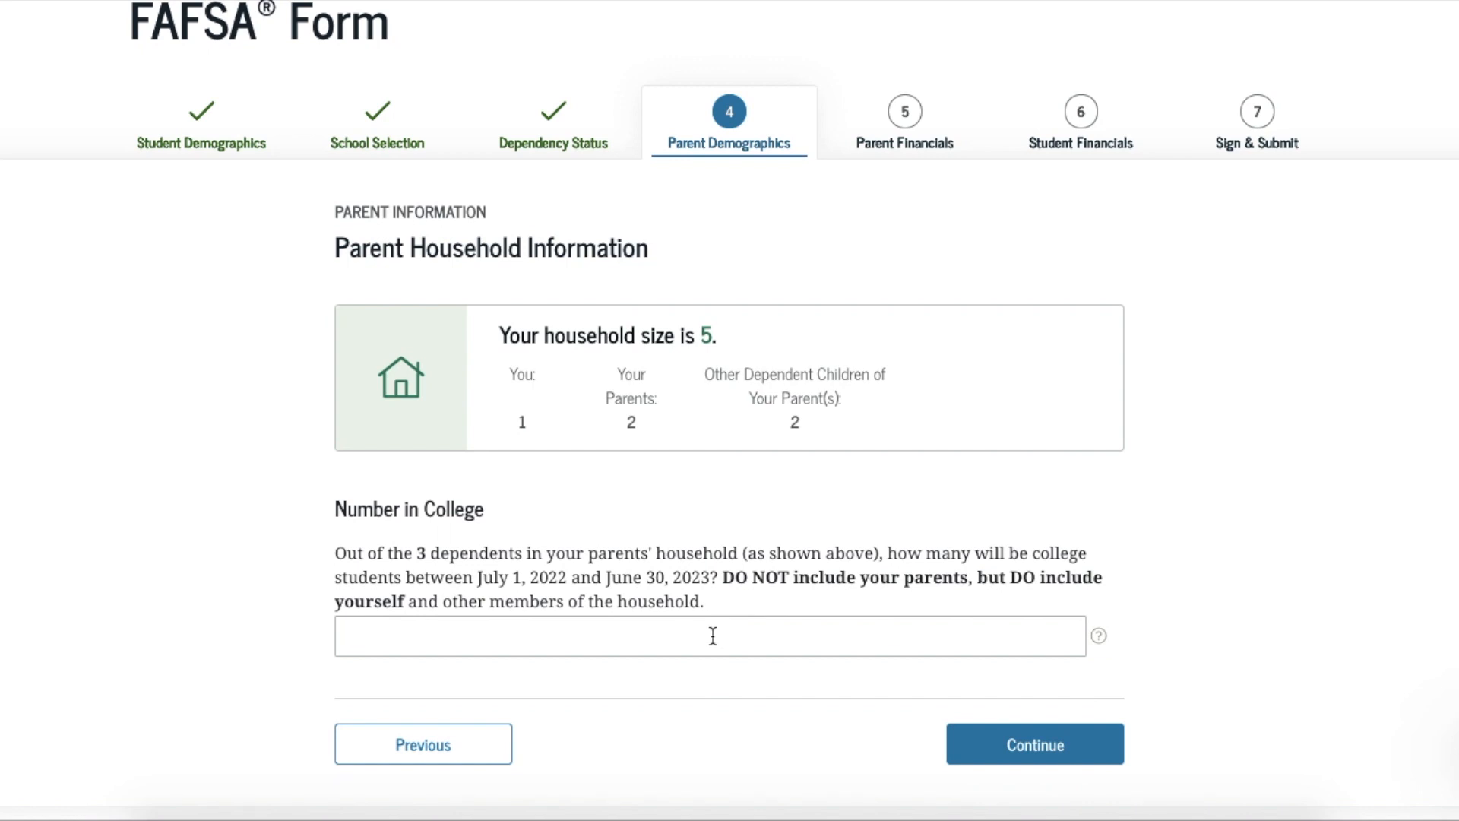
click(693, 636)
text(2)
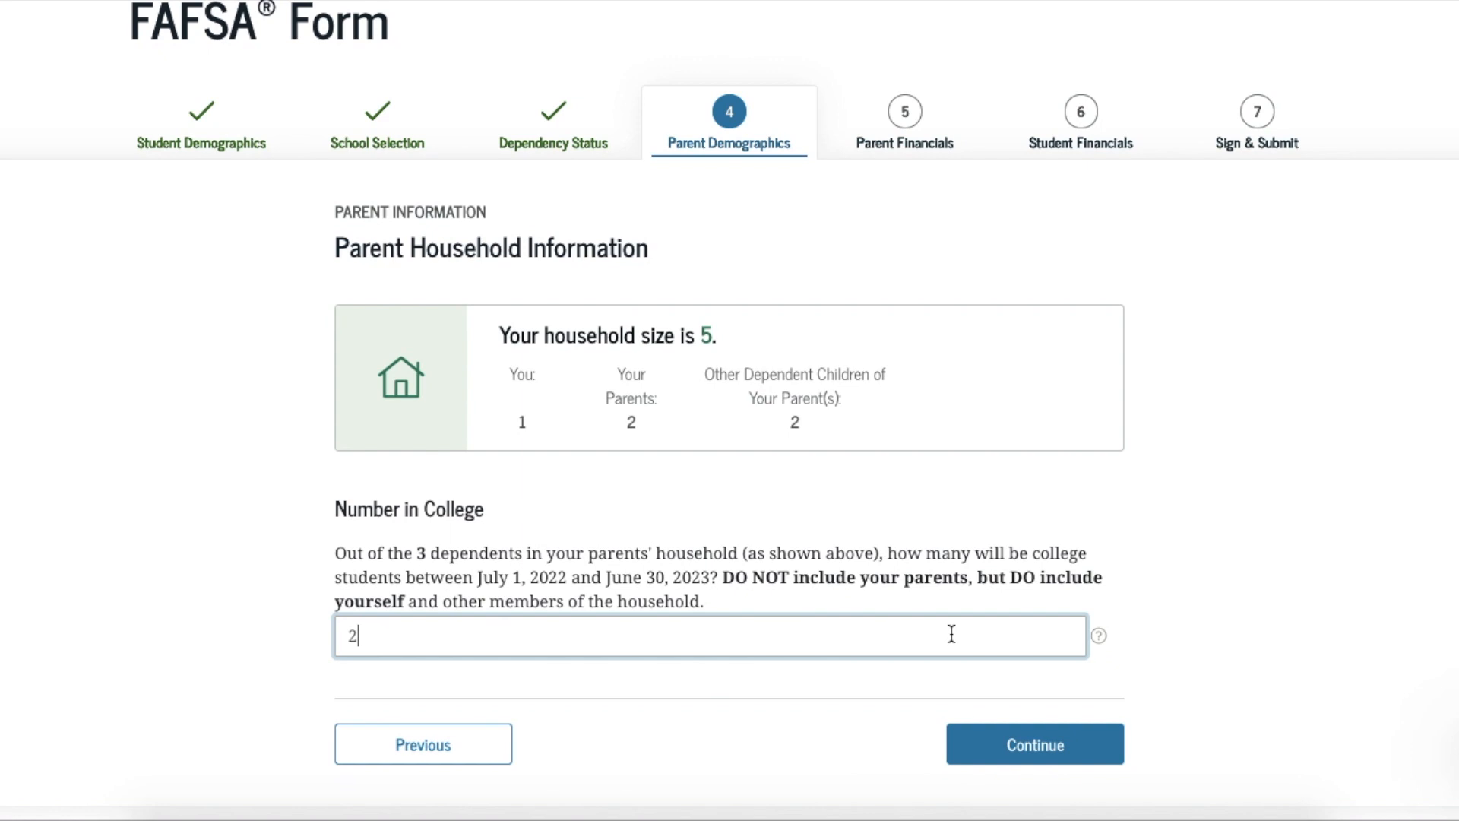
click(985, 746)
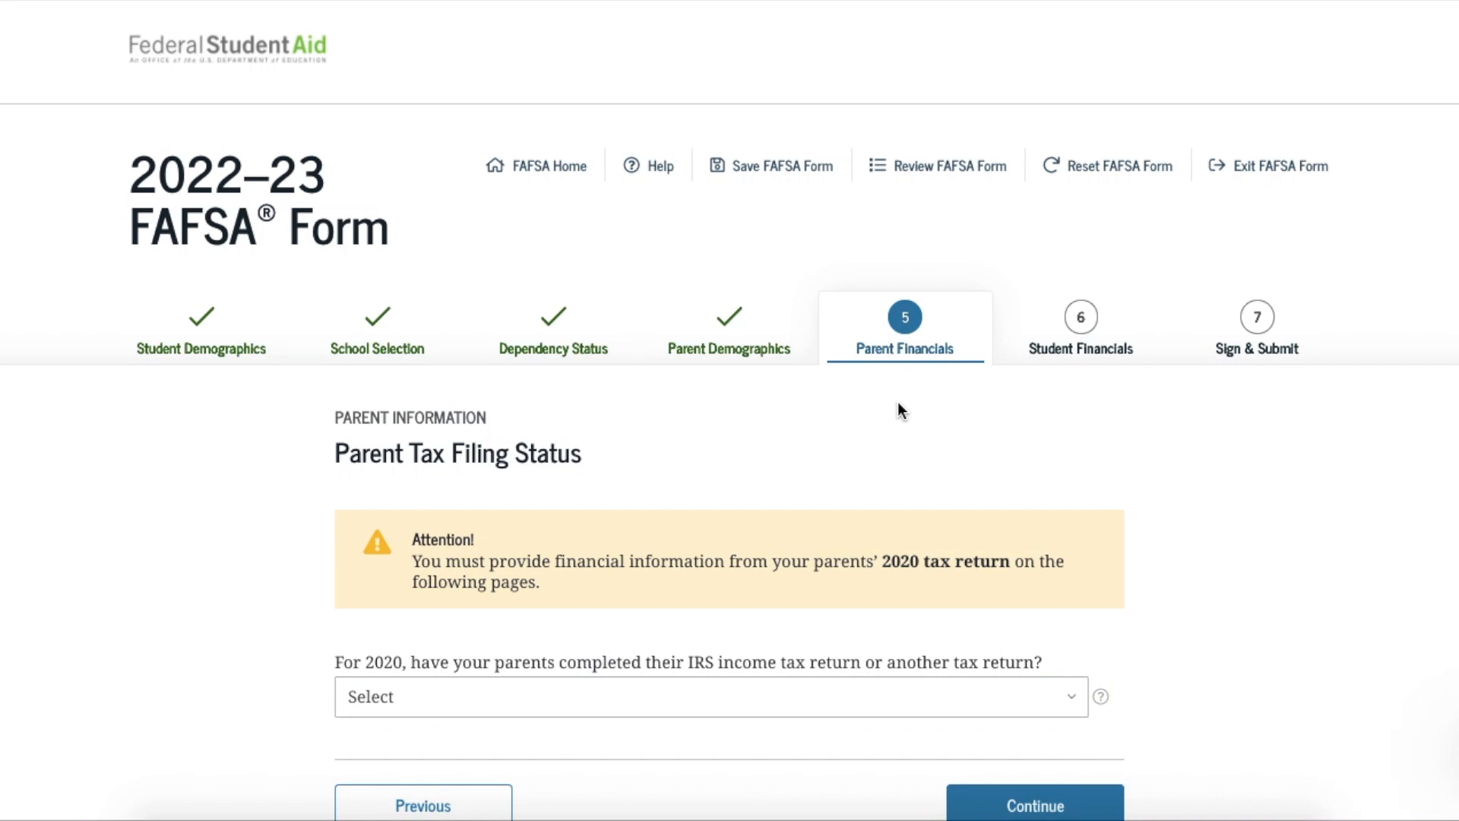
Answer Will file for the parents' 2020 tax return and look over the return-type and filing-status choices
scroll(751, 508, down, 2)
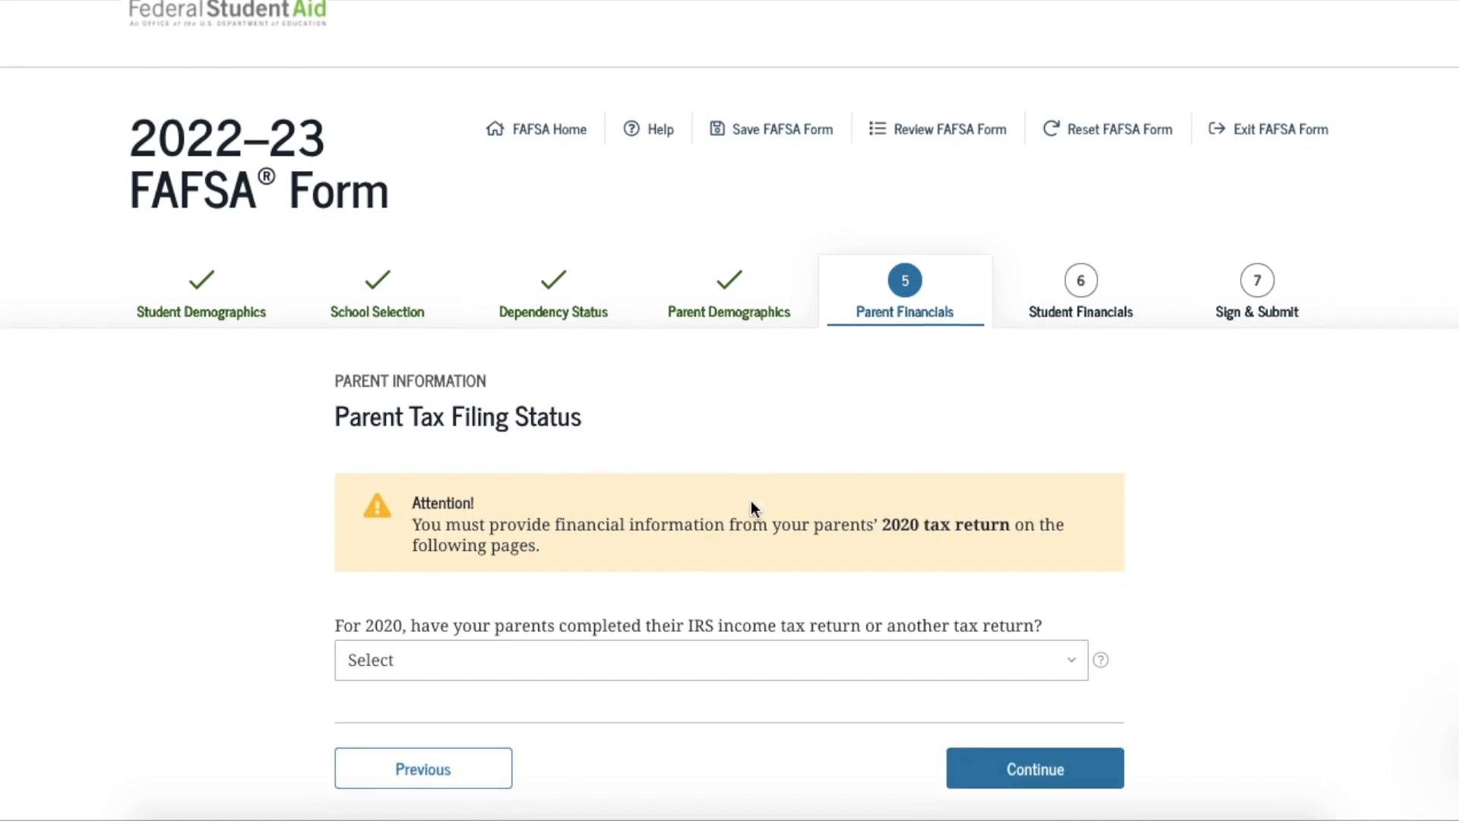
click(696, 576)
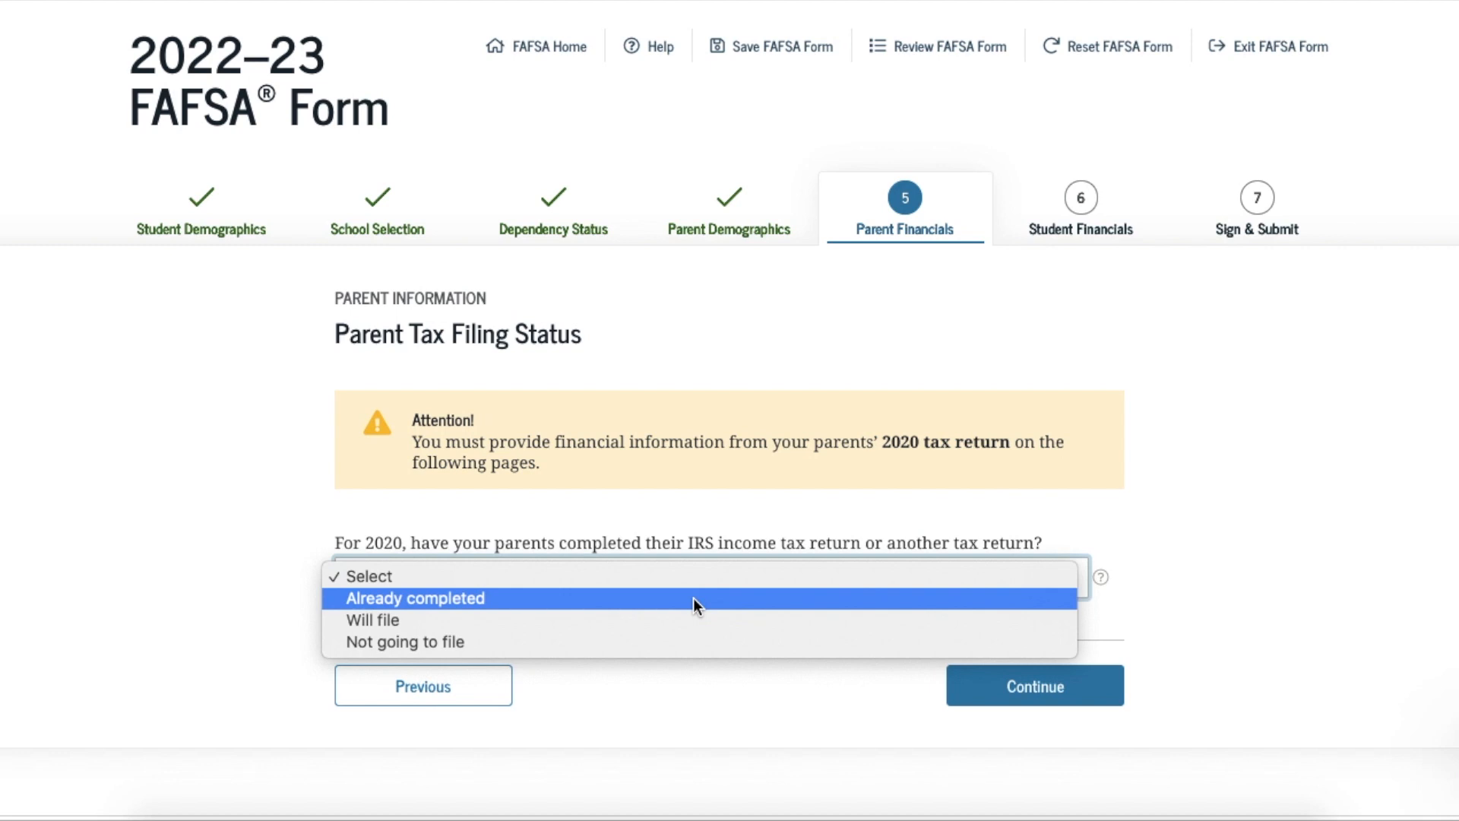
click(684, 622)
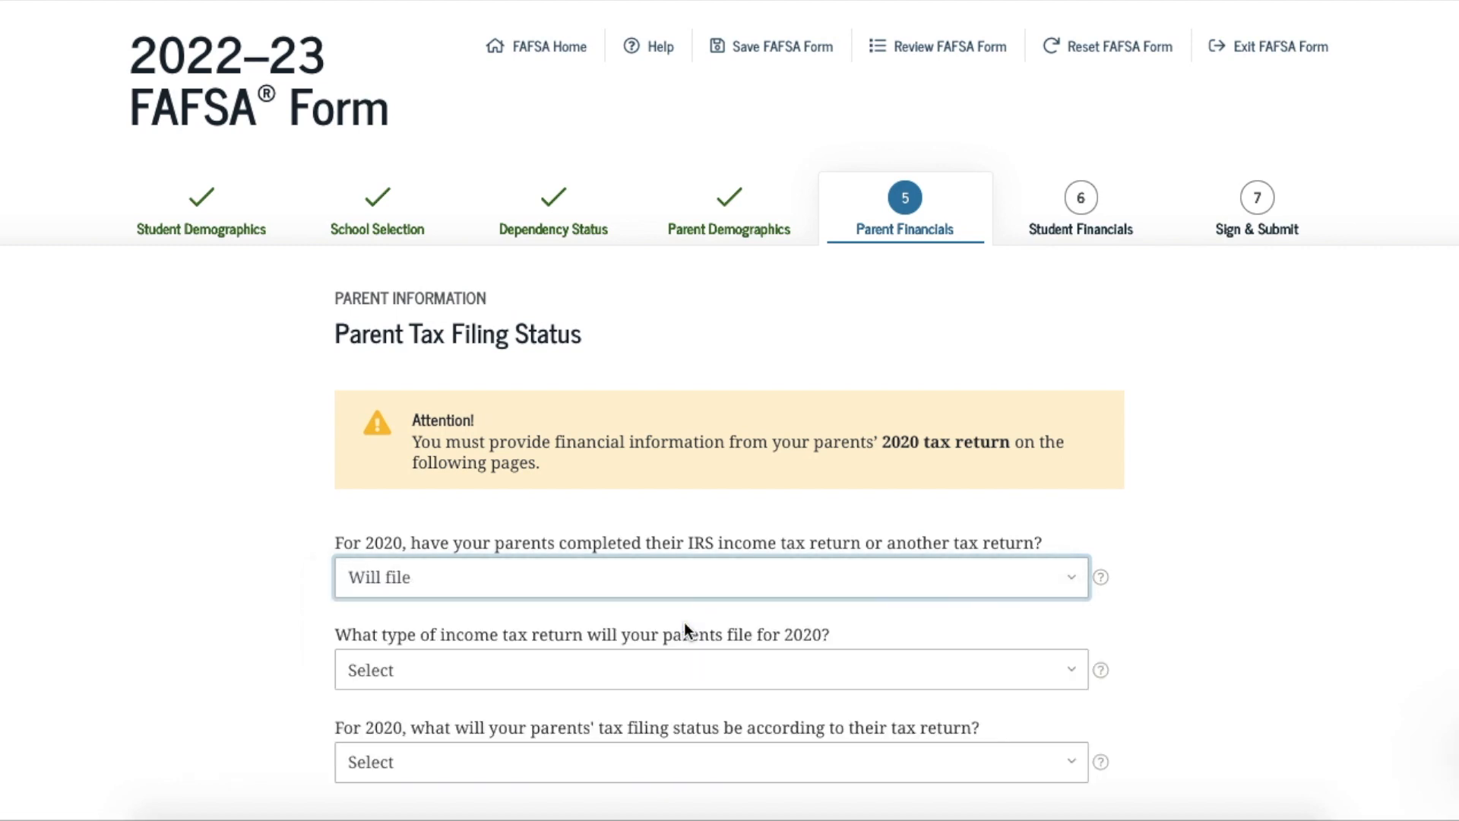
scroll(684, 621, down, 1)
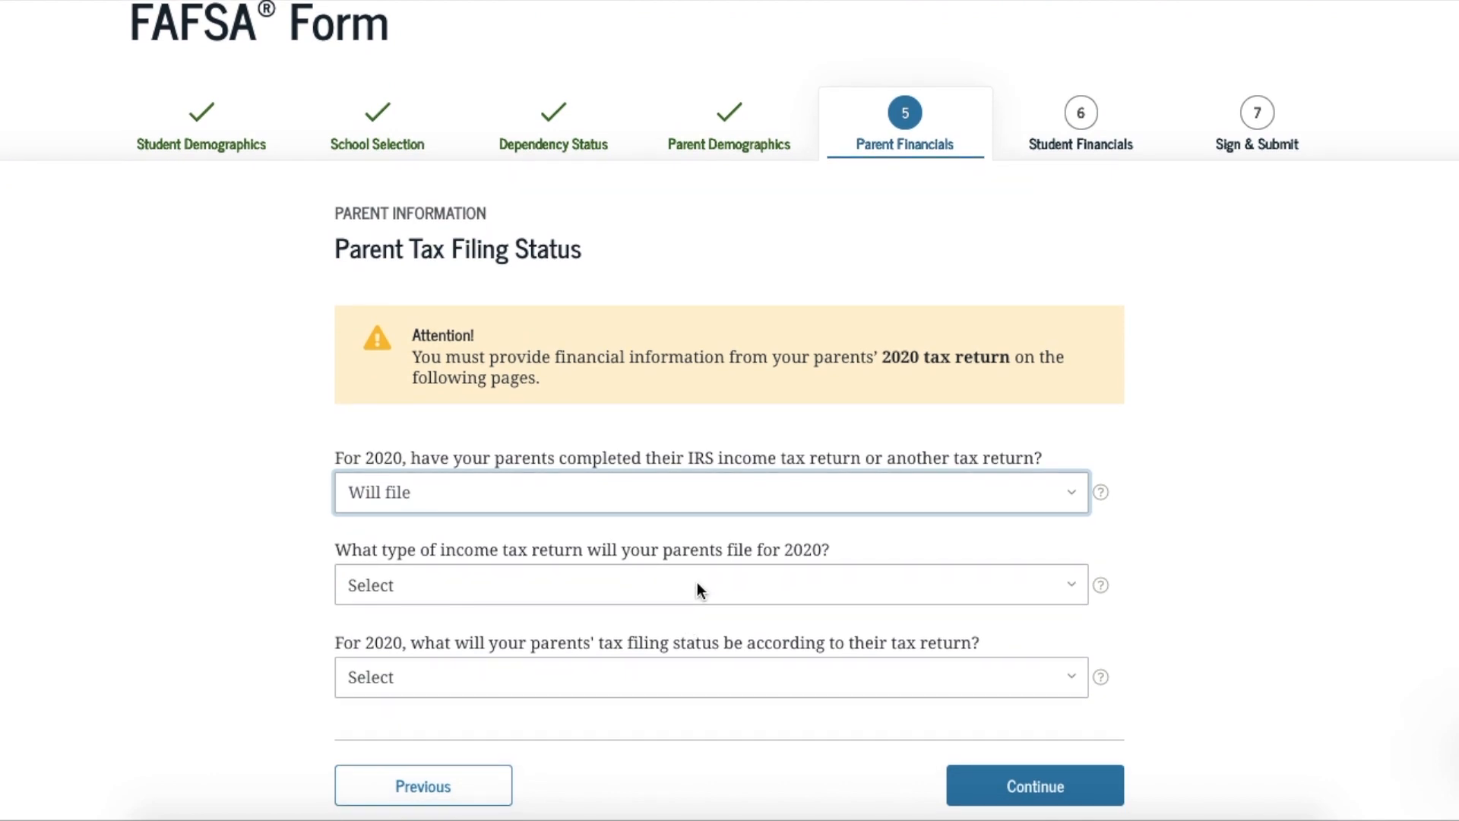
click(700, 591)
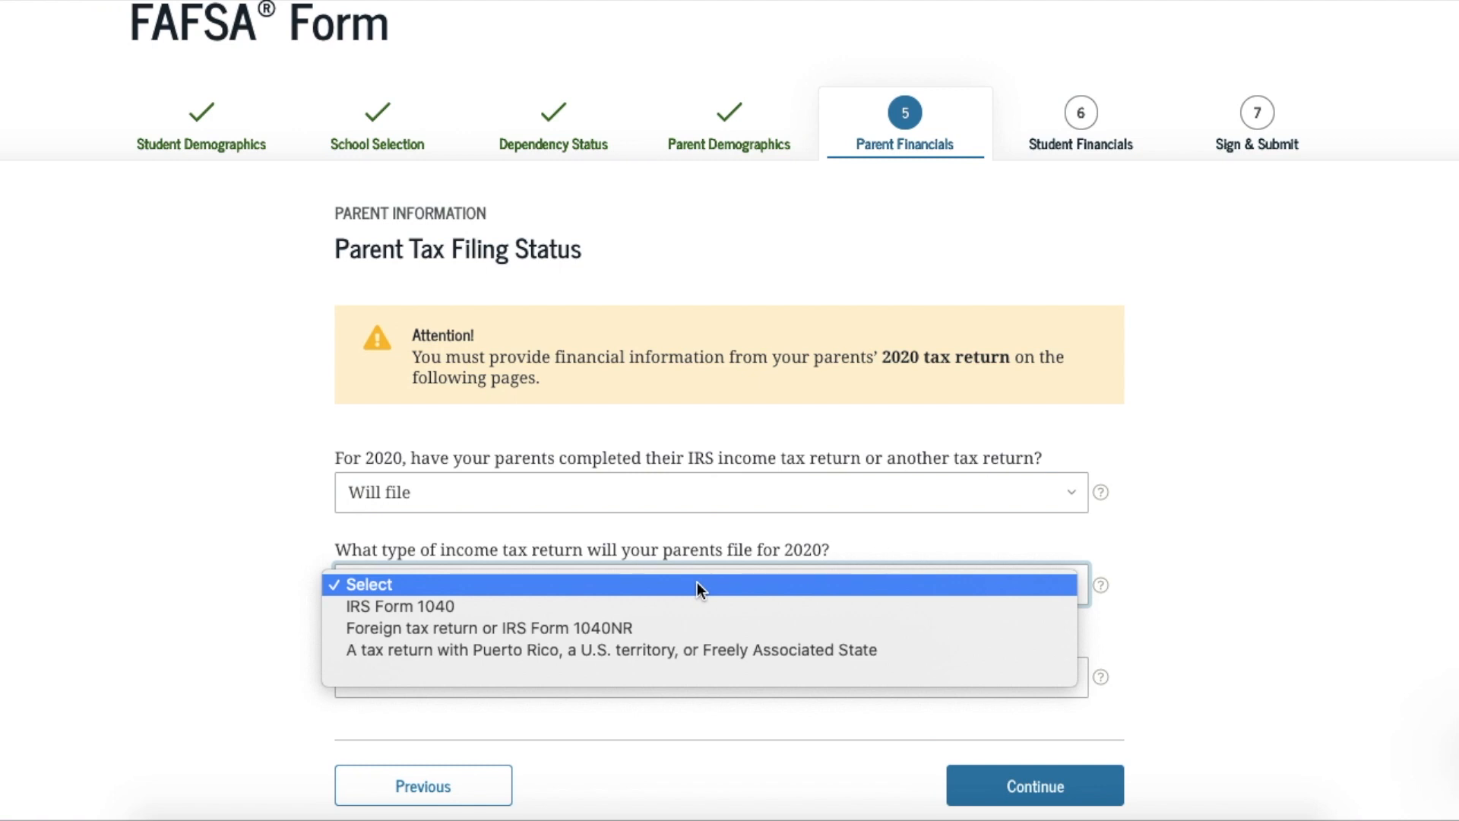
click(1156, 554)
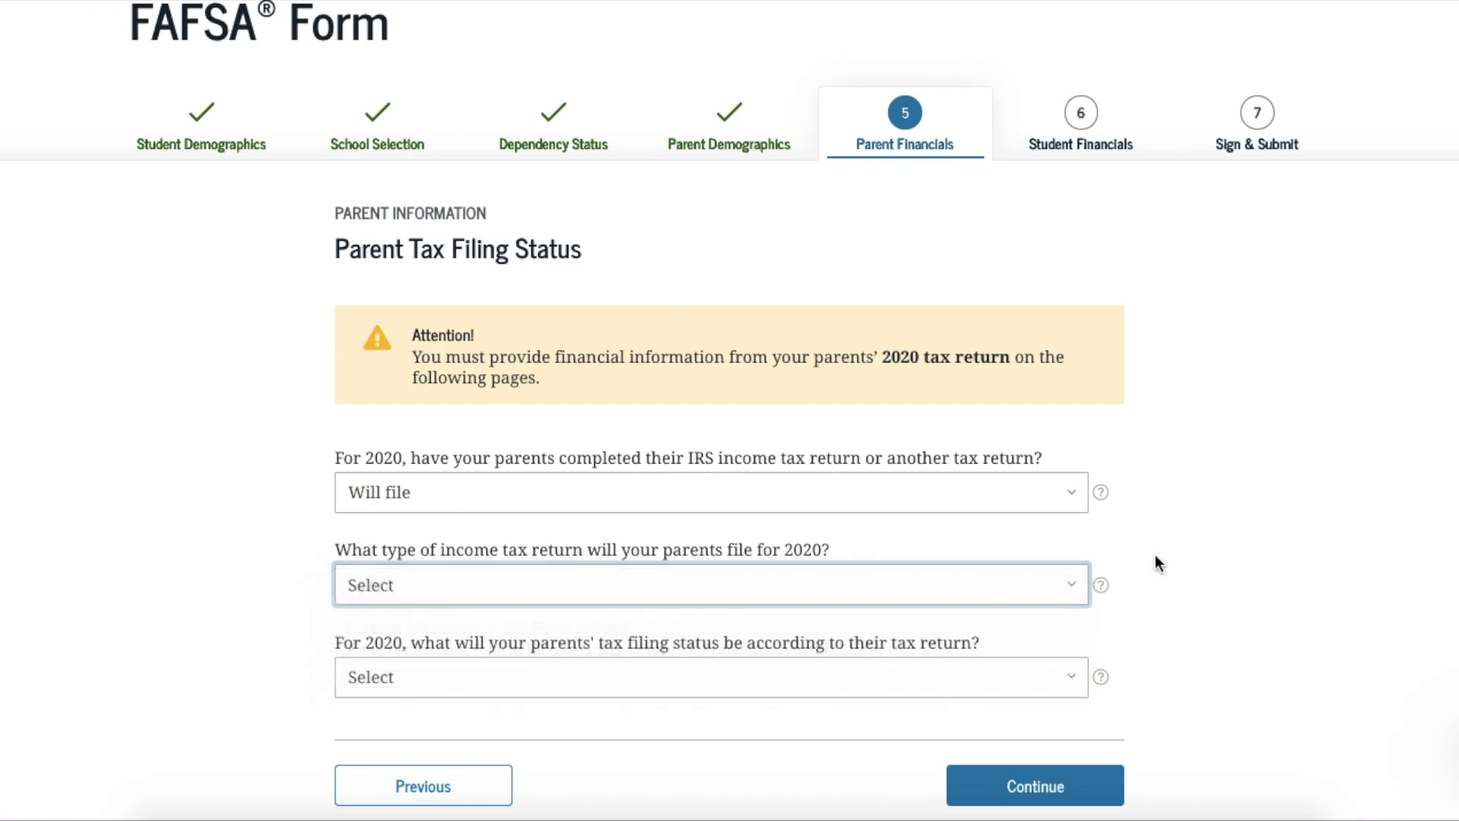
click(1060, 679)
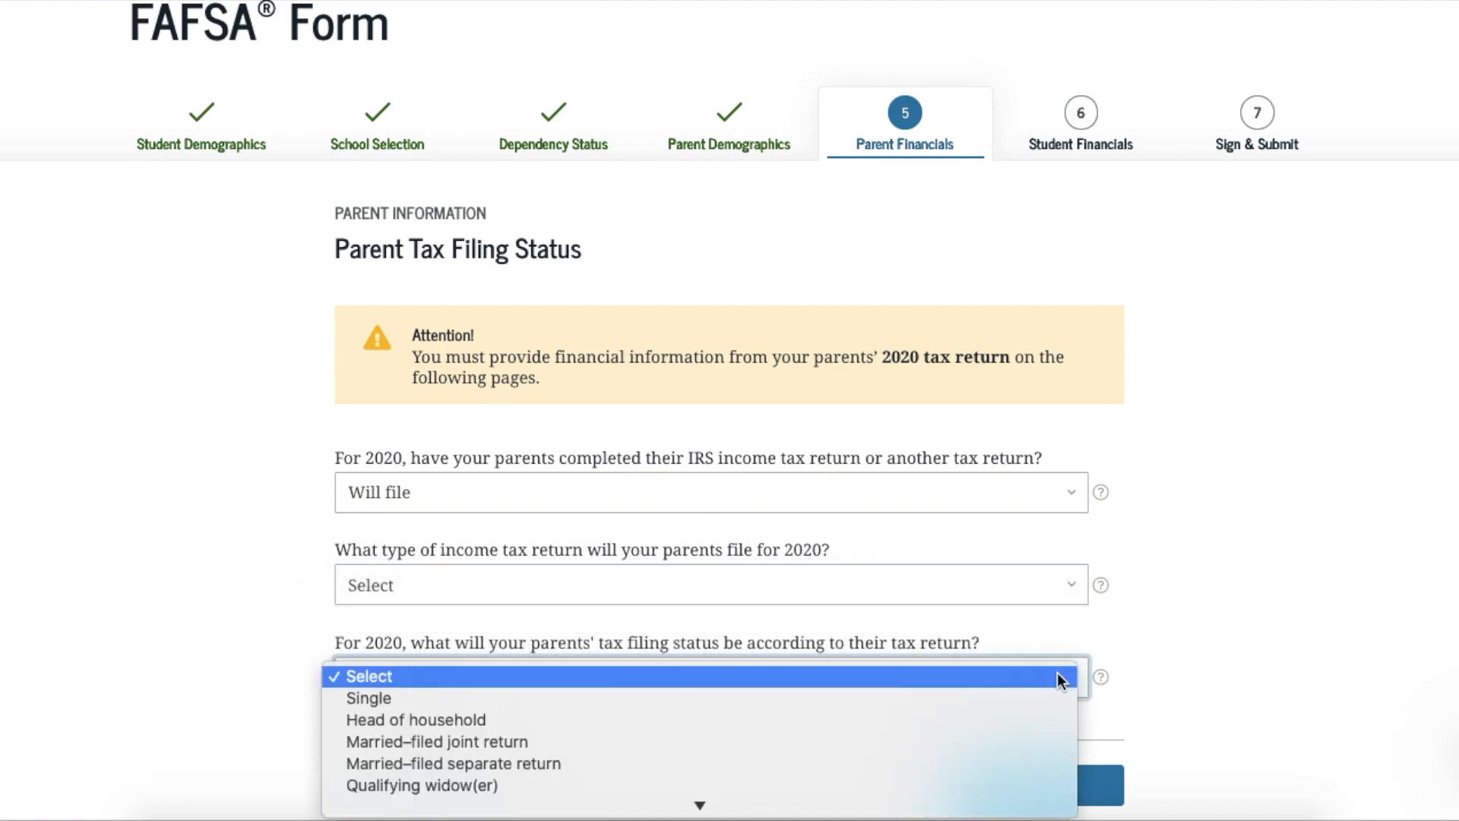
click(1205, 576)
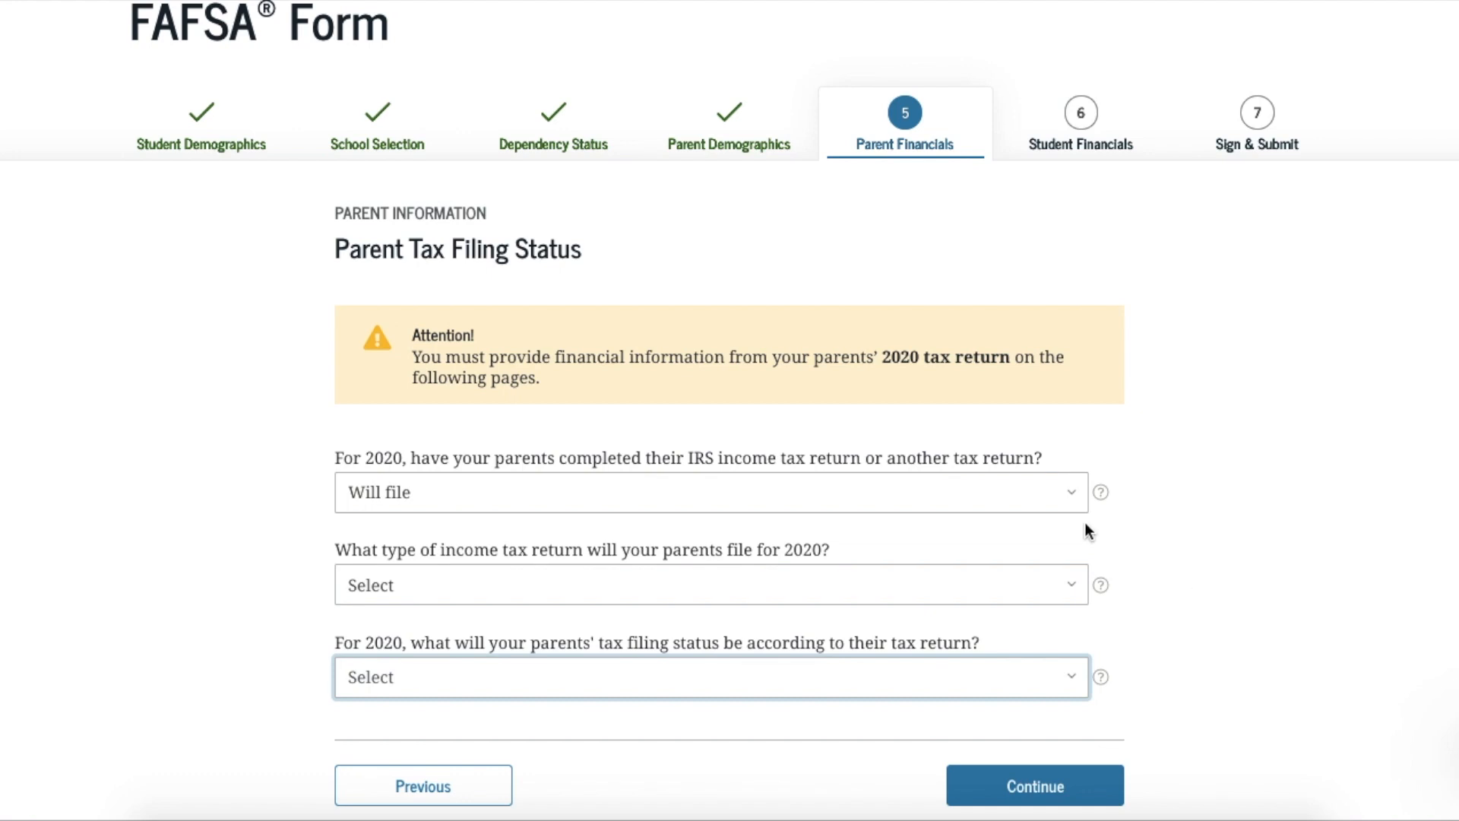
Change the parents' 2020 tax-return answer to Not going to file
click(1066, 491)
click(998, 521)
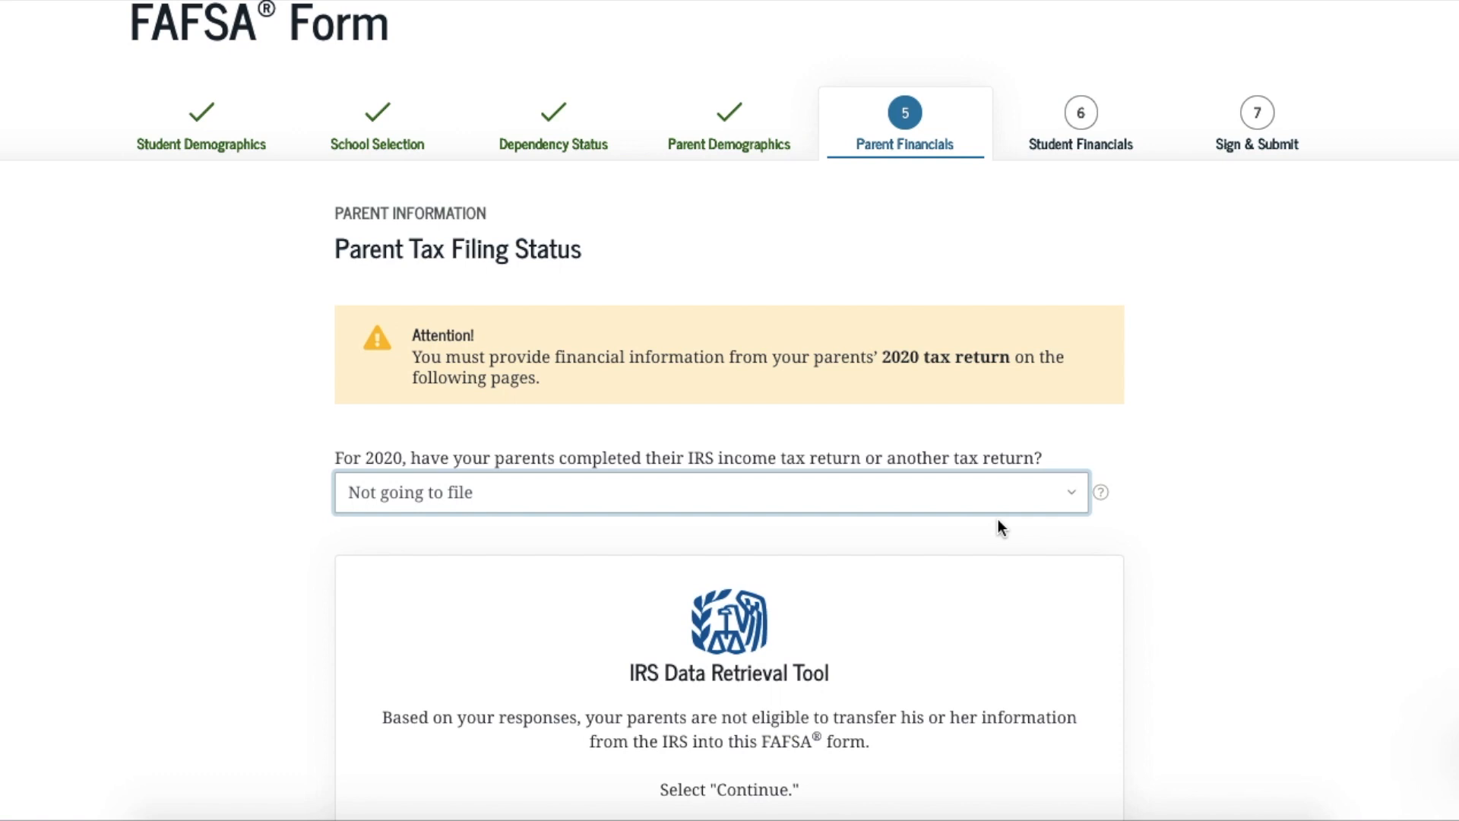
scroll(998, 525, down, 3)
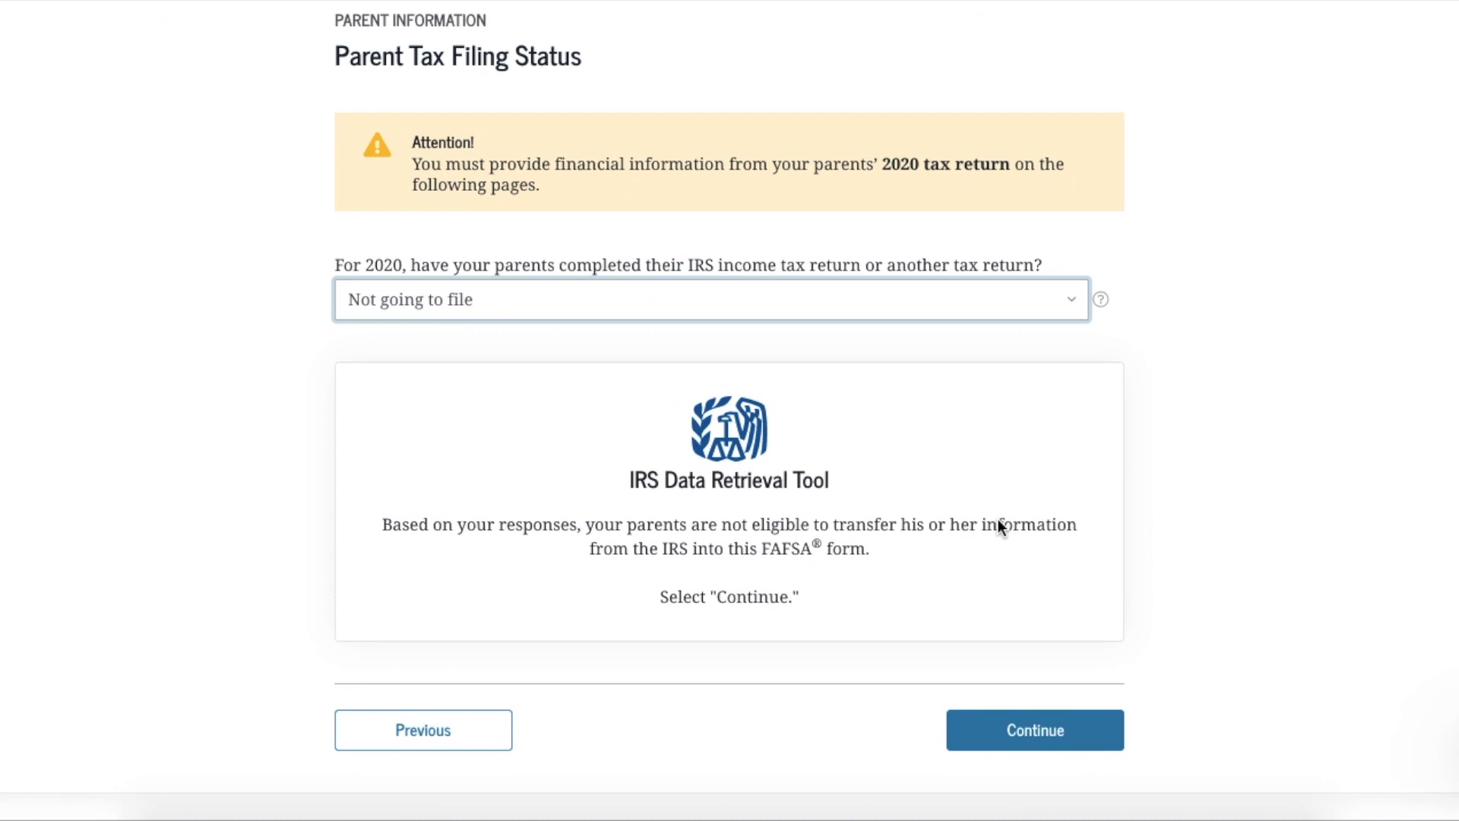
scroll(1052, 397, up, 1)
Mark the parents' 2020 return as already completed on IRS Form 1040
click(1079, 356)
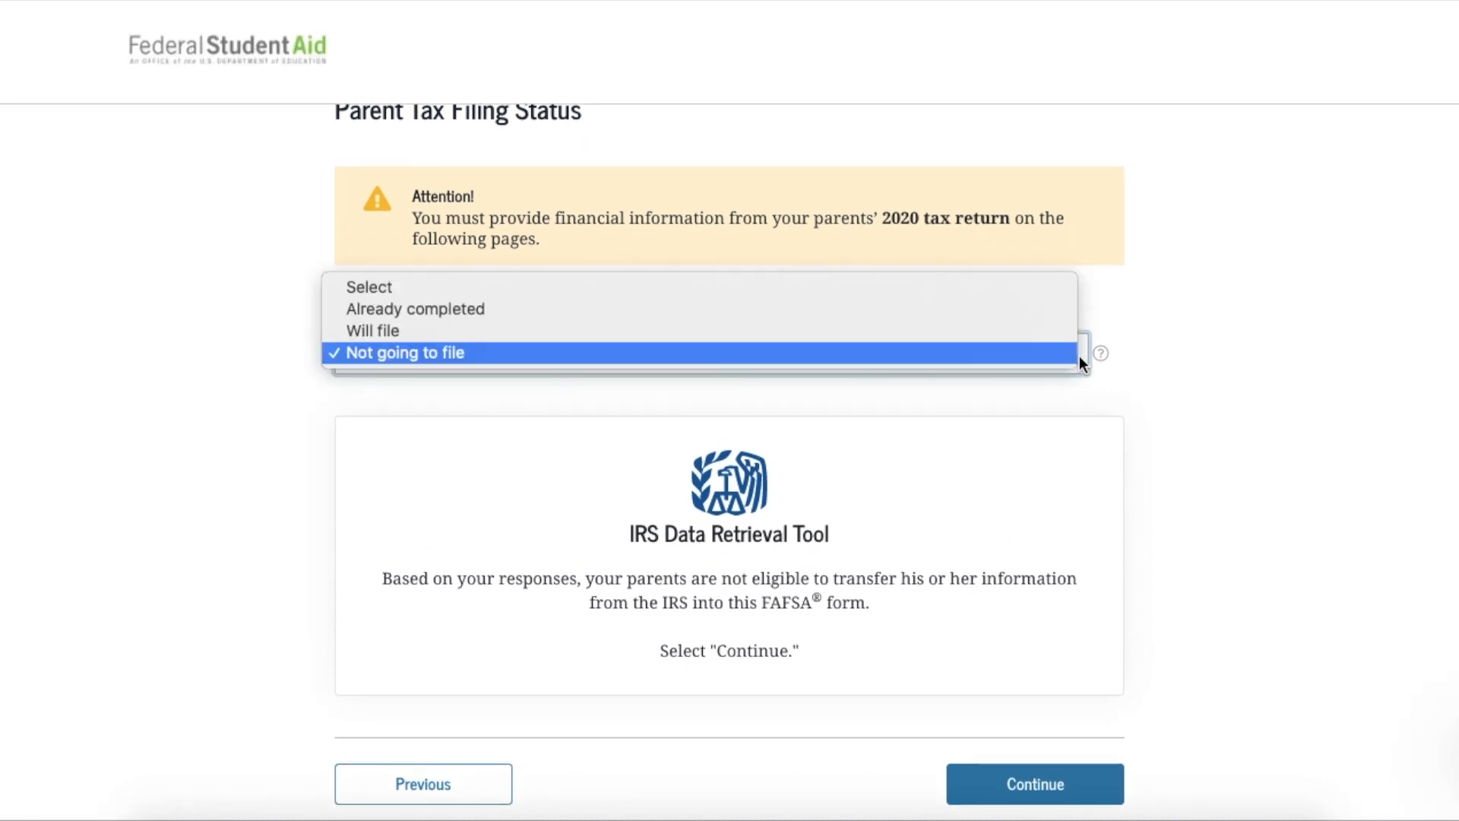
click(838, 309)
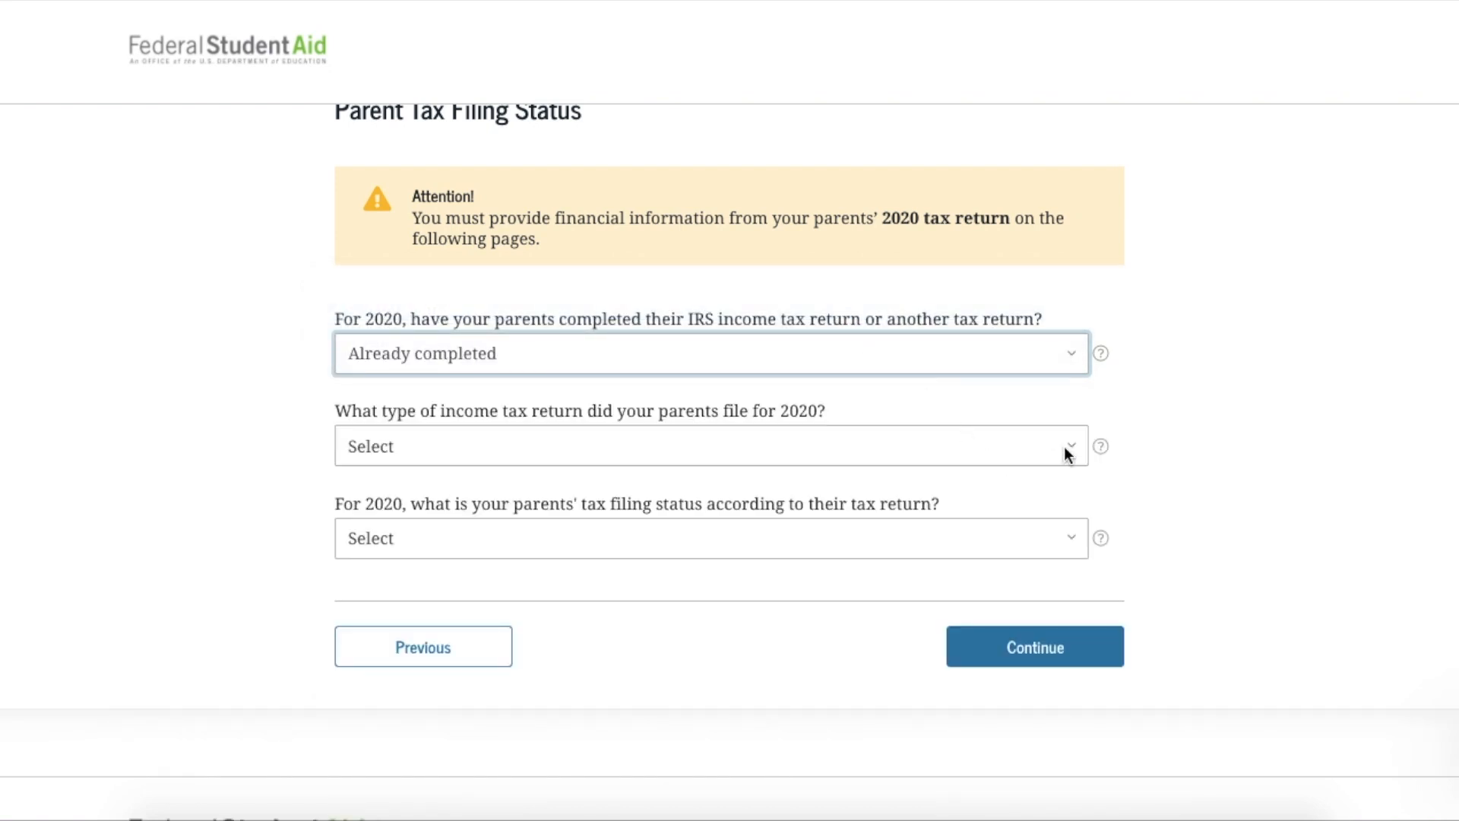
click(1064, 454)
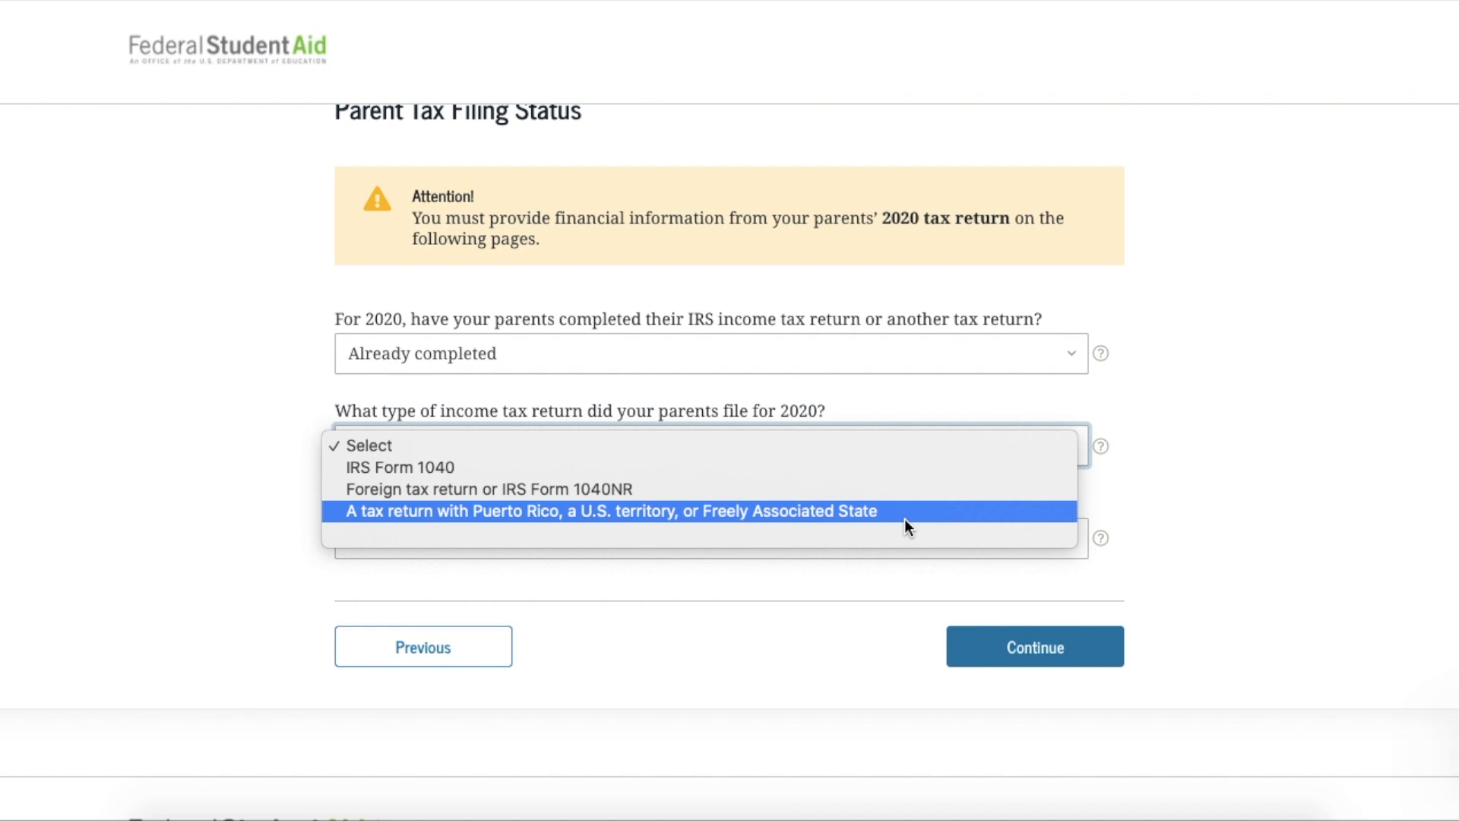
click(865, 467)
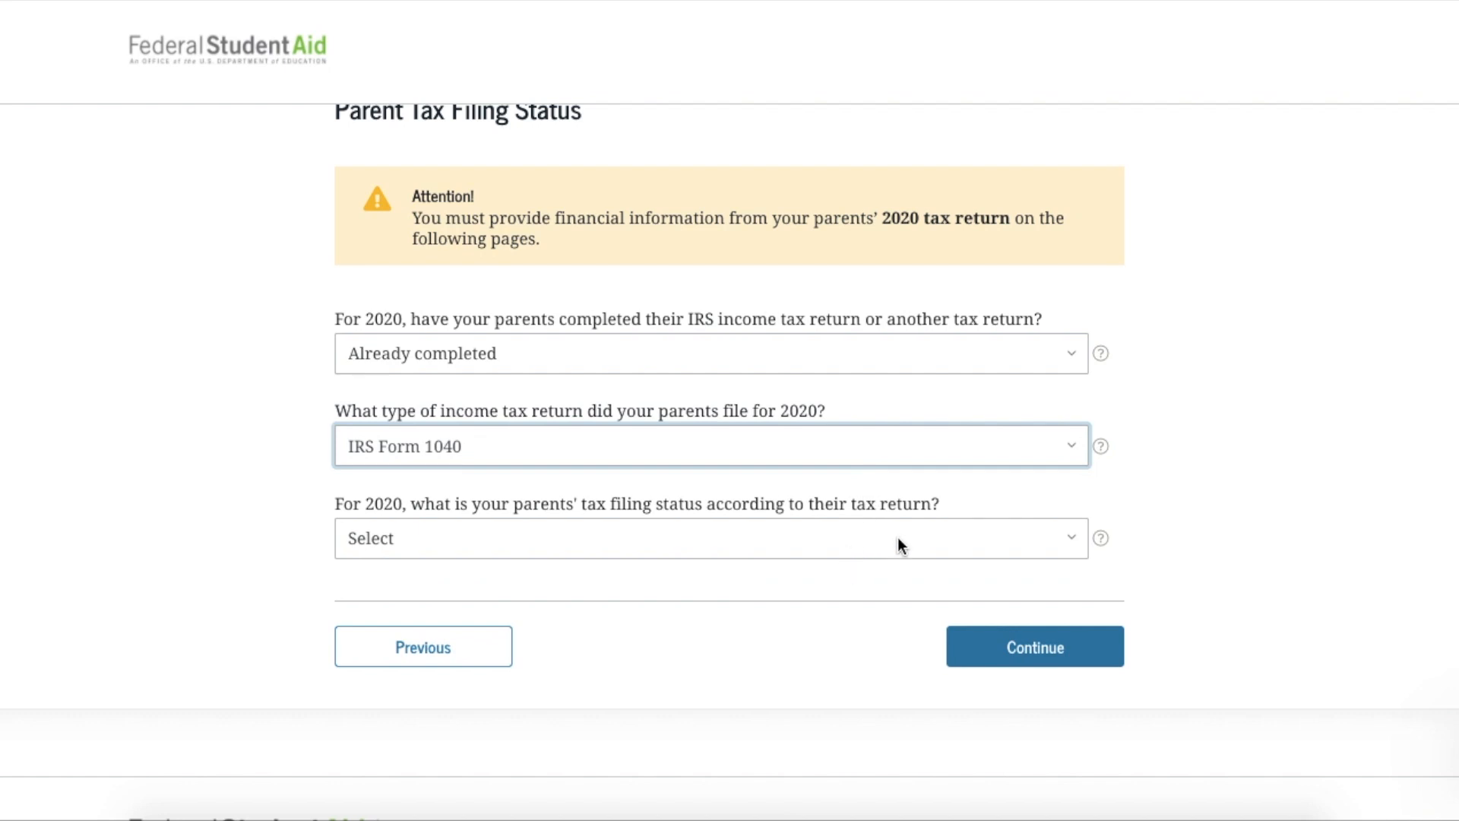
Bring up the help explanation for the parents' filing status question
click(1070, 543)
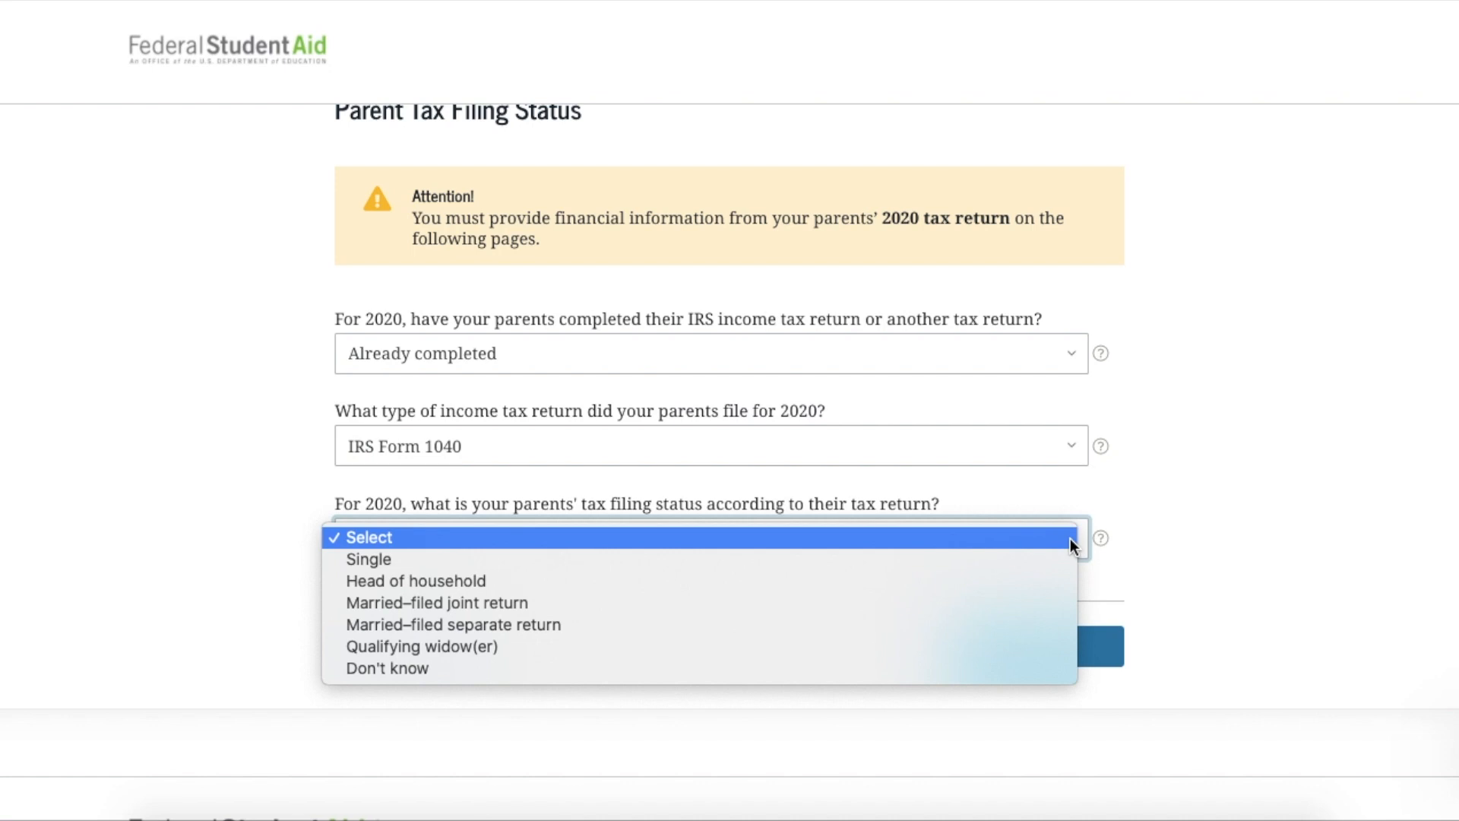
click(1171, 516)
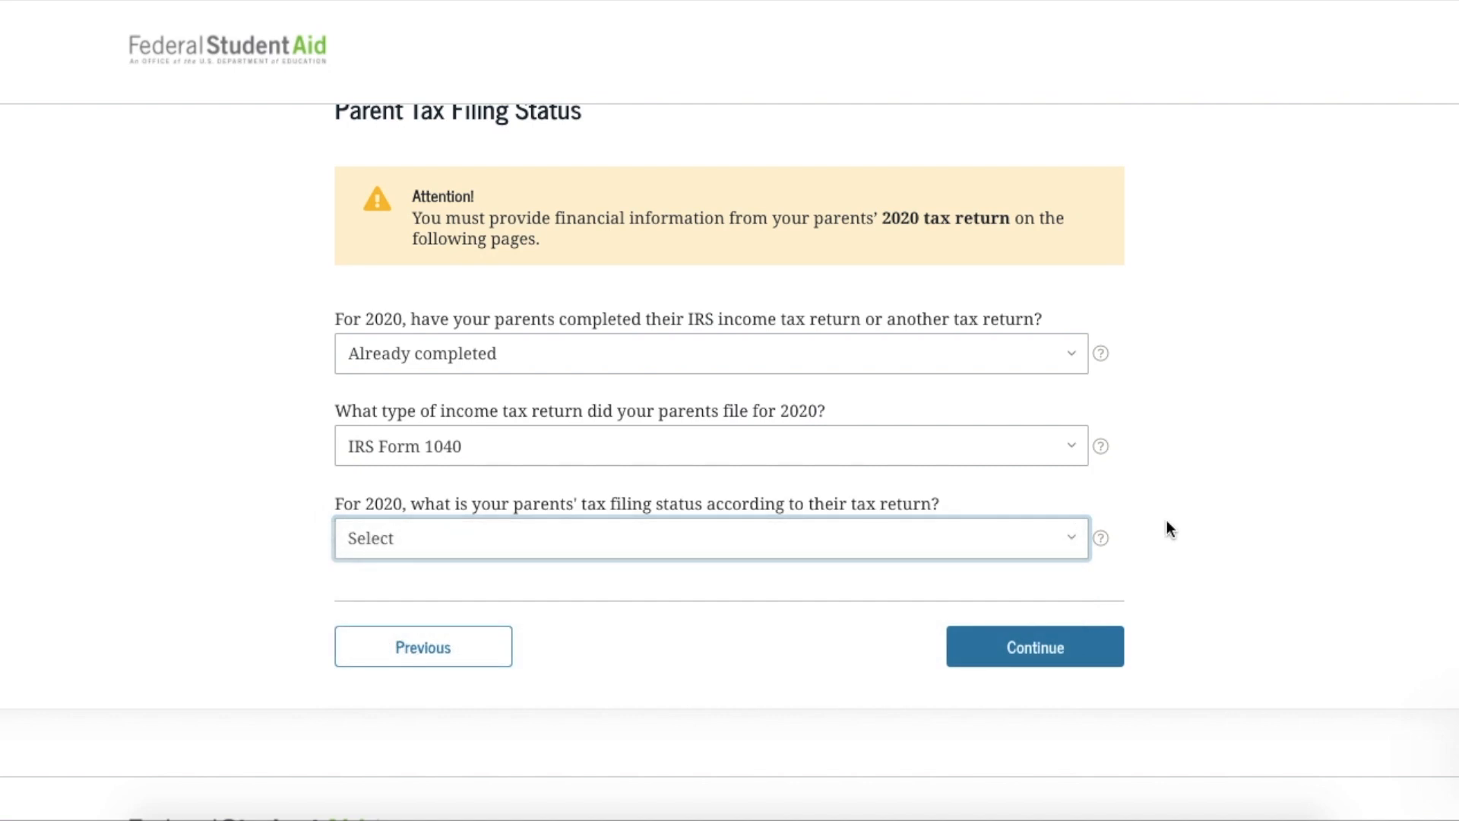
click(1102, 539)
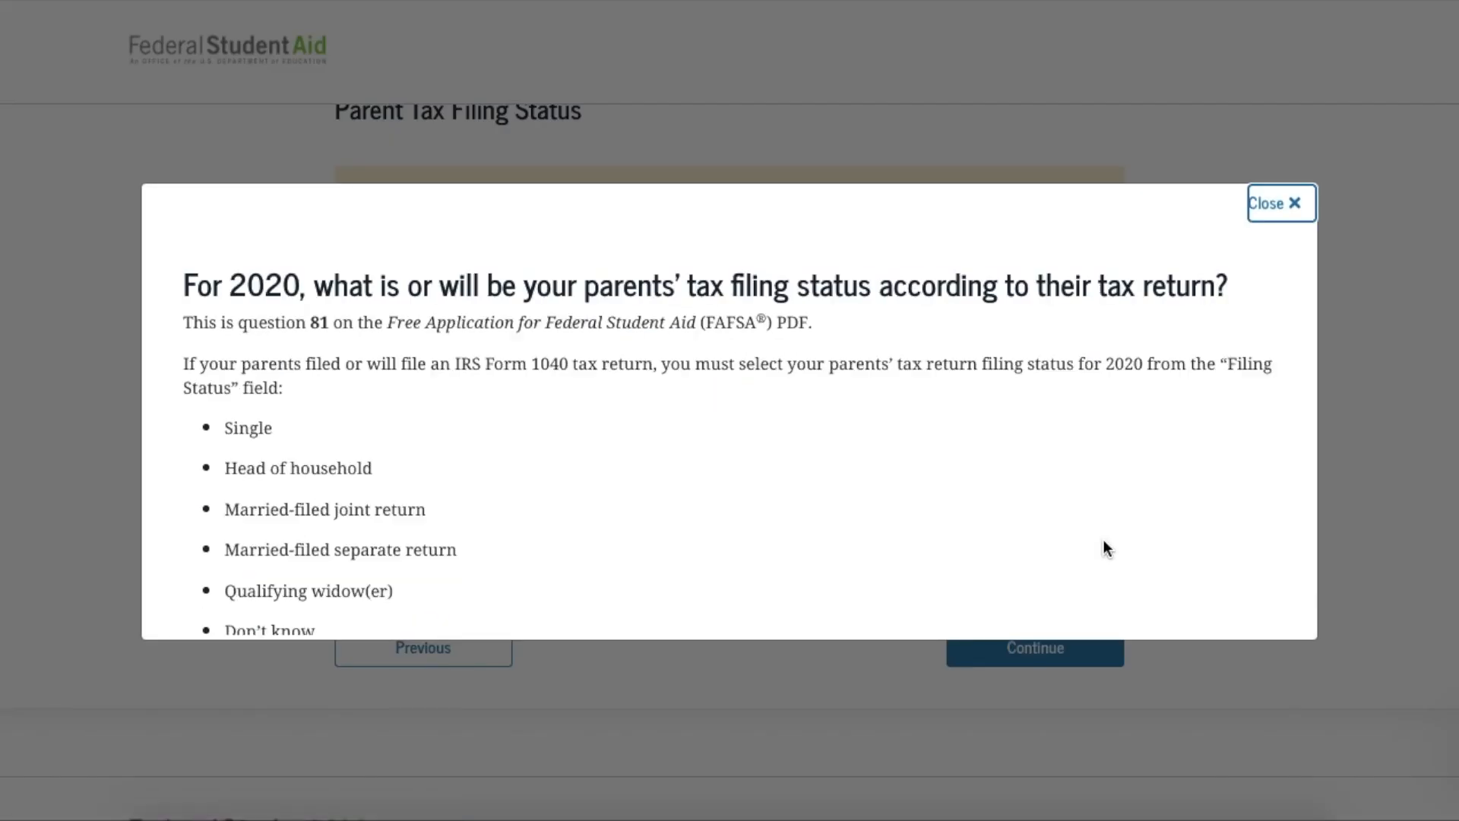
Set the parents' filing status to Married–filed joint return and proceed to the IRS login
scroll(1104, 543, down, 5)
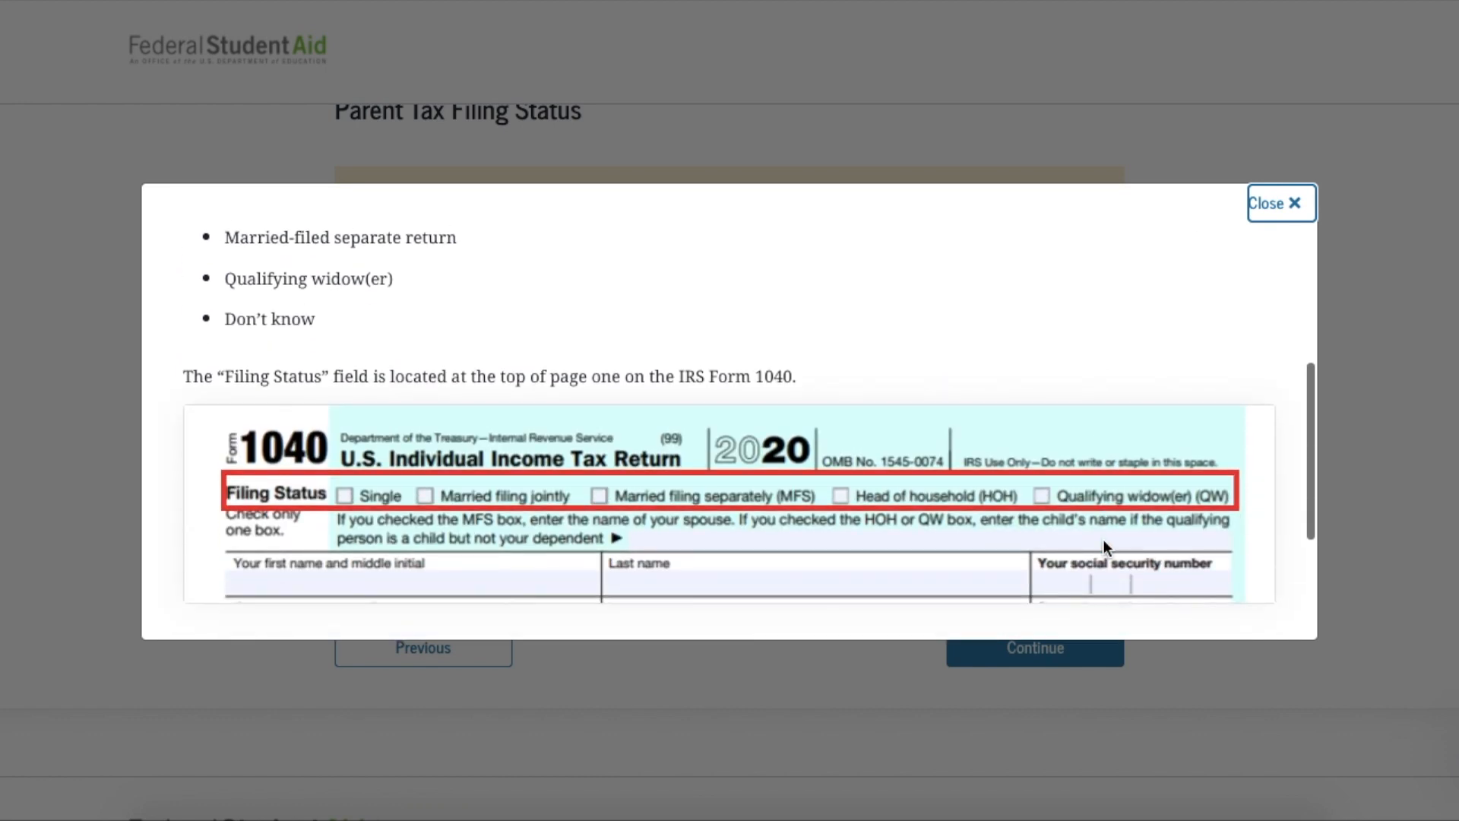
scroll(1103, 541, down, 2)
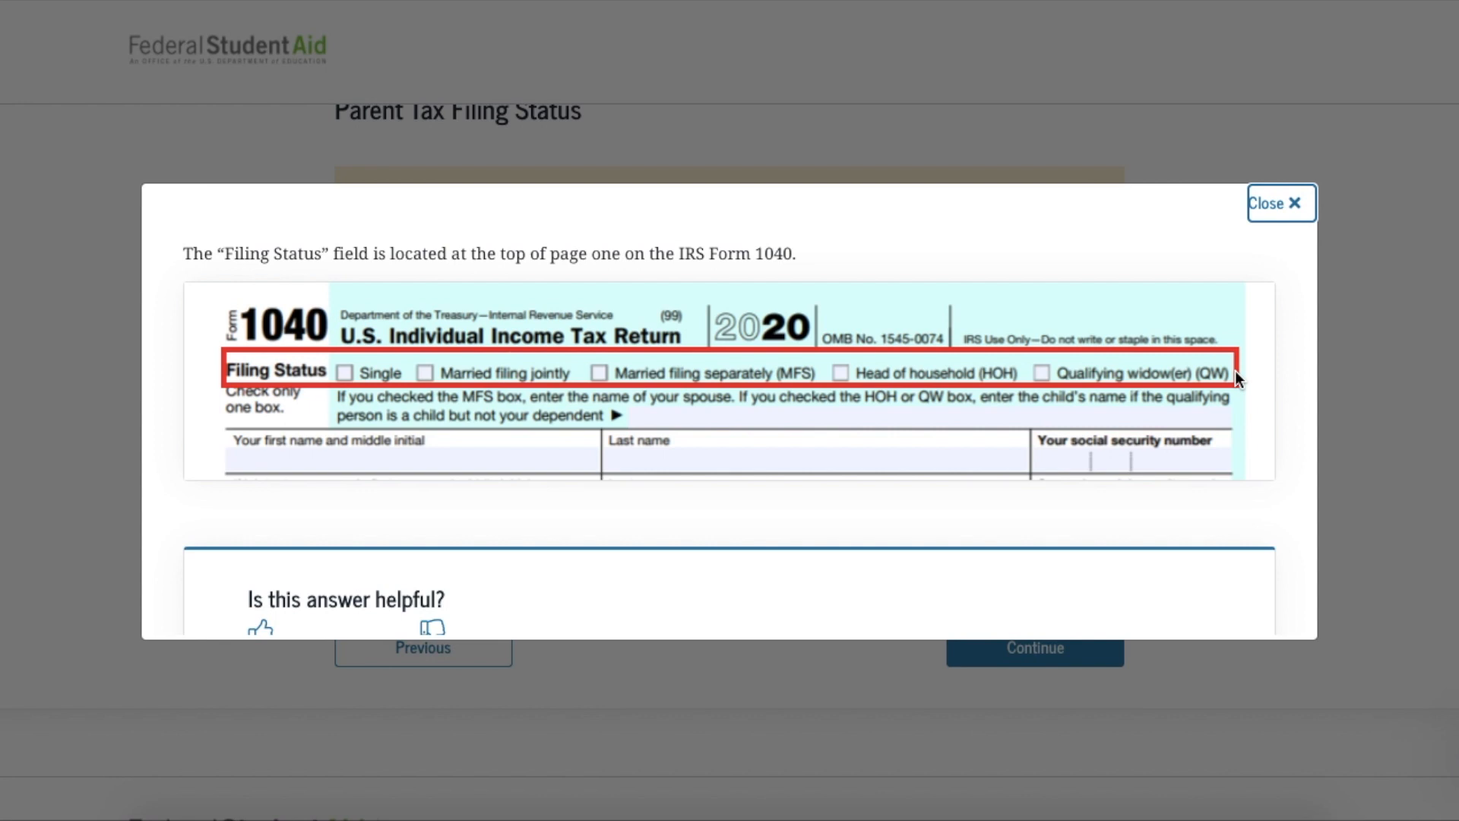
click(1282, 226)
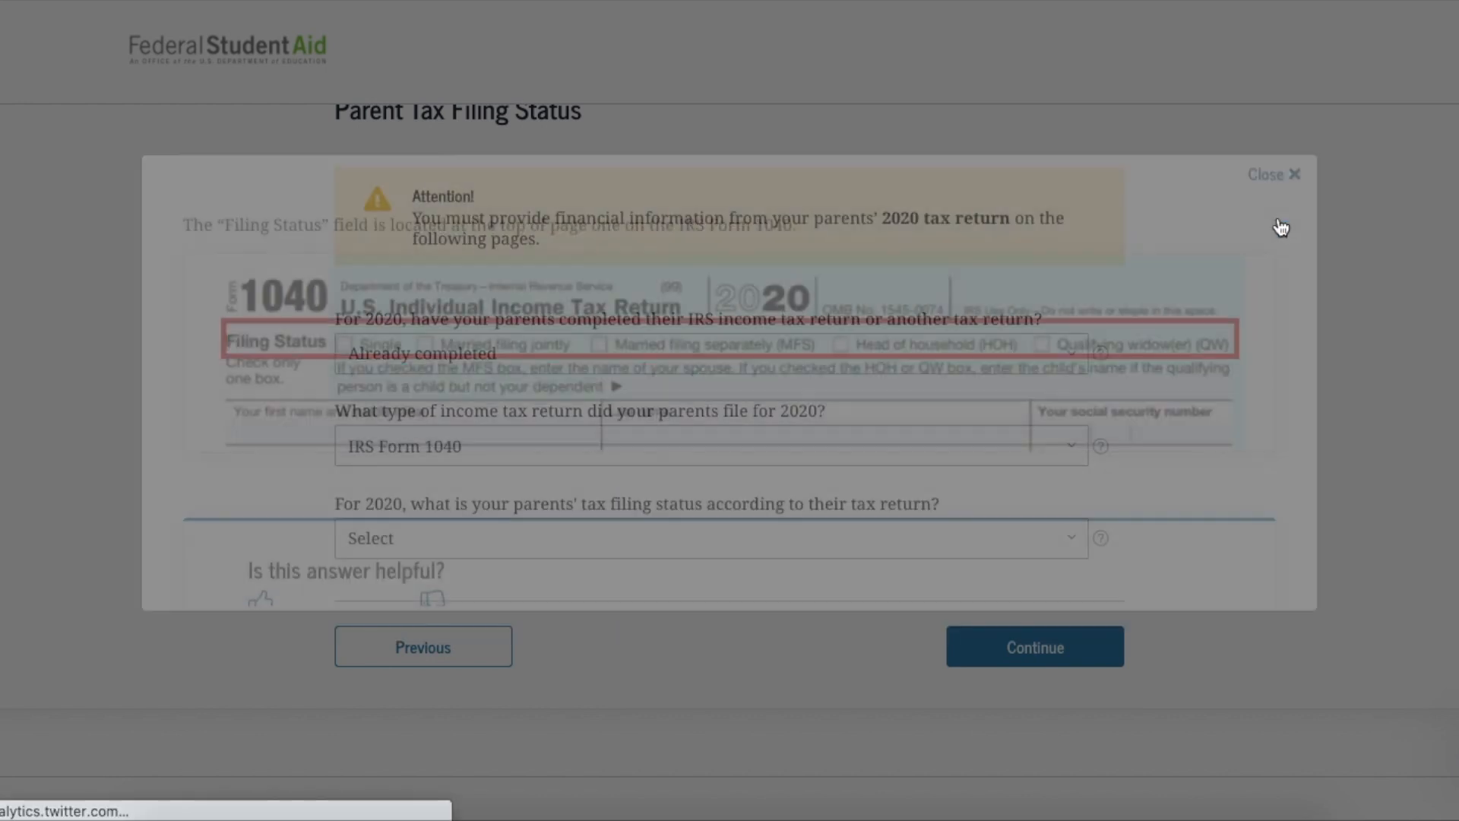
click(1073, 542)
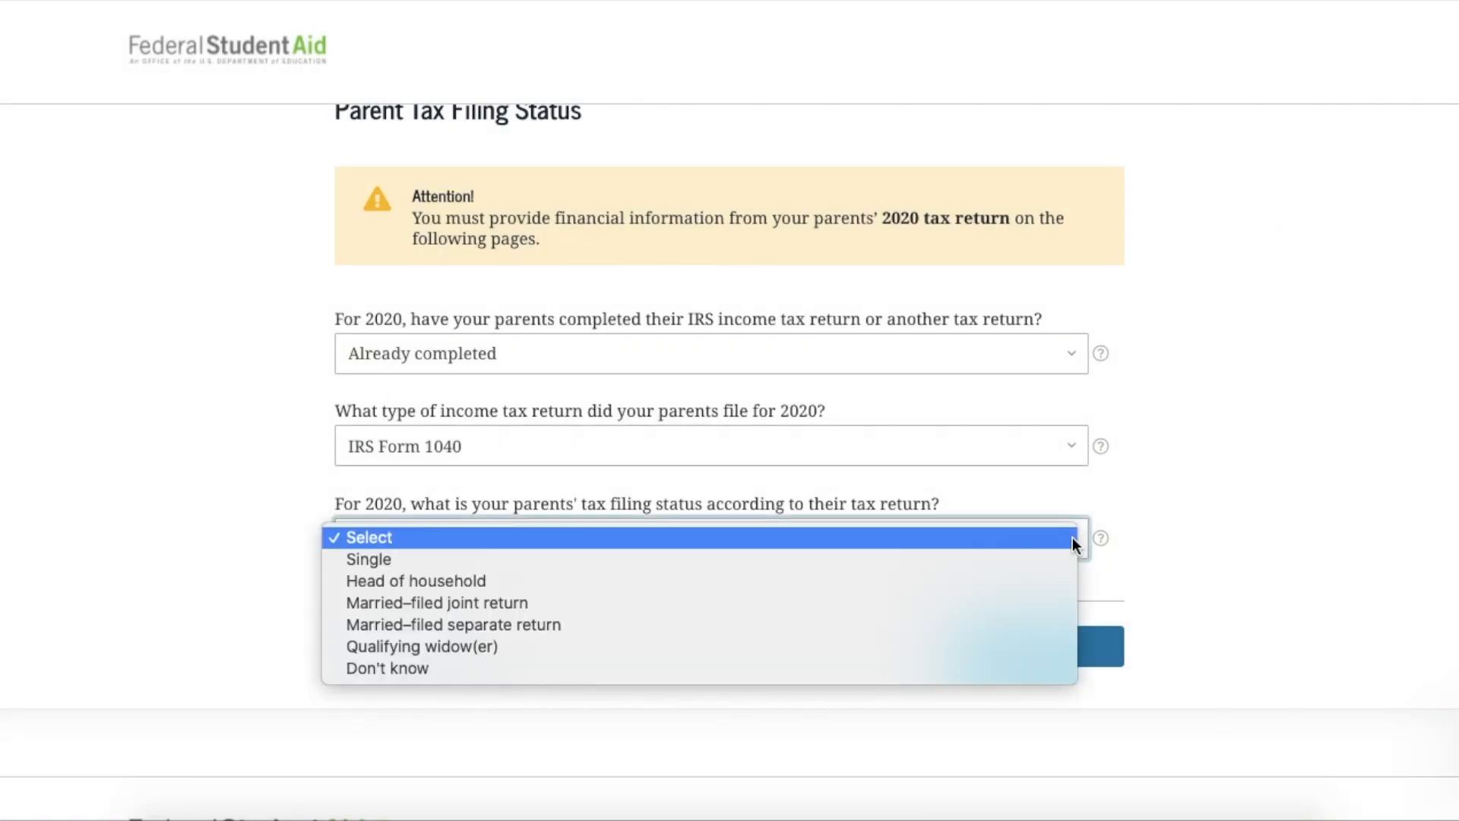
click(934, 602)
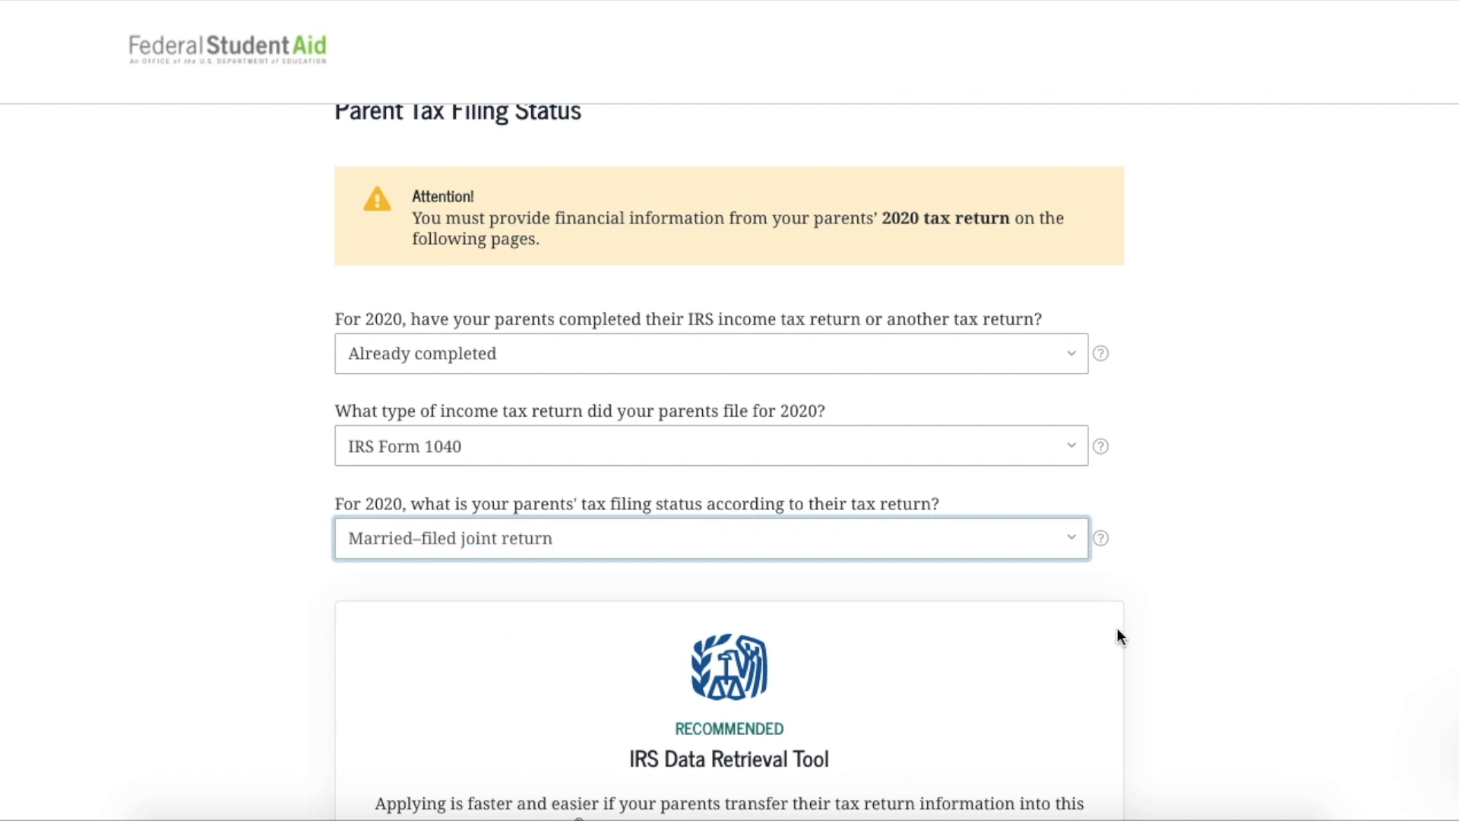
scroll(1117, 629, down, 3)
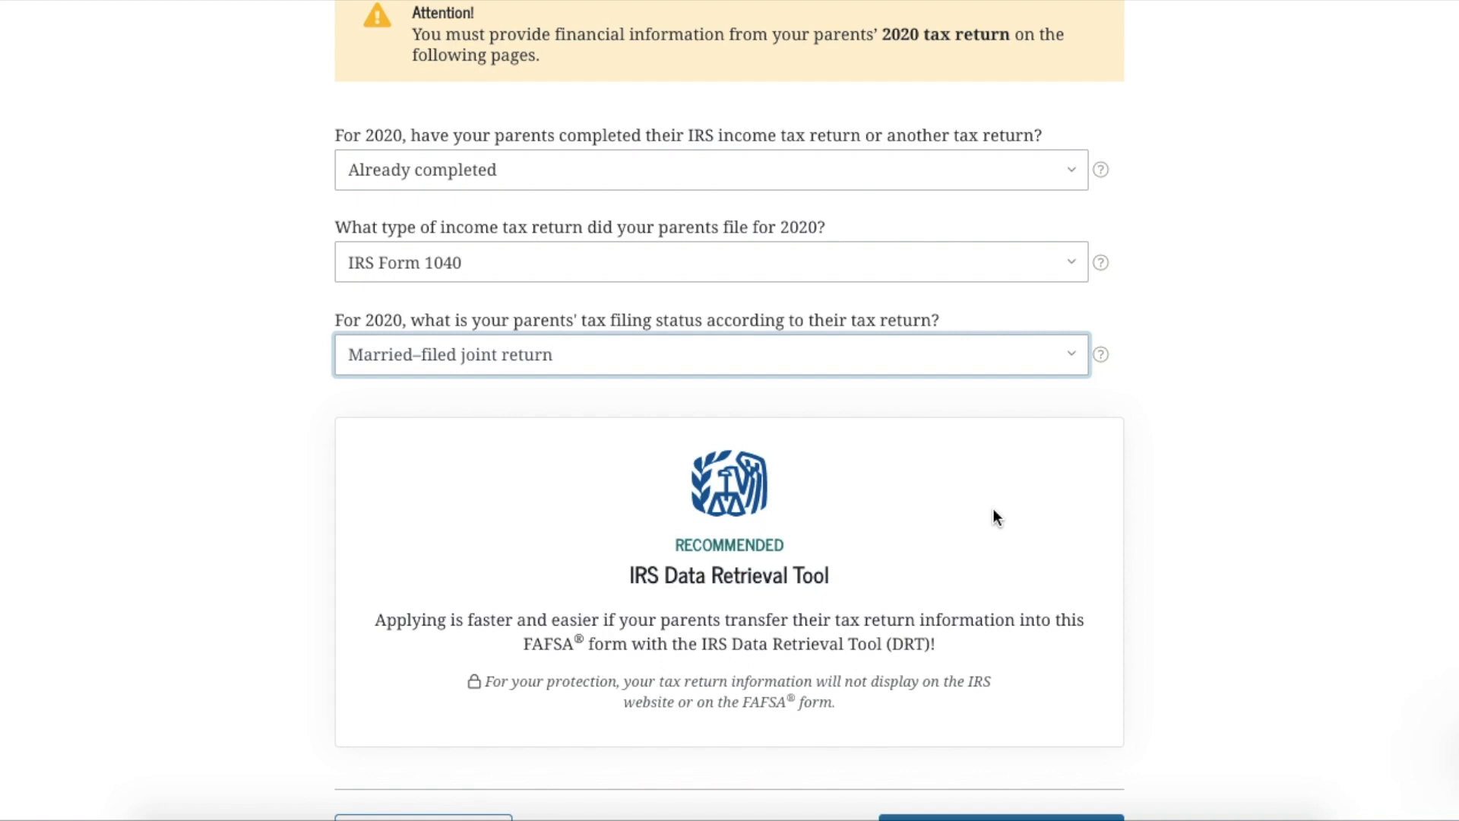
scroll(994, 509, down, 1)
click(1010, 760)
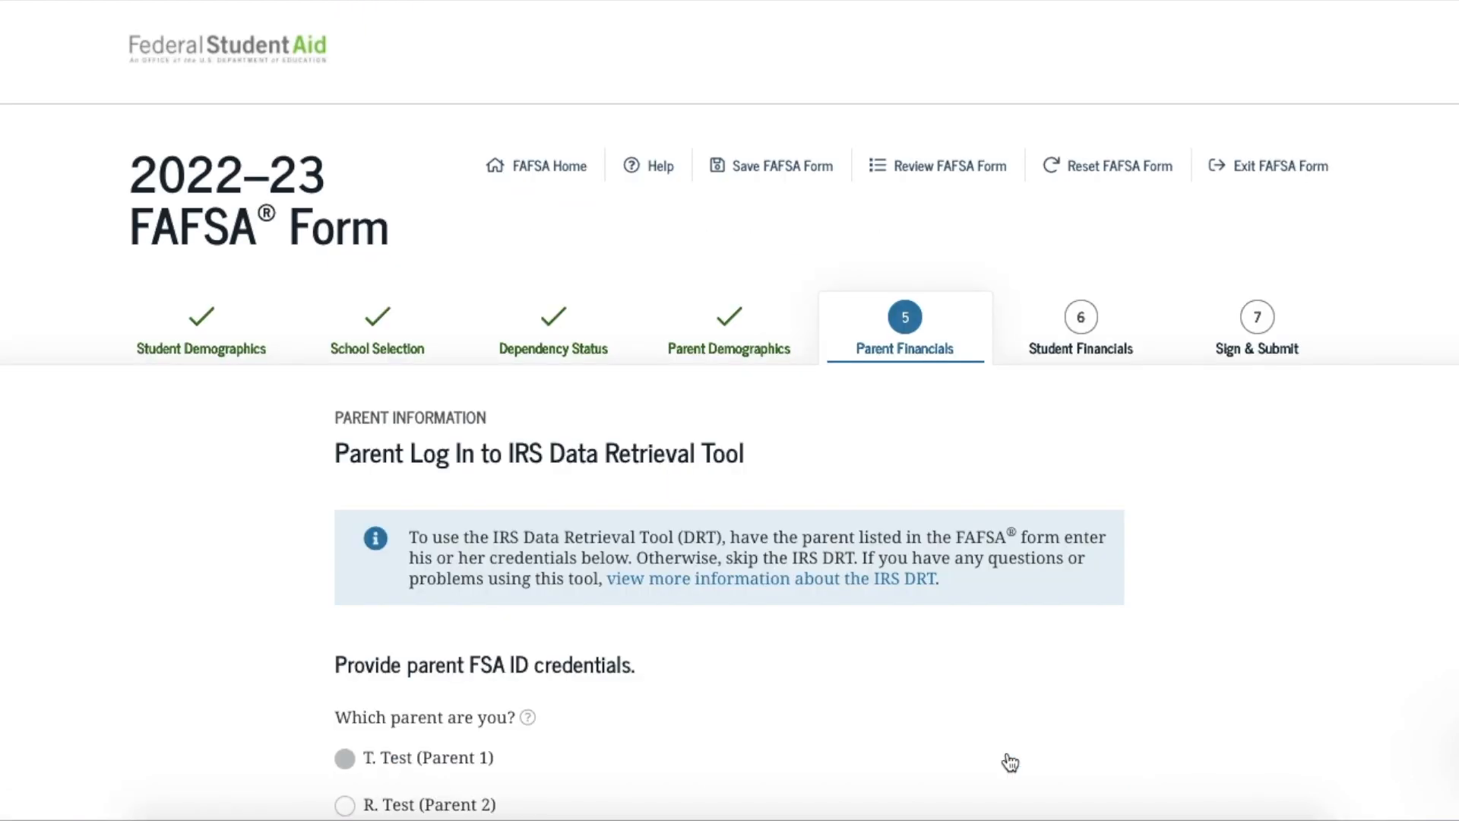
Scroll down the Parent Log In to IRS Data Retrieval Tool page to its buttons
scroll(1032, 678, down, 1)
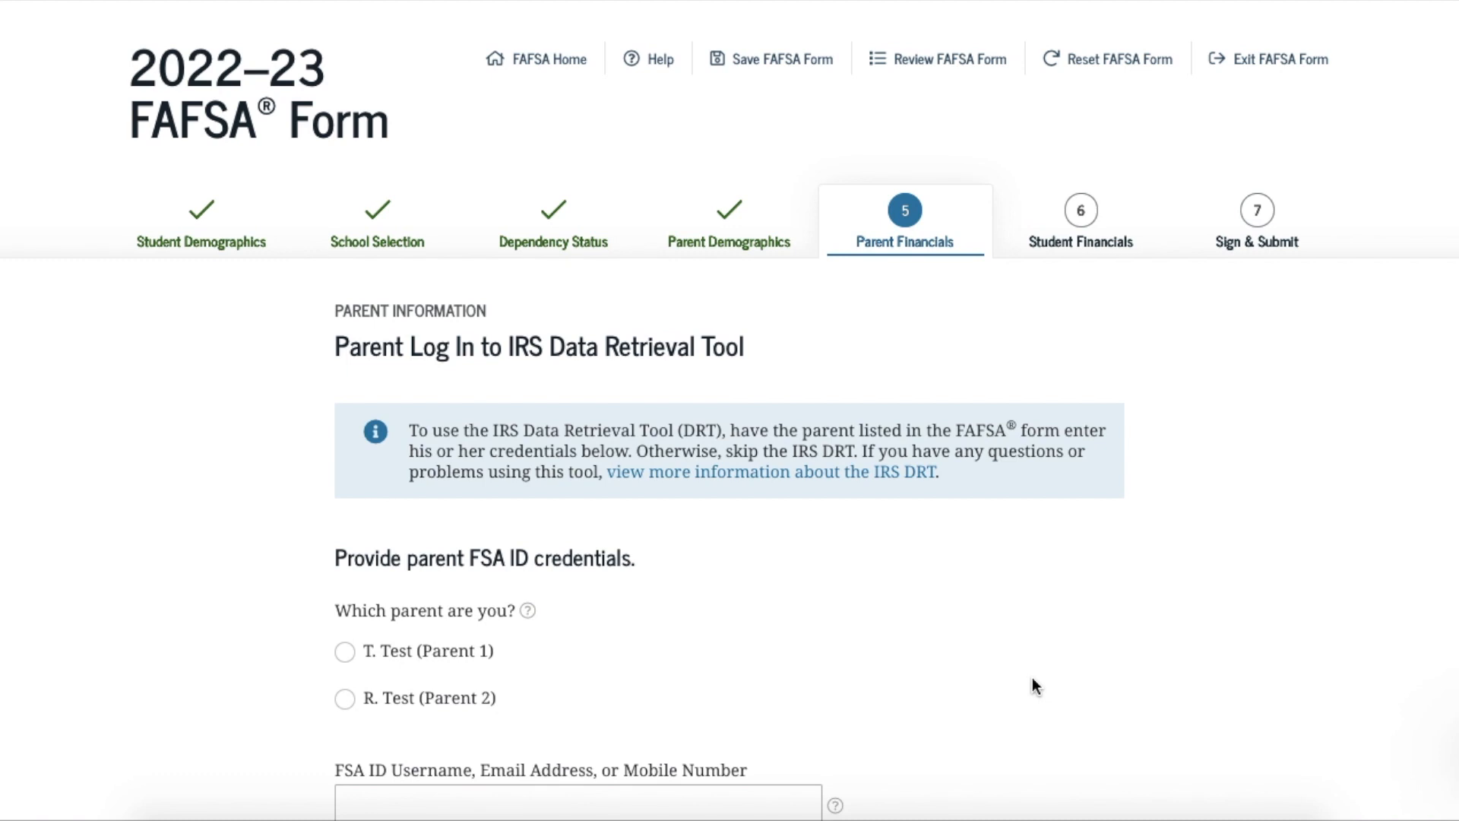
scroll(1032, 678, down, 1)
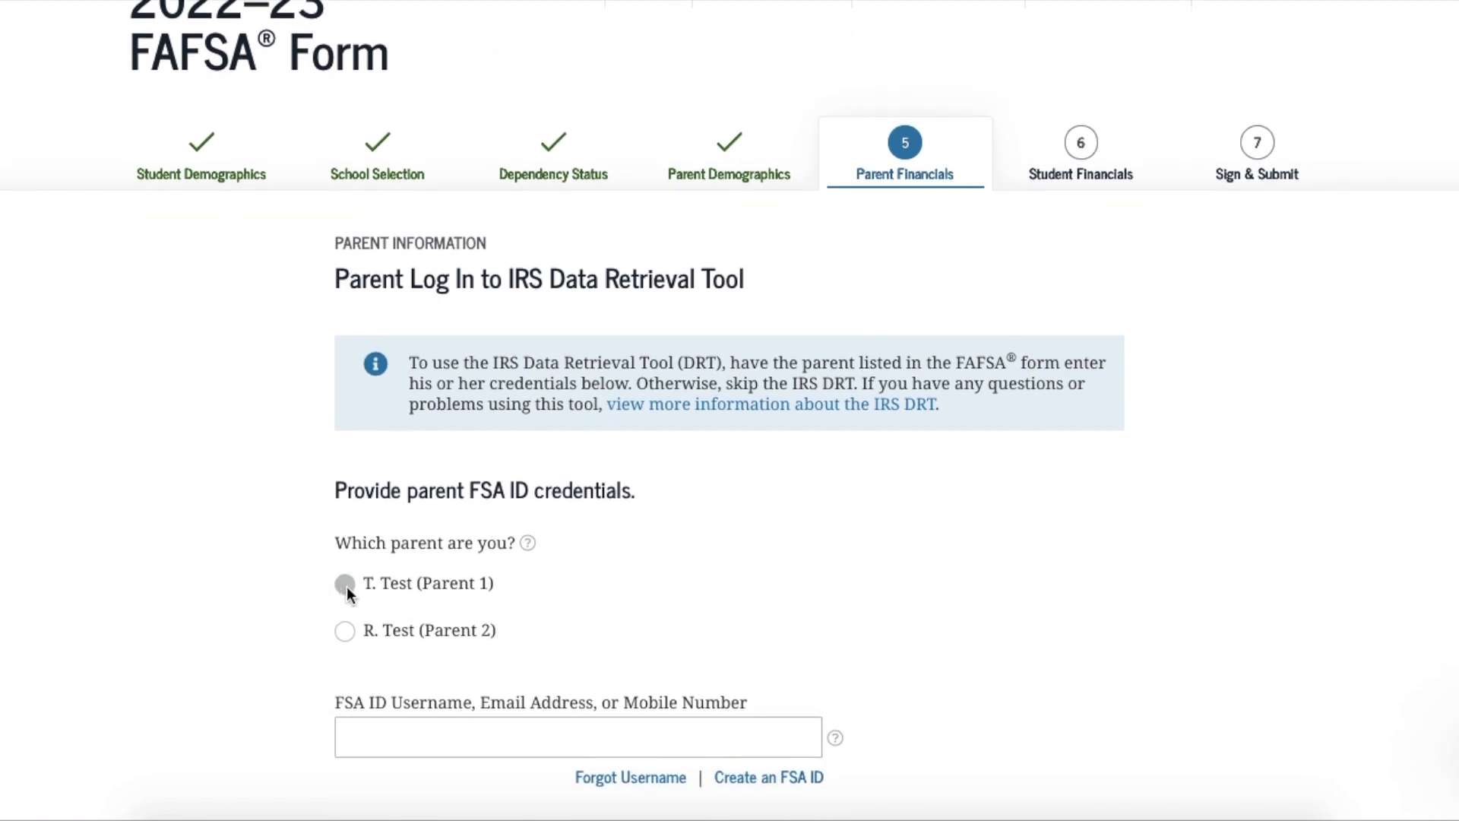
scroll(879, 612, down, 3)
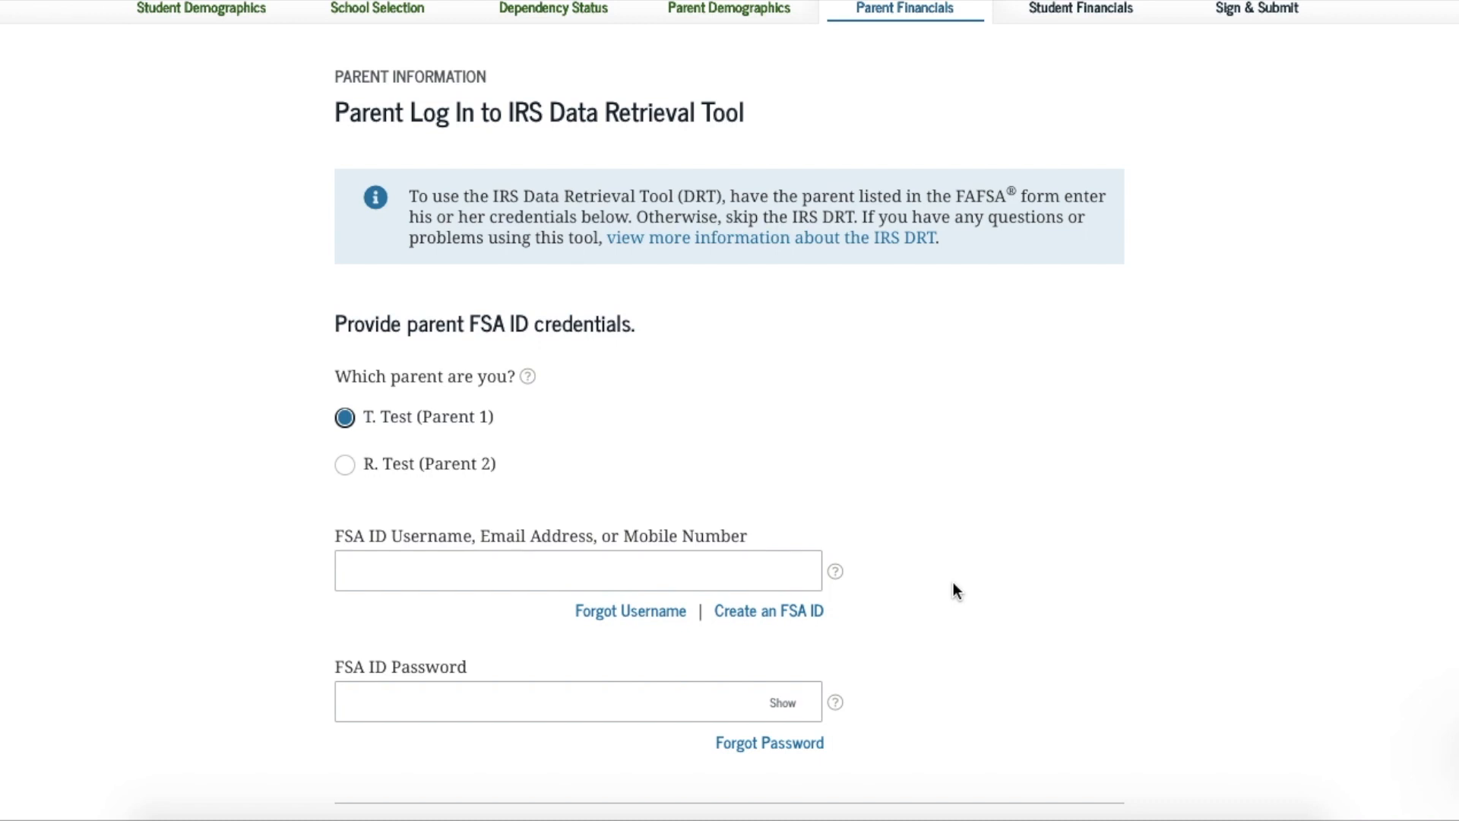
scroll(953, 584, down, 2)
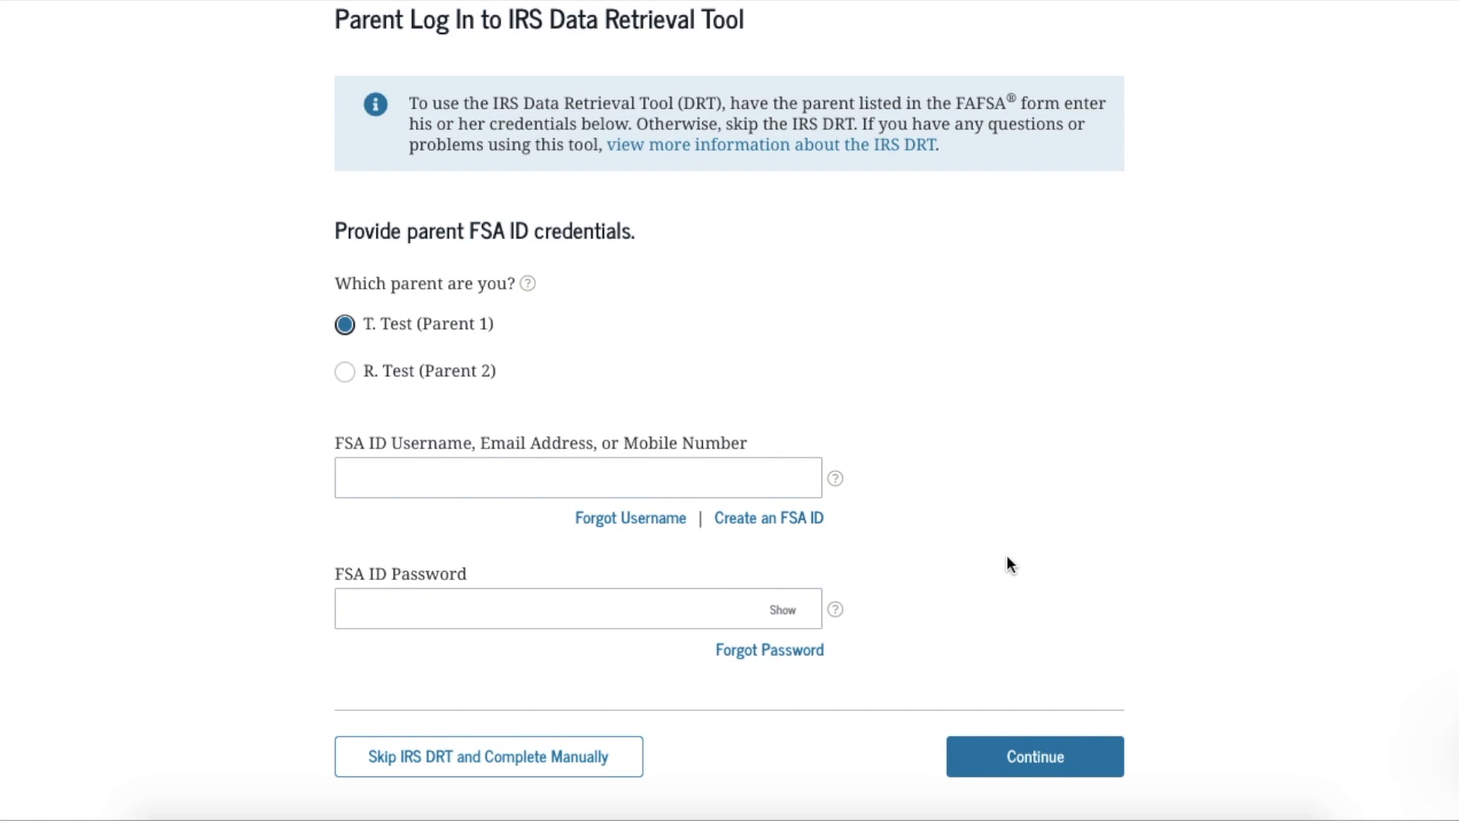
scroll(1010, 564, down, 1)
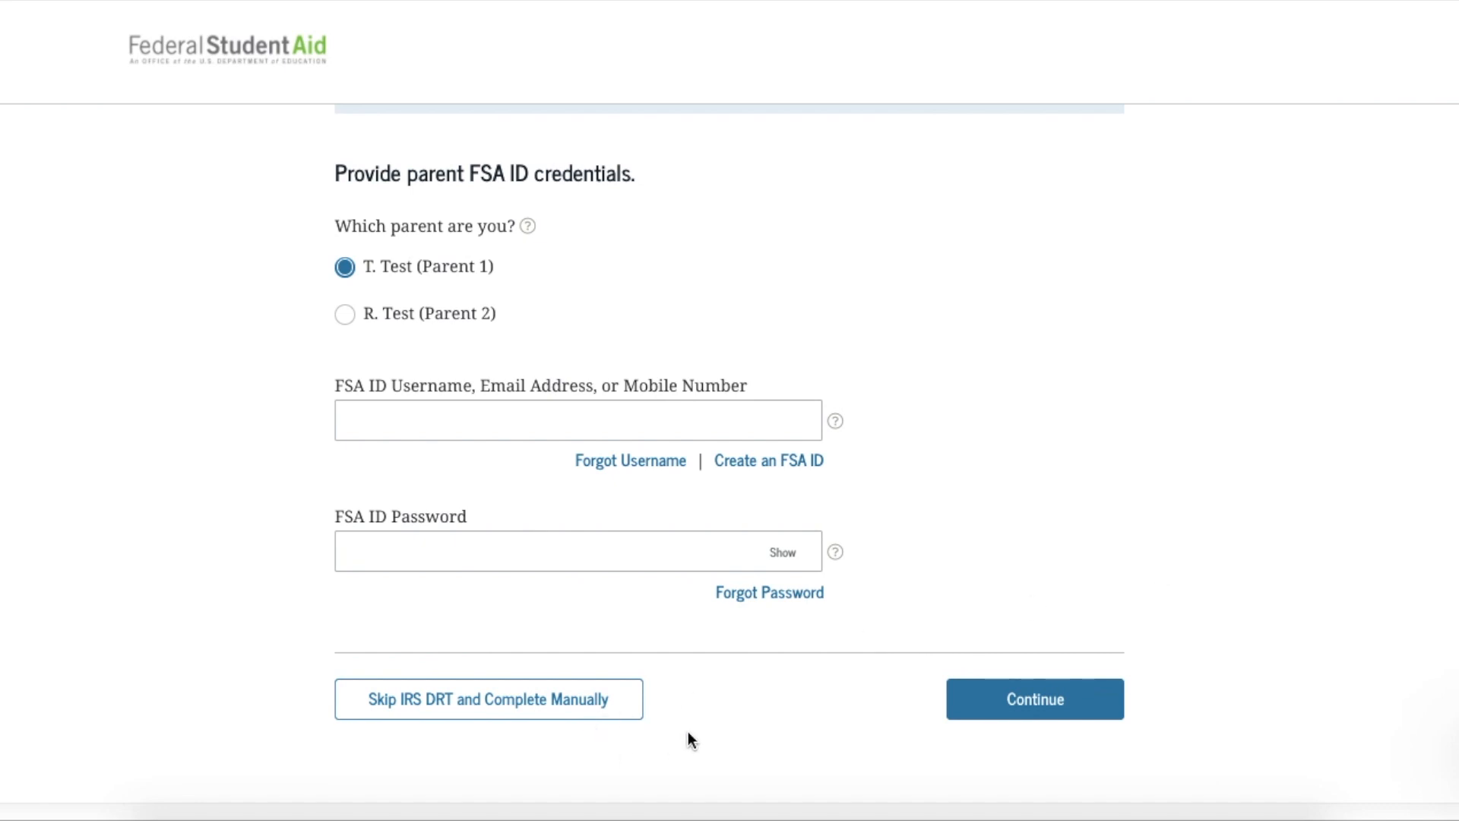
Choose Skip IRS DRT and Complete Manually to enter the parents' tax figures by hand
click(519, 711)
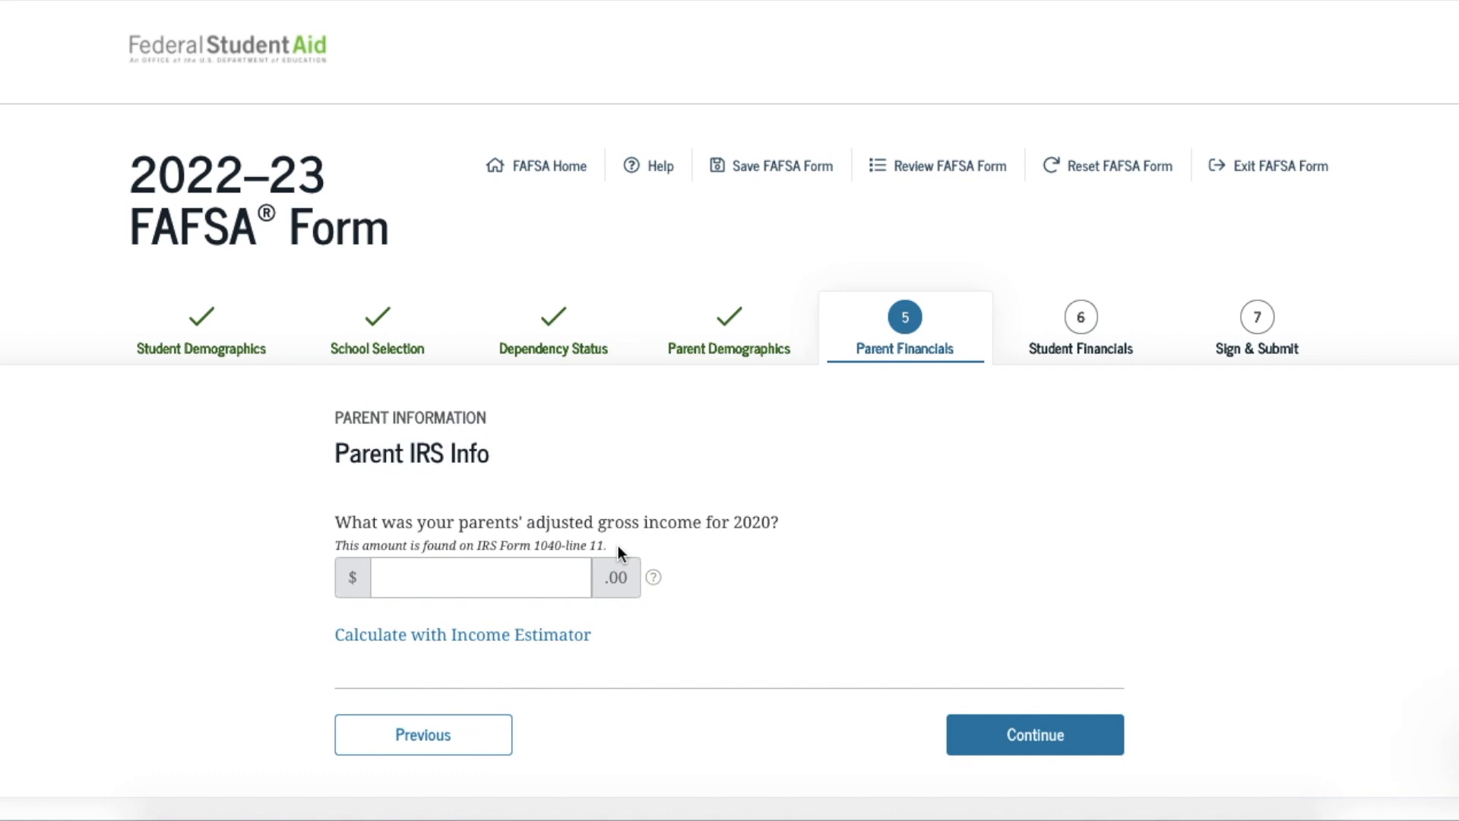
click(654, 579)
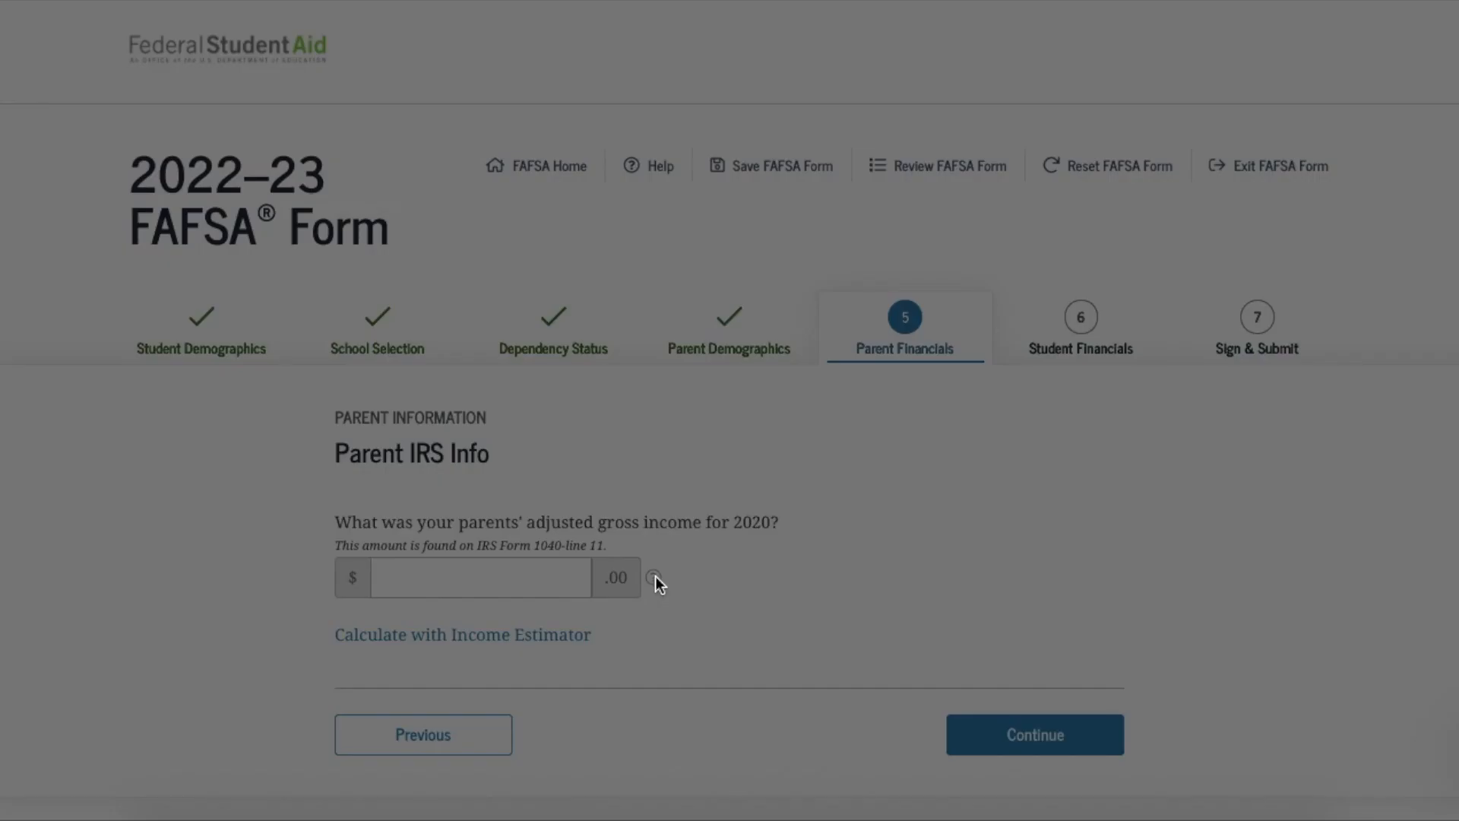
scroll(950, 455, down, 7)
scroll(951, 456, down, 8)
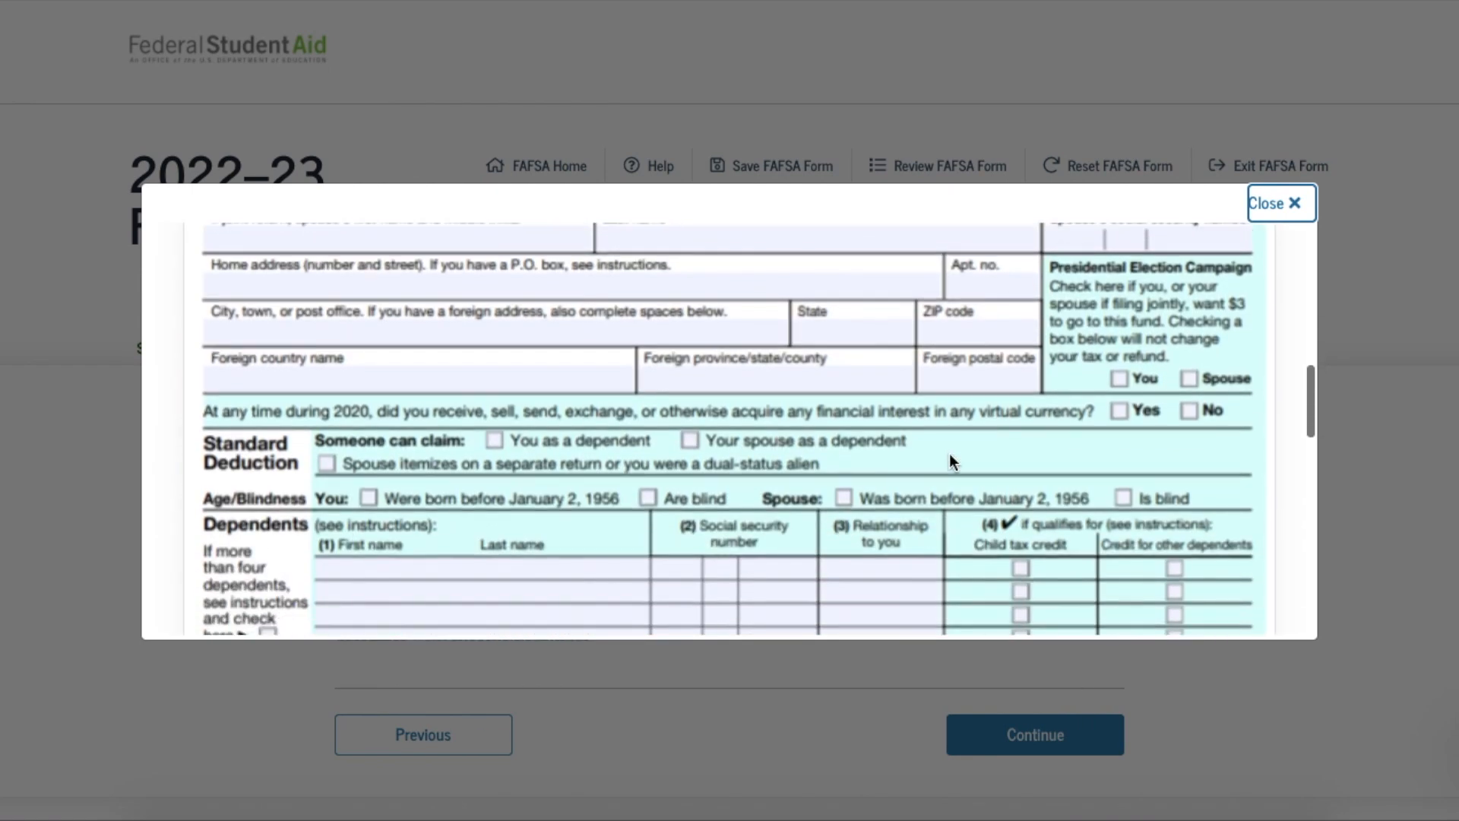
scroll(950, 461, down, 1)
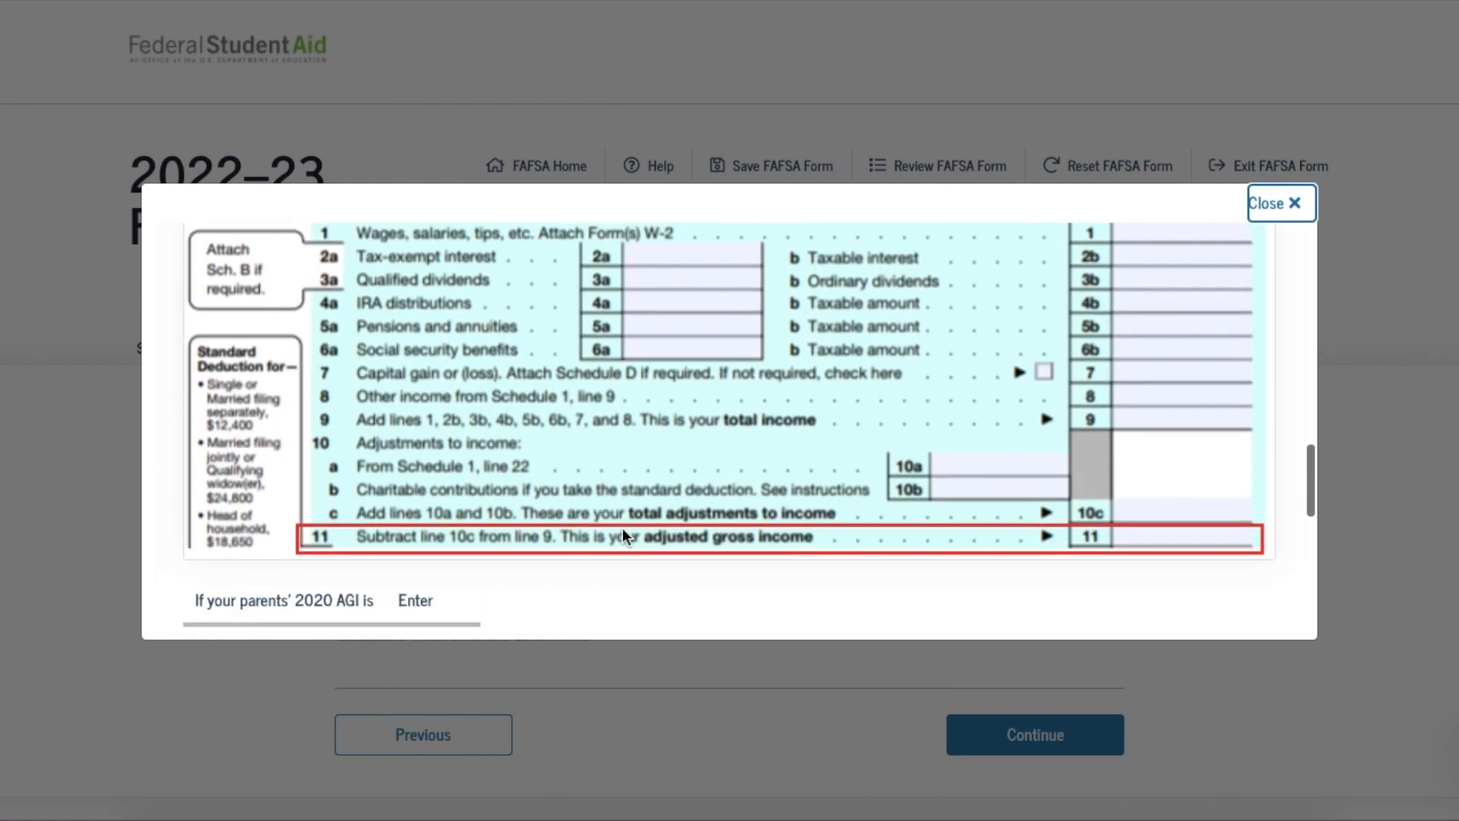
click(1283, 217)
Enter 45,000 as the parents' 2020 adjusted gross income and continue
click(517, 582)
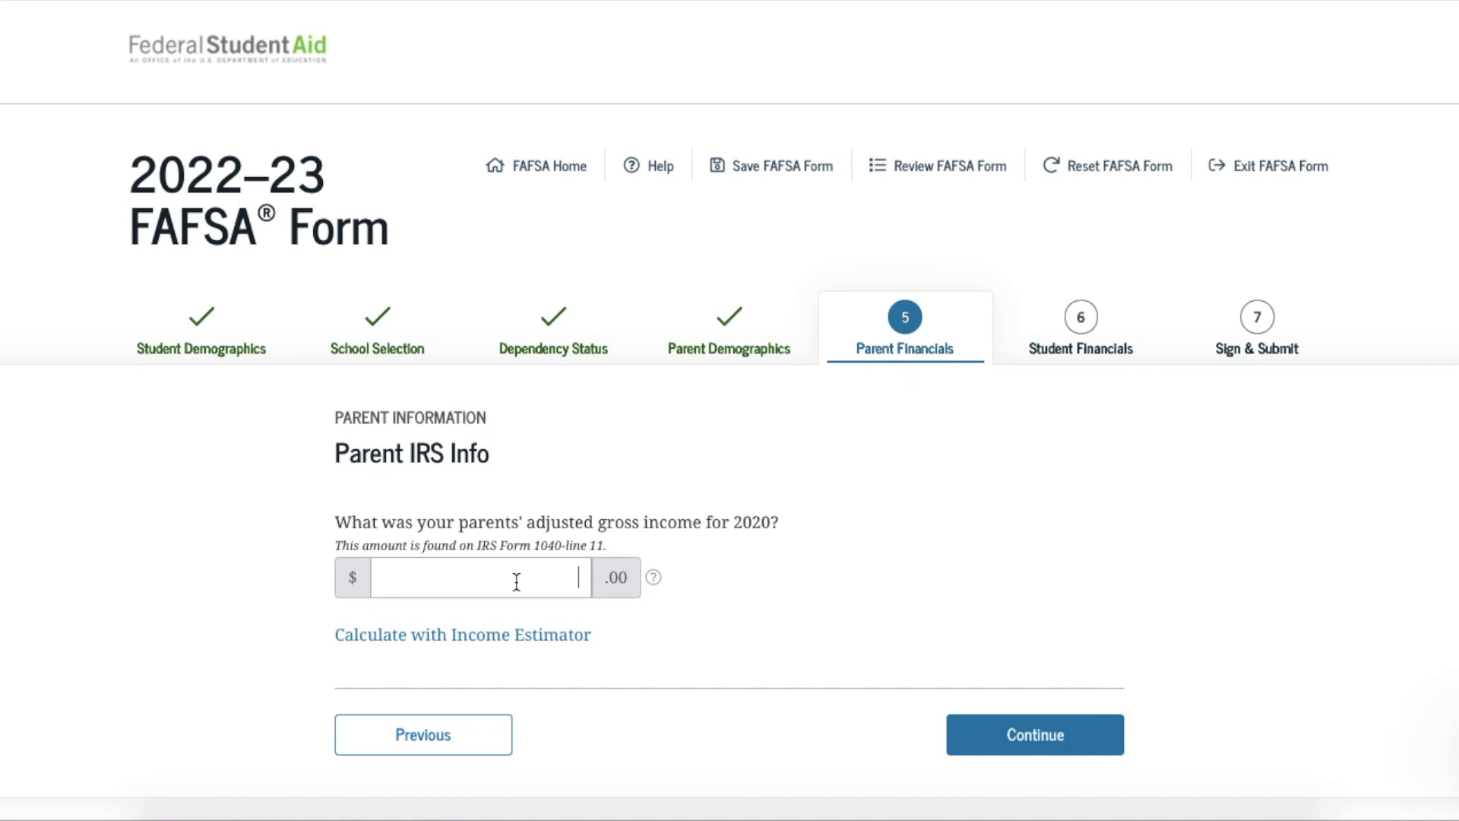
text(45,000)
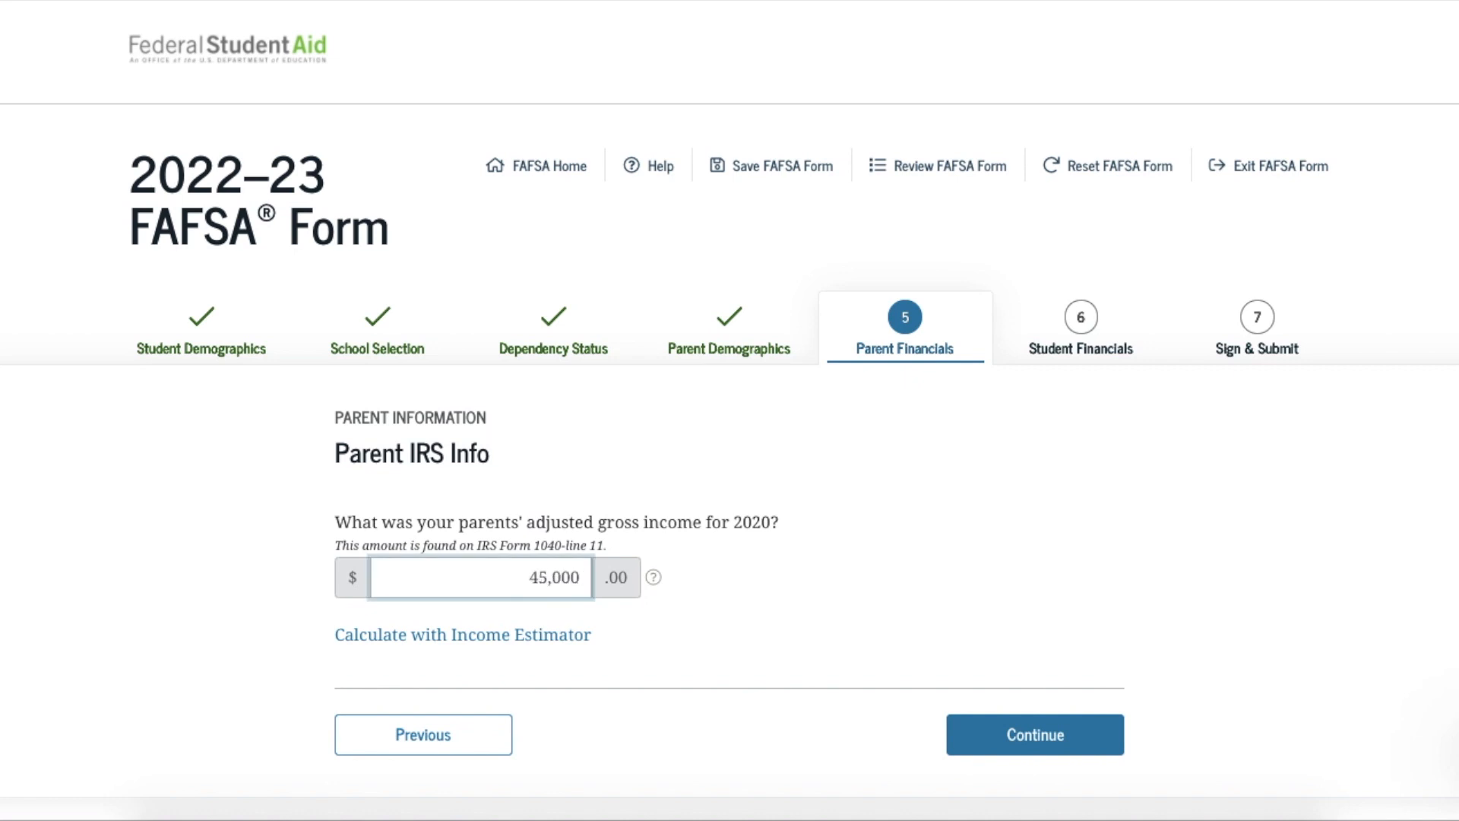
click(1025, 739)
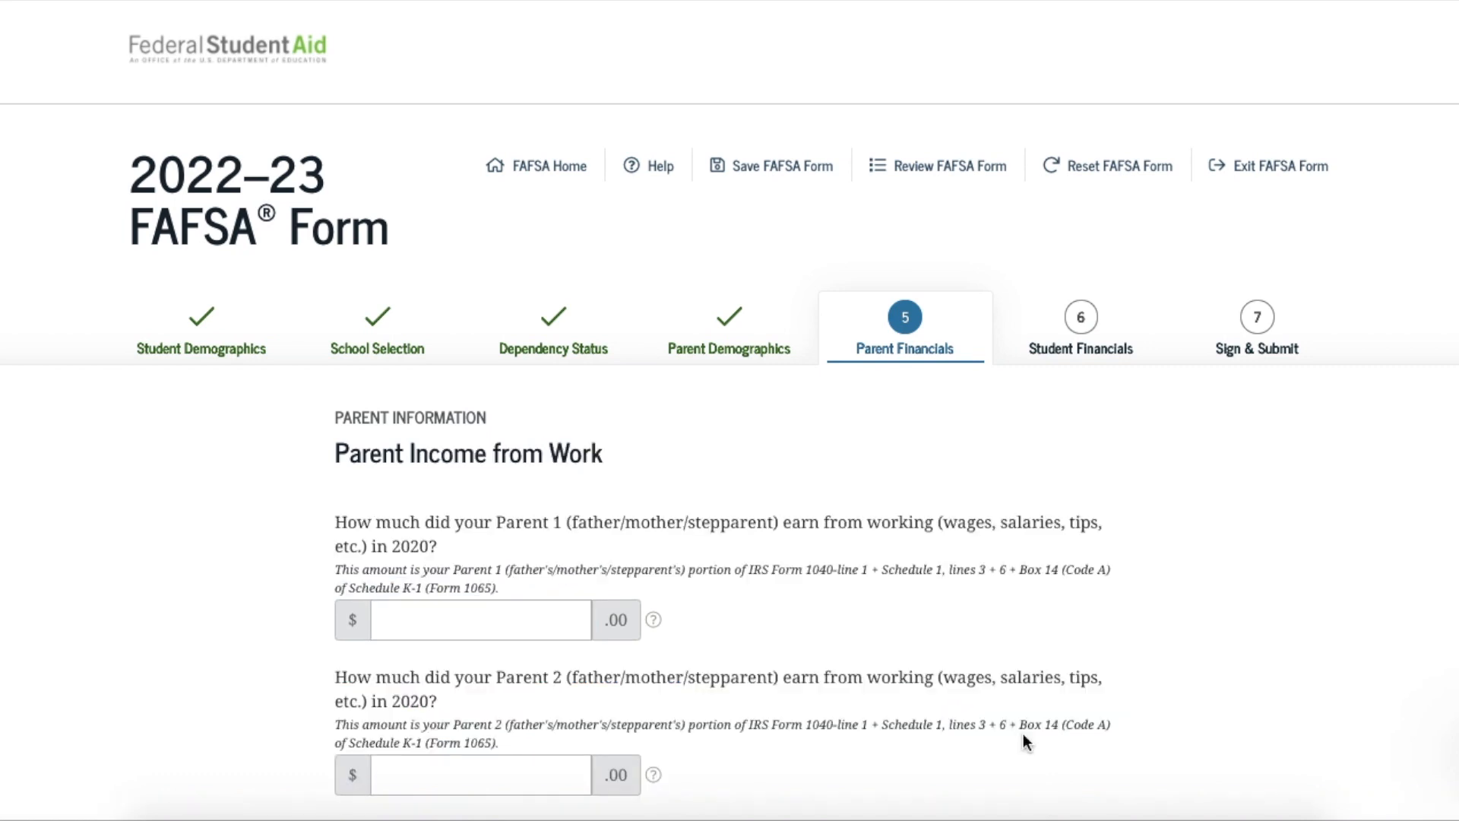
Enter 20,000 as Parent 1's and 25,000 as Parent 2's 2020 income from work
scroll(1026, 742, down, 1)
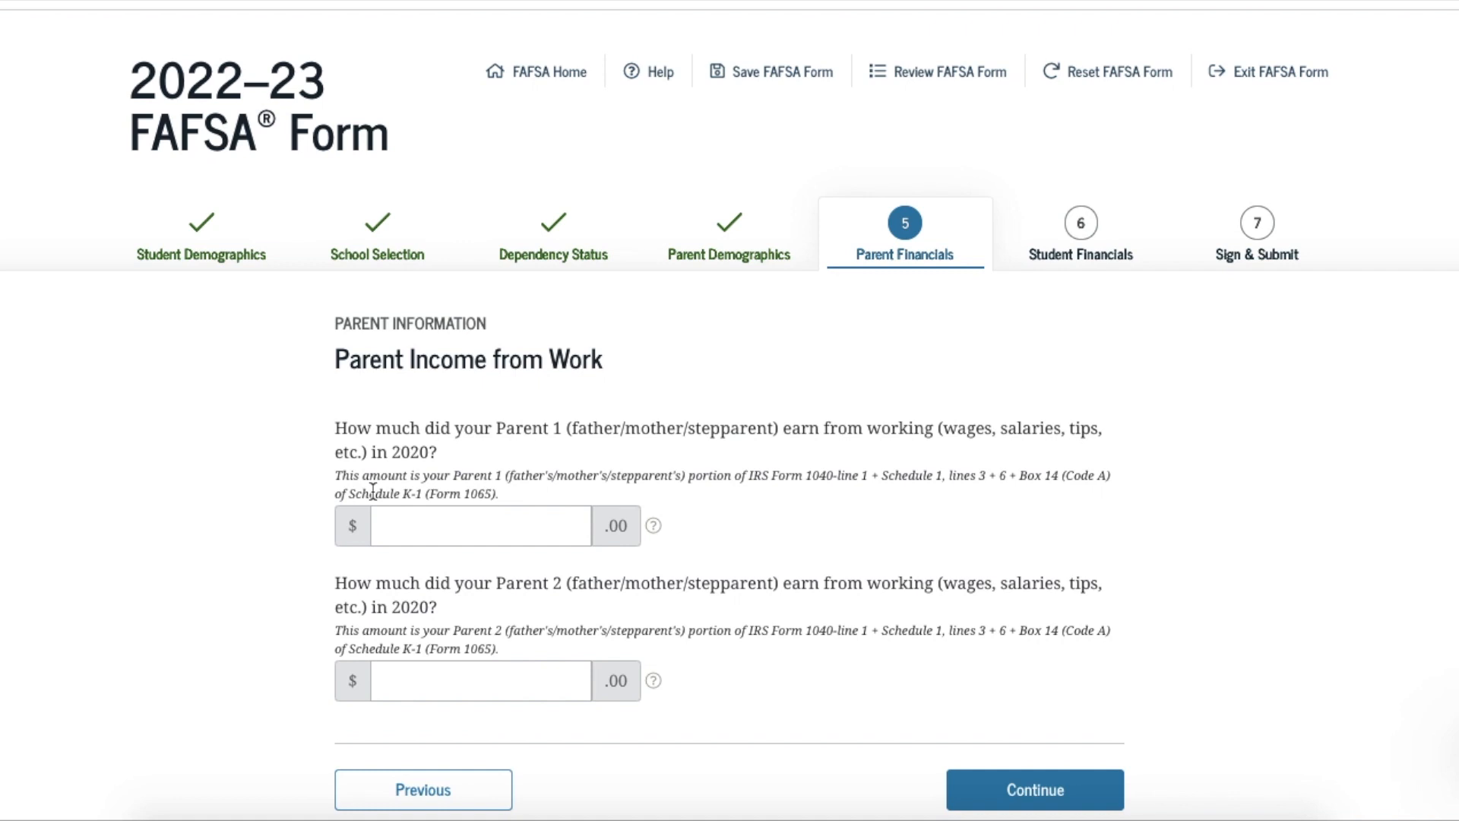
click(475, 526)
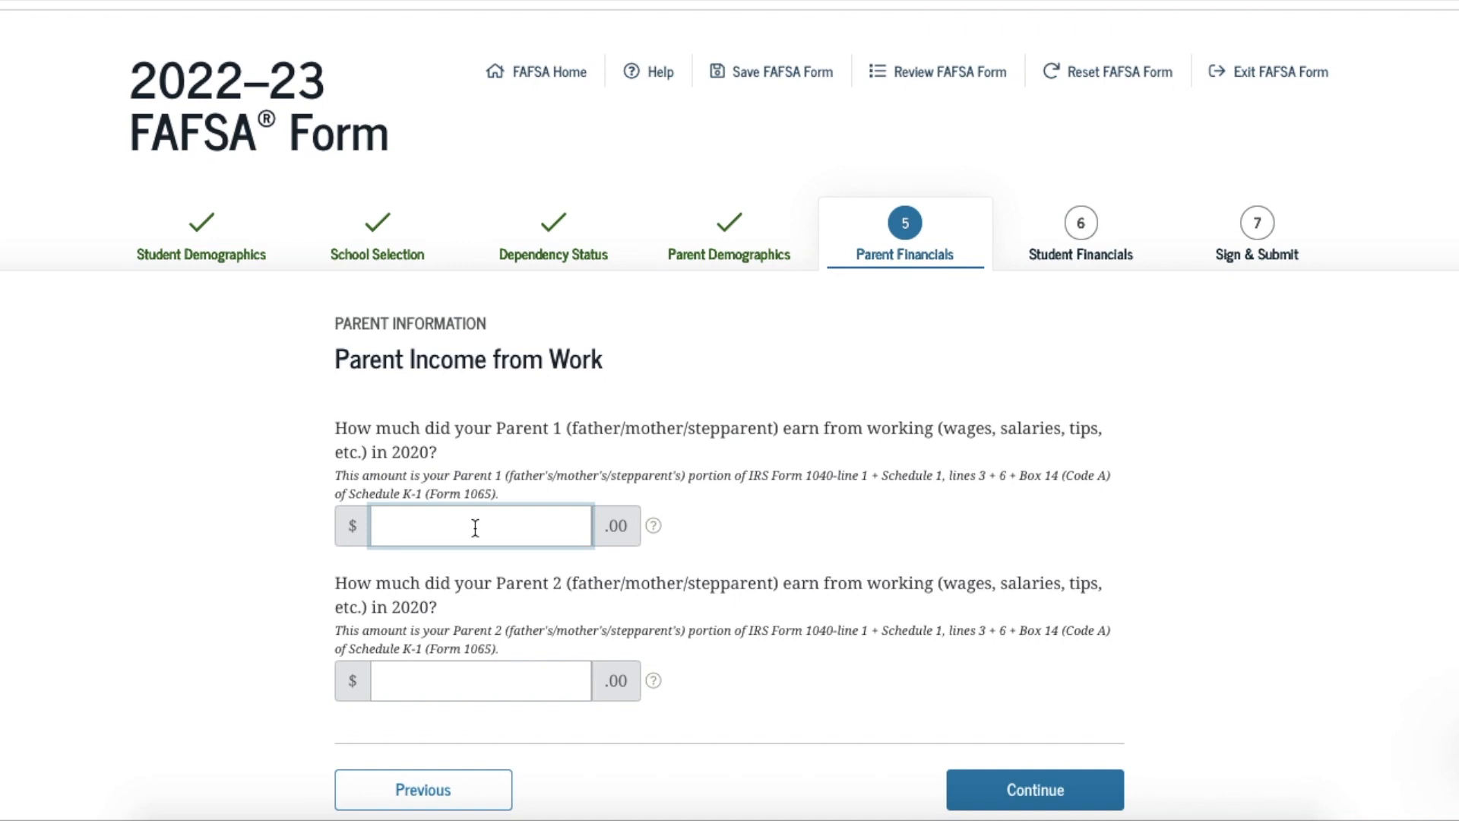
text(20,000)
click(535, 682)
text(25,000)
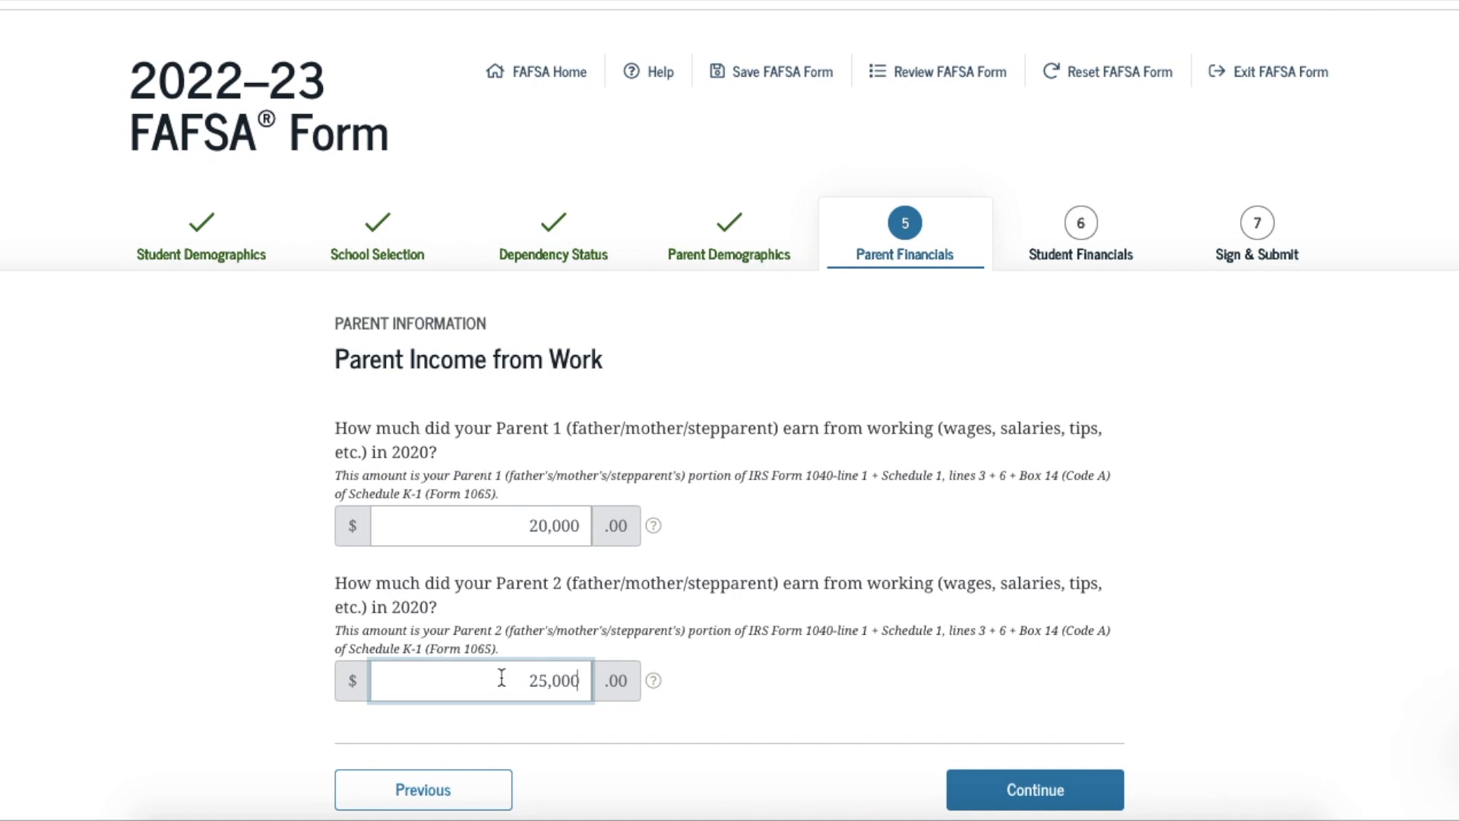
scroll(951, 650, down, 1)
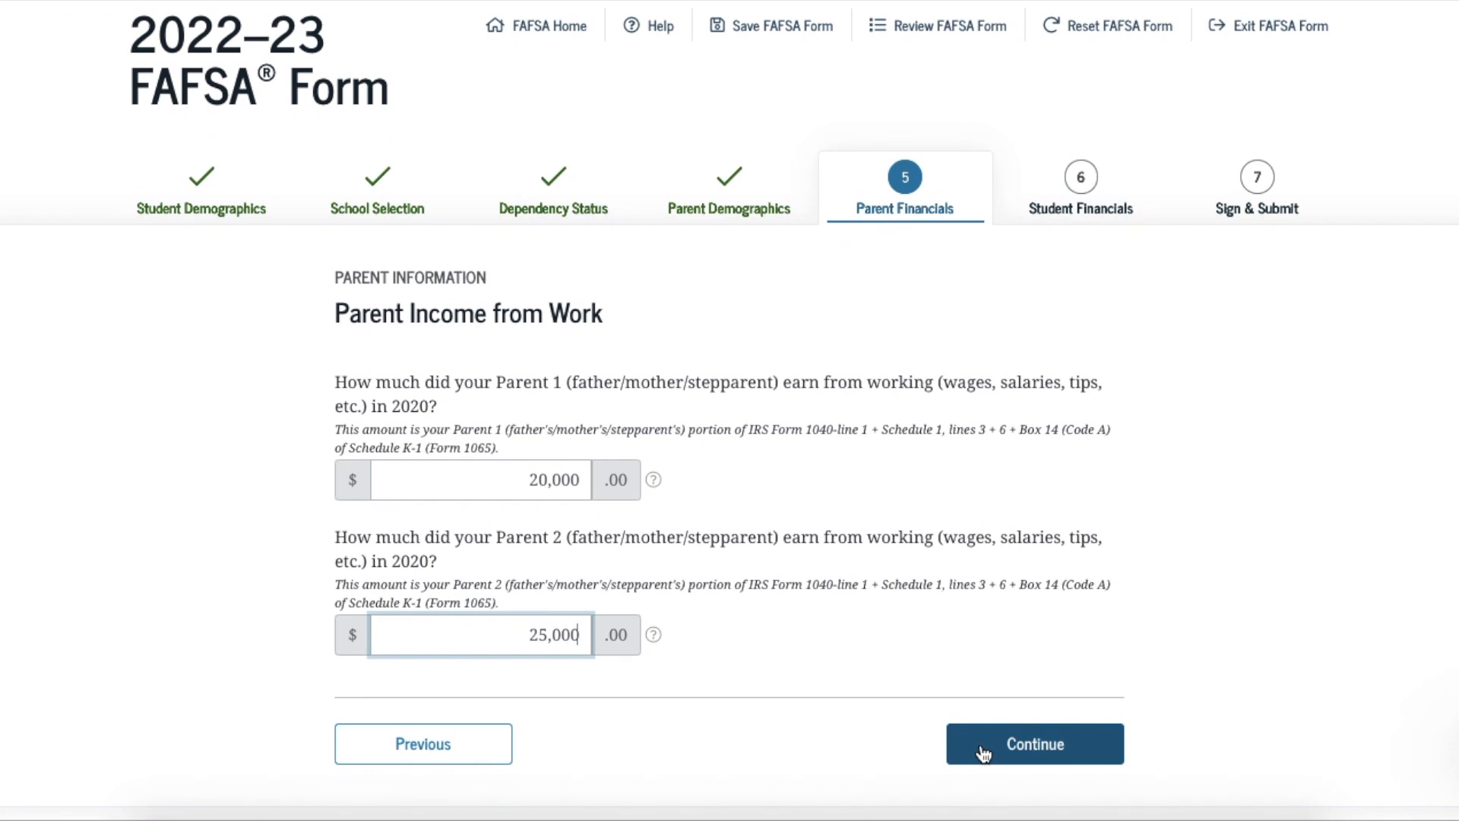
Save the earnings, answer Yes to filing a Schedule 1, and view the dislocated worker explanation
click(983, 752)
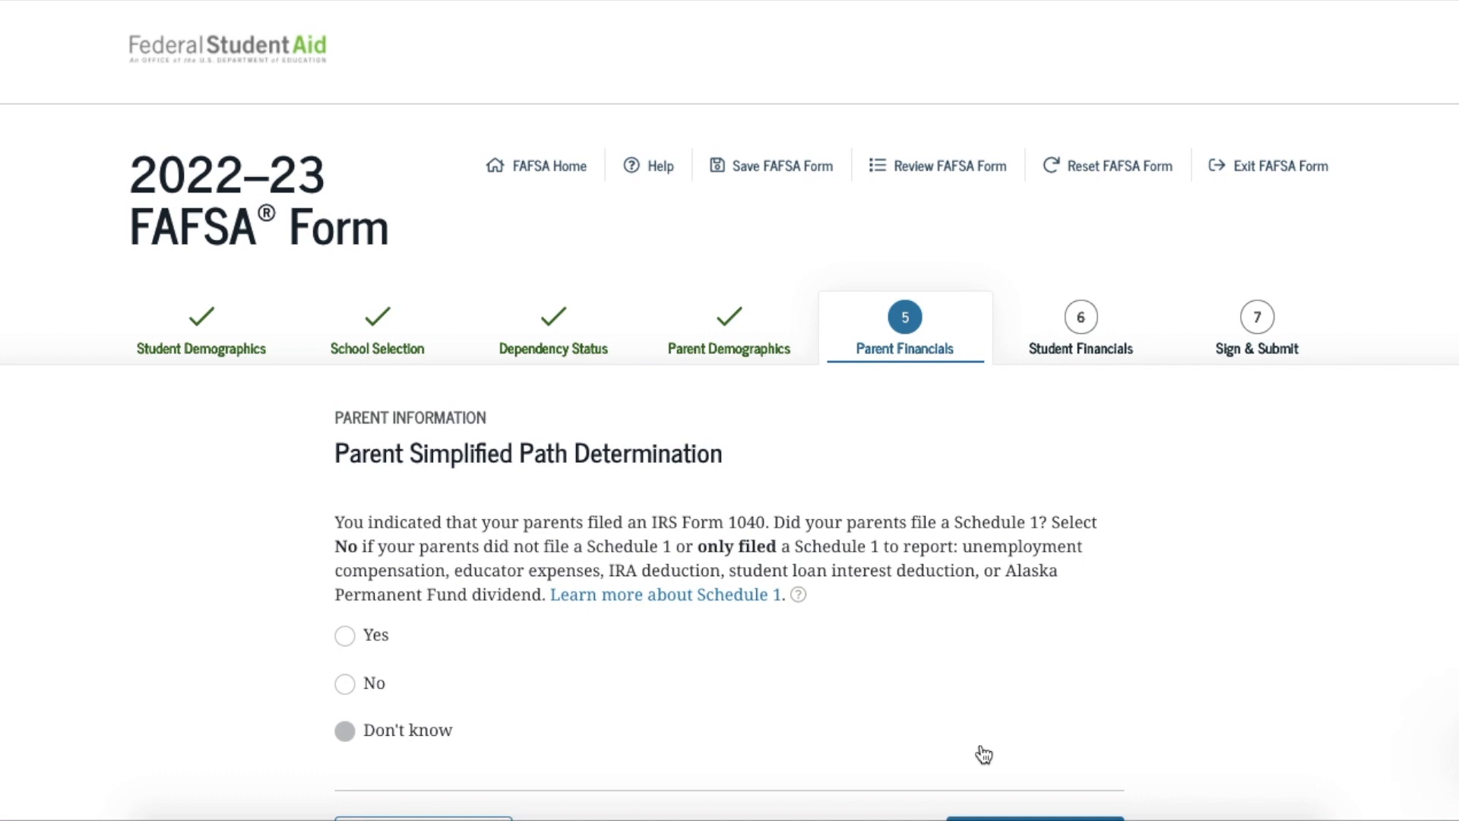
click(351, 683)
click(345, 635)
scroll(811, 534, down, 4)
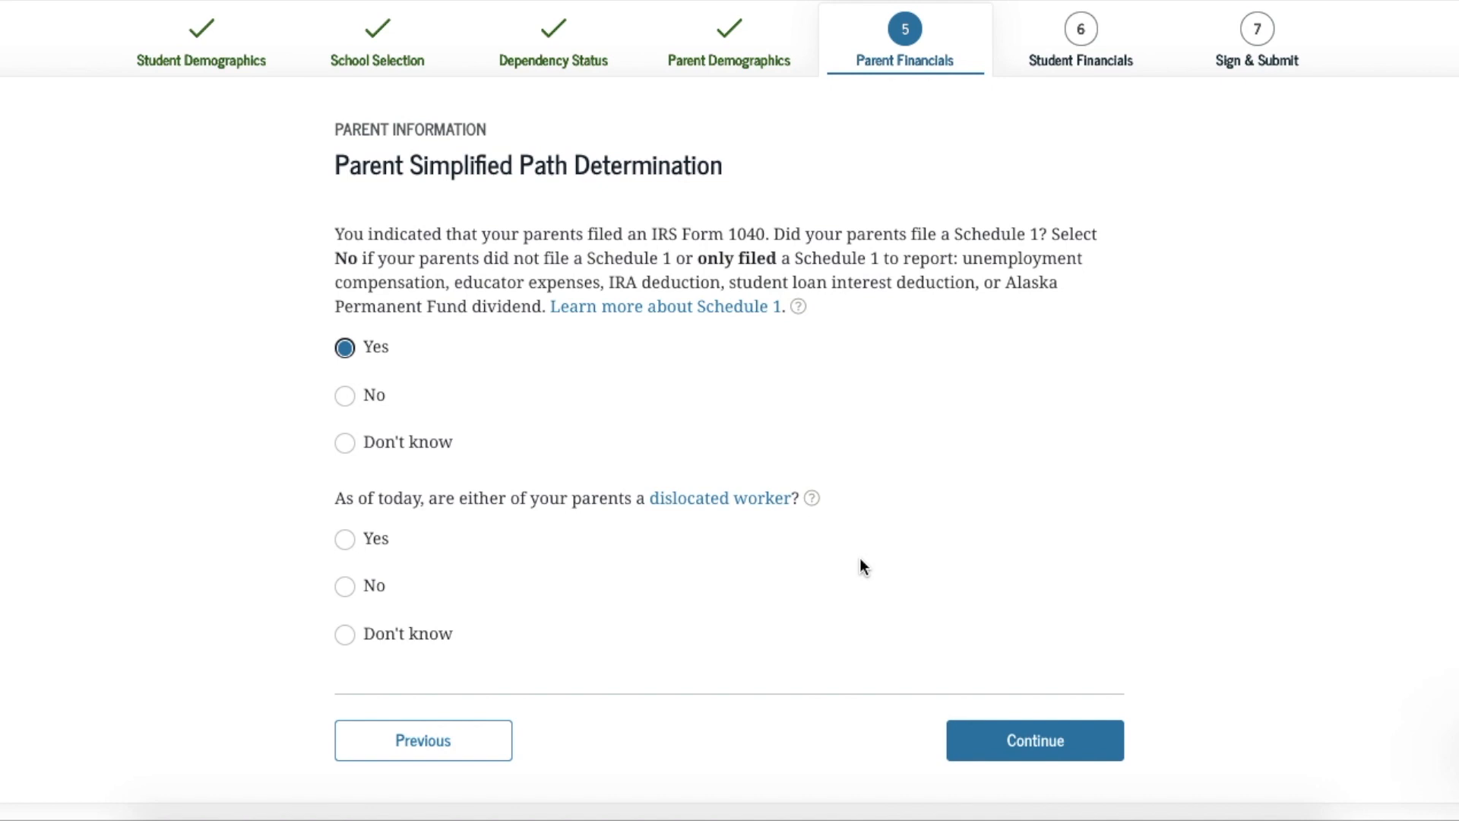
click(812, 498)
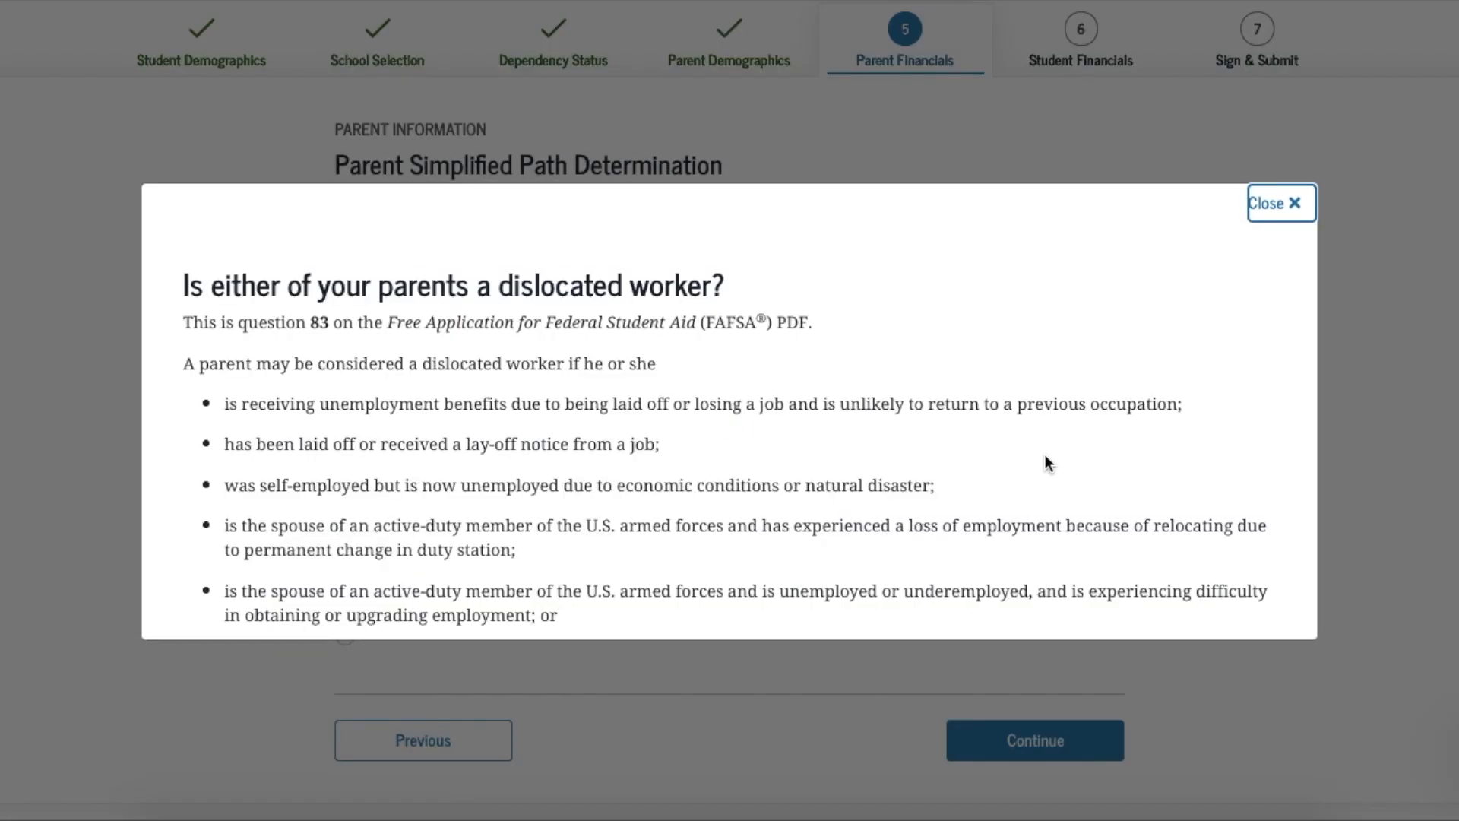
Close the dislocated worker help to return to the Parent Simplified Path Determination page
click(1285, 213)
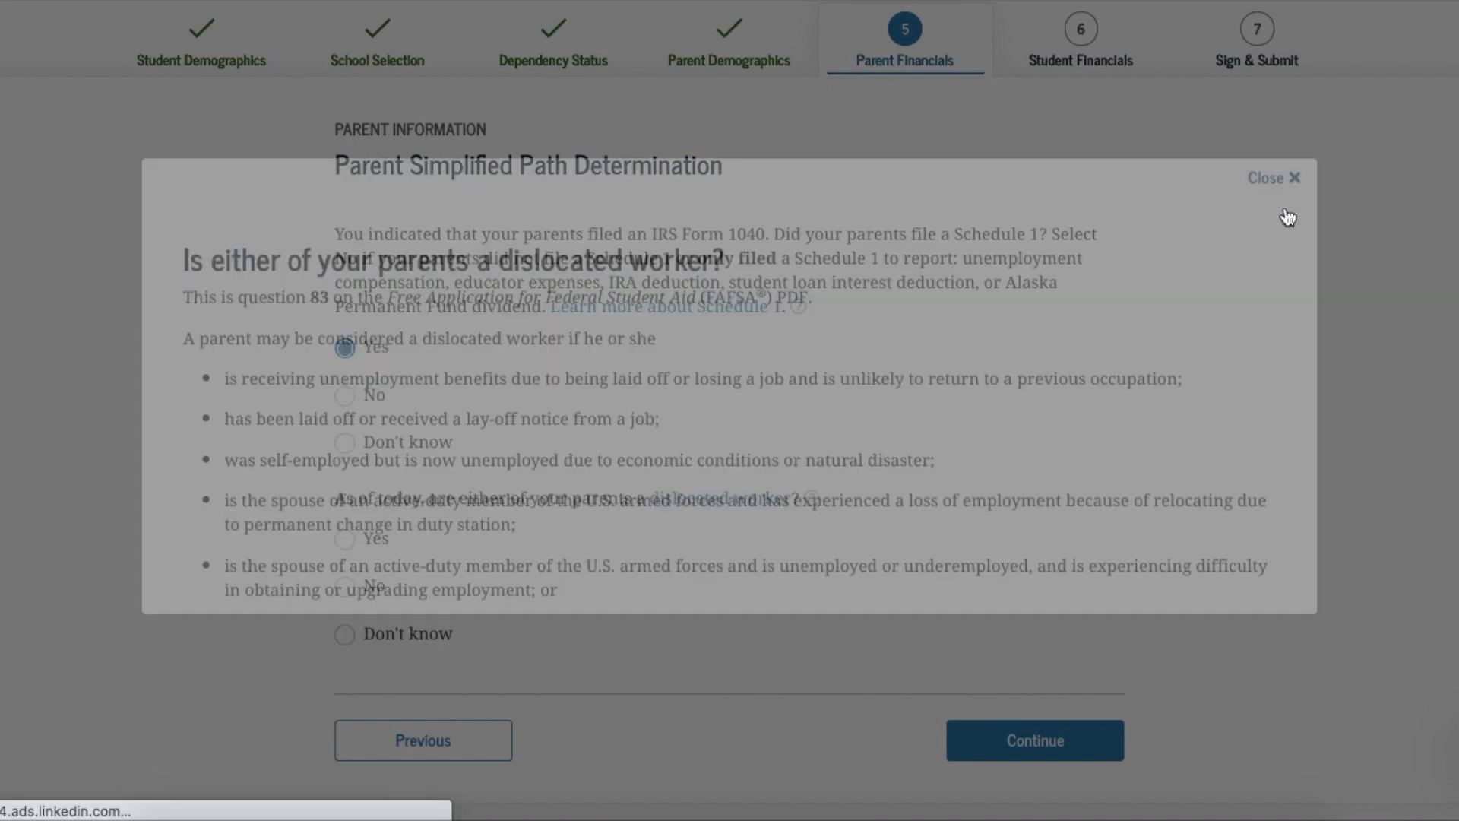
Answer No to whether a parent is a dislocated worker
click(344, 587)
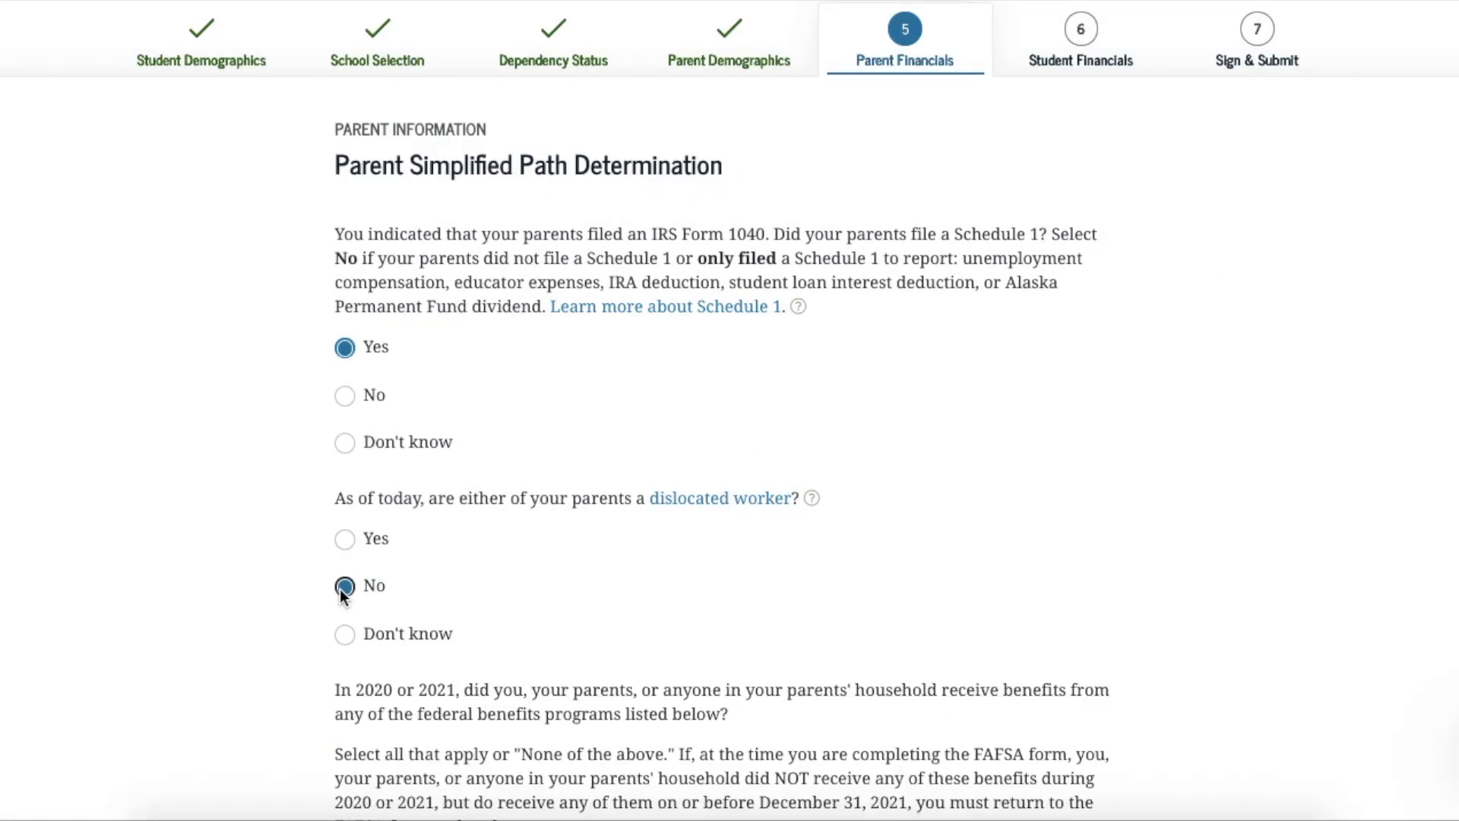
scroll(874, 568, down, 2)
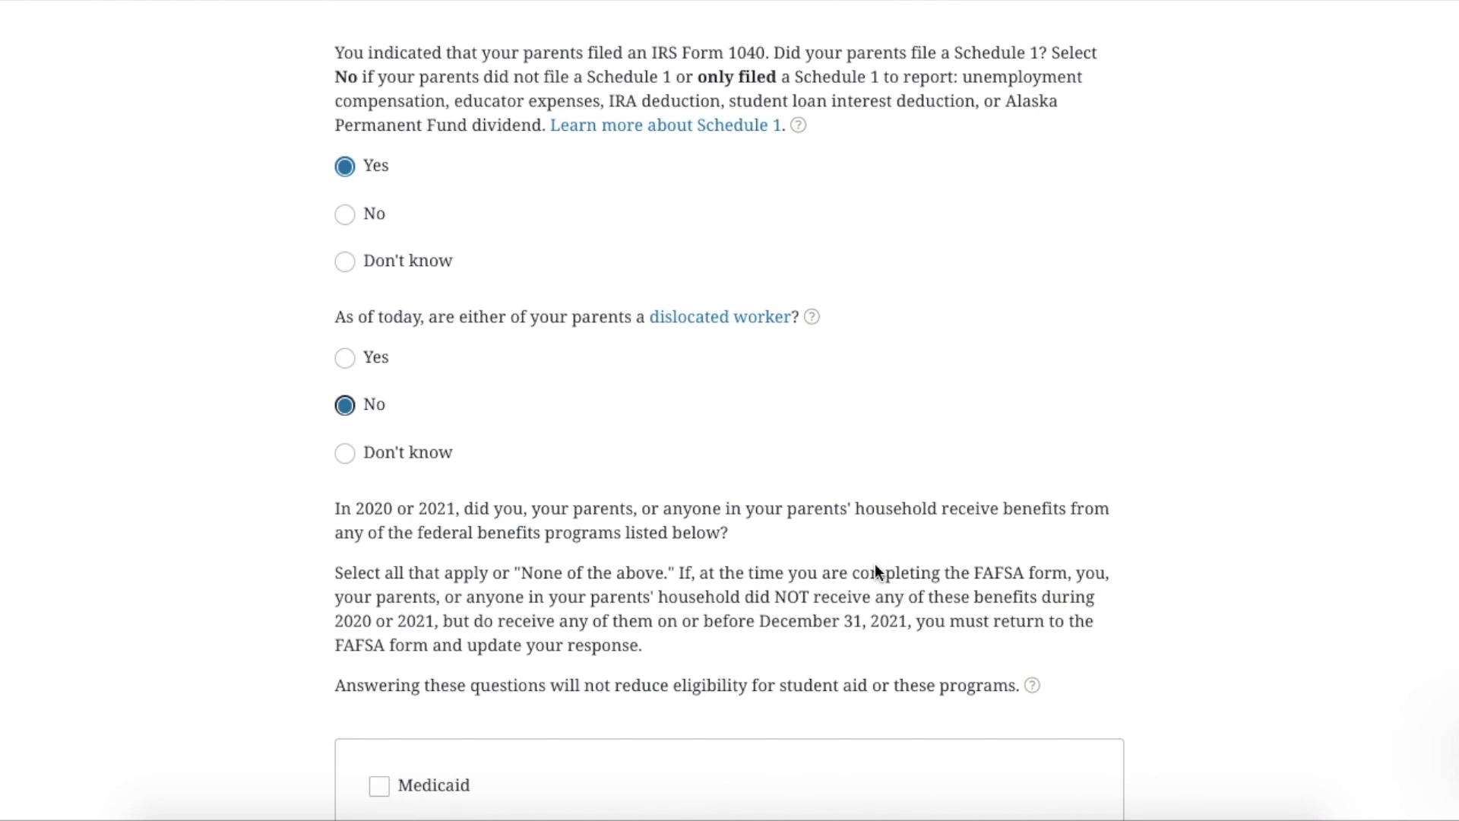
scroll(874, 572, down, 1)
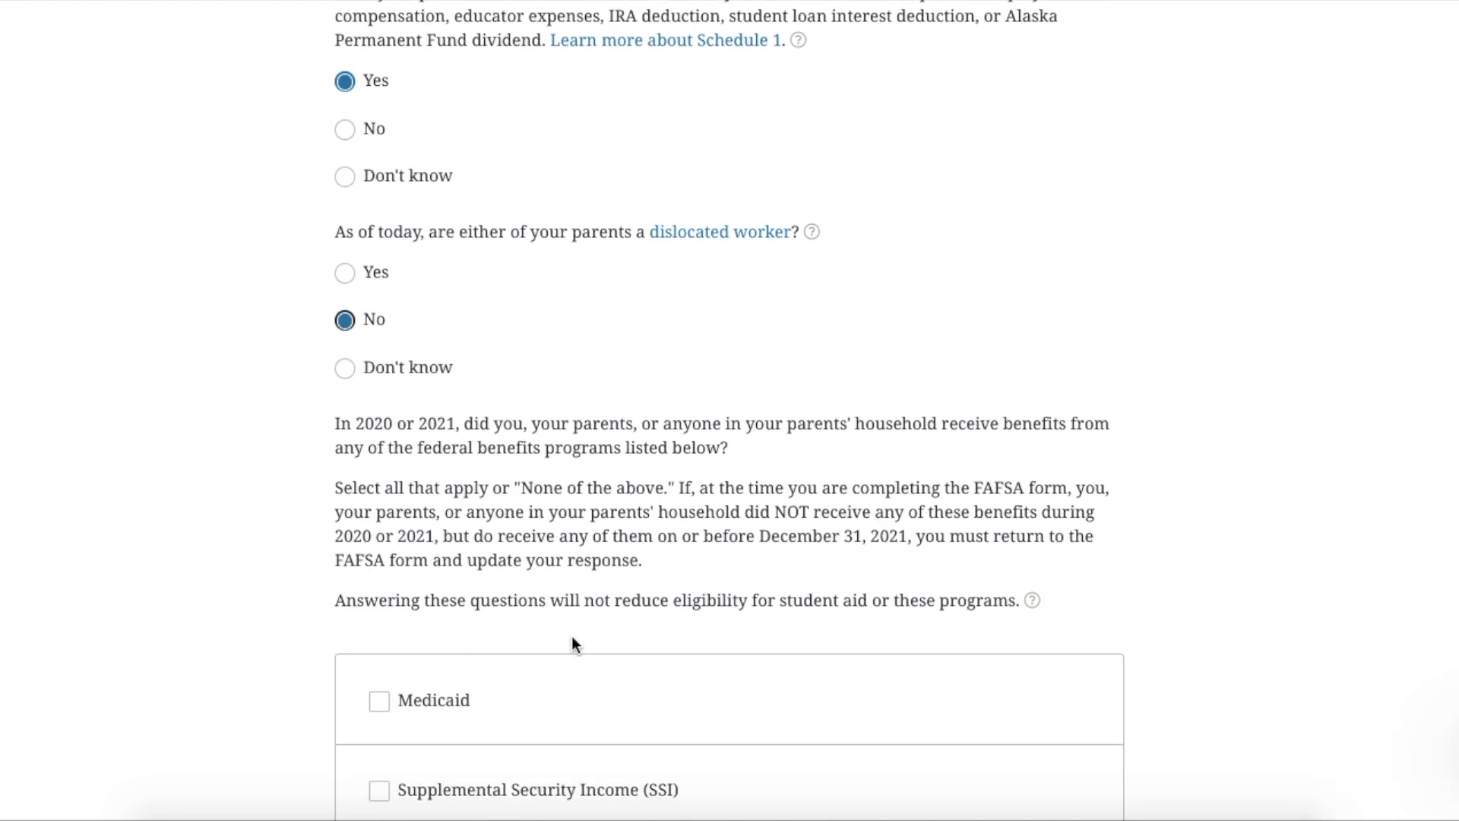
scroll(783, 529, down, 2)
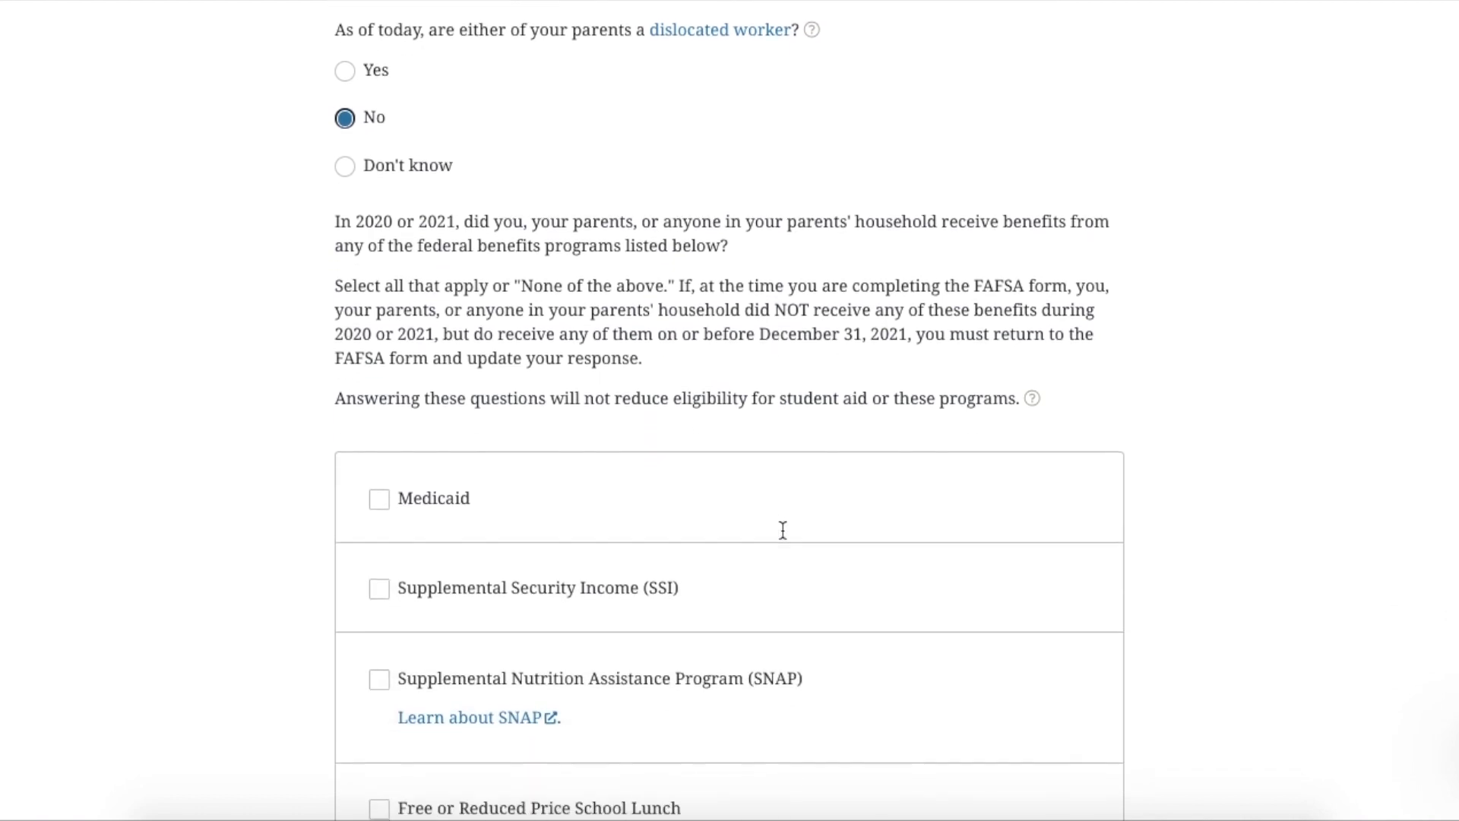
scroll(786, 536, down, 1)
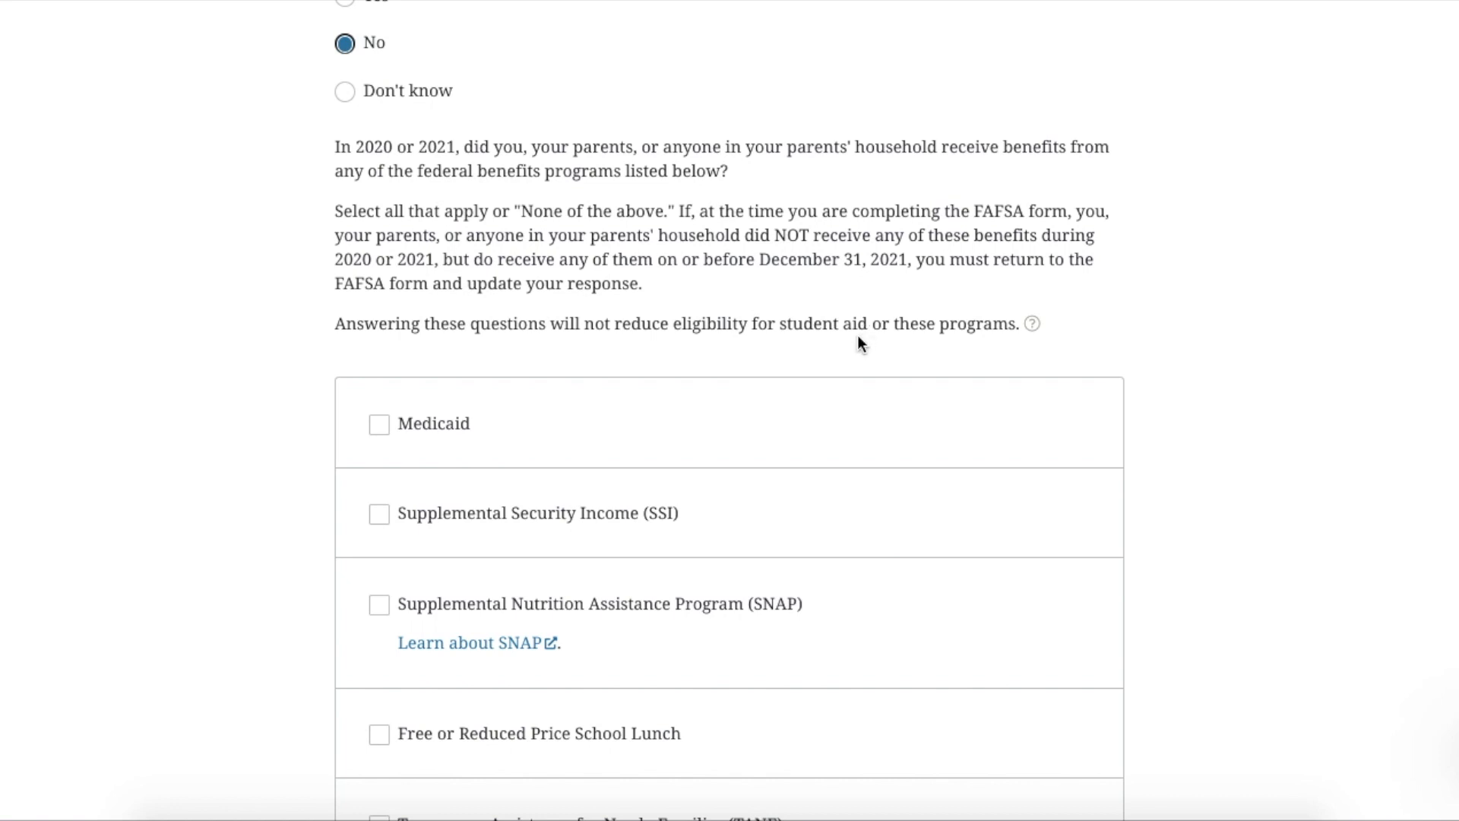
scroll(843, 349, down, 3)
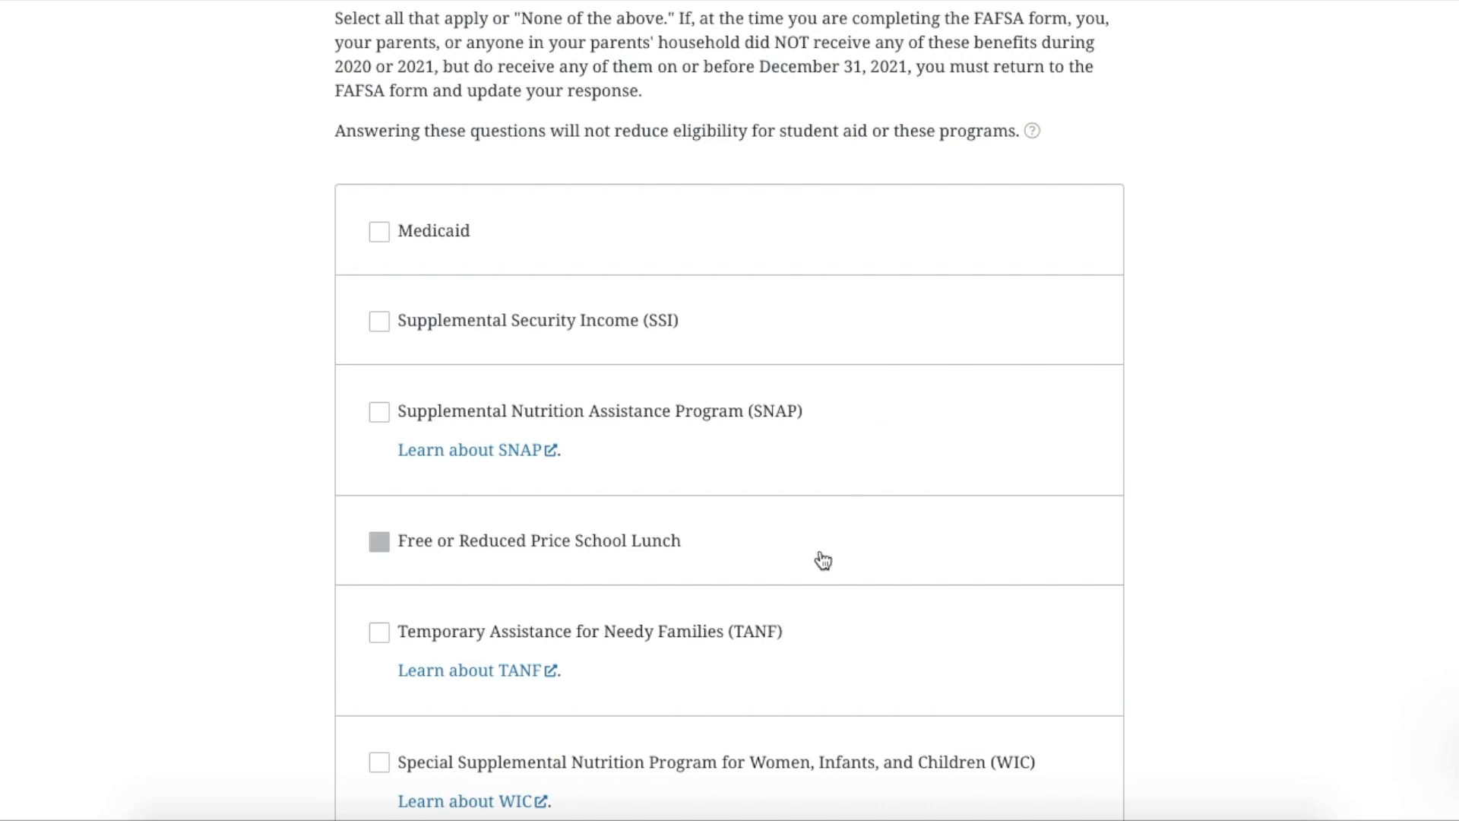
scroll(820, 554, down, 2)
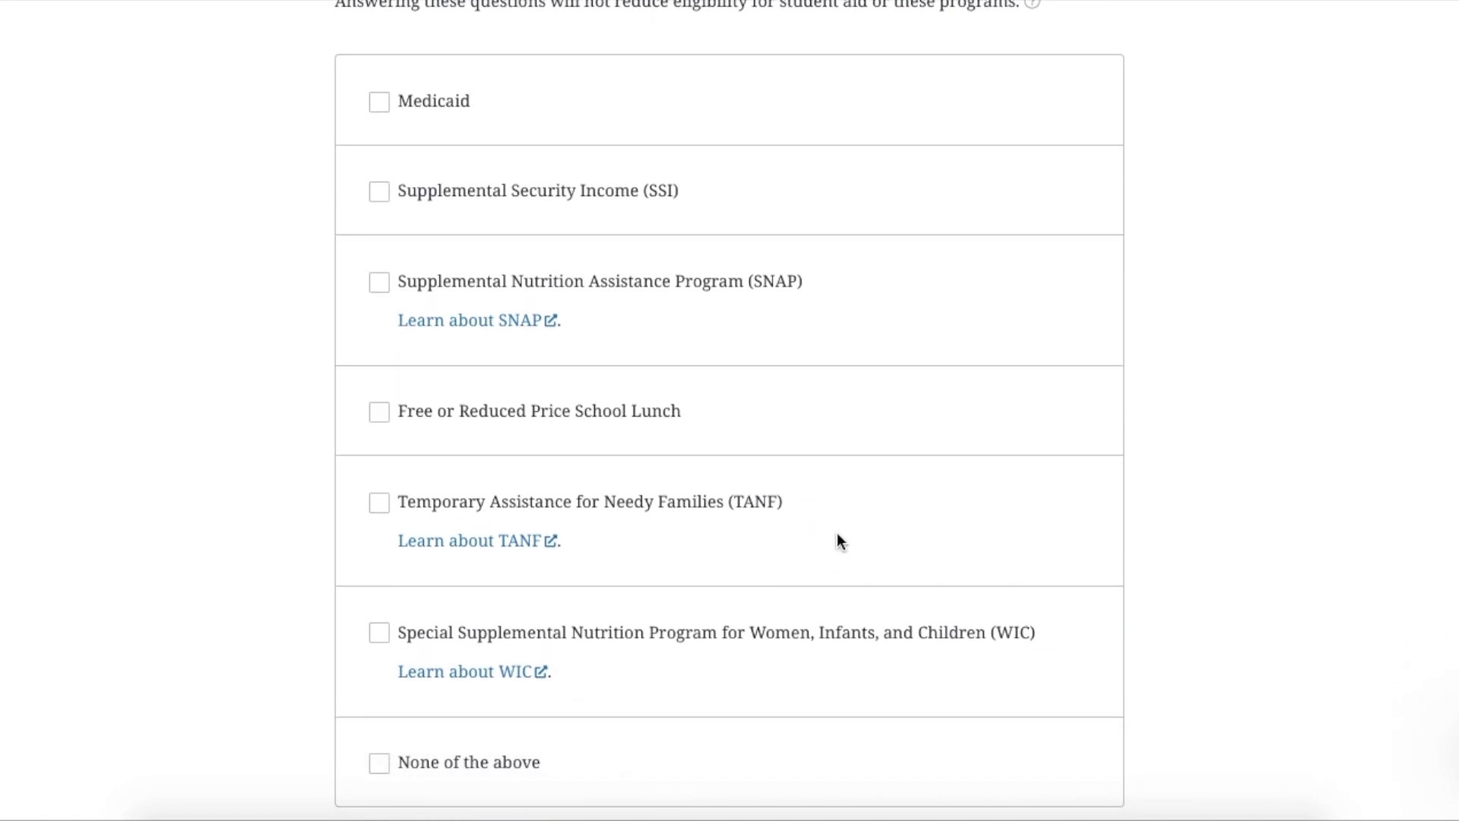
scroll(848, 598, down, 1)
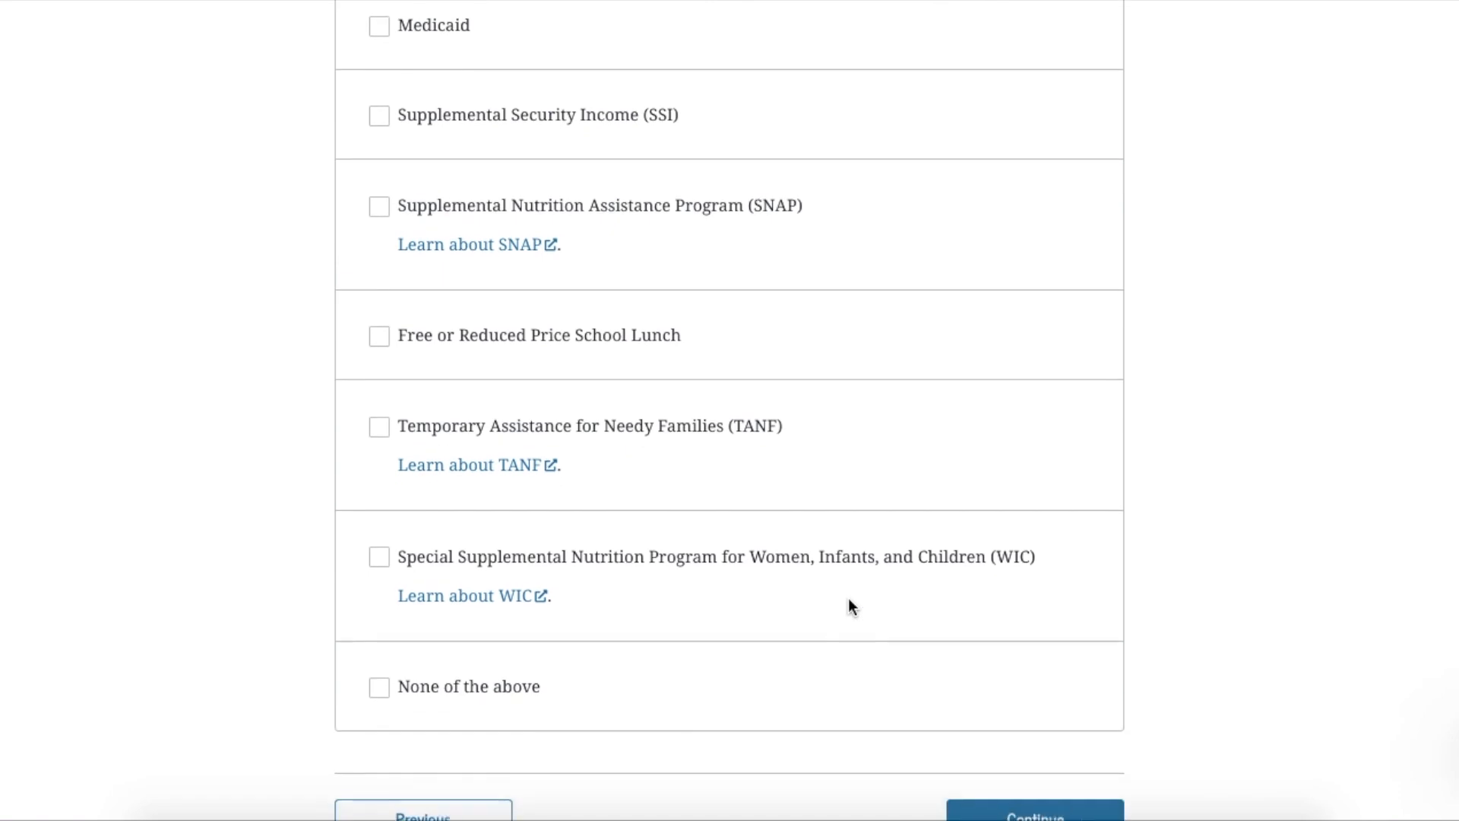
Mark None of the above for federal benefits received and continue to Parent Additional IRS Info
click(381, 688)
scroll(847, 611, down, 2)
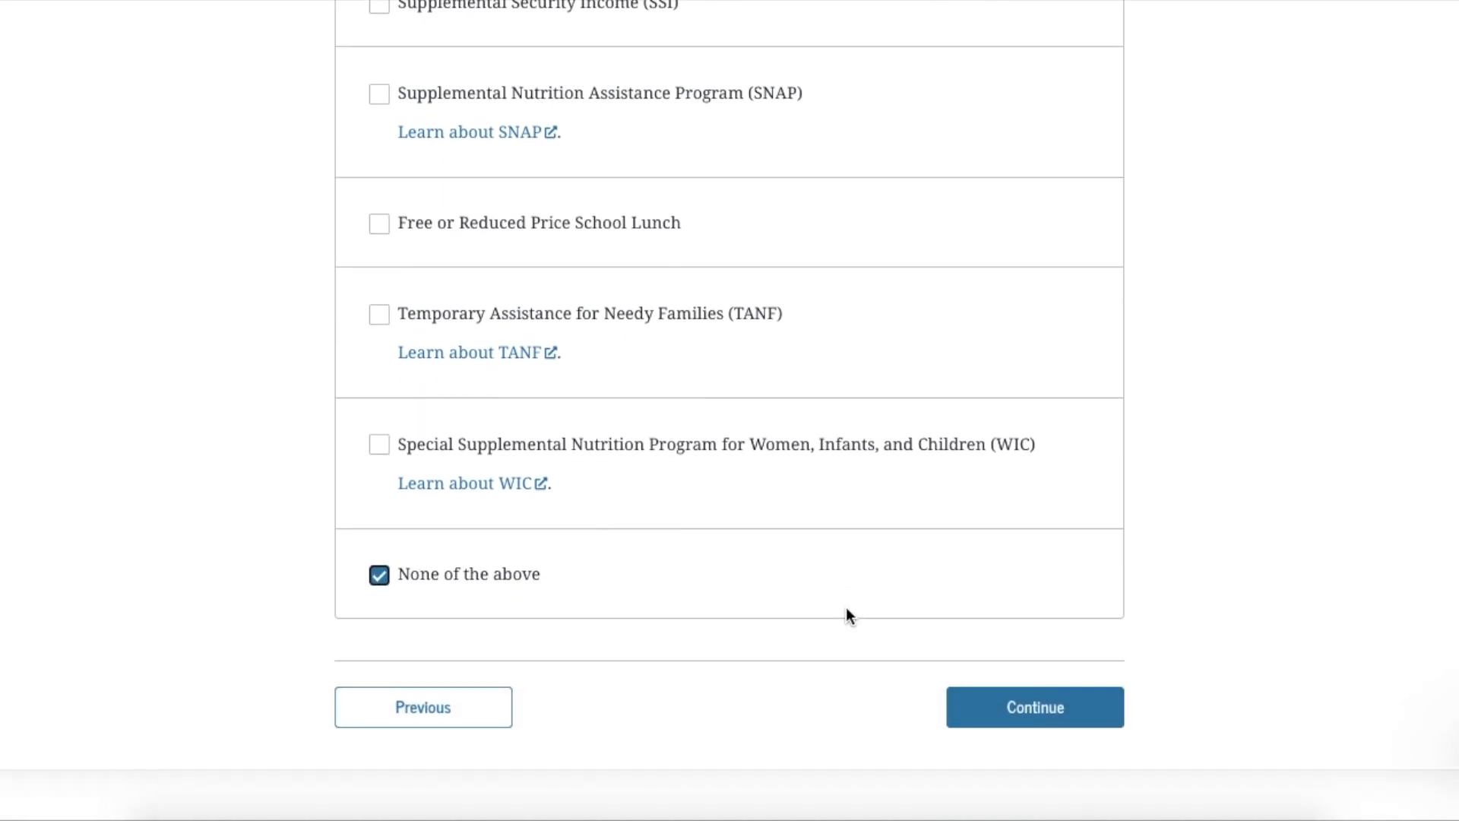
click(1031, 709)
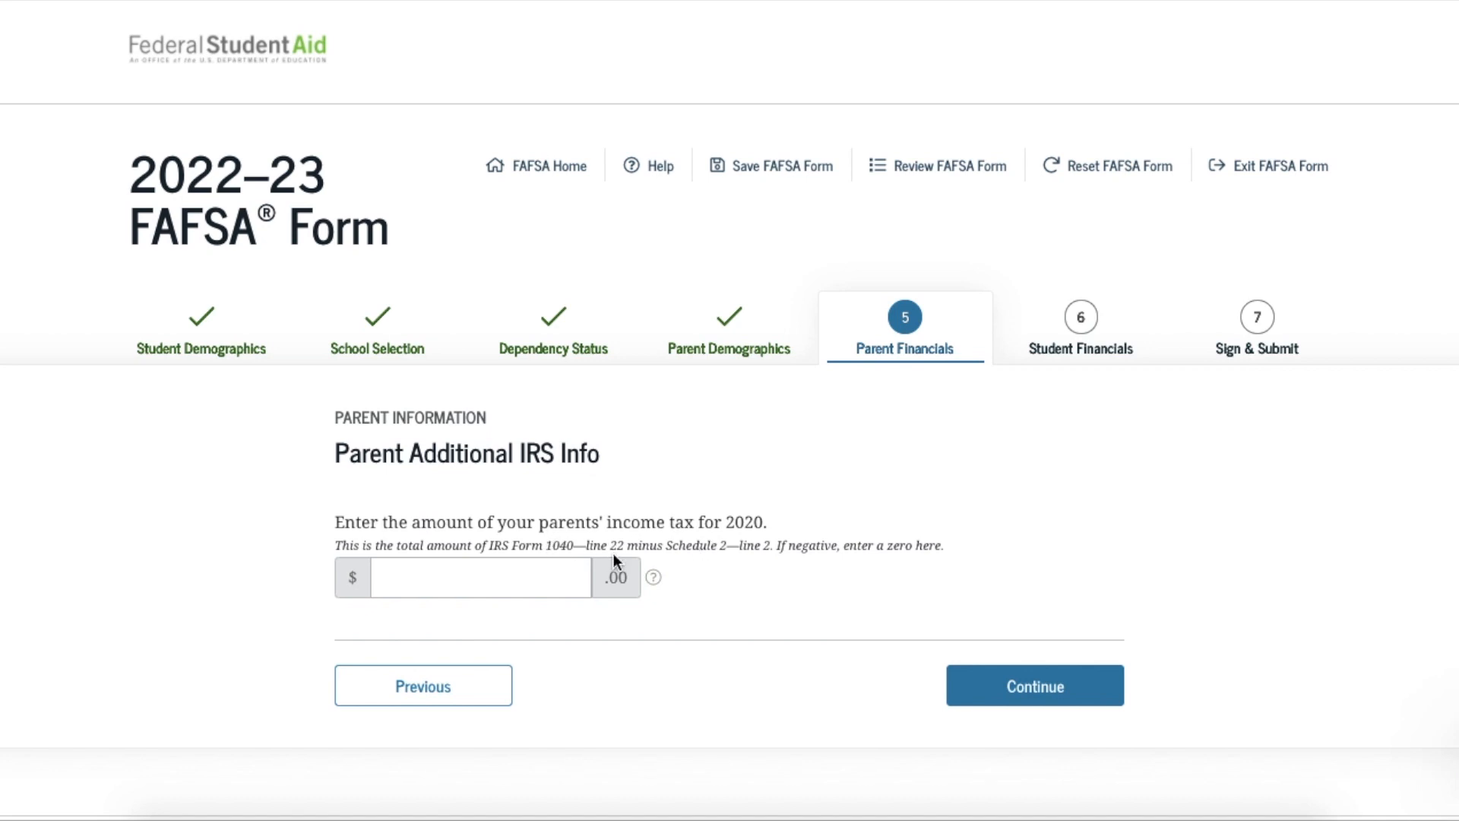
Enter 0 as the parents' 2020 income tax and continue to the tax filer questions
click(543, 583)
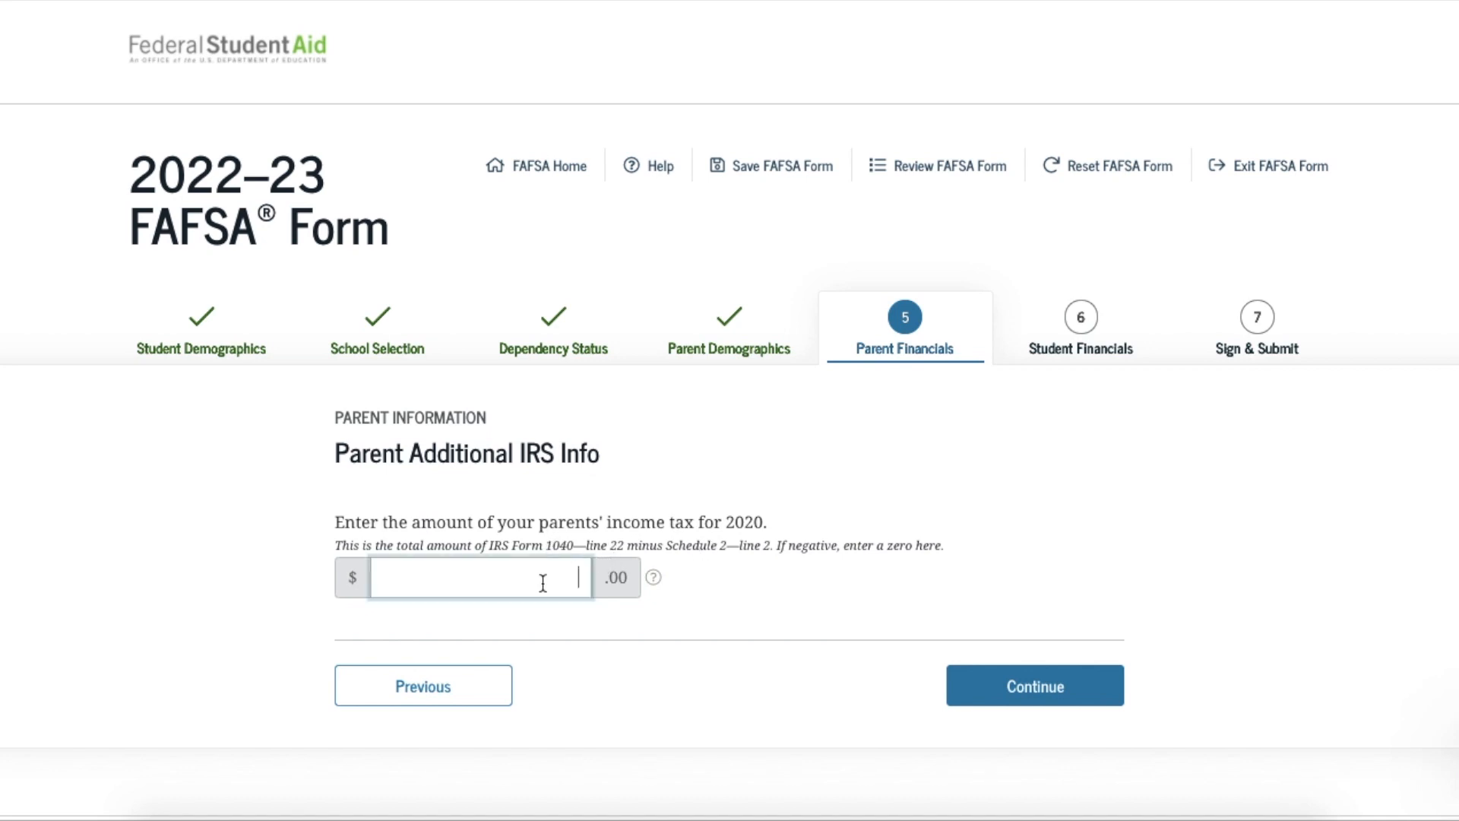
text(0)
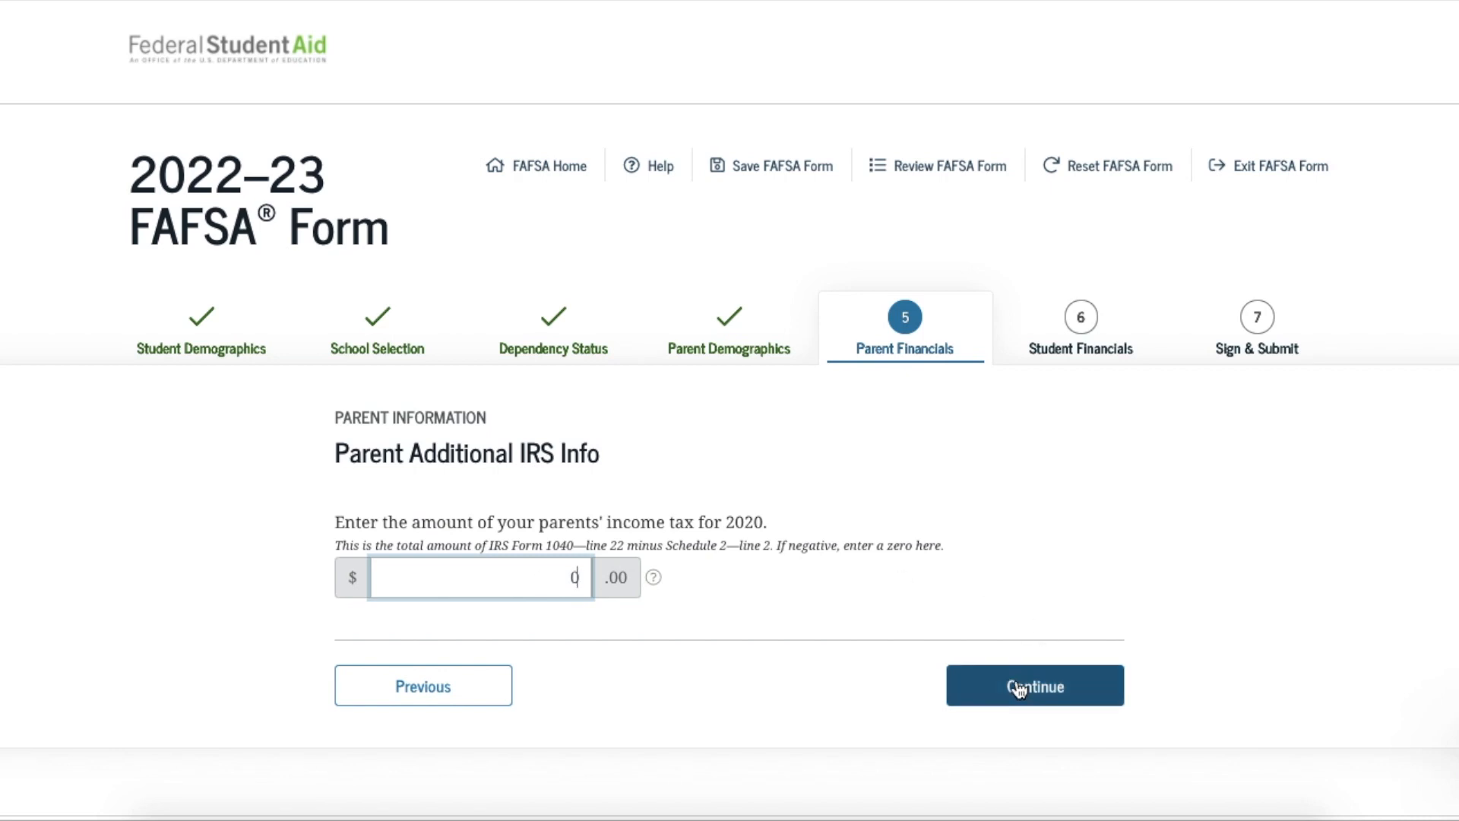
click(1018, 688)
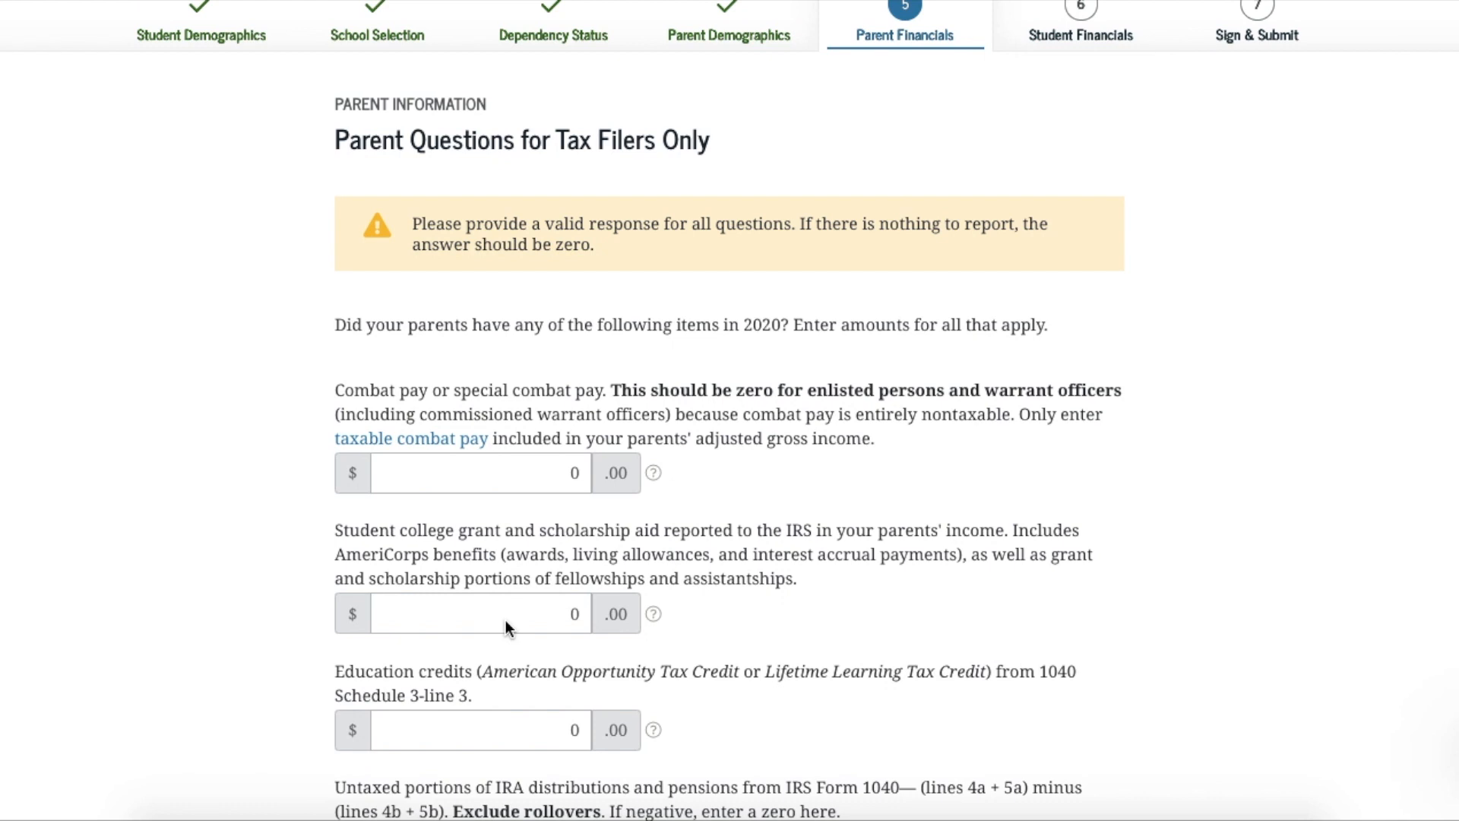
Review the tax filer amounts at 0 and view help on parents' tax-exempt interest income
scroll(504, 619, down, 1)
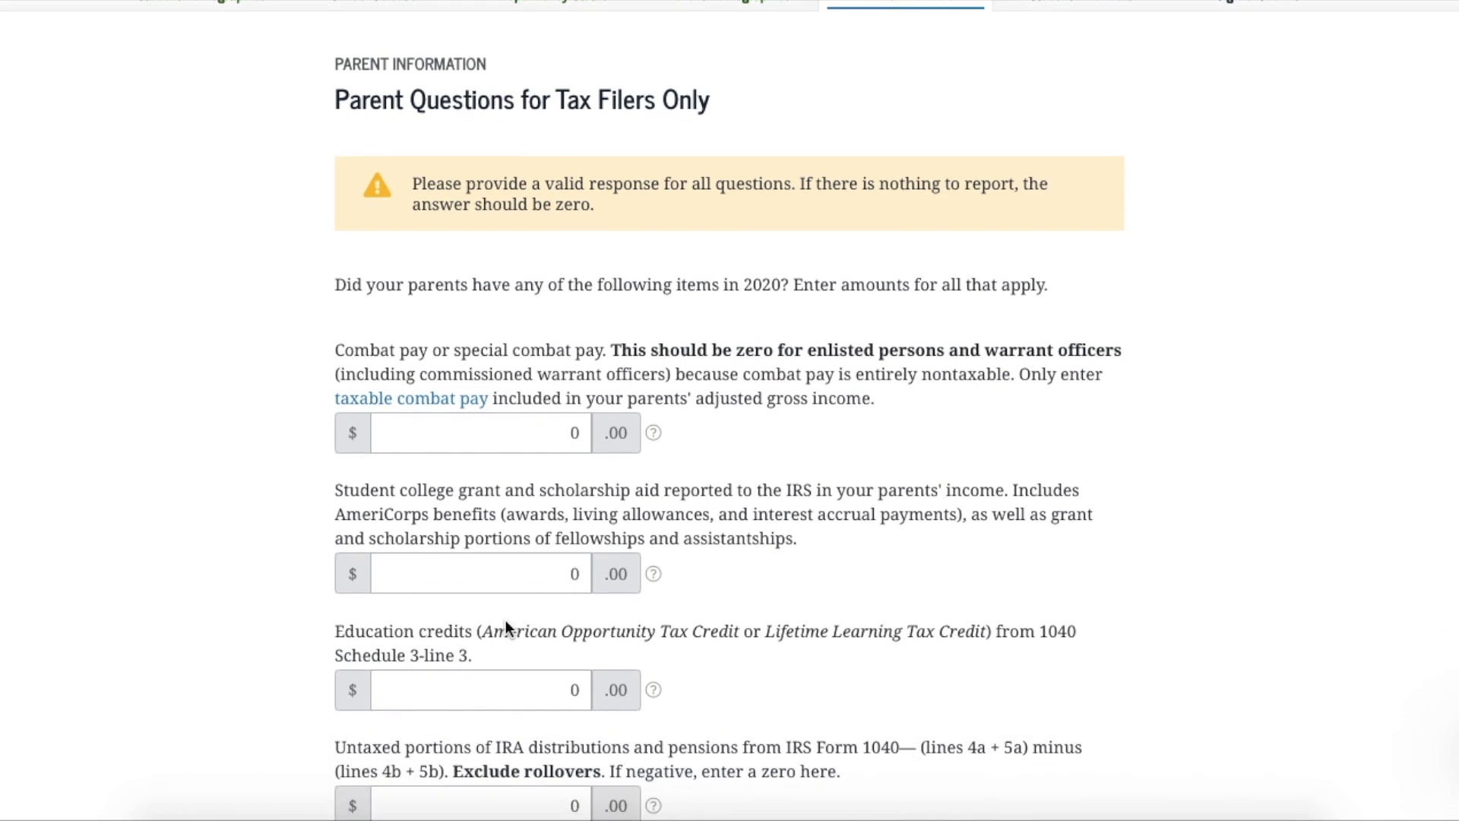
scroll(505, 619, down, 1)
scroll(505, 619, down, 1)
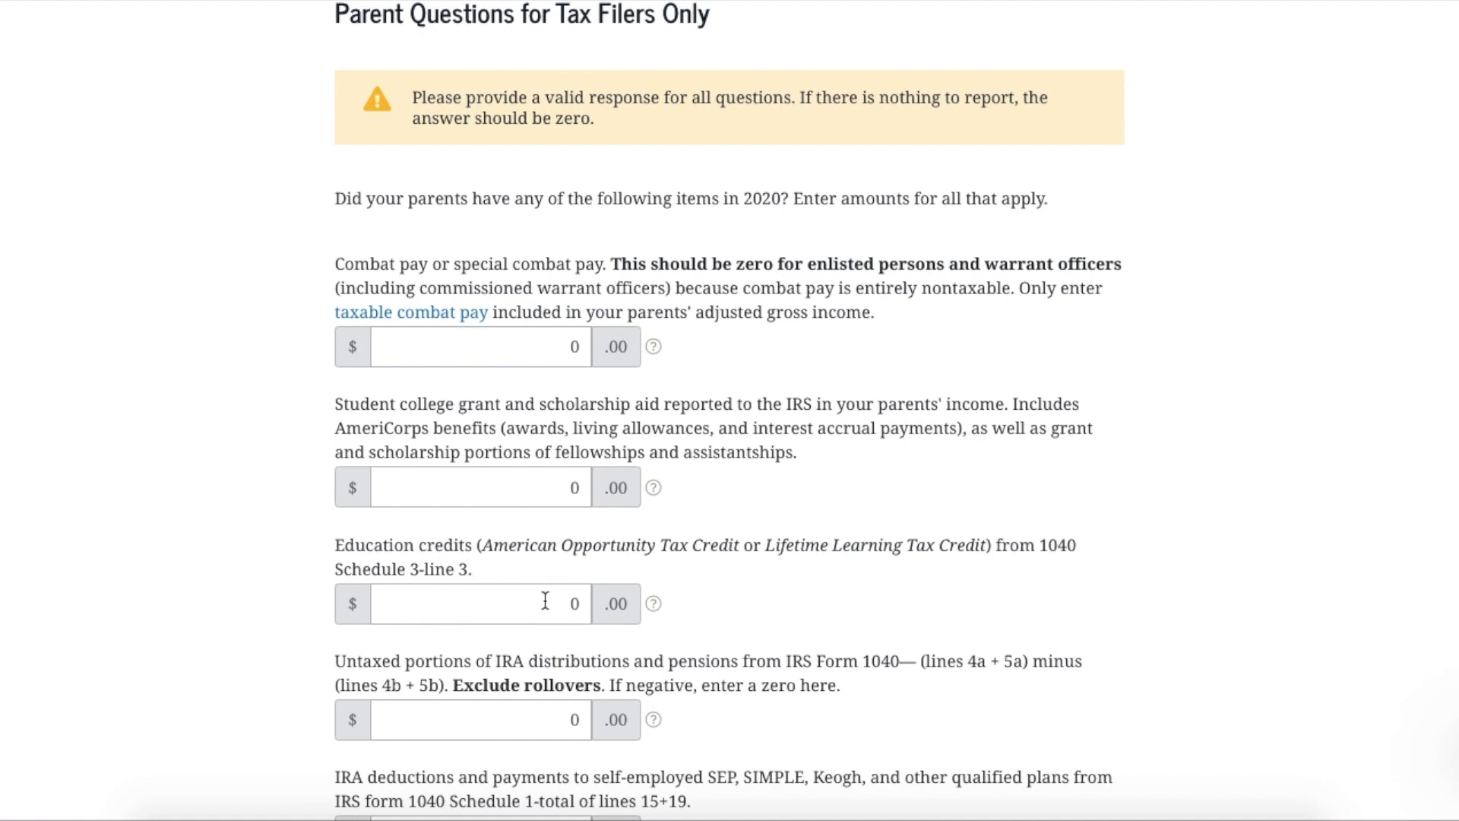
scroll(545, 601, down, 2)
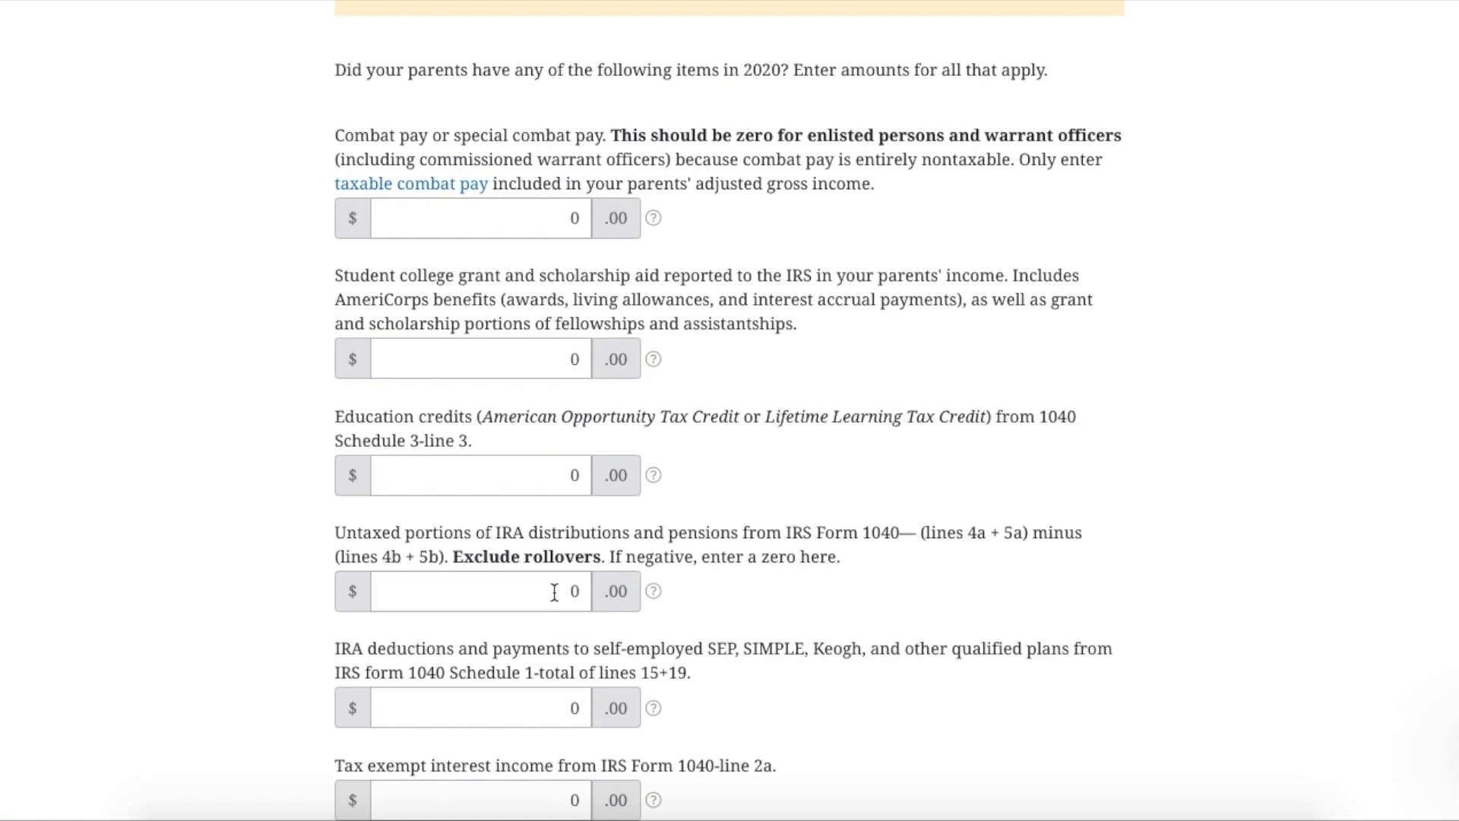
scroll(554, 593, down, 2)
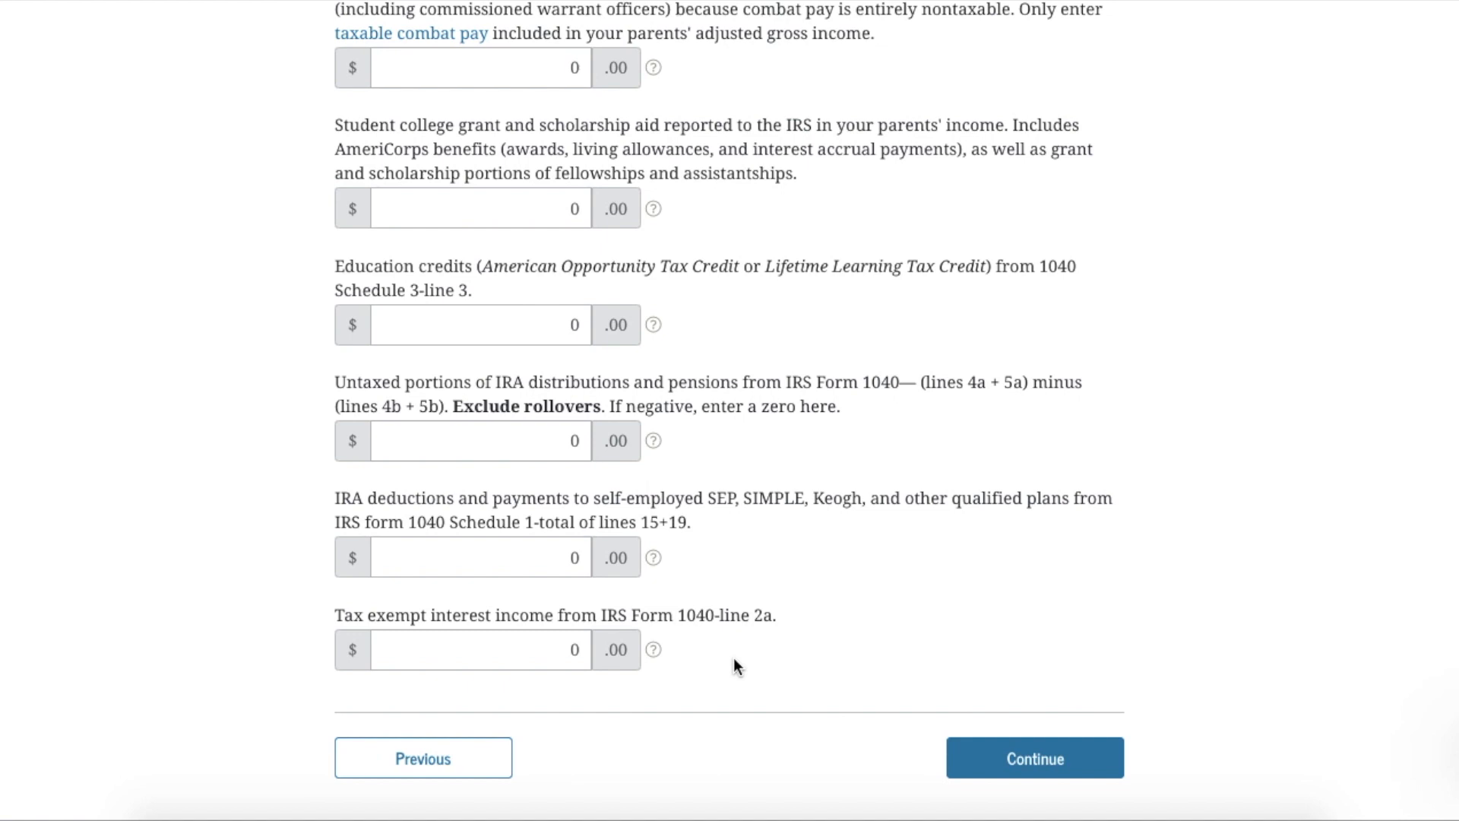
click(656, 652)
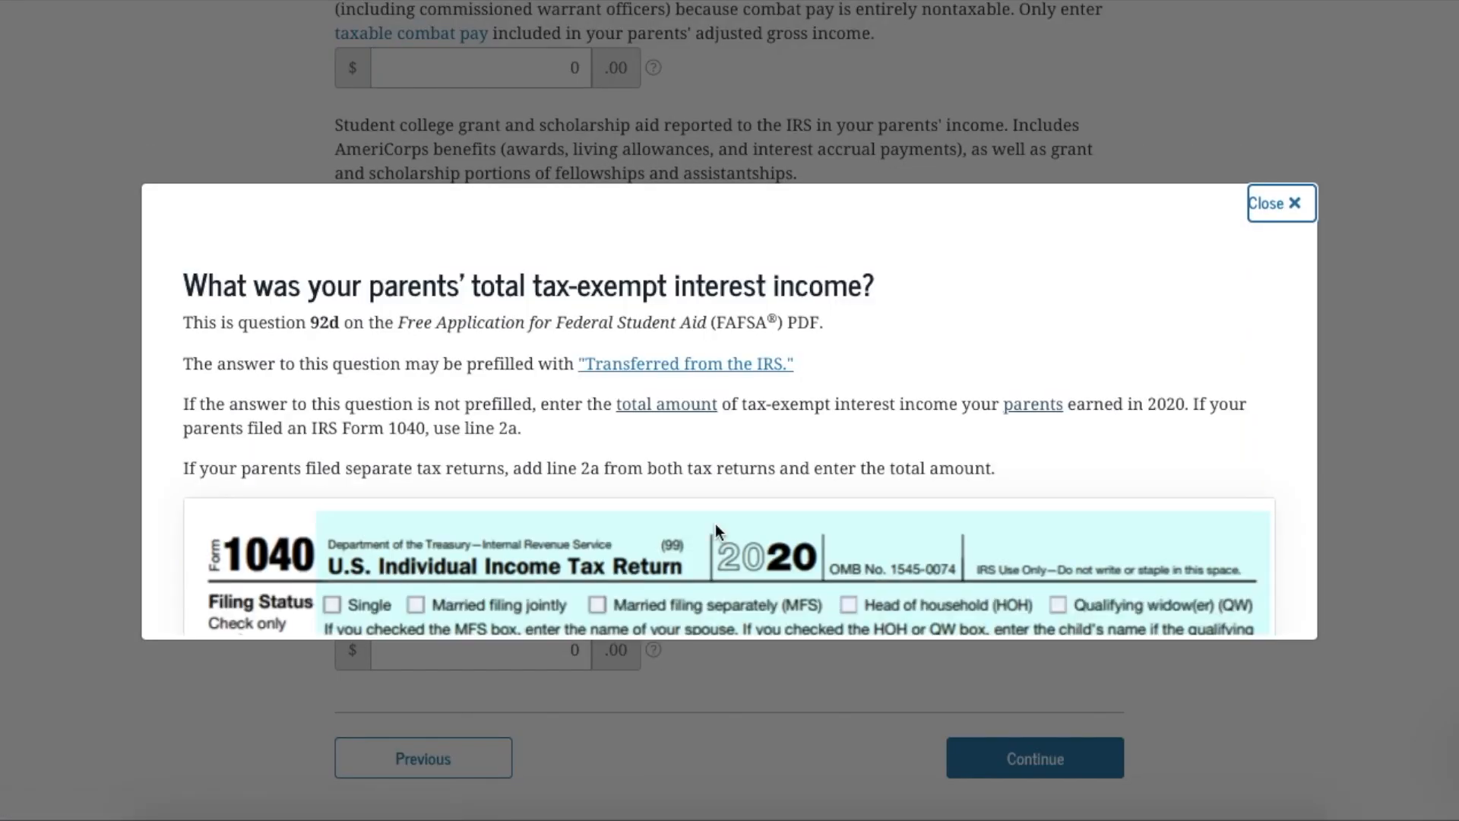
Check the tax-exempt interest help's Form 1040 line 2a reference, then close it
scroll(759, 444, down, 10)
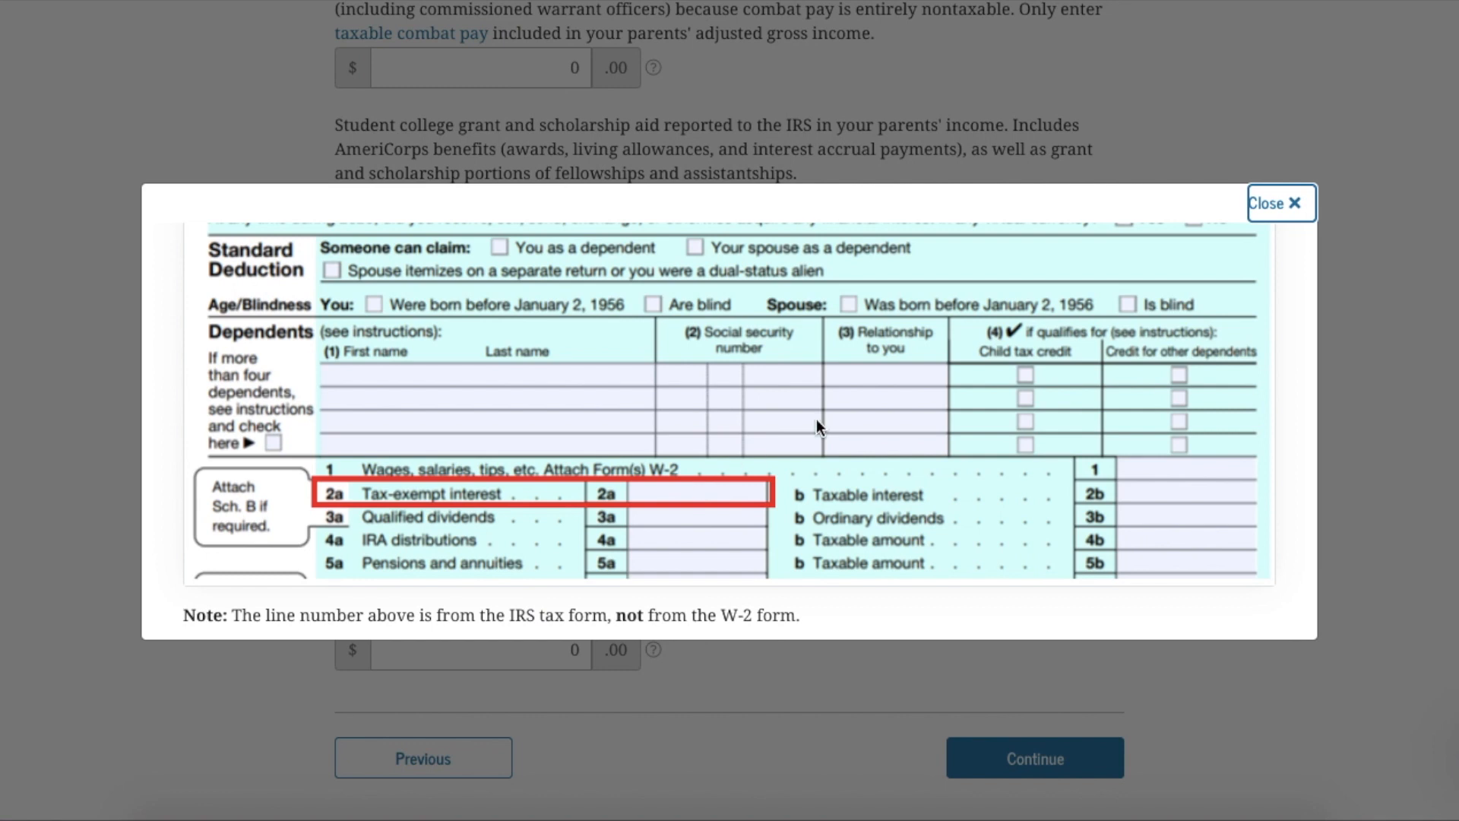
click(1277, 205)
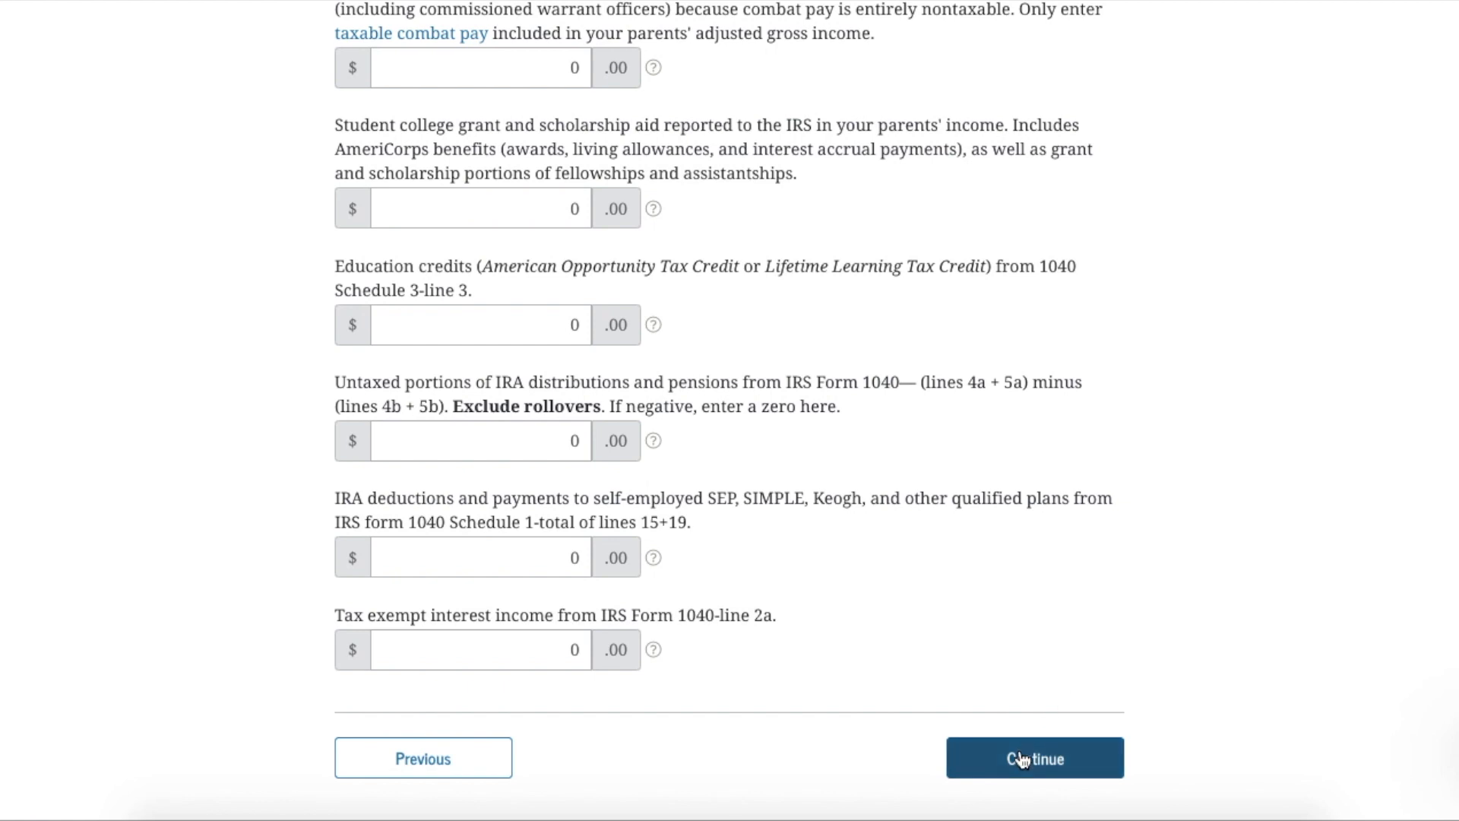
Accept the tax filer and Parent Additional Financial Info amounts at 0, reaching Parent Untaxed Income
click(1021, 759)
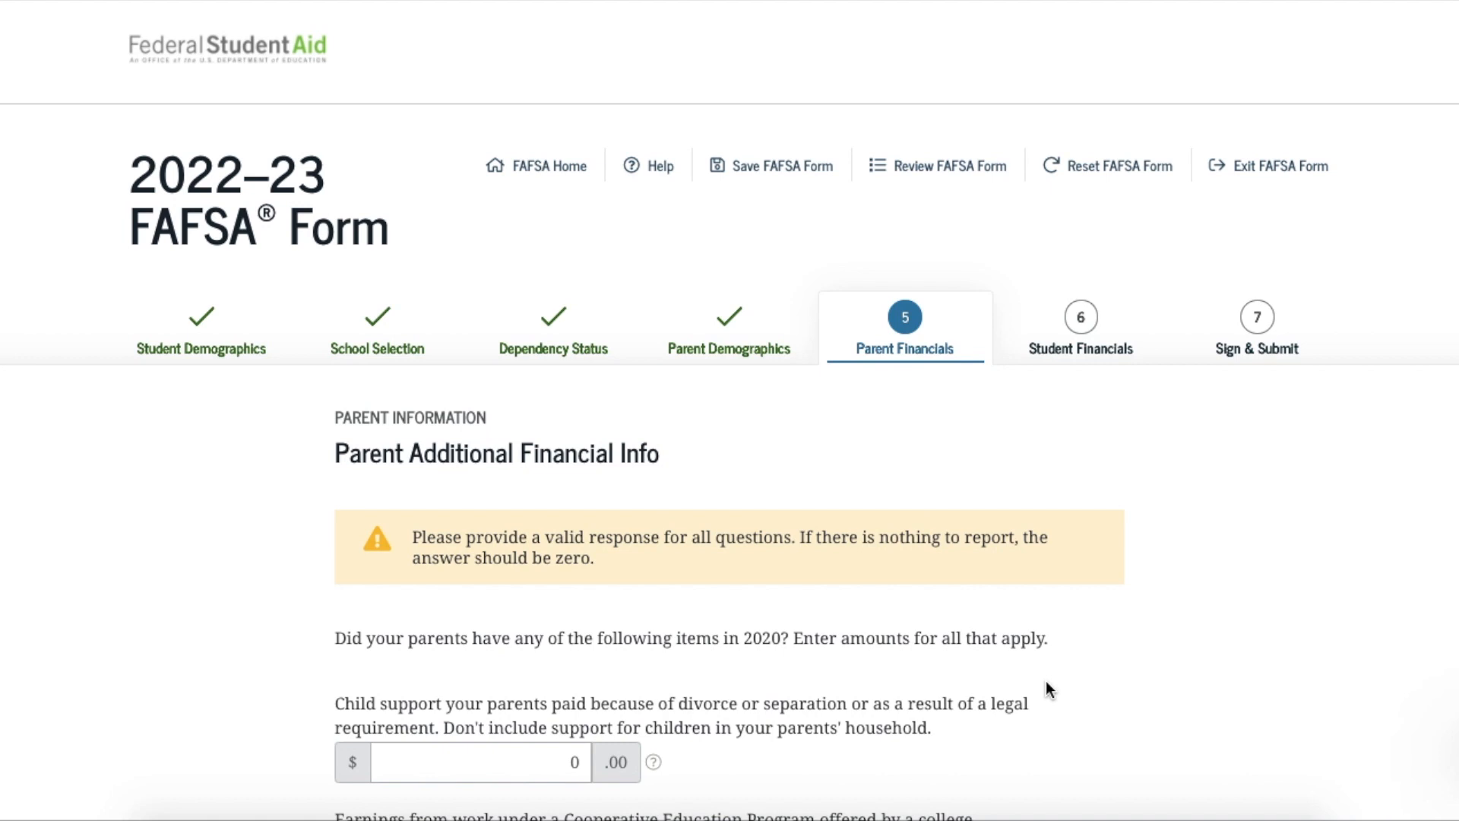
scroll(1046, 682, down, 2)
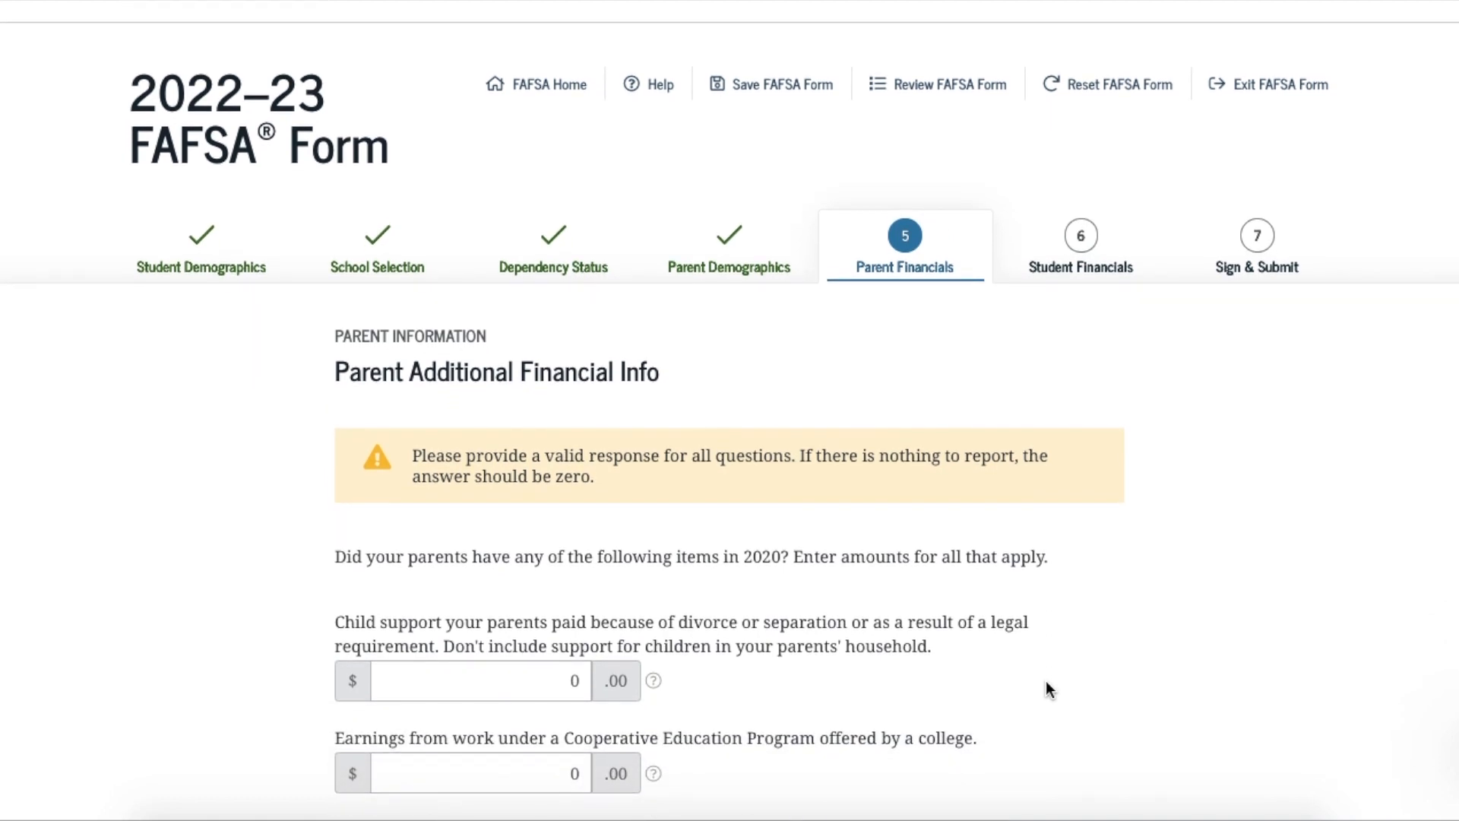
scroll(1046, 688, down, 1)
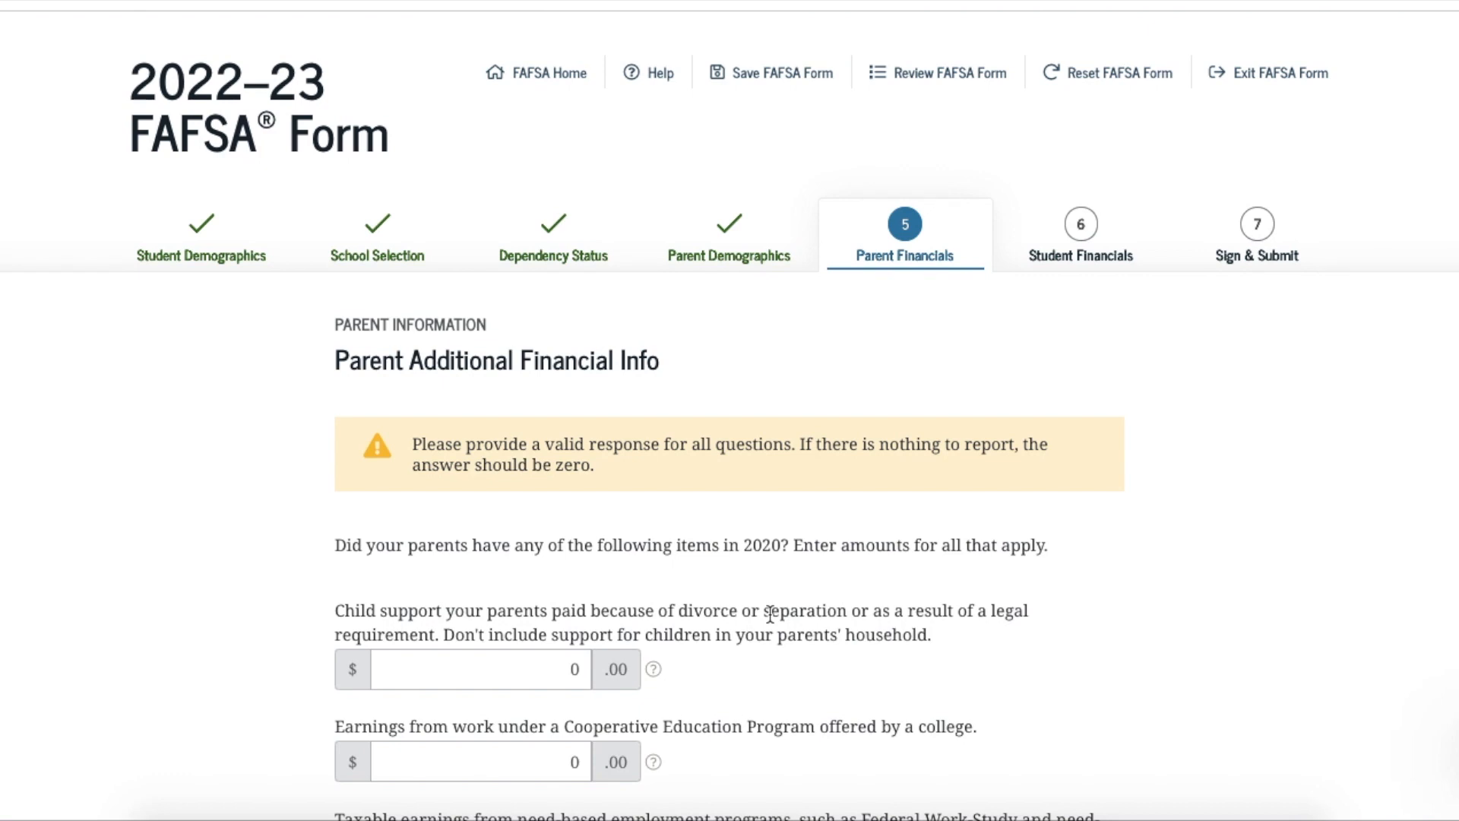
scroll(770, 614, down, 1)
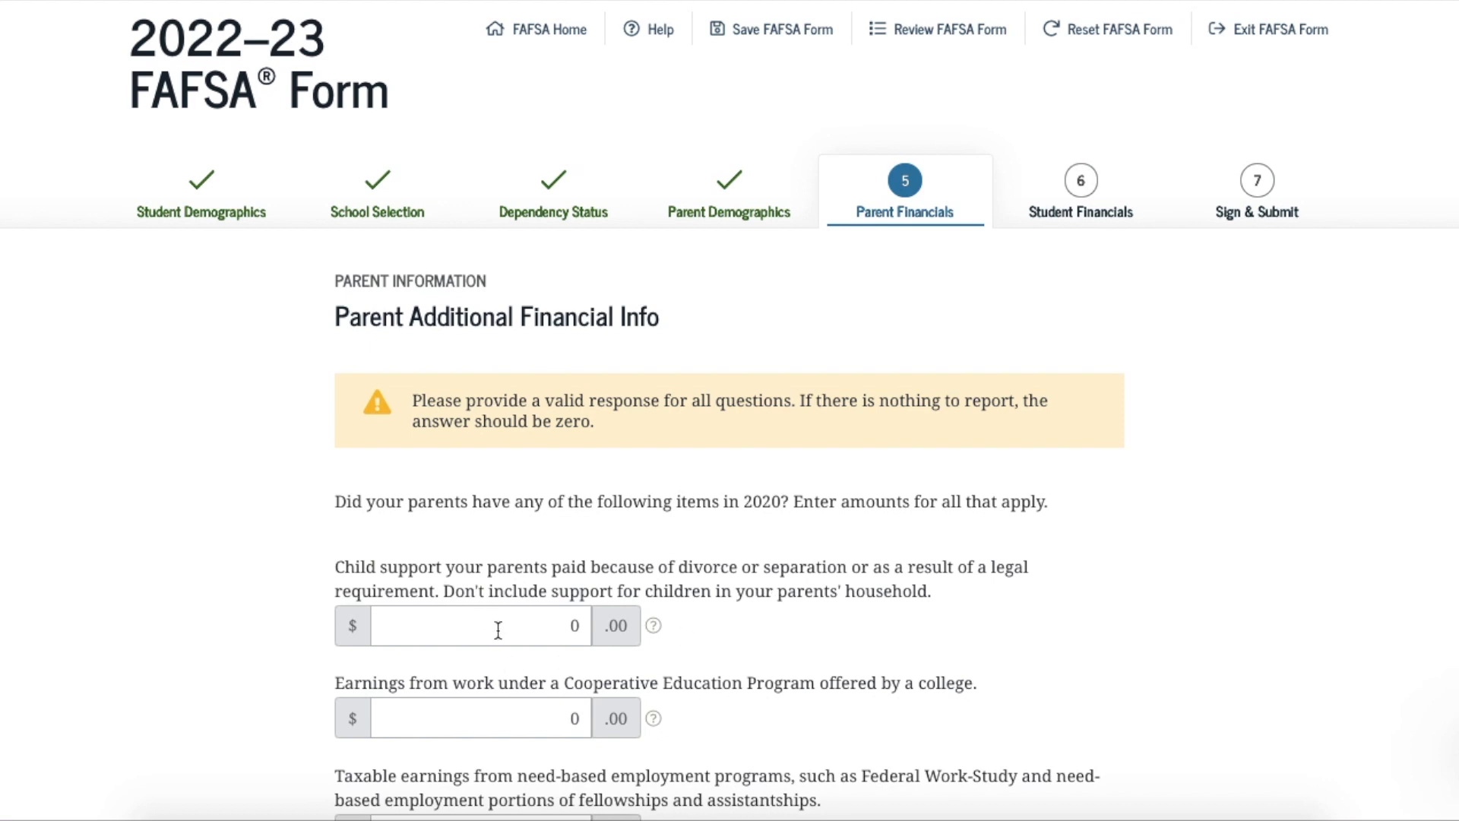
scroll(497, 631, down, 2)
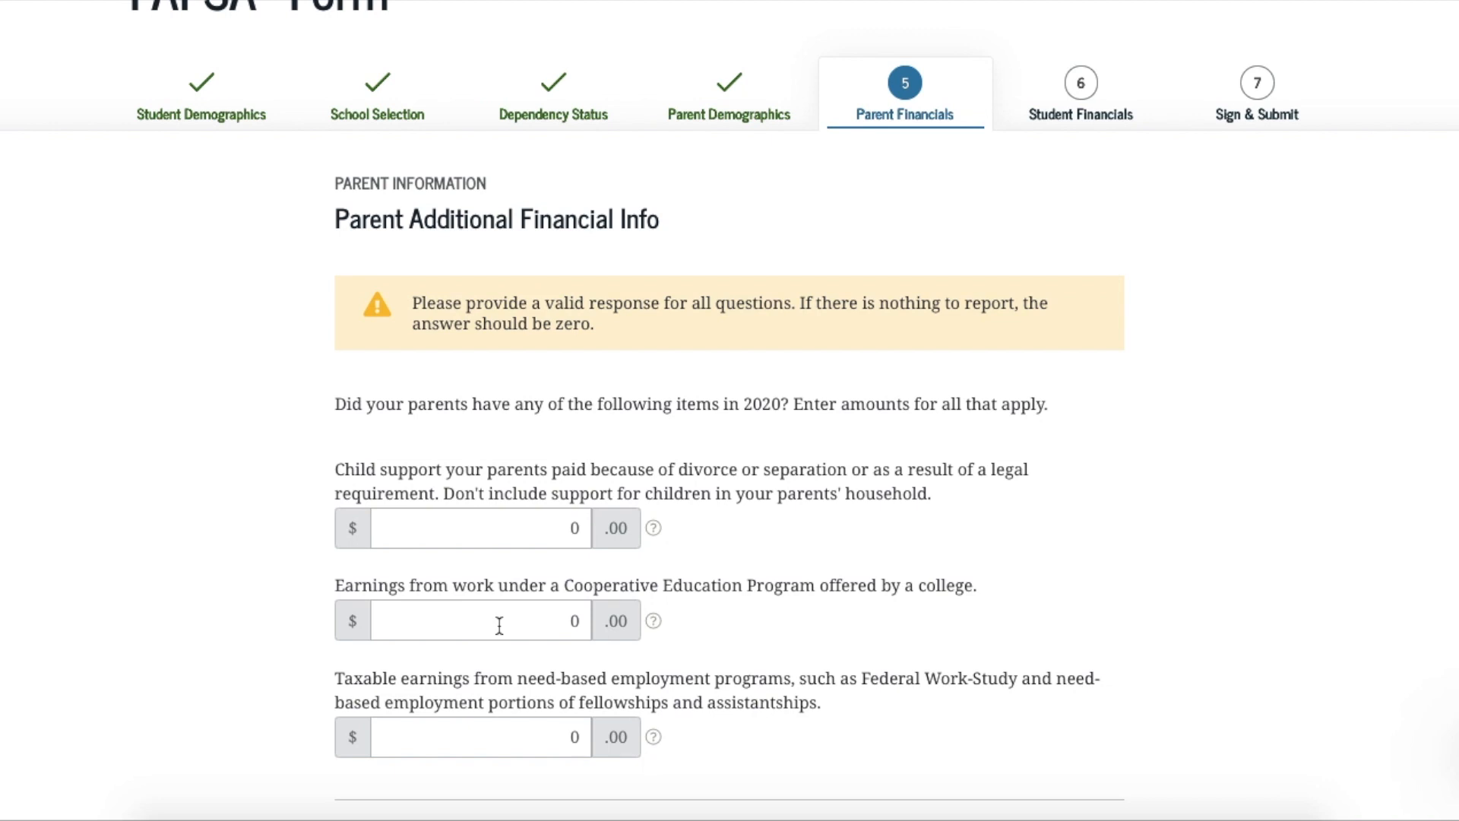
scroll(499, 624, down, 2)
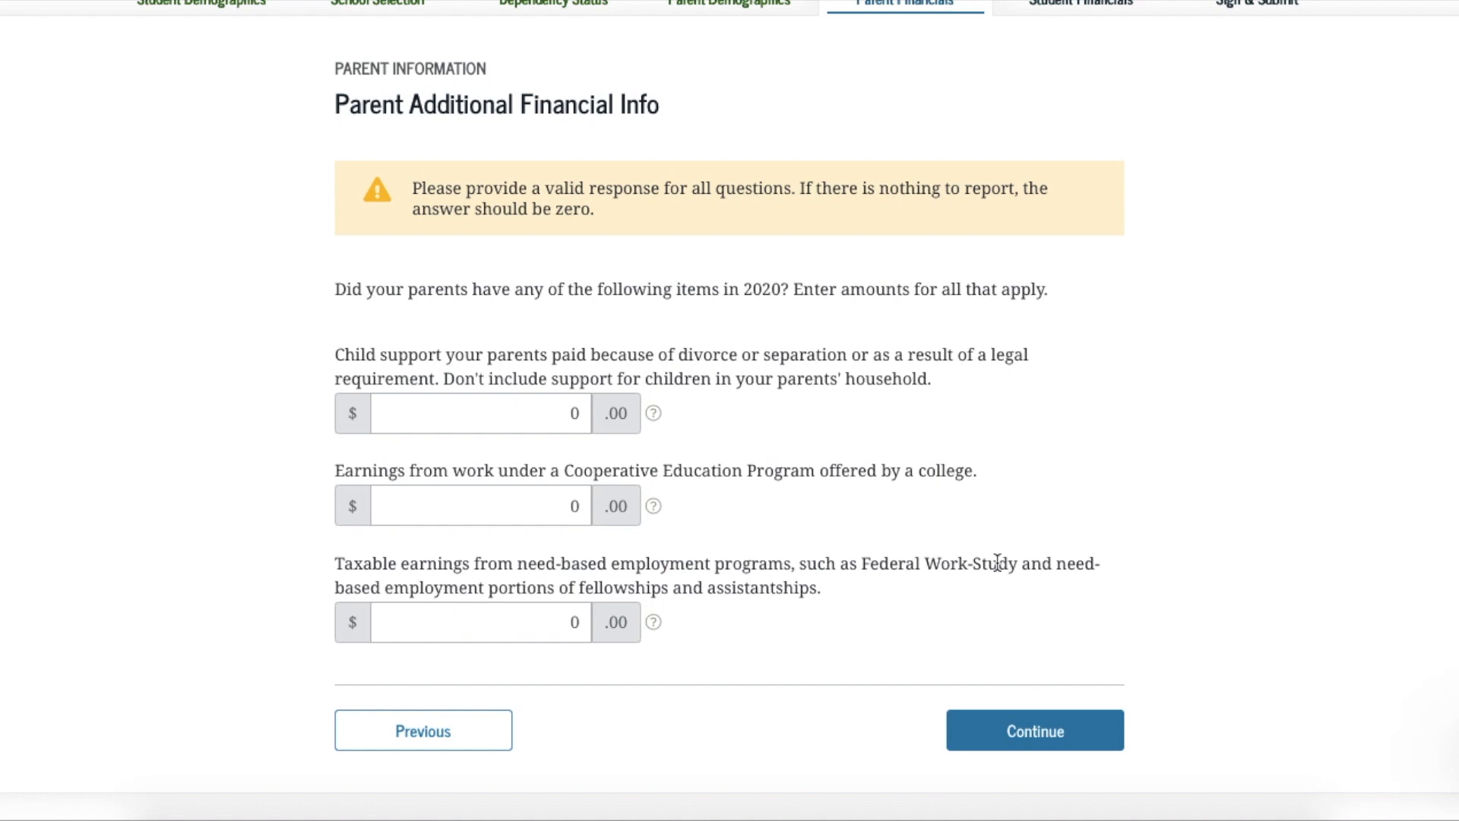
click(996, 735)
View the help for parents' other untaxed income or benefits, question 92h
scroll(994, 736, down, 1)
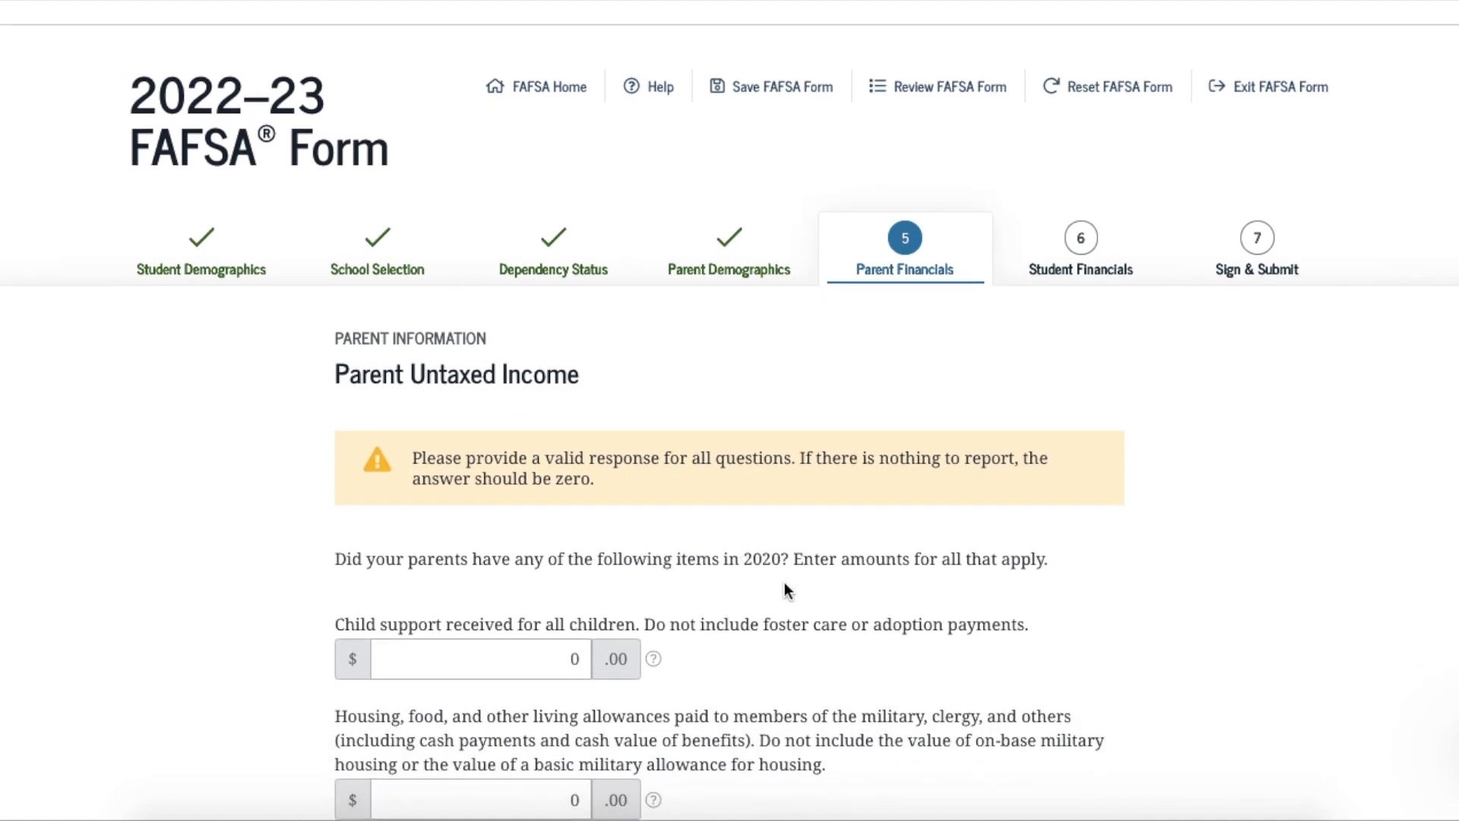
scroll(785, 584, down, 1)
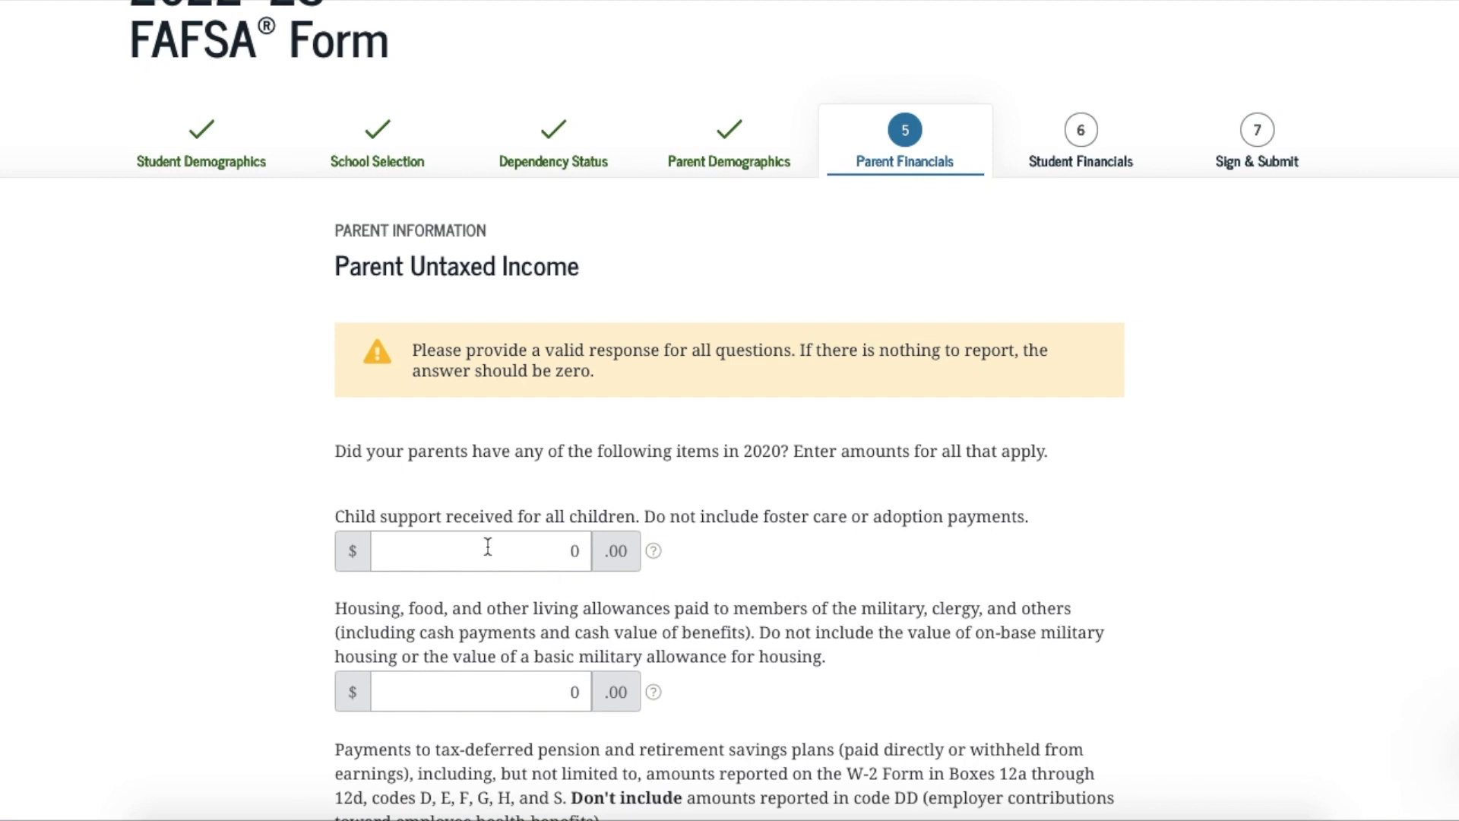
scroll(491, 684, down, 1)
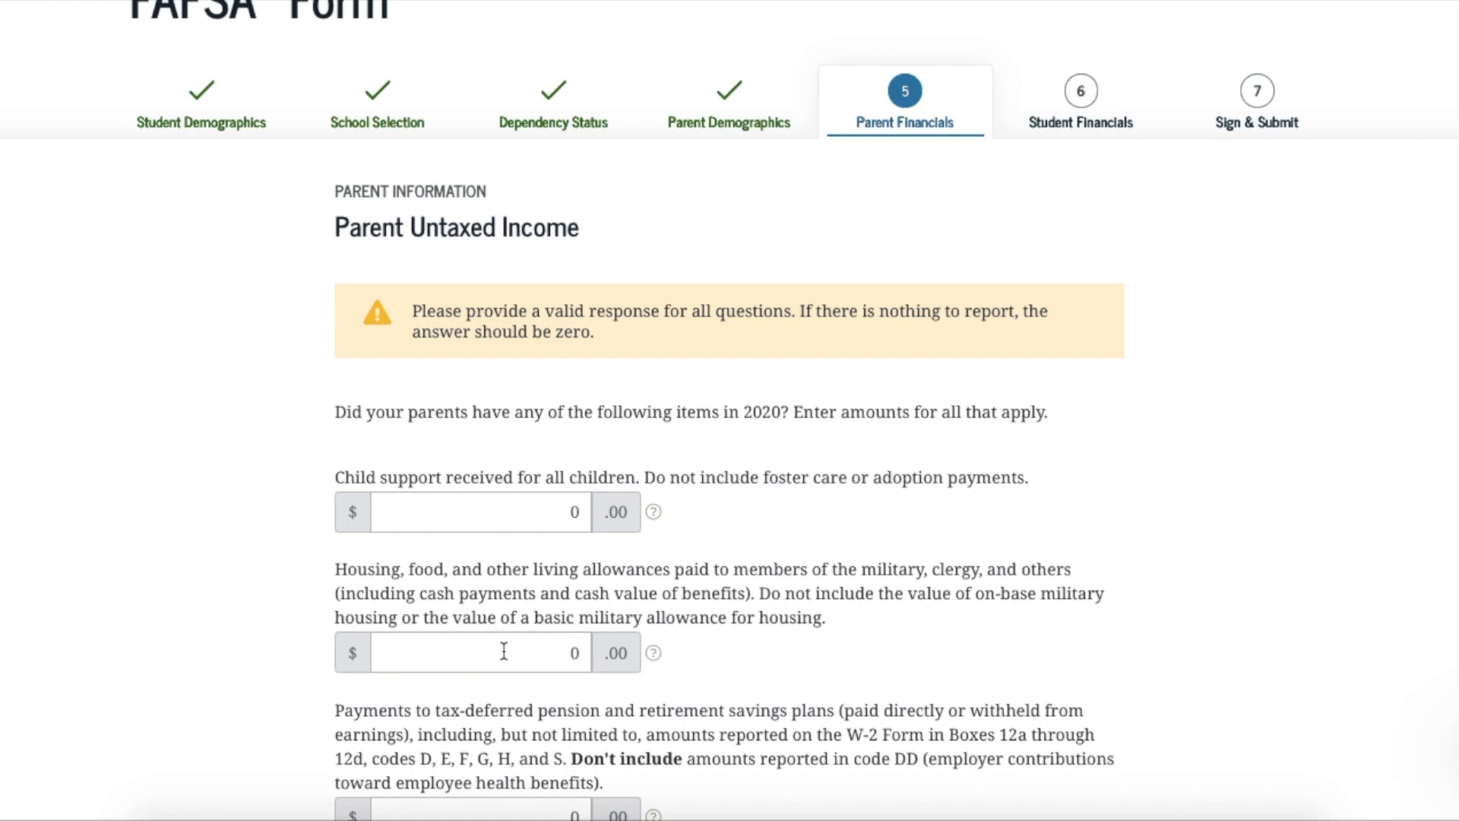
scroll(504, 651, down, 3)
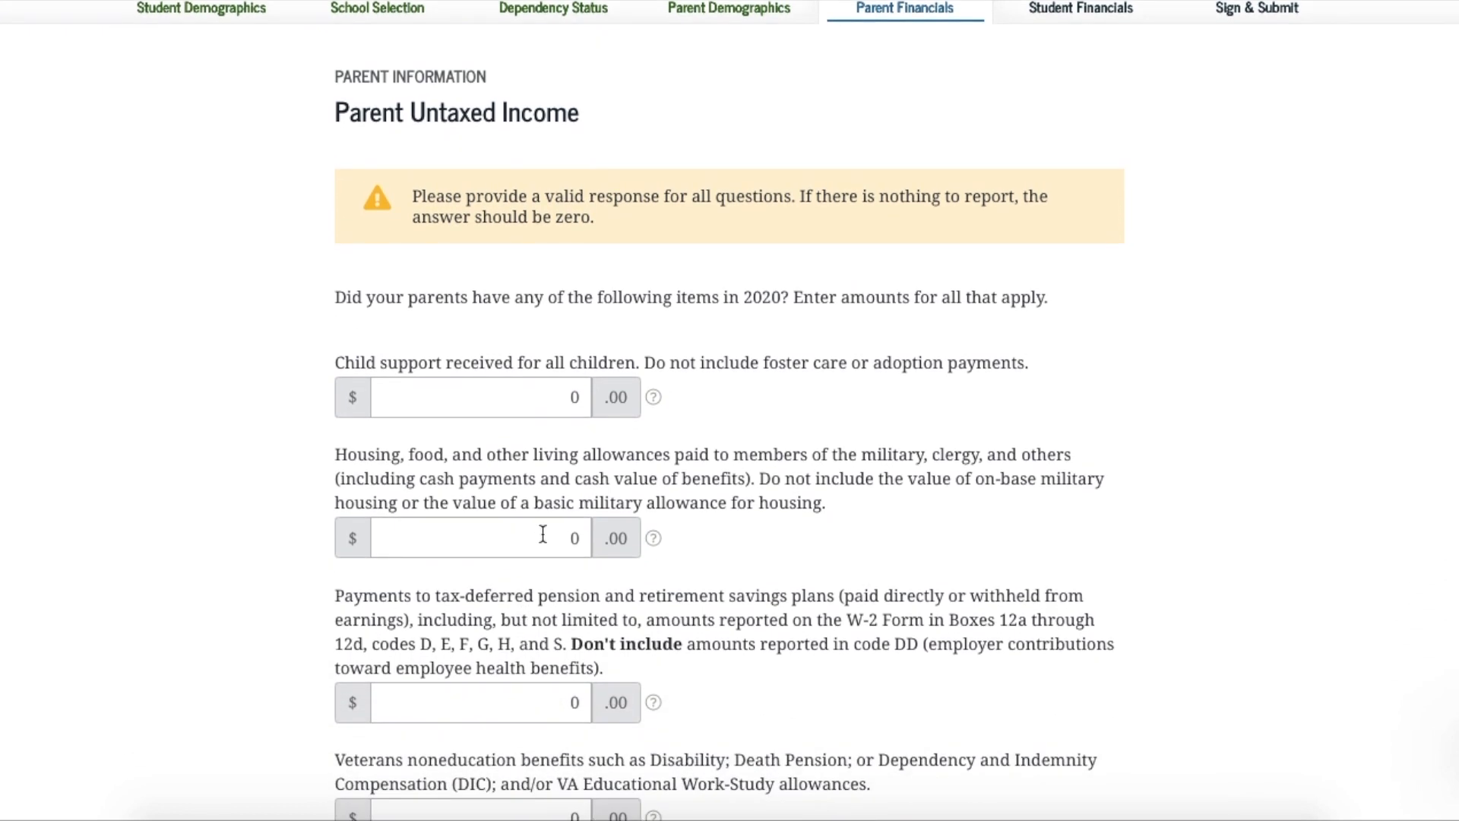
scroll(543, 534, down, 6)
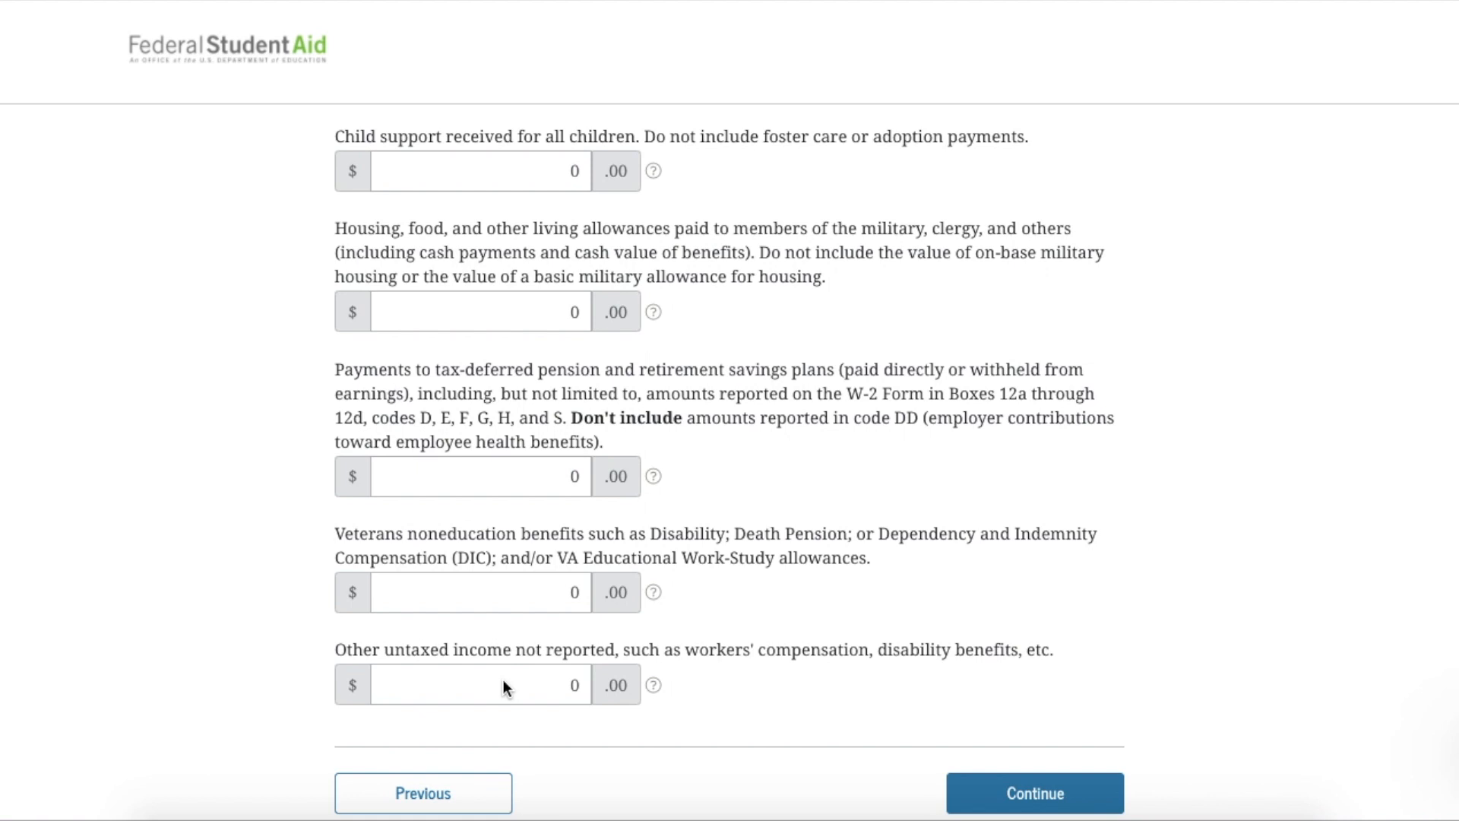
click(654, 685)
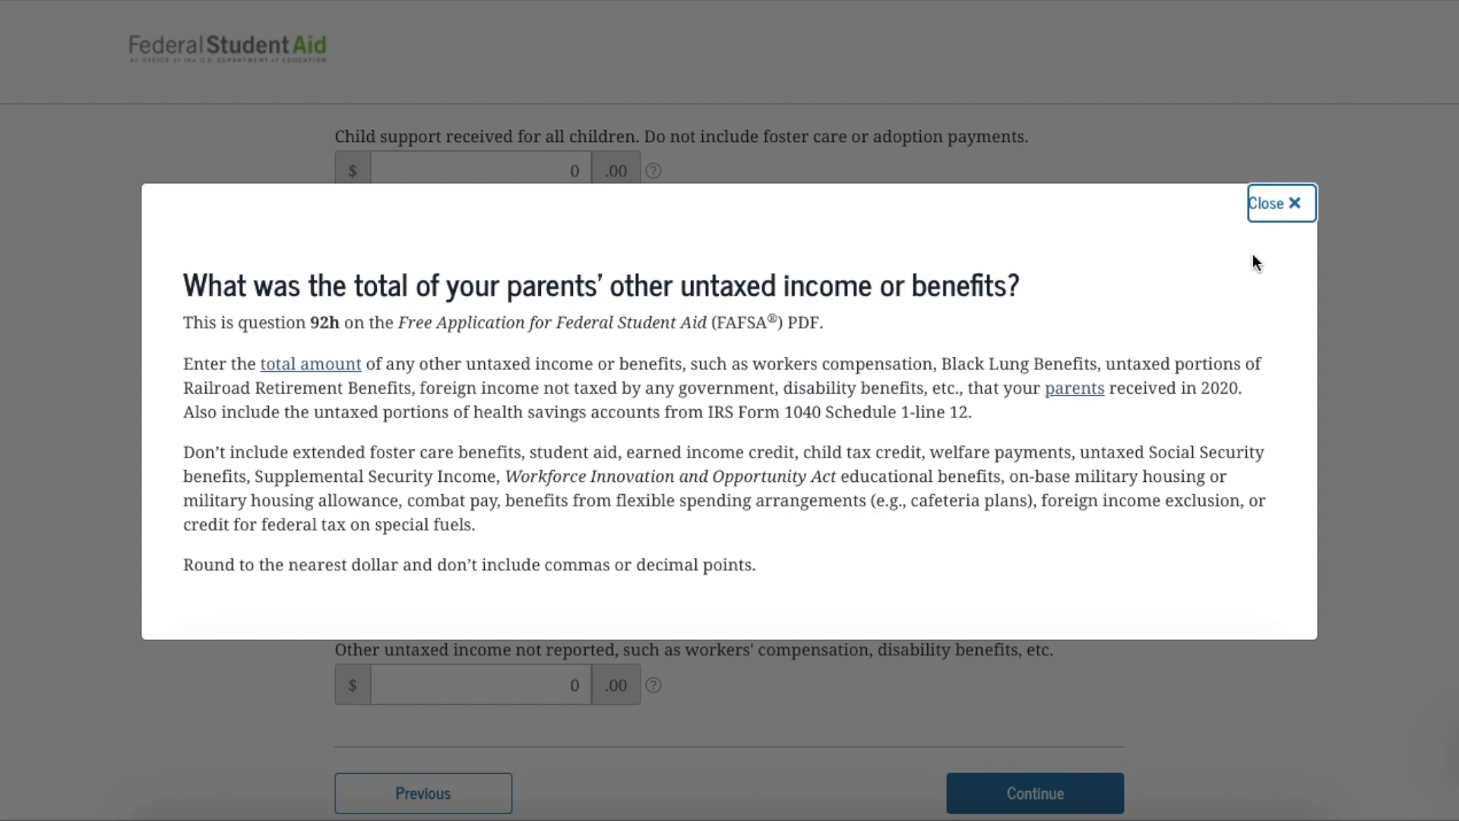
Close the untaxed income help and continue with all untaxed amounts left at 0
click(1271, 207)
click(1023, 789)
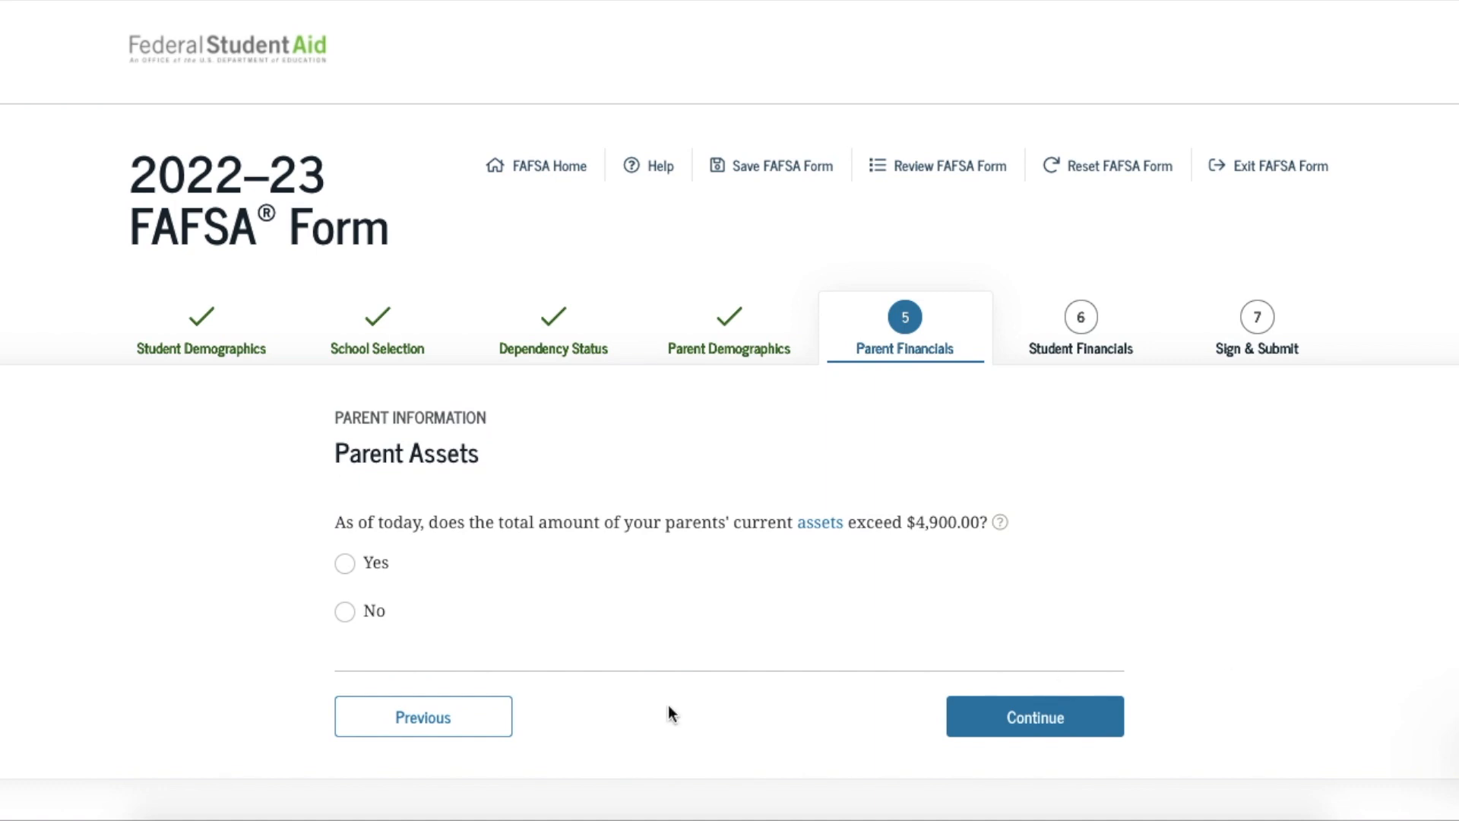
Answer Yes to parents' assets exceeding $4,900 and enter 1,000 for cash, savings and checking
click(344, 564)
scroll(853, 654, down, 3)
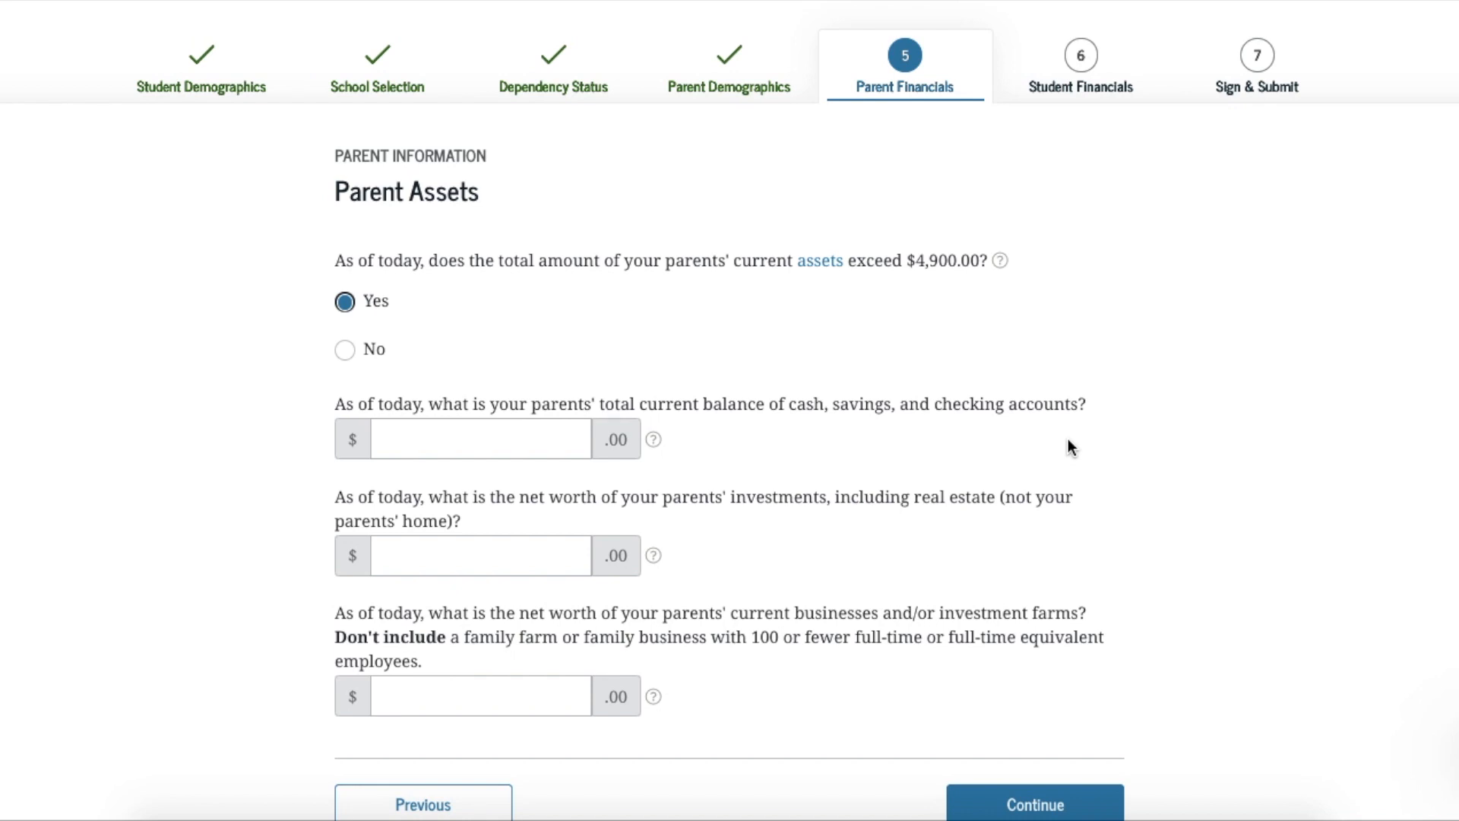
click(541, 448)
text(1,000)
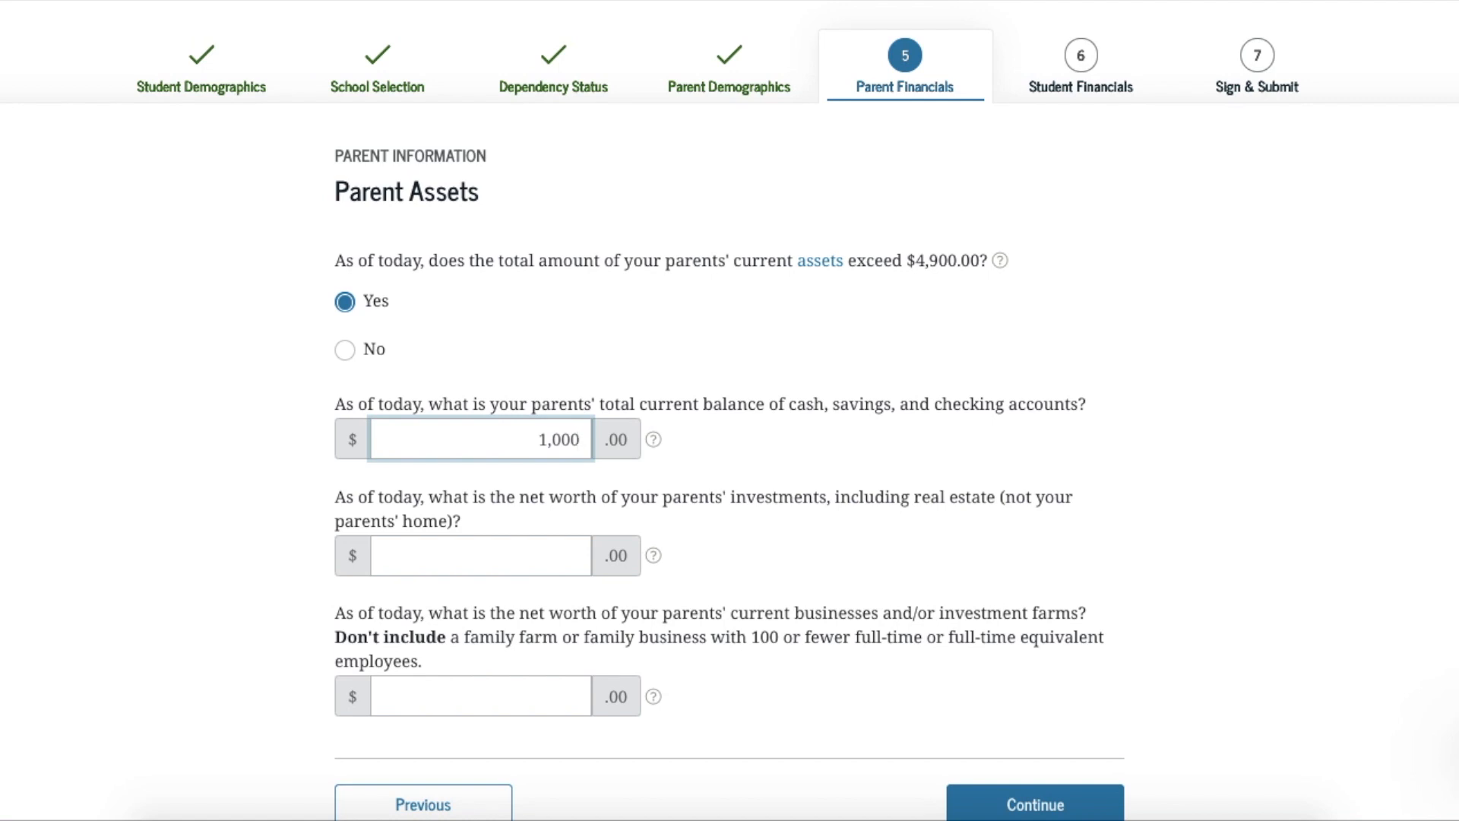
click(653, 560)
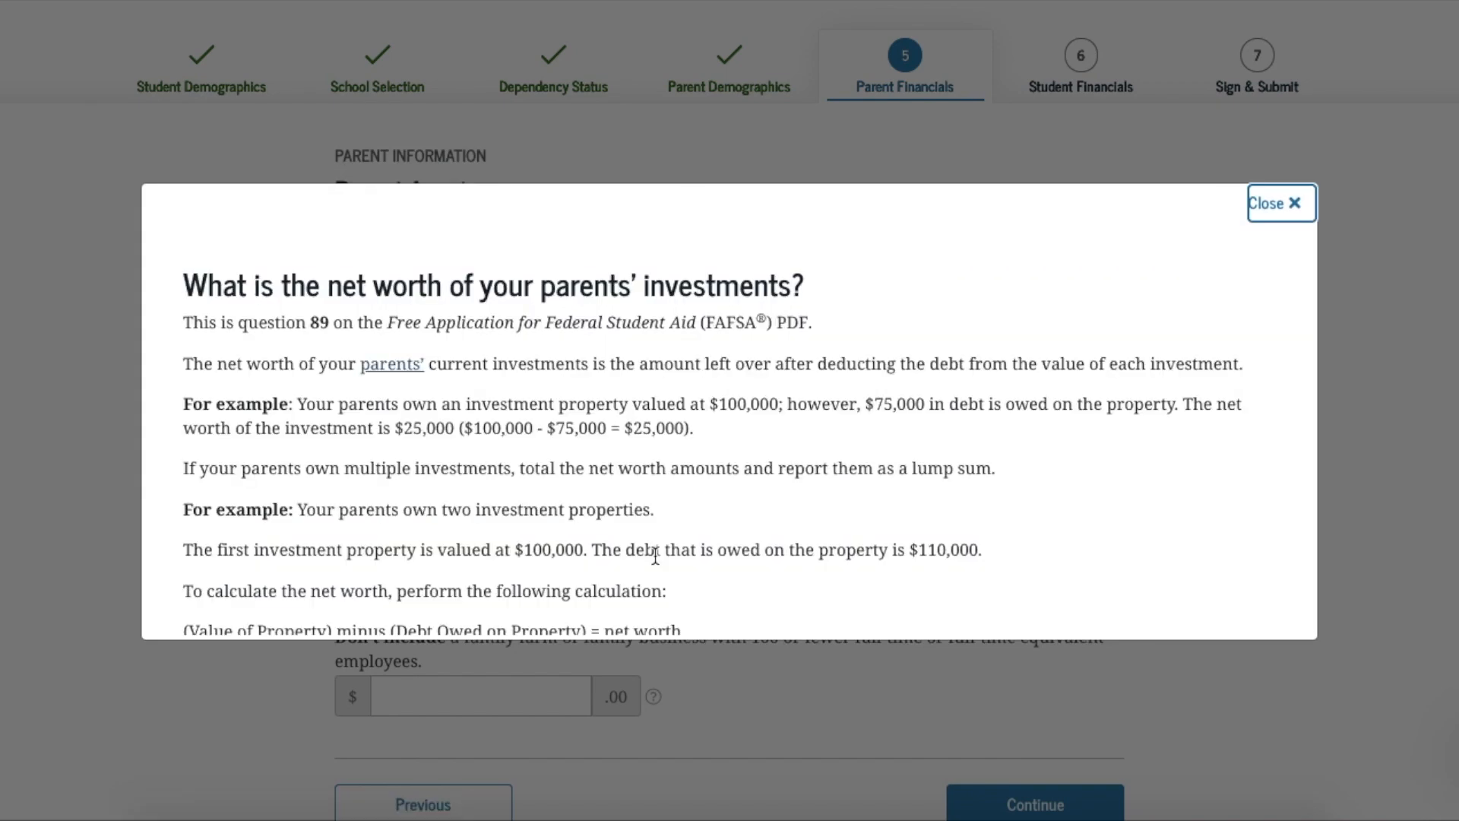
Read the parents' investments help and close it, returning to the Parent Assets form
scroll(655, 555, down, 8)
scroll(654, 556, down, 2)
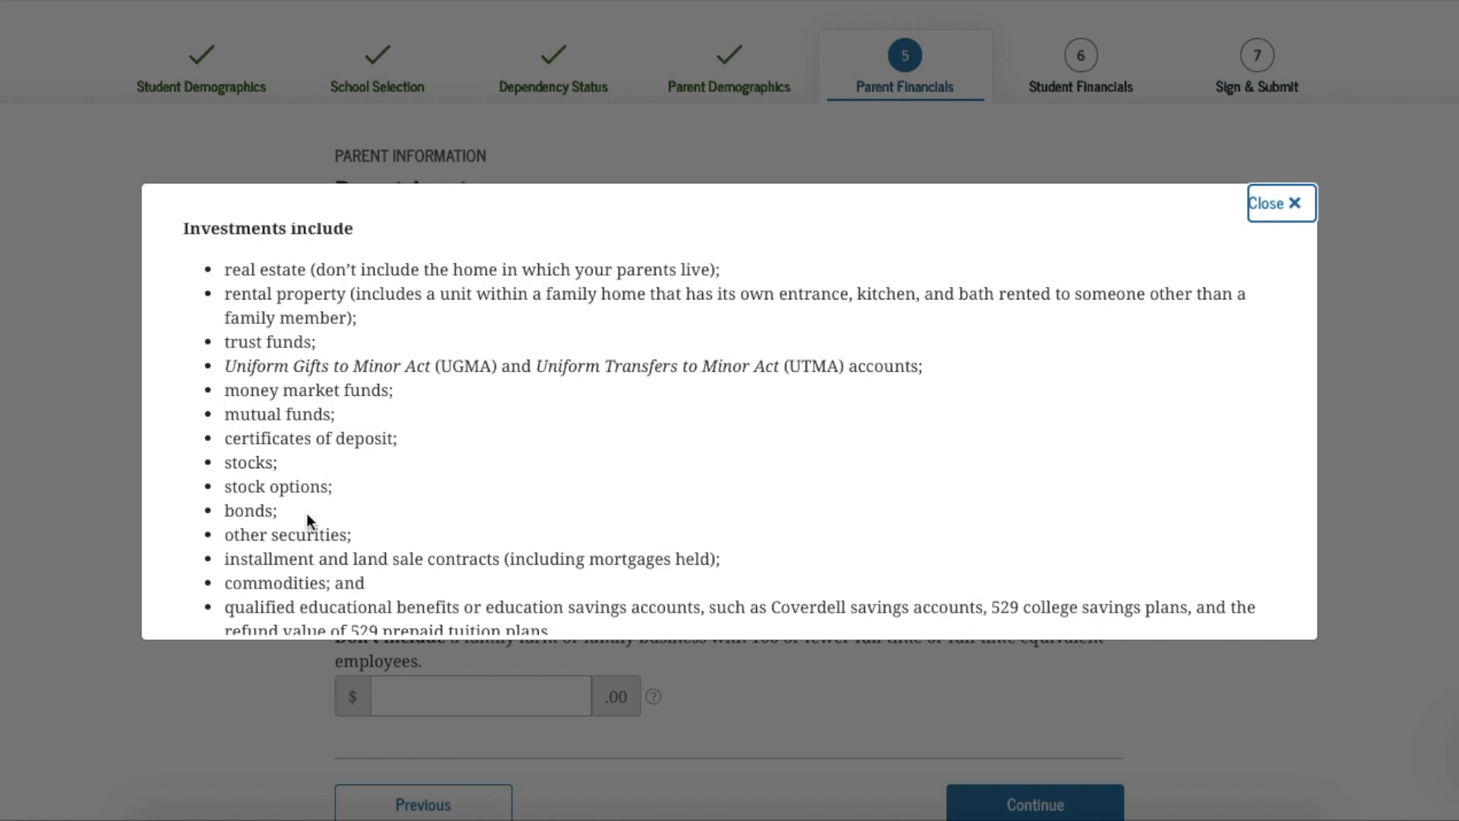
scroll(459, 494, down, 3)
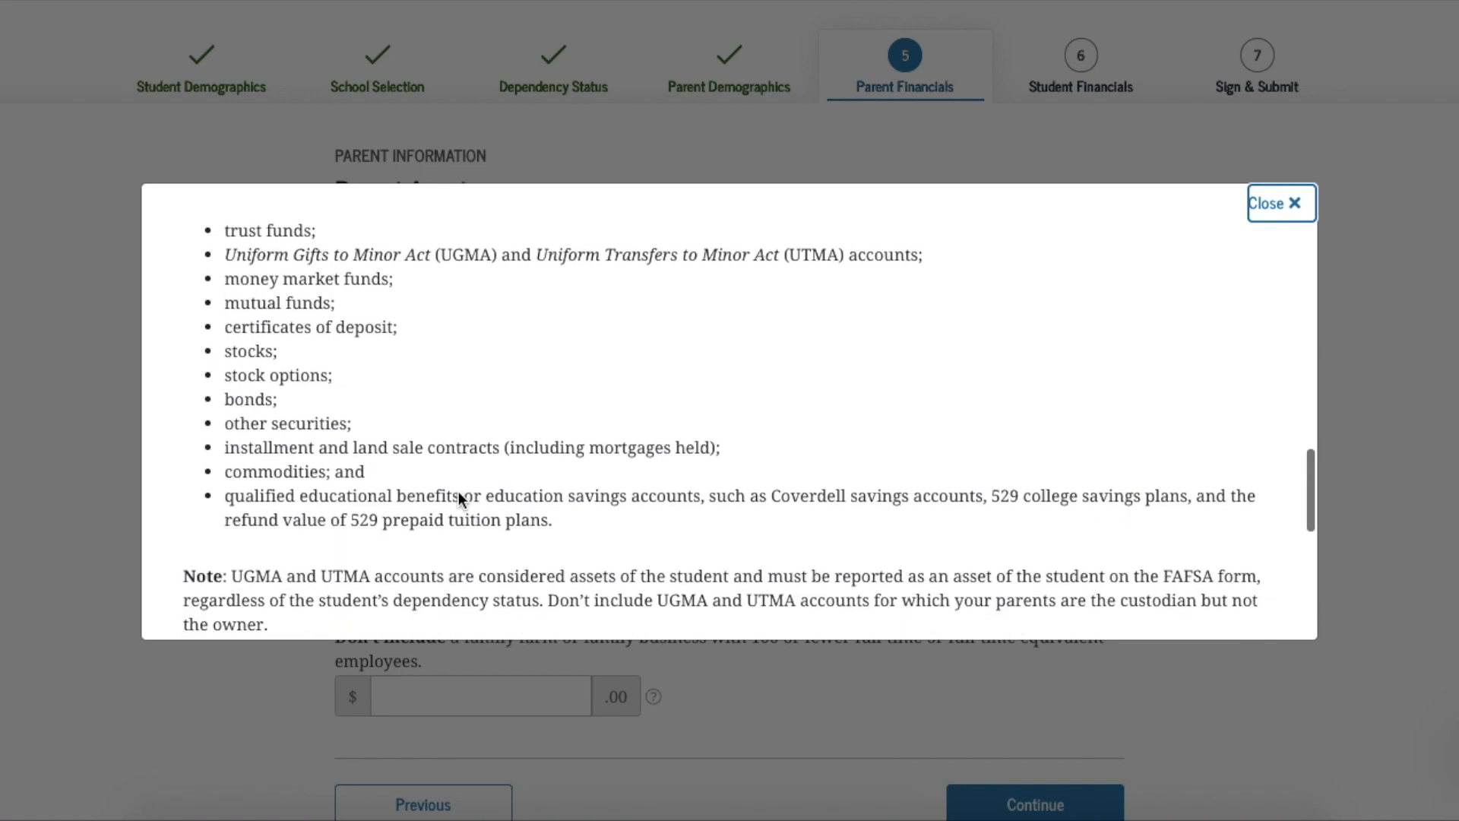
click(1290, 218)
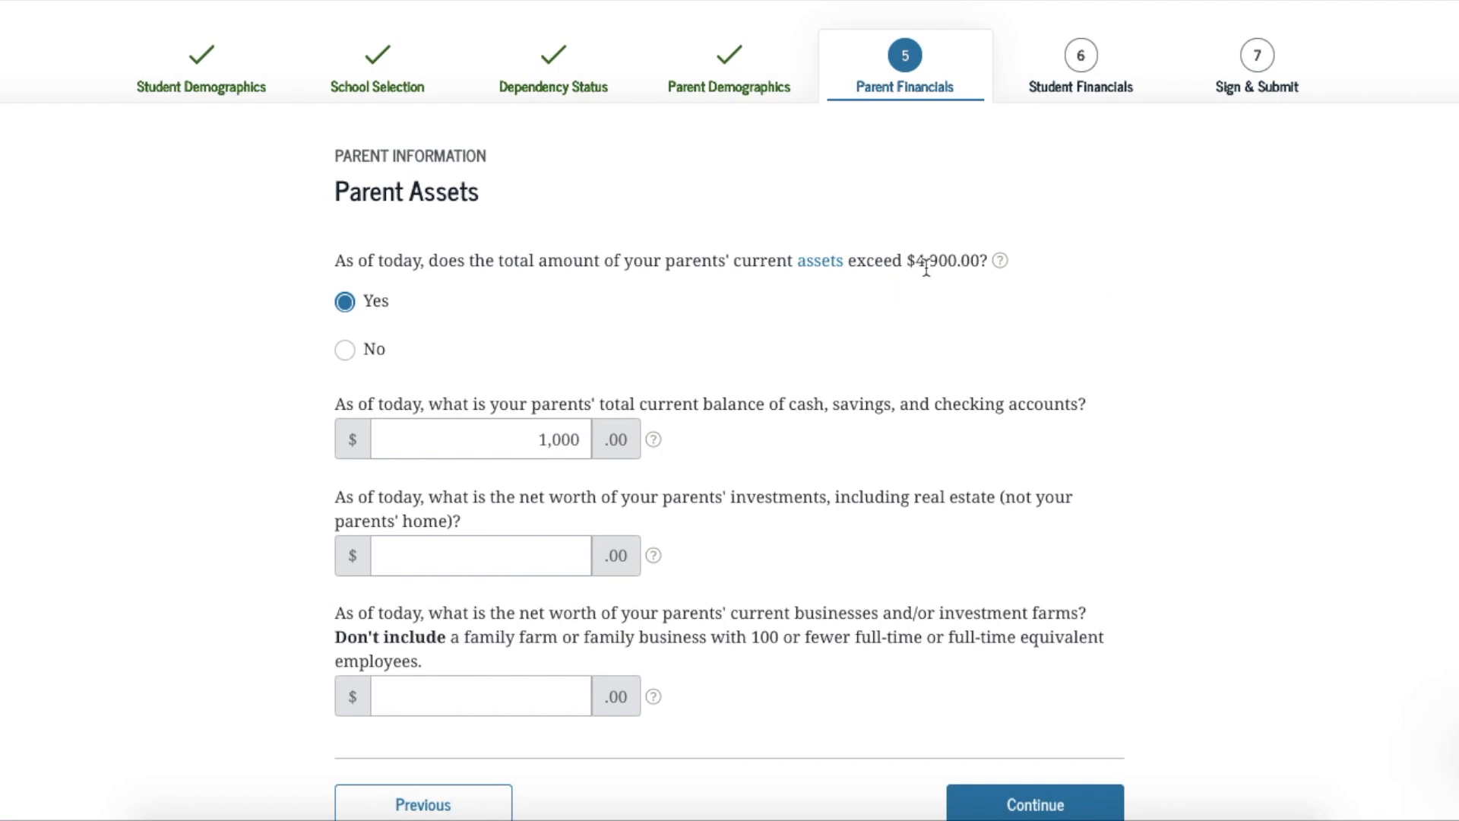
Answer No to whether the parents' assets exceed $4,900
click(343, 350)
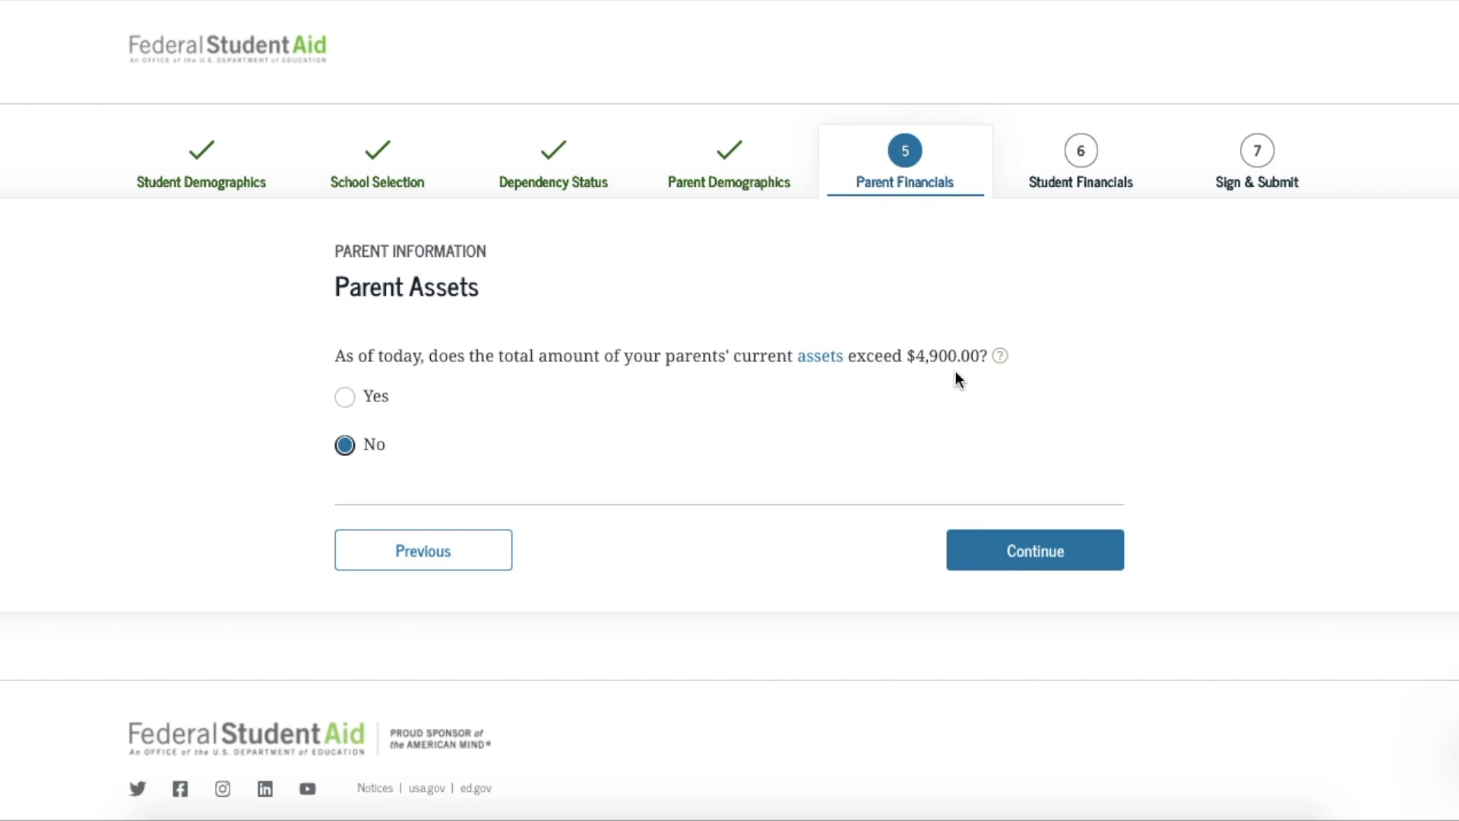
Move to the student's financials and mark the 2020 tax return as Not going to file
click(996, 563)
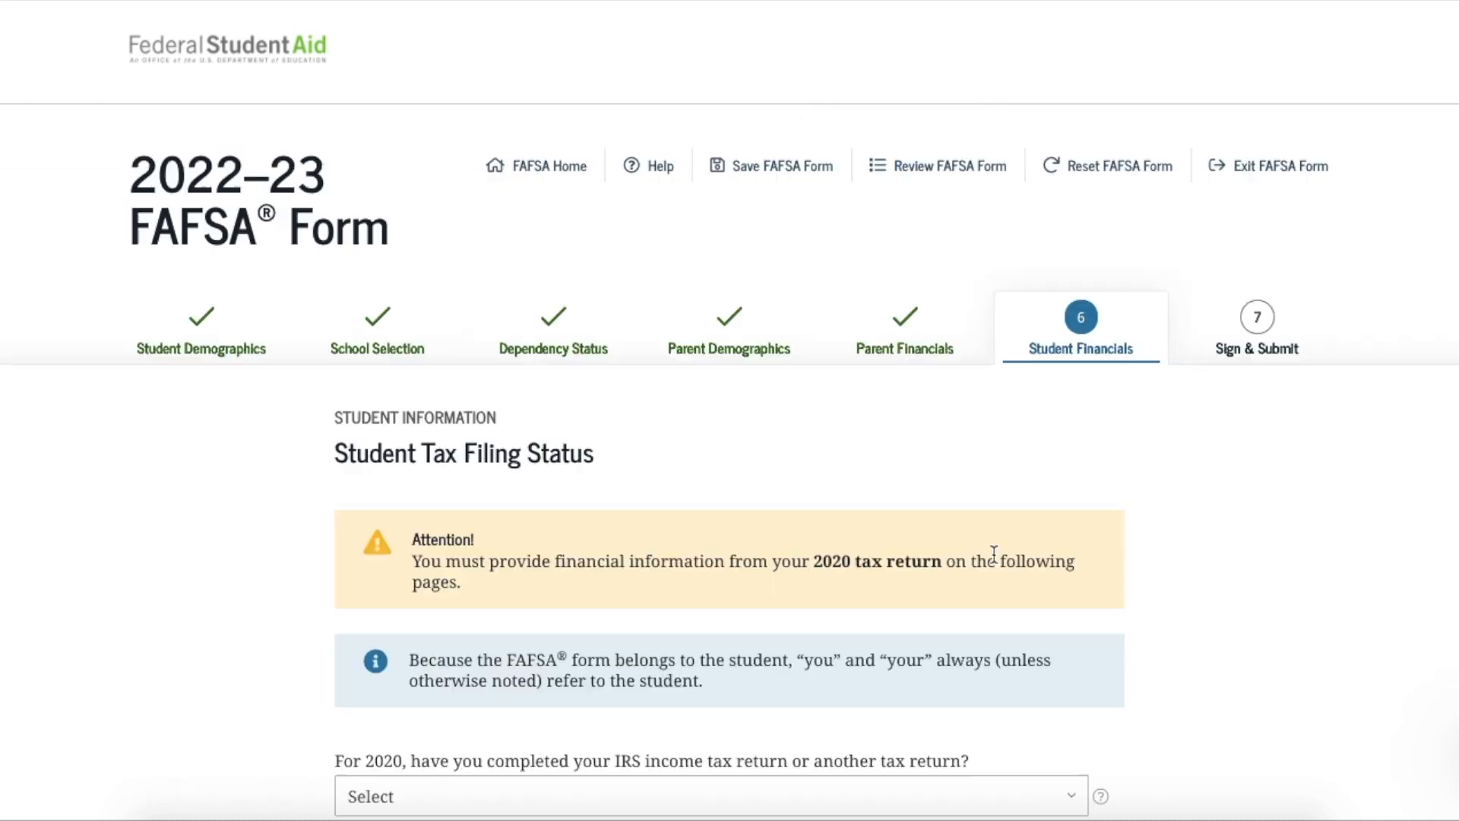
scroll(993, 554, down, 1)
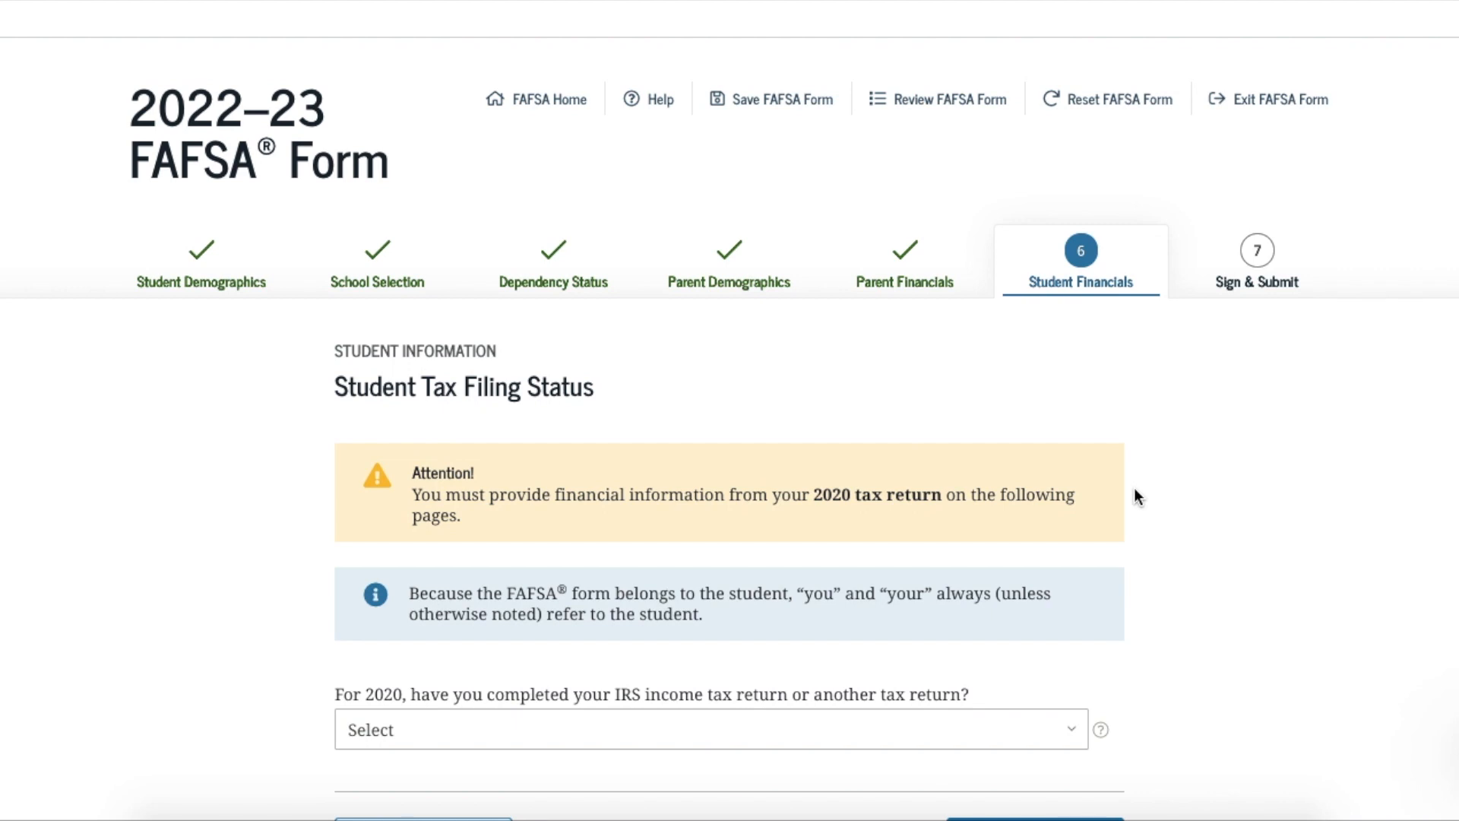
scroll(1138, 497, down, 2)
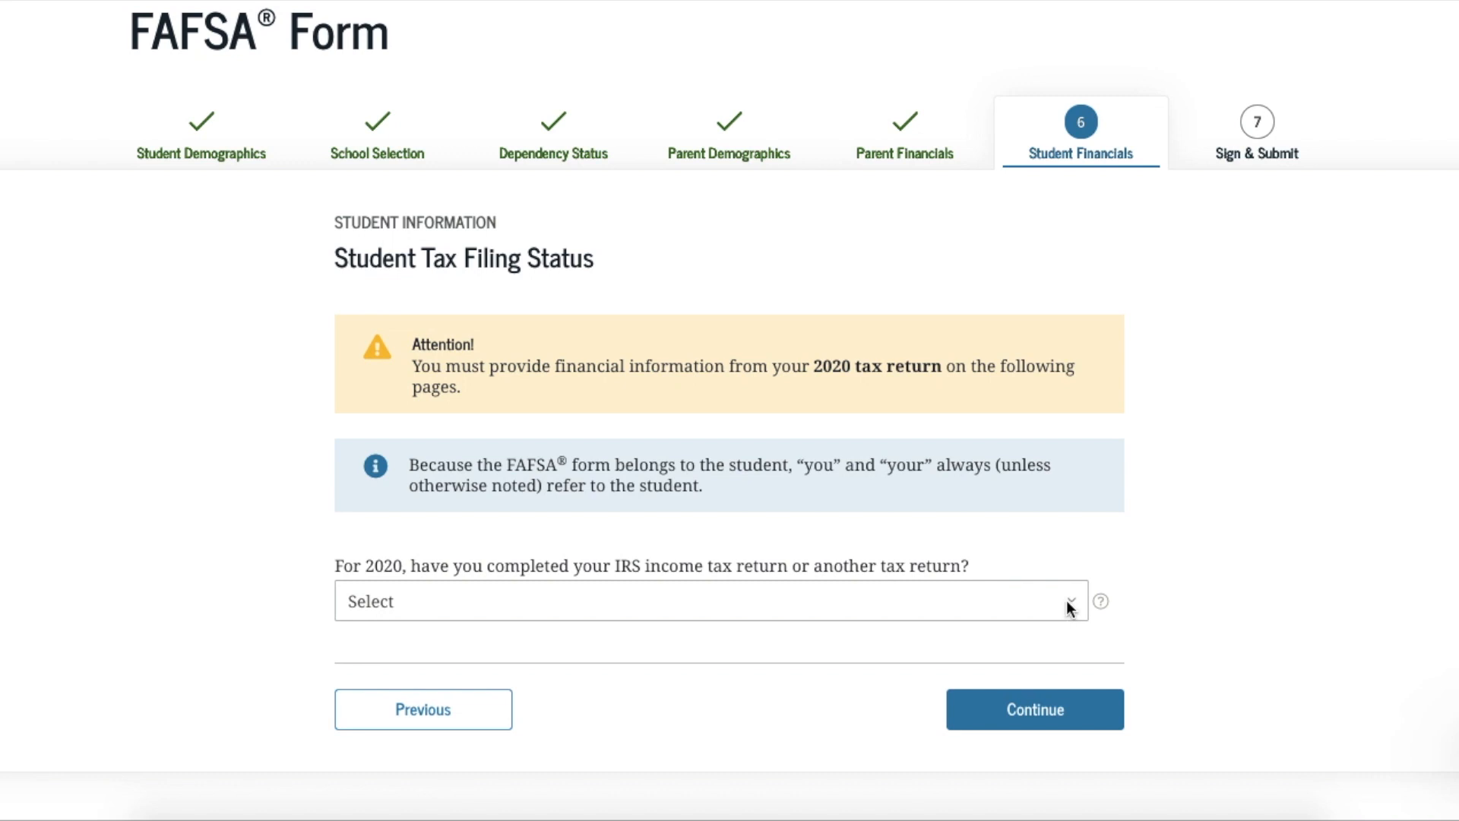
click(1067, 602)
click(973, 666)
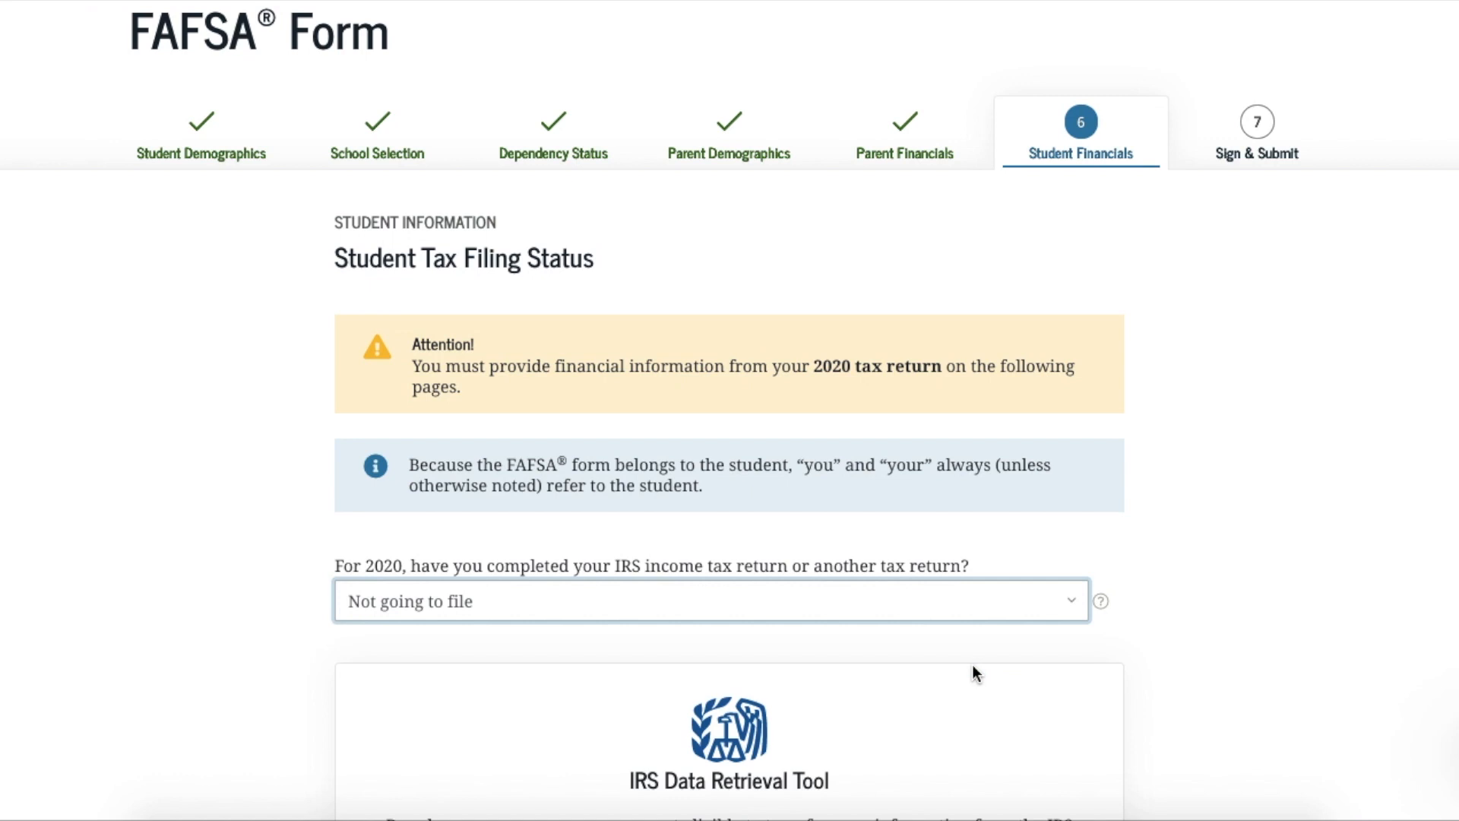
scroll(973, 664, down, 5)
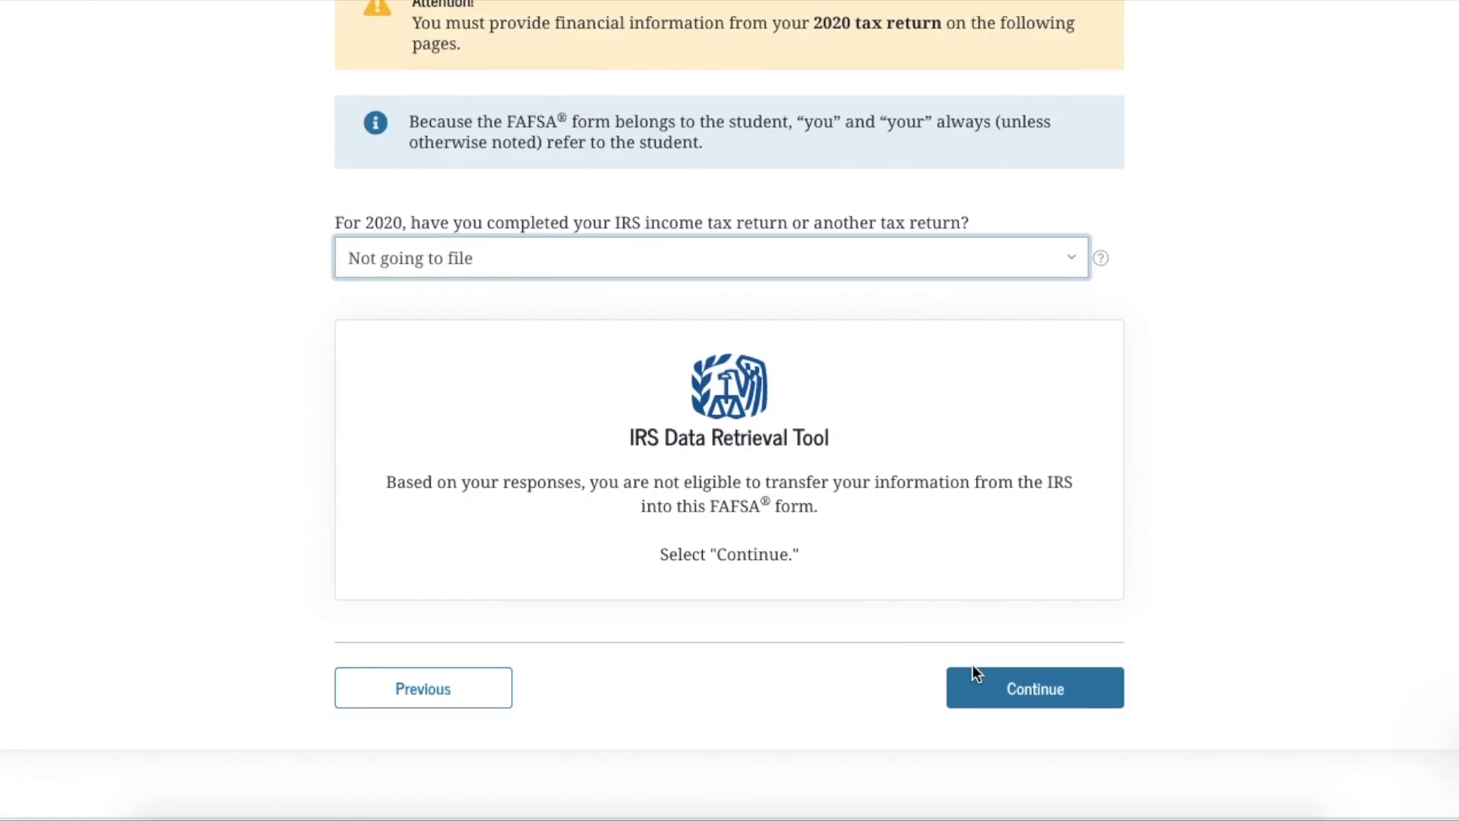
click(1020, 688)
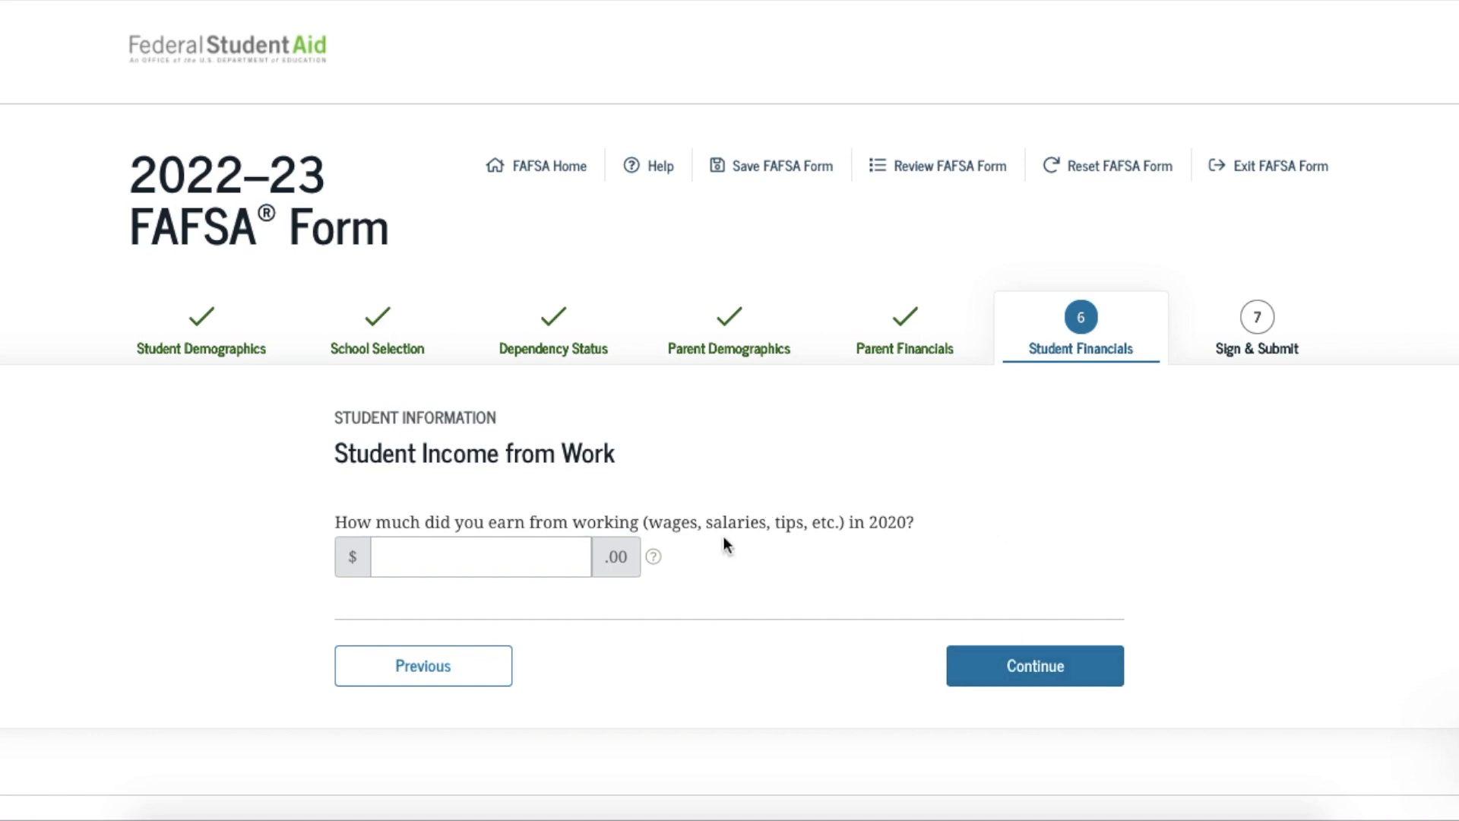
Enter 300 as the student's 2020 earnings from work and continue
click(572, 567)
text(3)
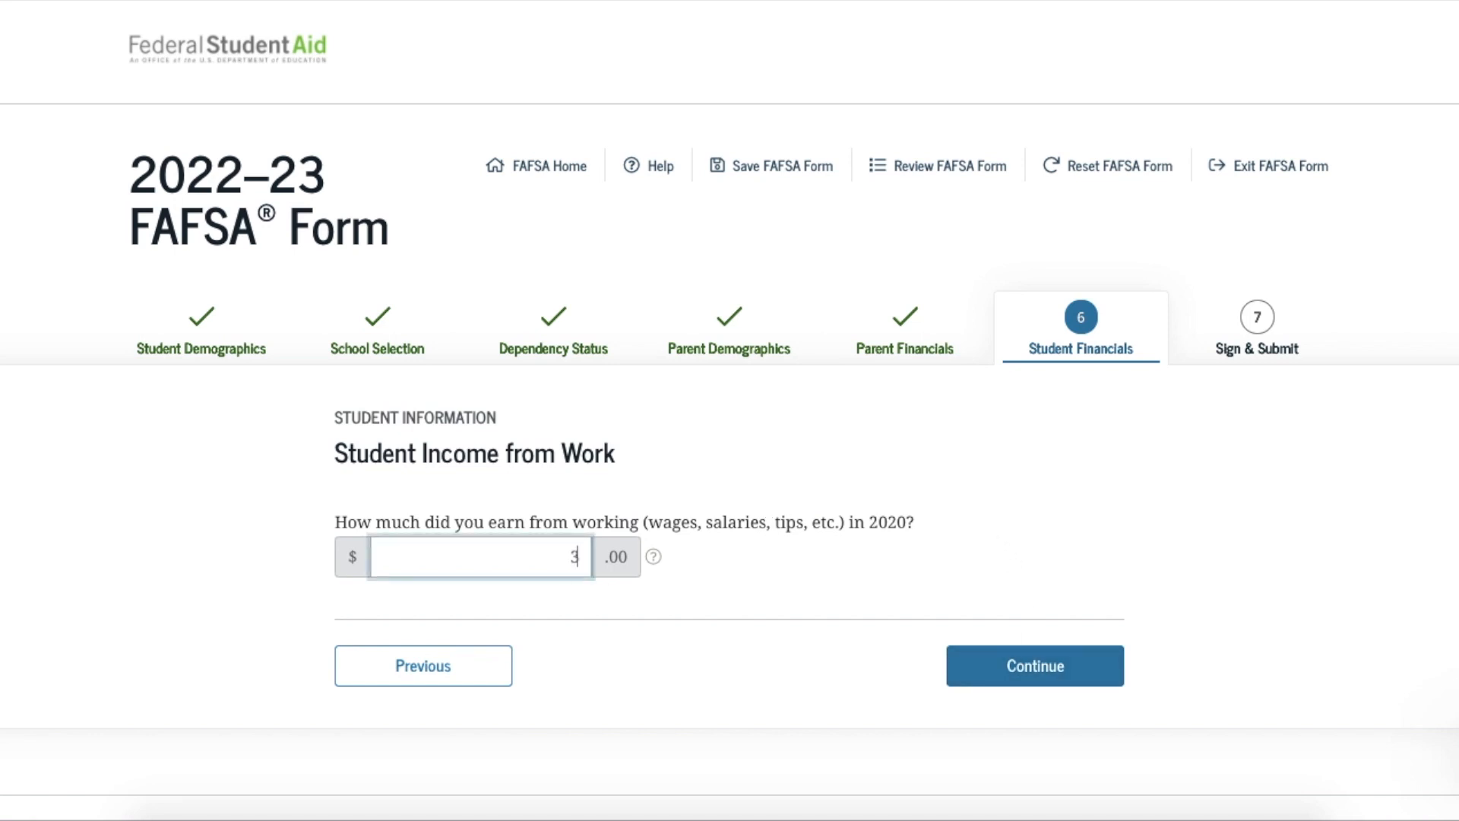
text(00)
click(1024, 684)
scroll(1022, 680, down, 3)
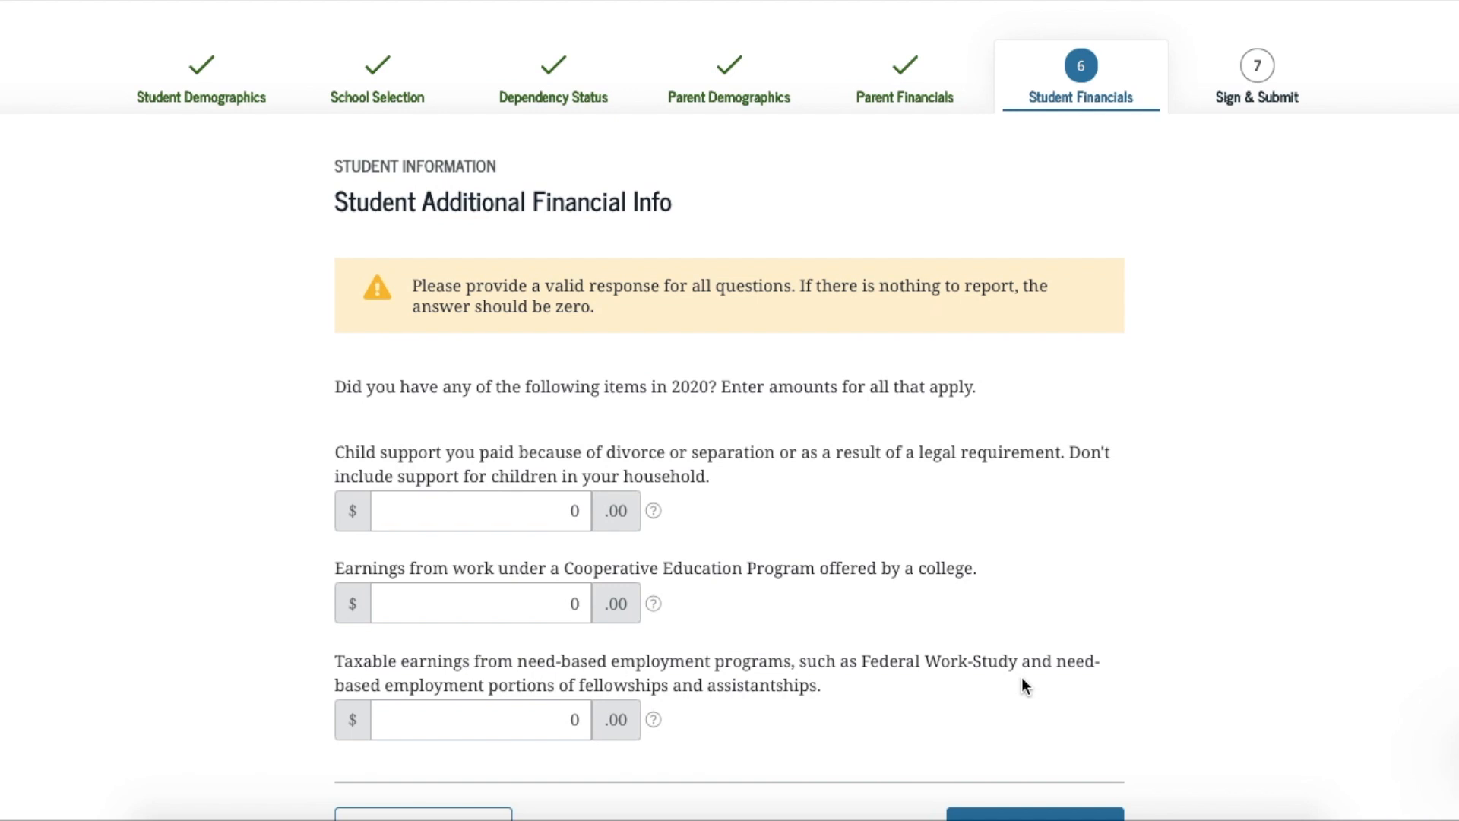
scroll(1022, 675, down, 1)
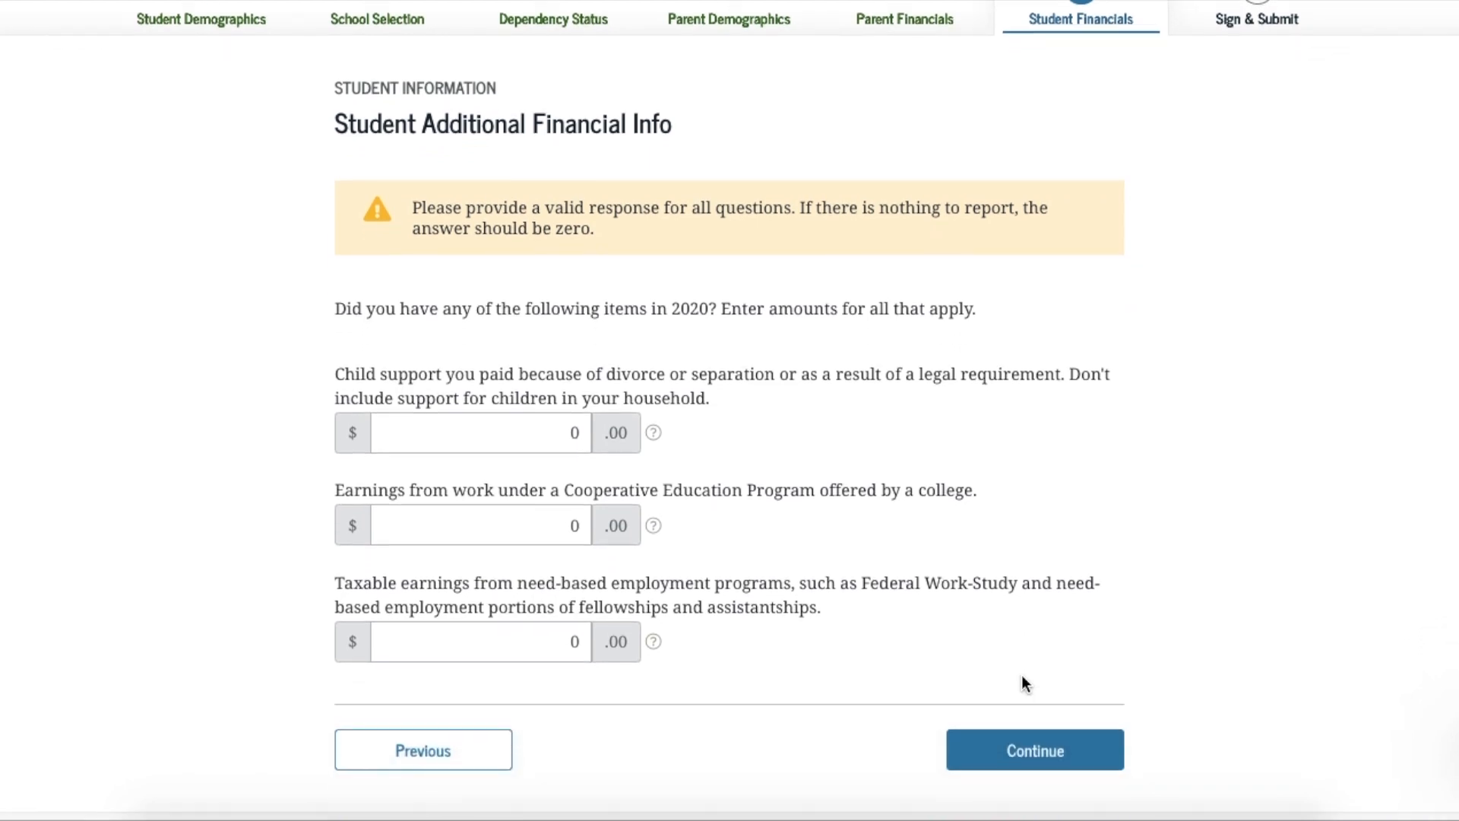
Leave additional and untaxed income at zero and submit student assets of $50 cash, 0 investments and businesses
click(1010, 753)
scroll(1006, 745, down, 3)
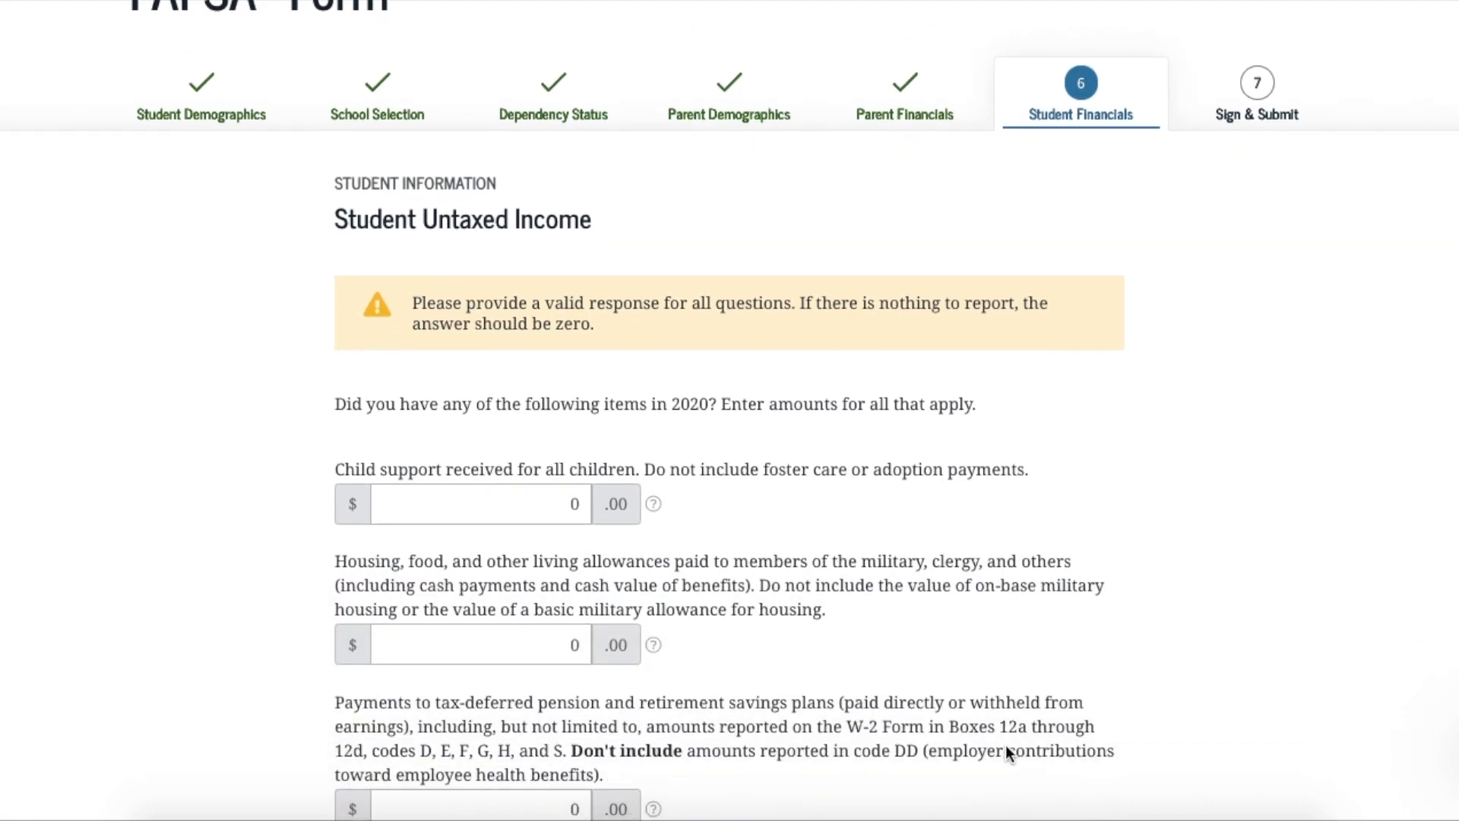
scroll(1005, 752, down, 5)
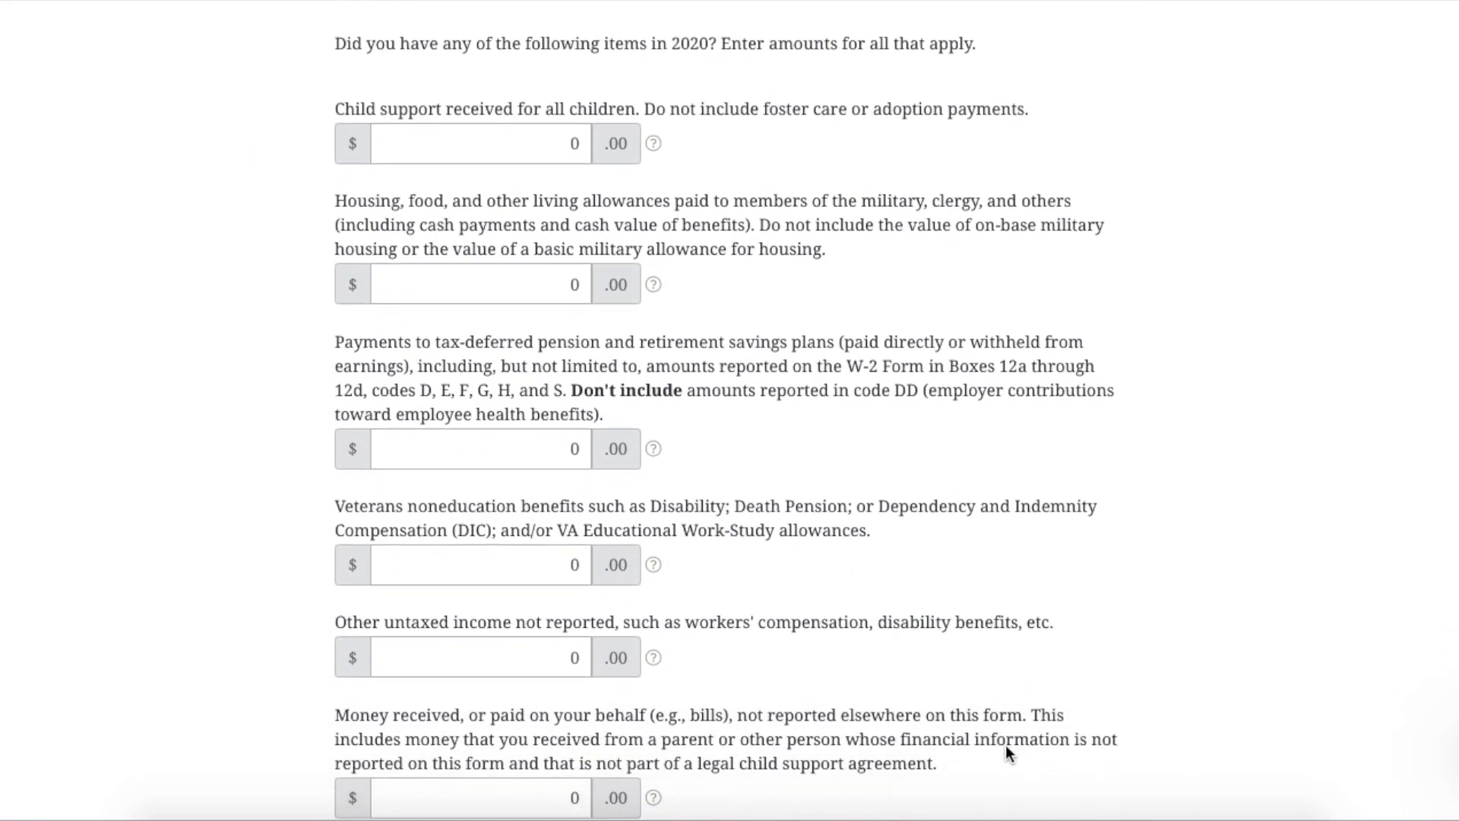
scroll(1008, 753, down, 1)
click(1059, 722)
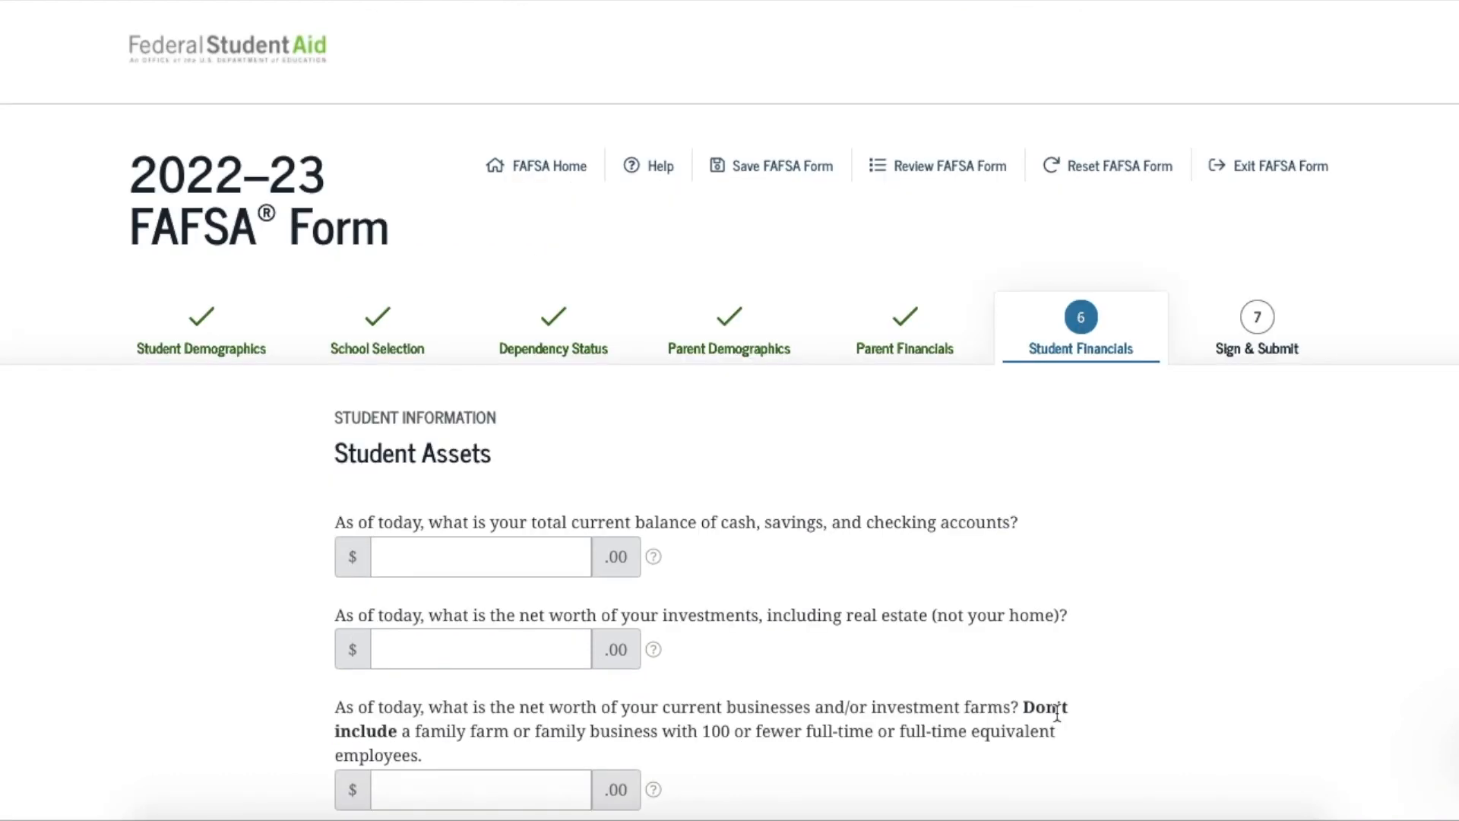
scroll(1056, 714, down, 2)
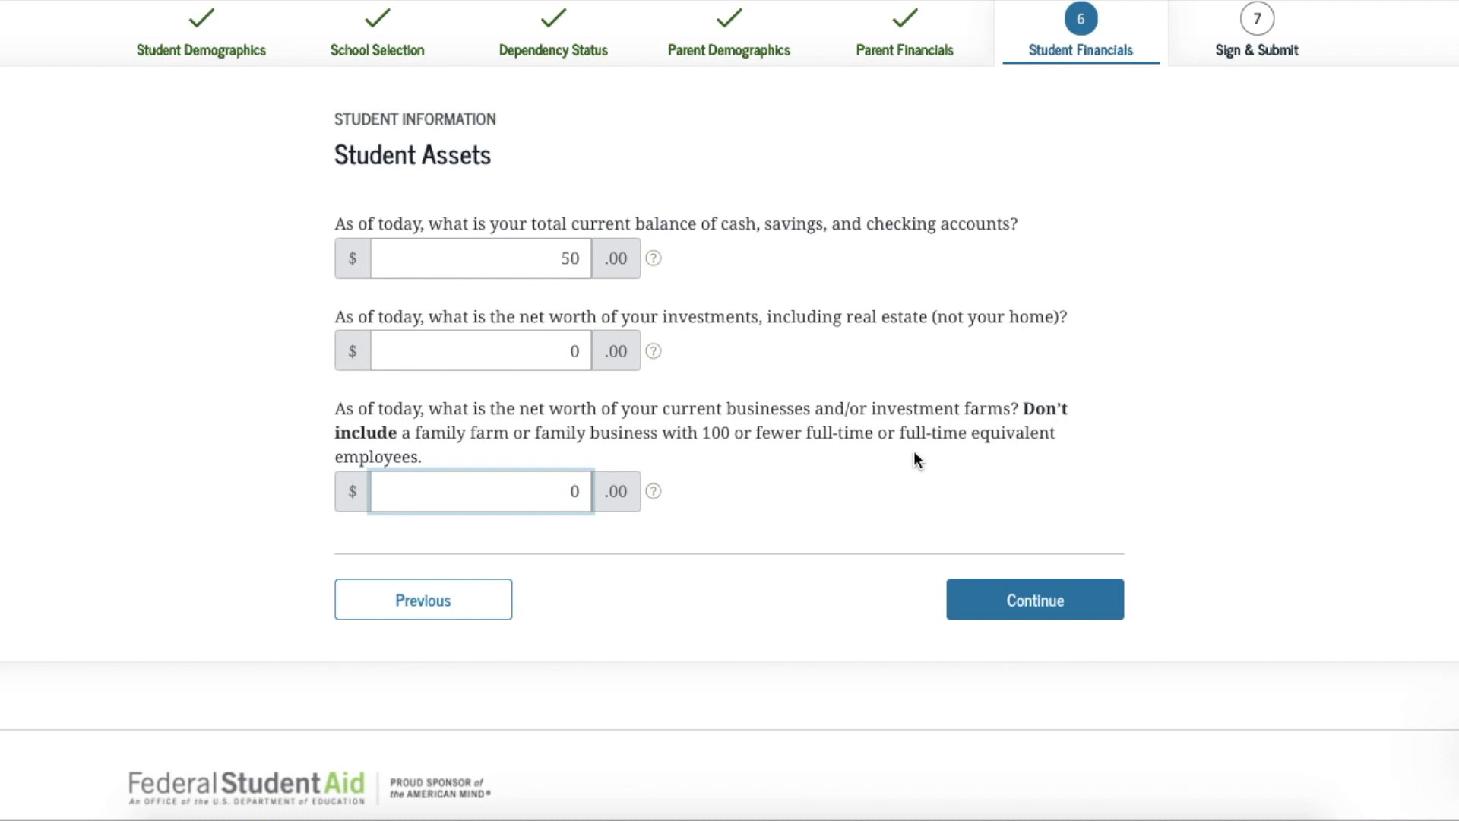
click(1028, 613)
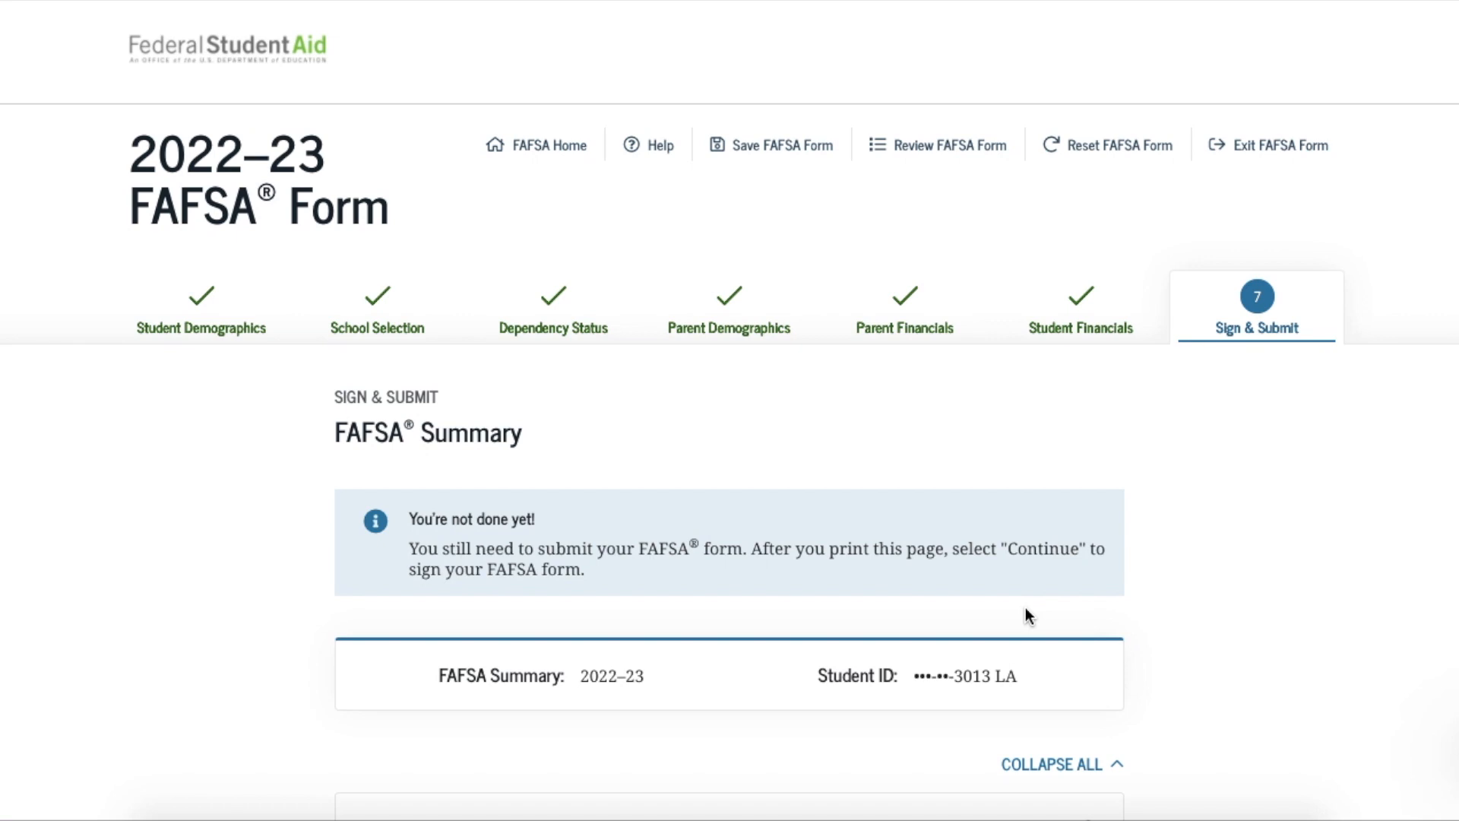
scroll(1026, 615, down, 2)
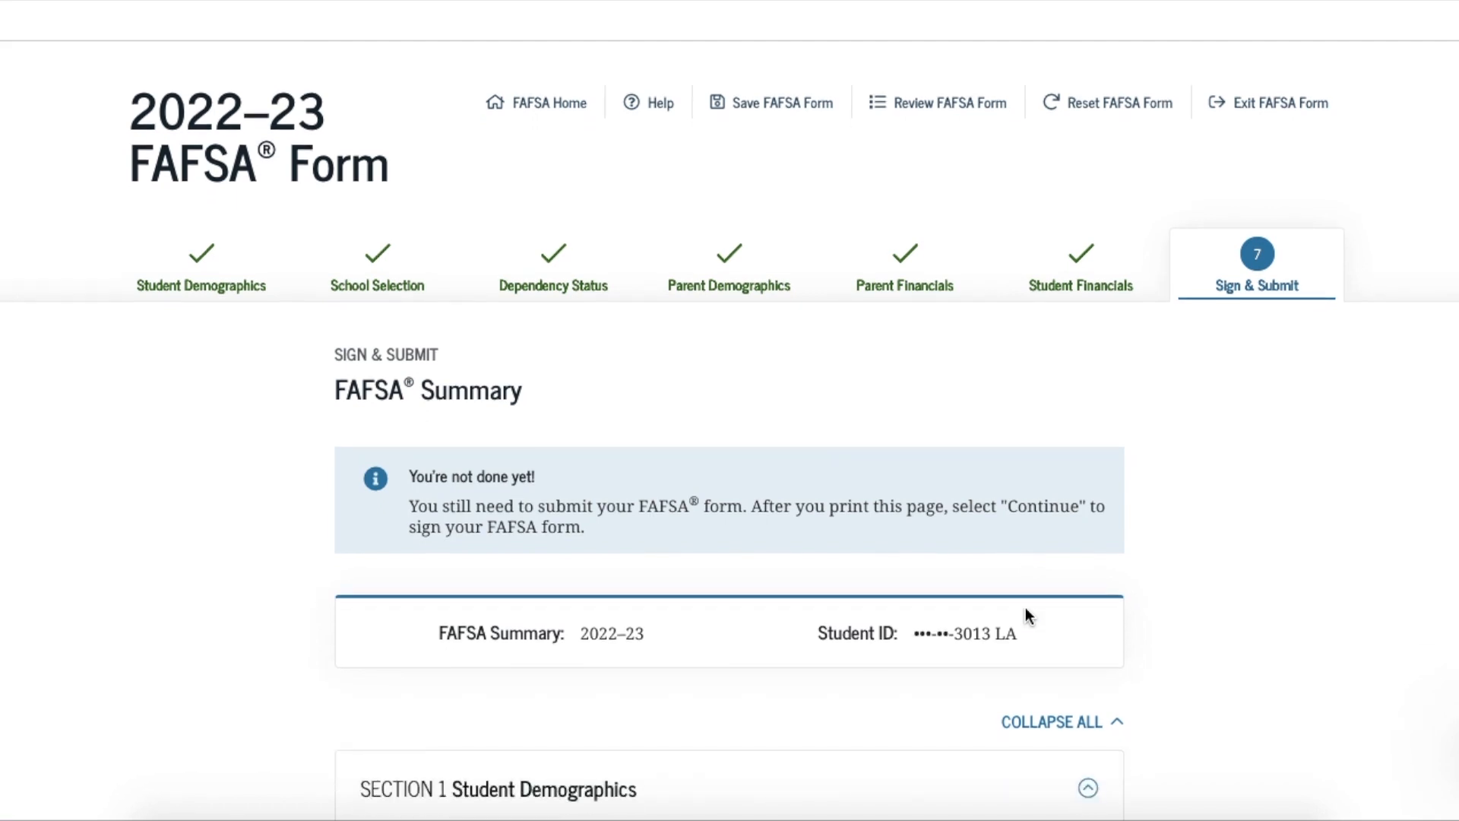
scroll(1026, 608, down, 3)
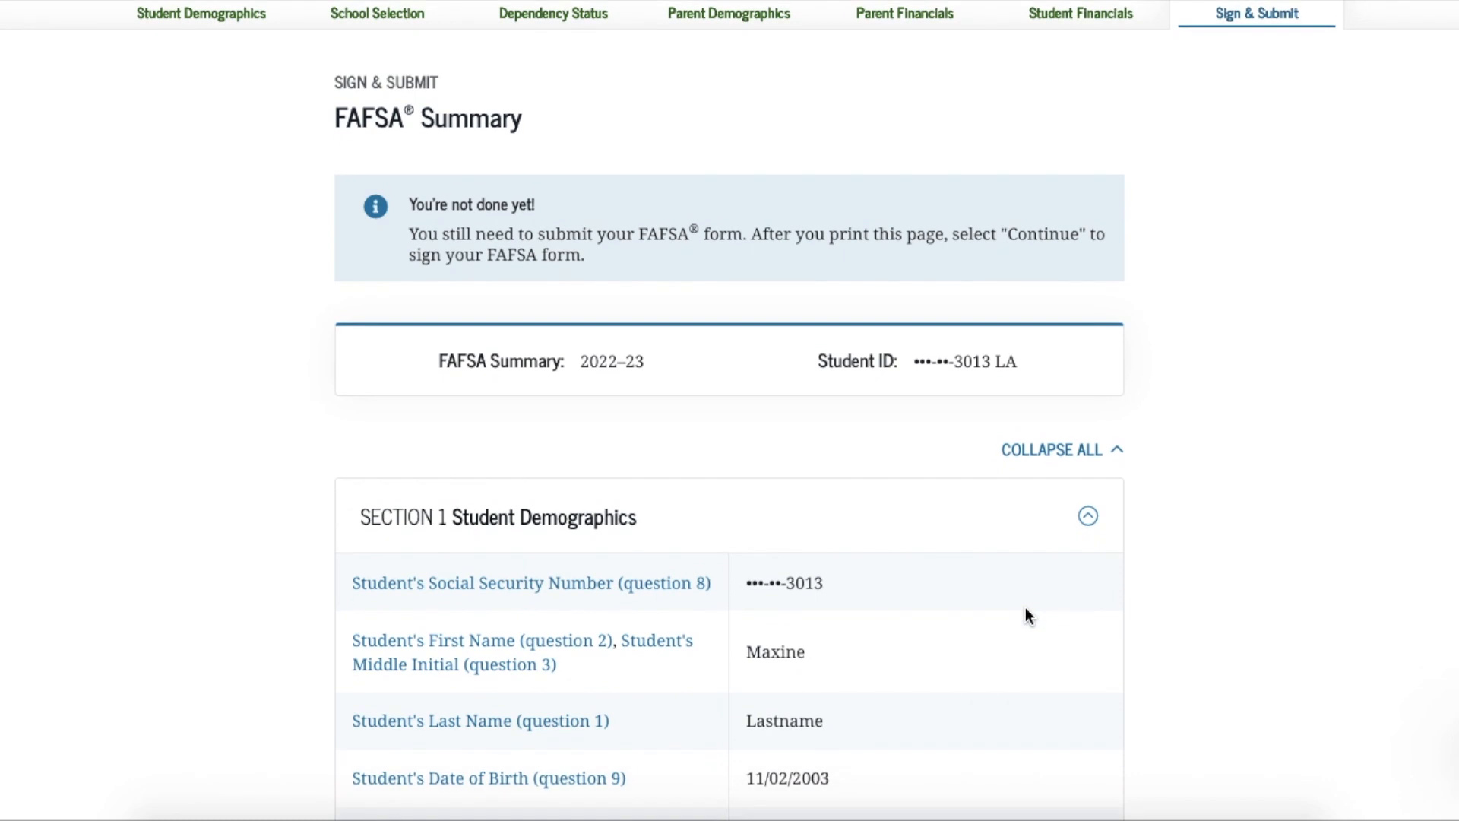
scroll(1026, 608, down, 2)
scroll(1026, 608, down, 5)
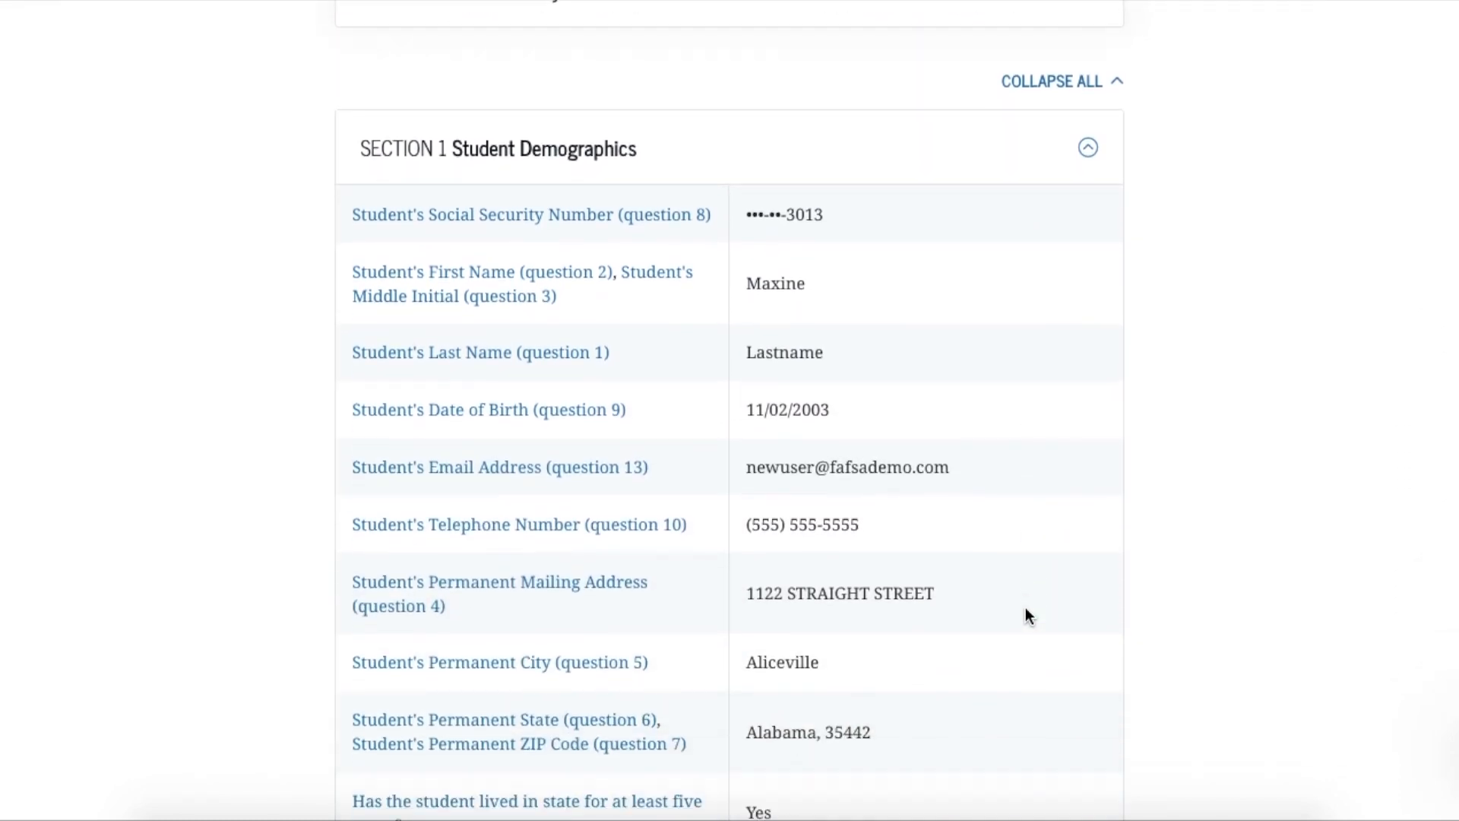
scroll(1026, 614, down, 6)
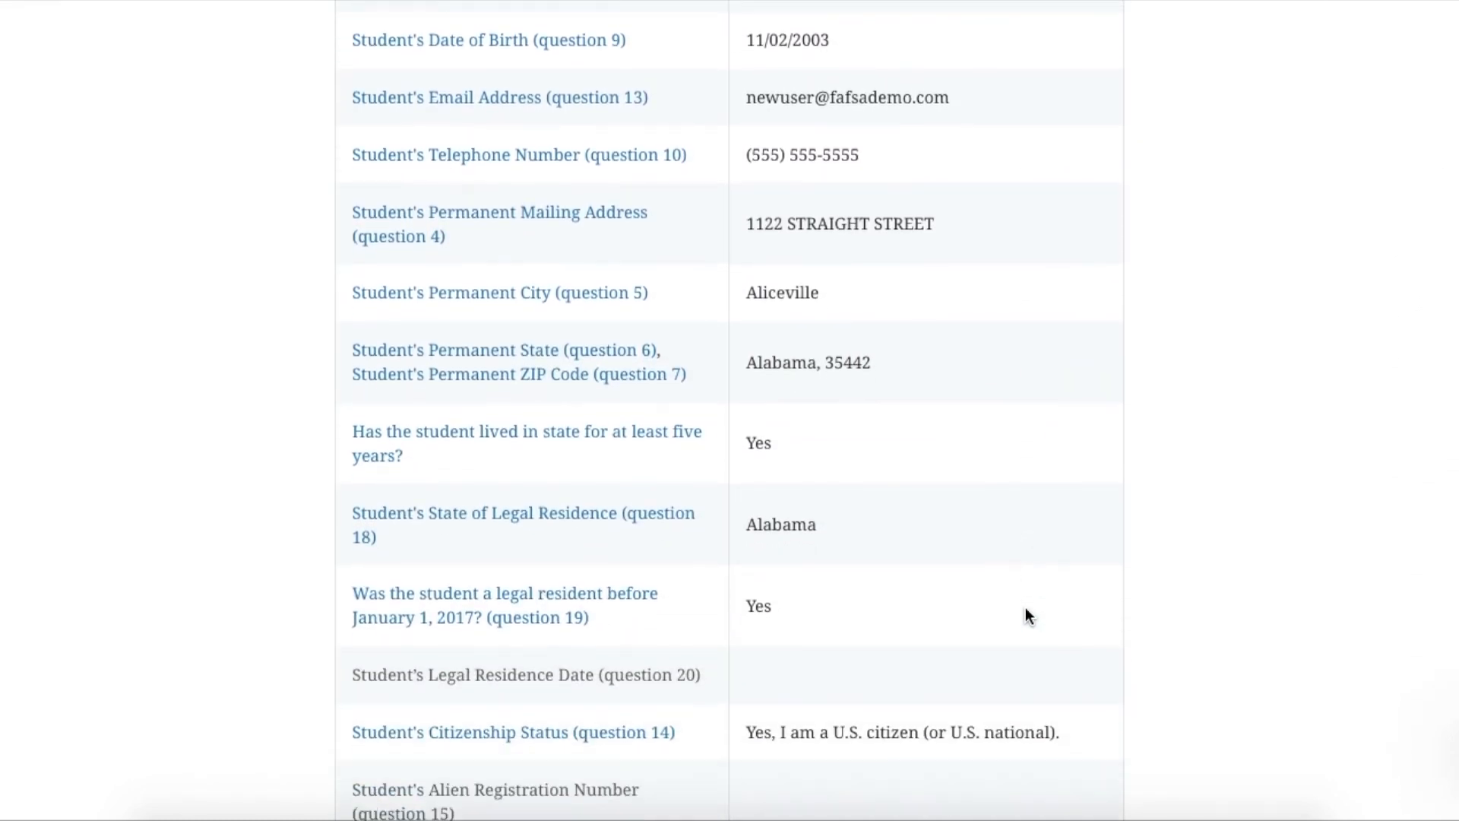
scroll(1026, 608, down, 6)
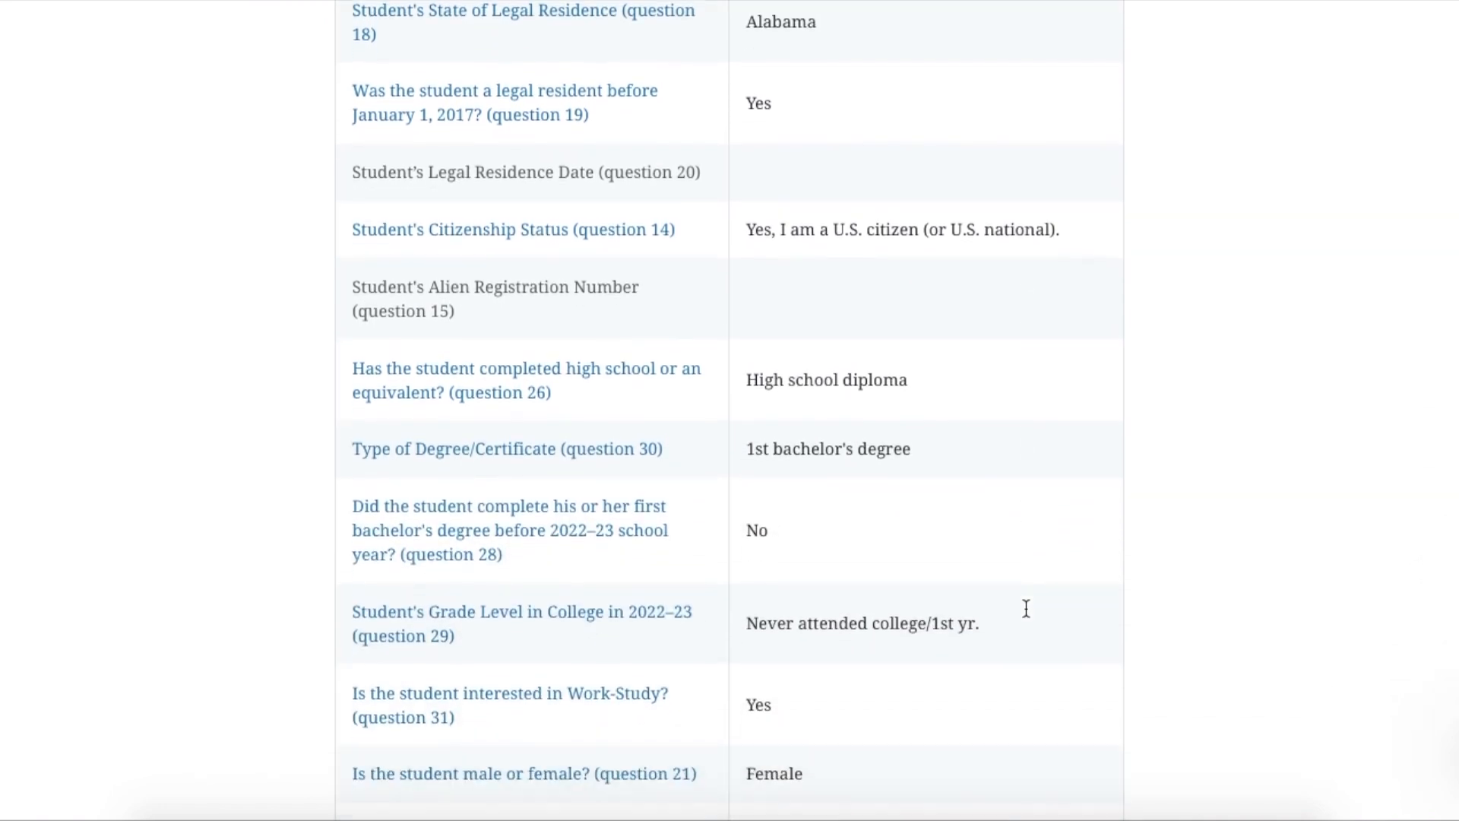
scroll(1026, 615, down, 5)
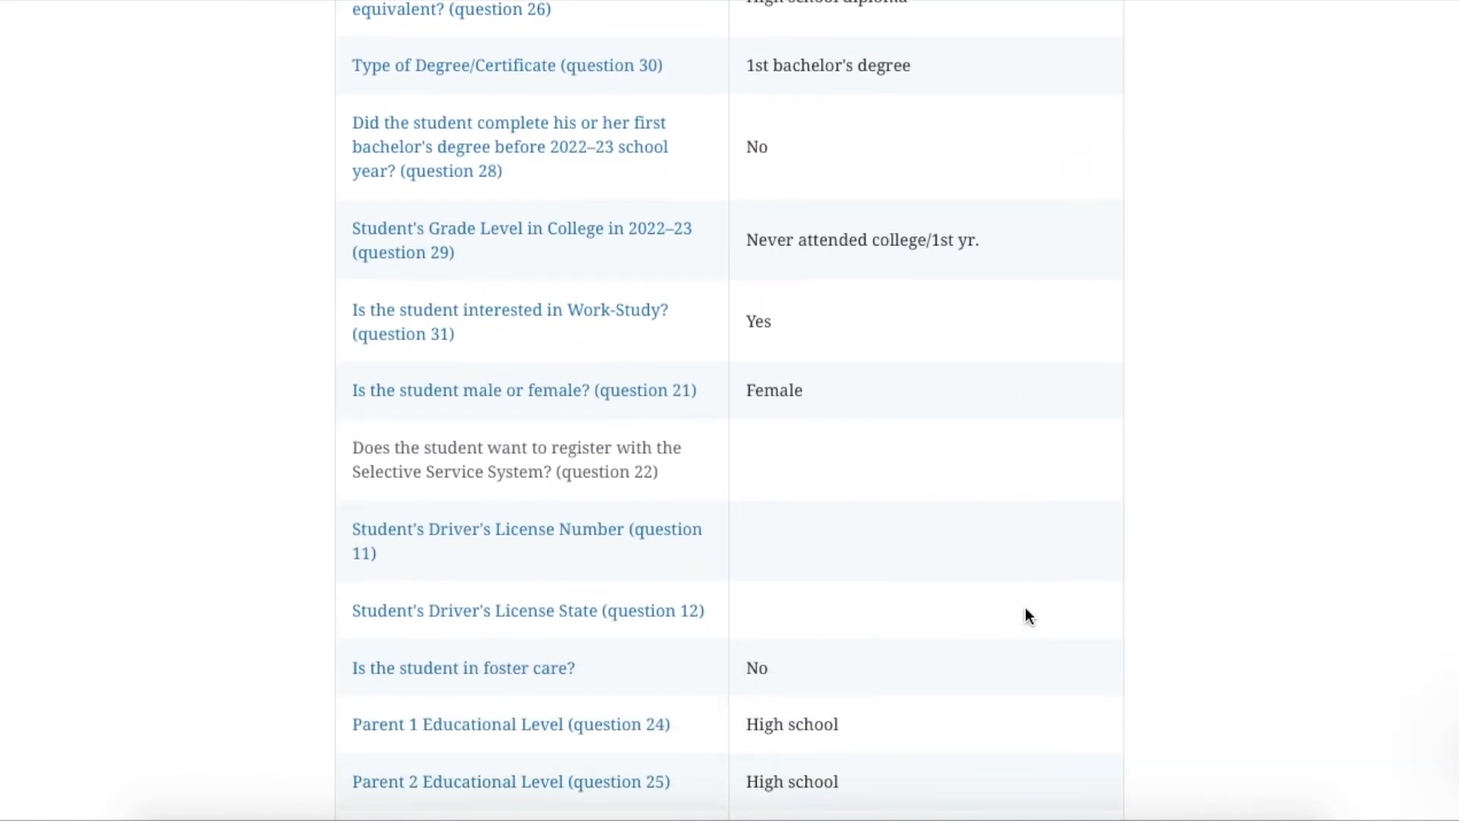
scroll(1026, 616, down, 5)
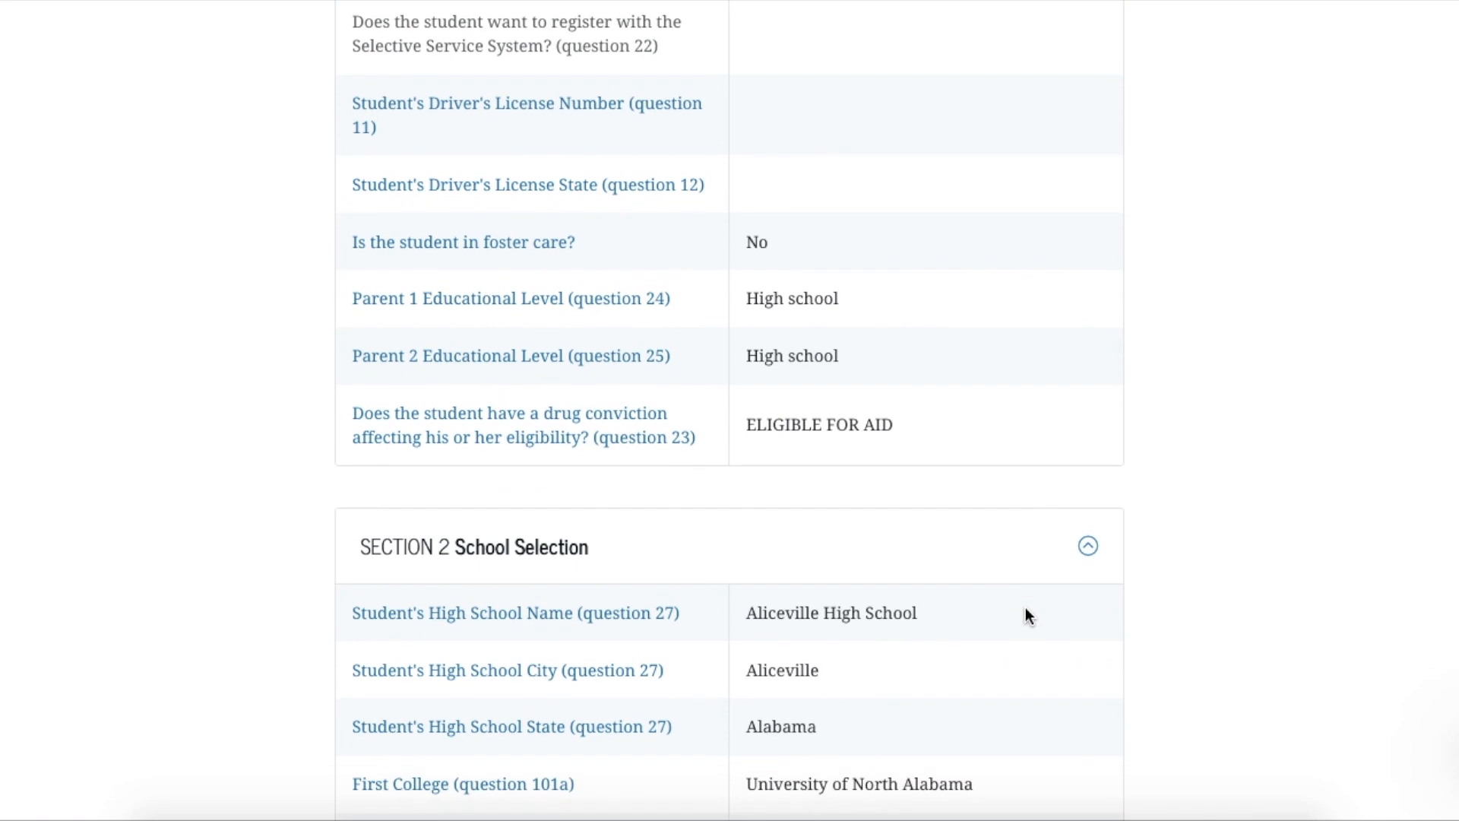
scroll(1026, 615, down, 4)
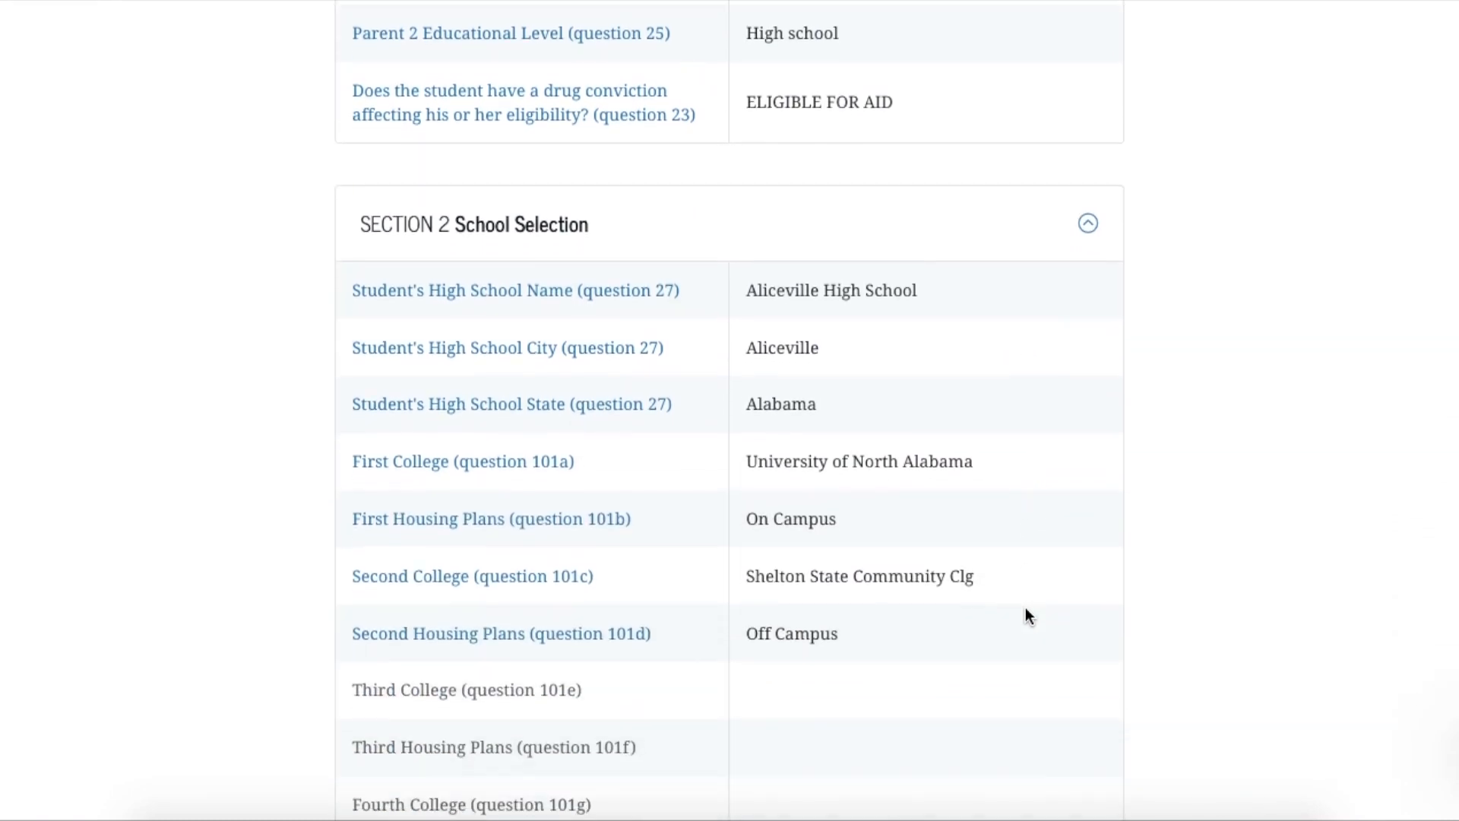
scroll(1028, 616, down, 5)
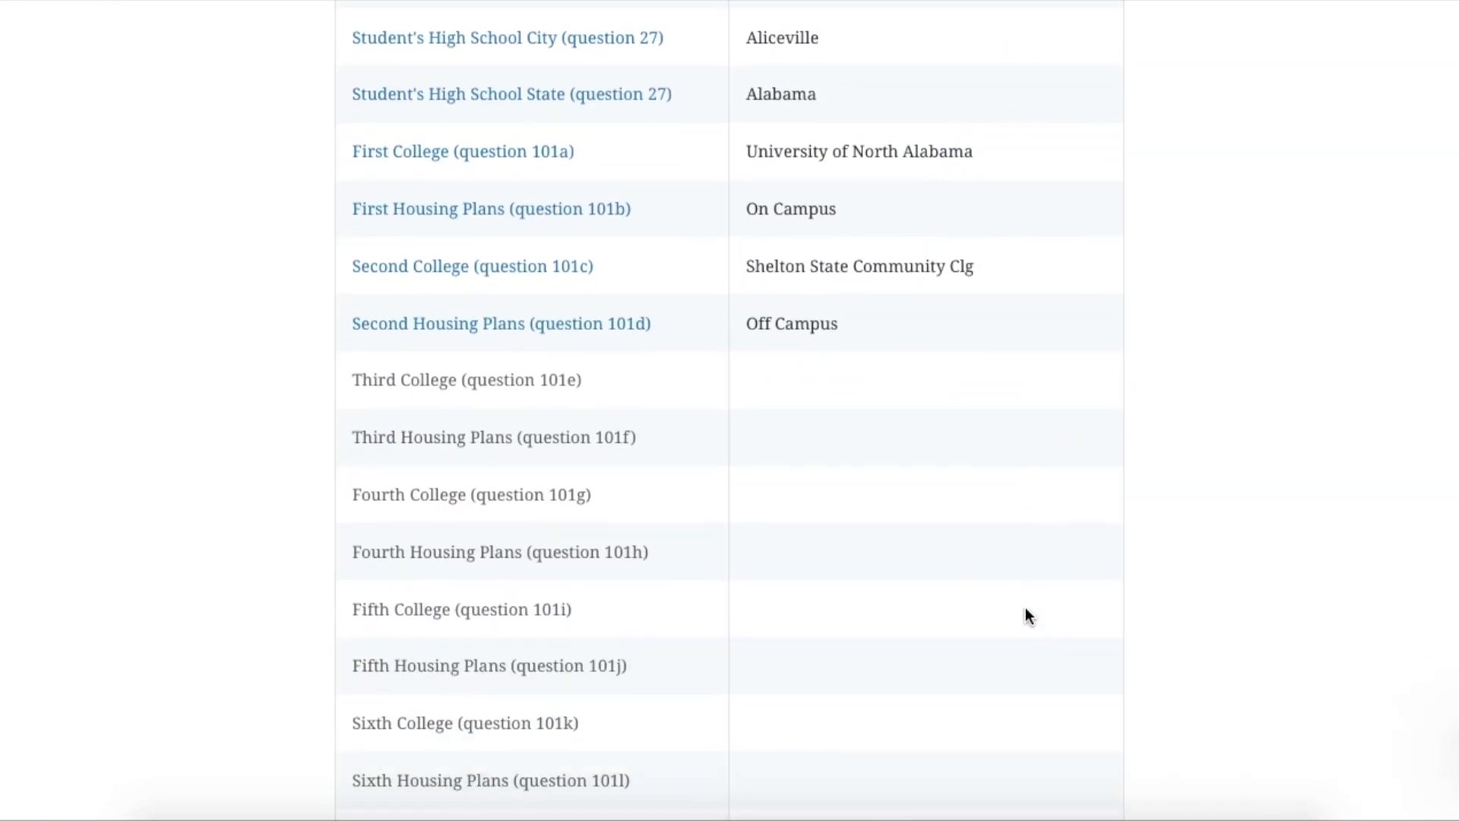
scroll(1027, 615, down, 7)
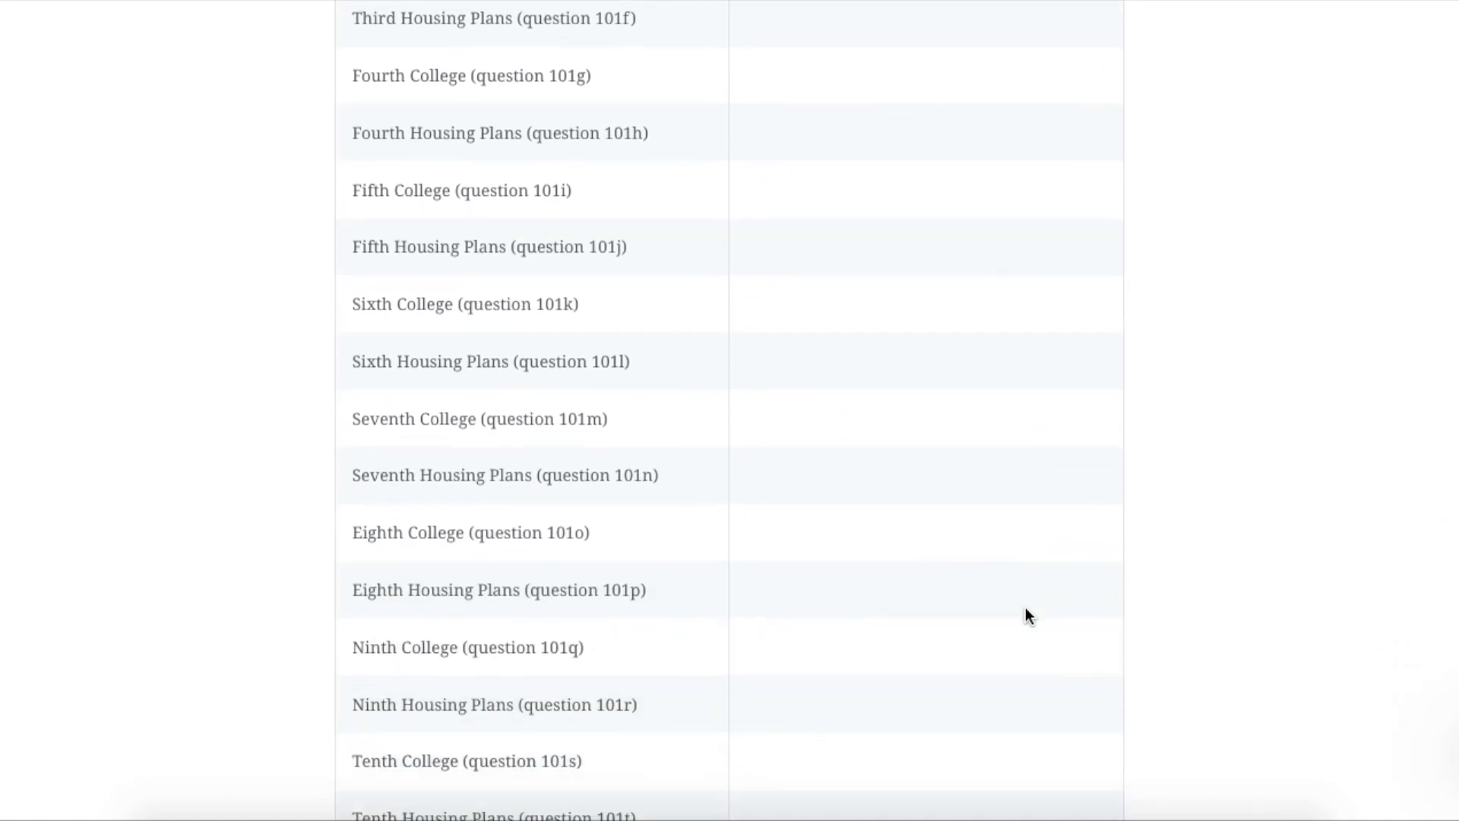
scroll(1026, 616, down, 11)
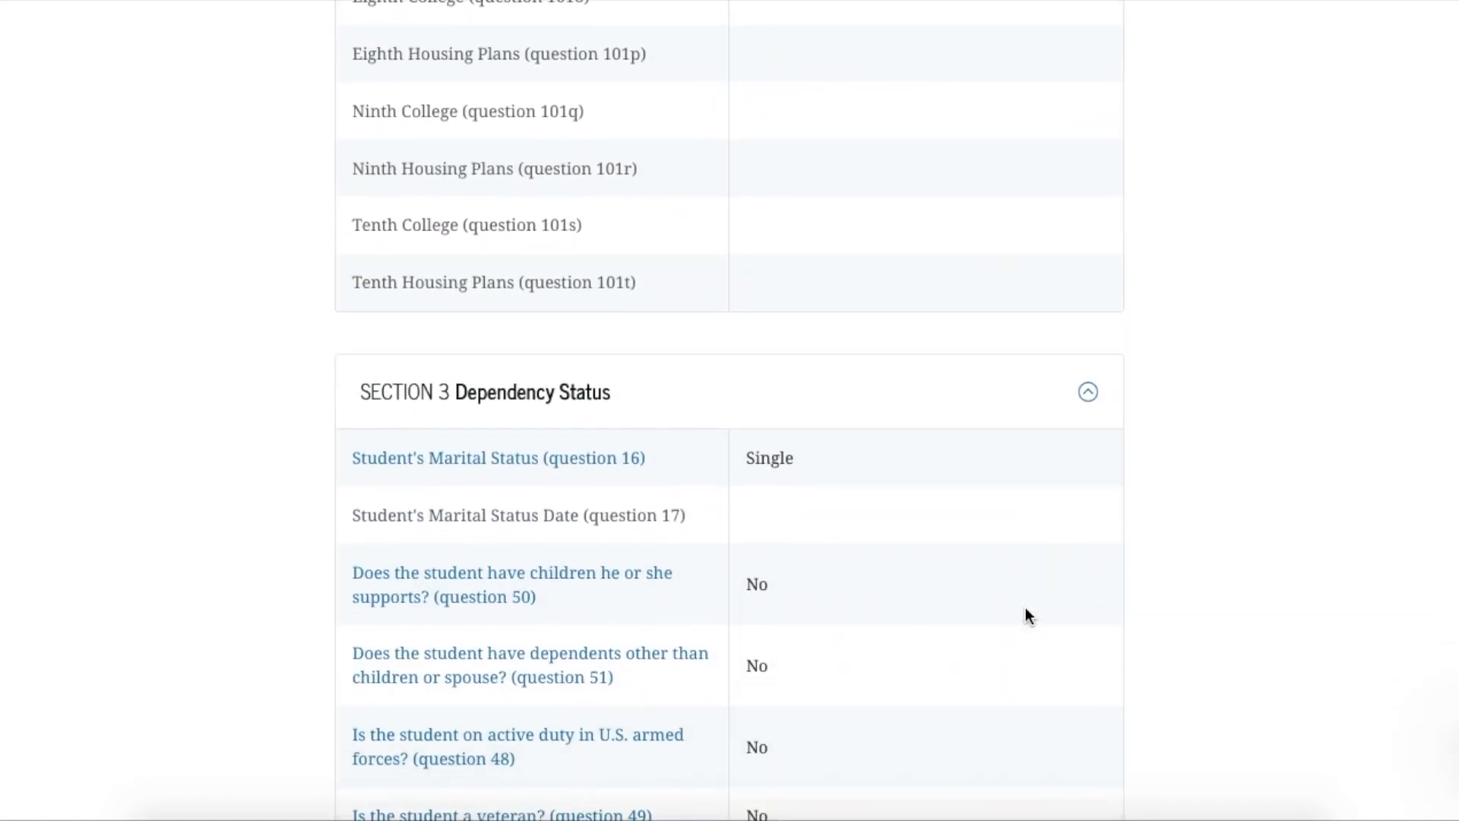
scroll(1026, 616, down, 13)
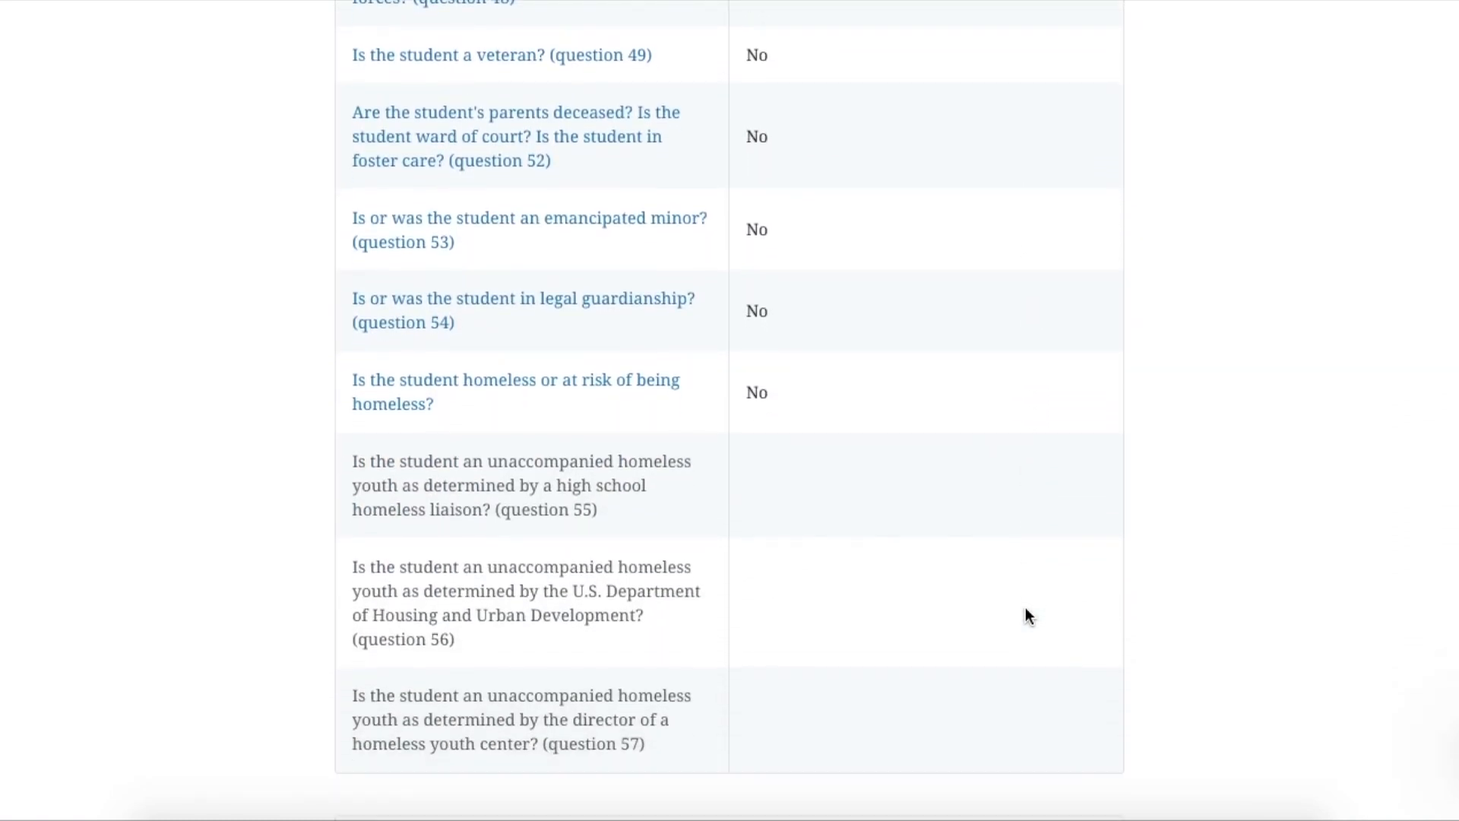
scroll(1026, 616, down, 20)
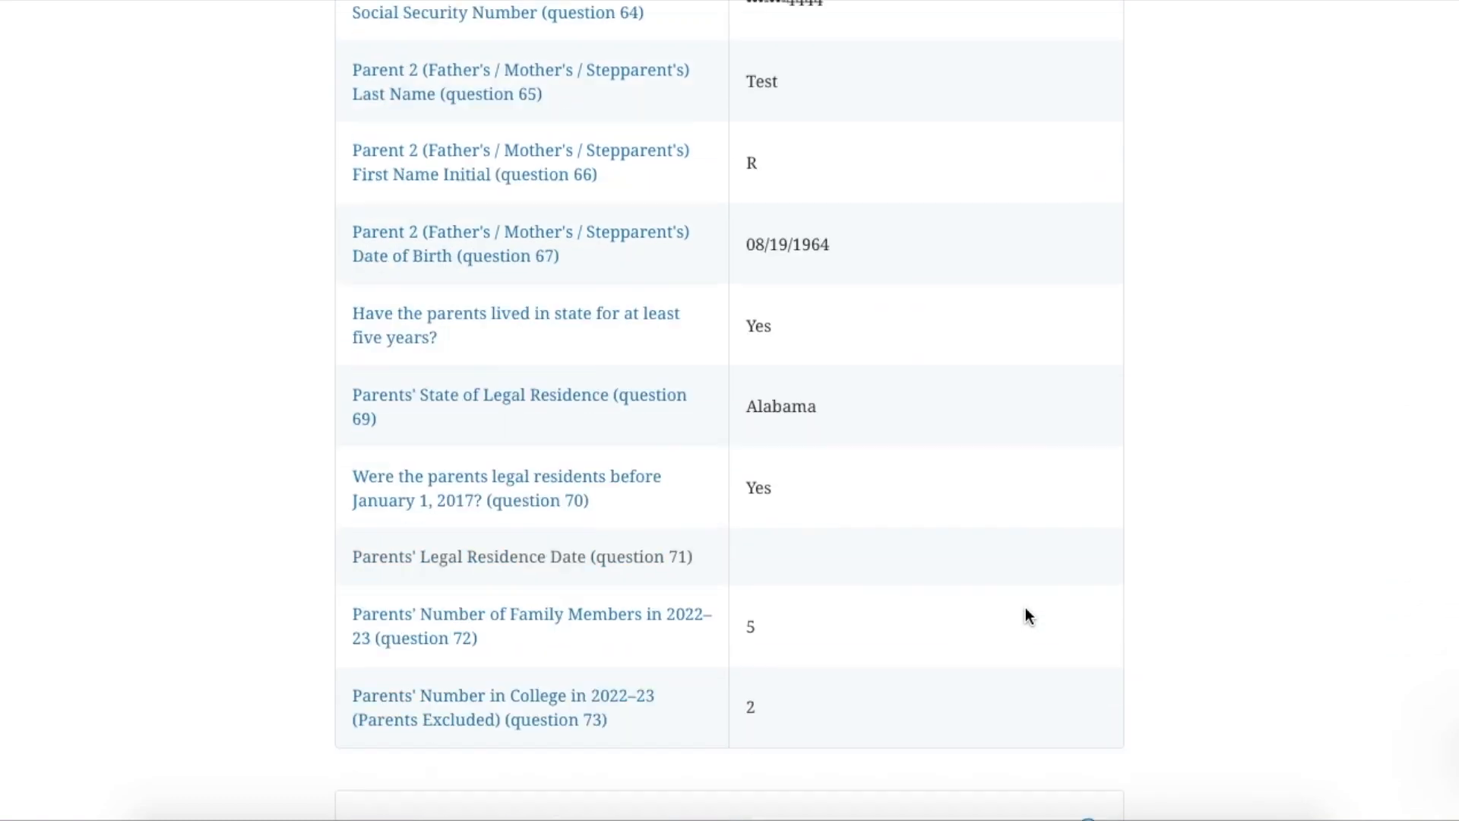
scroll(1026, 616, down, 20)
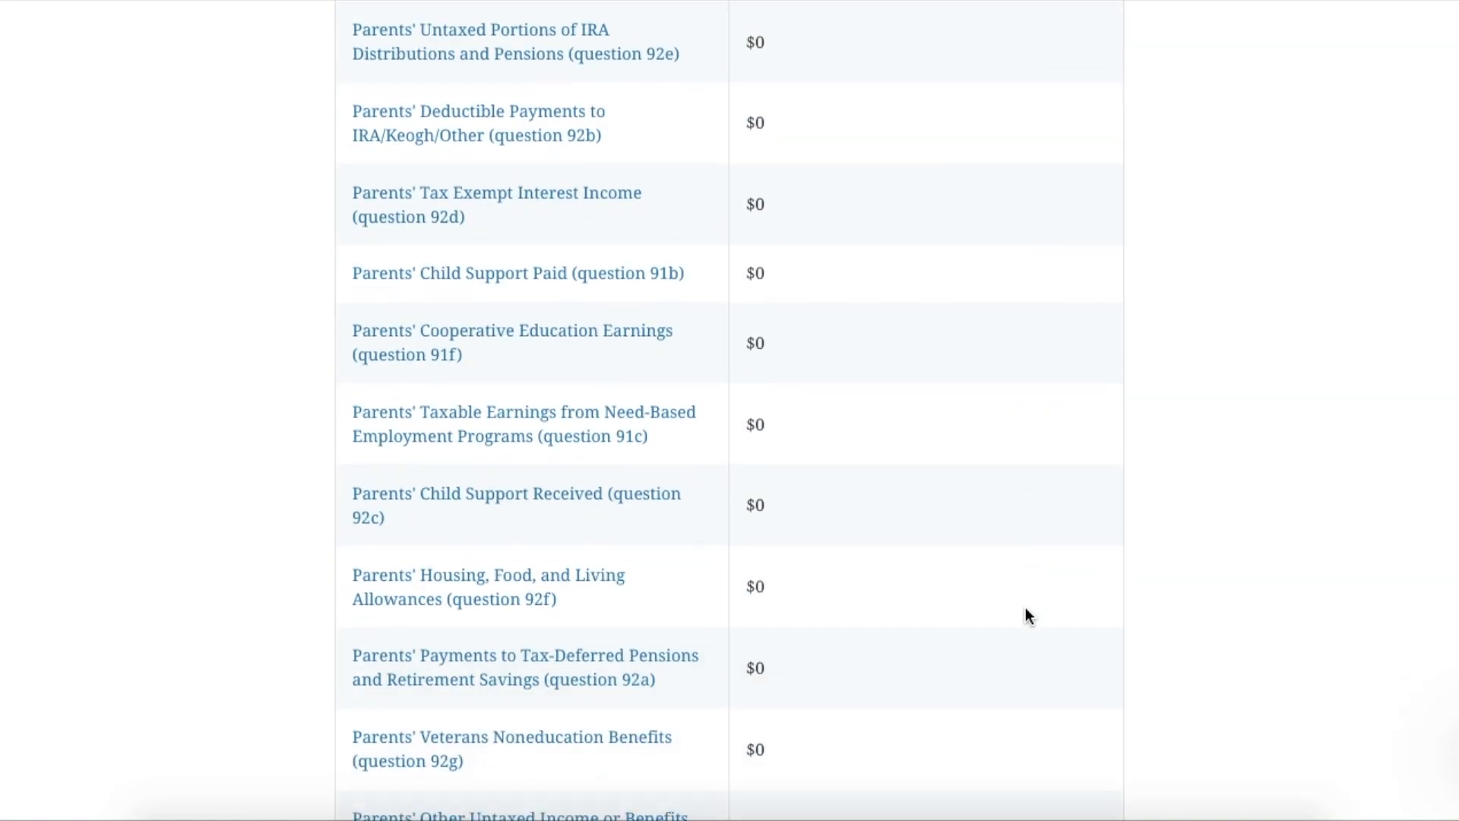
scroll(1024, 609, down, 20)
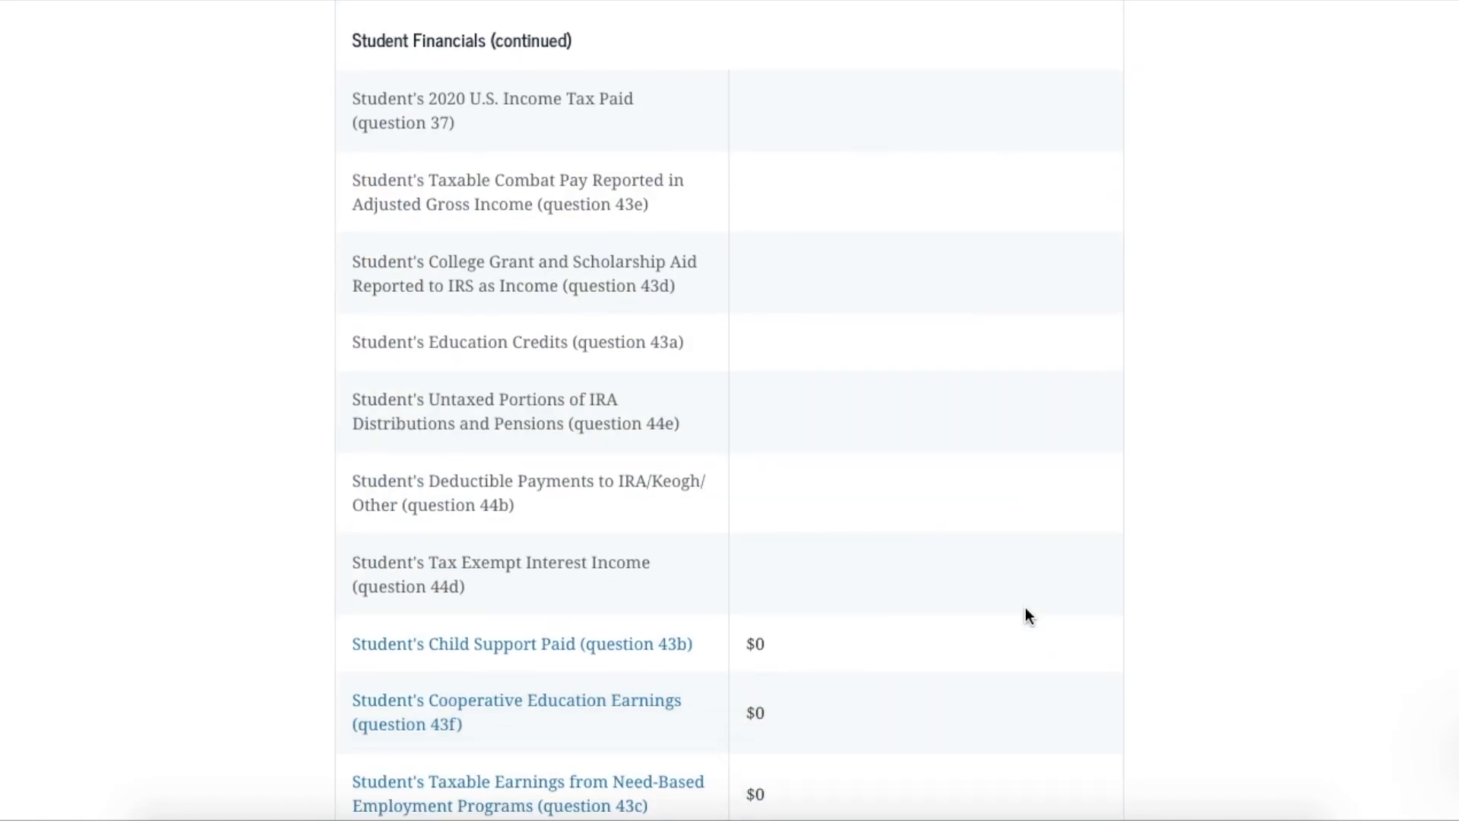
scroll(1025, 616, down, 10)
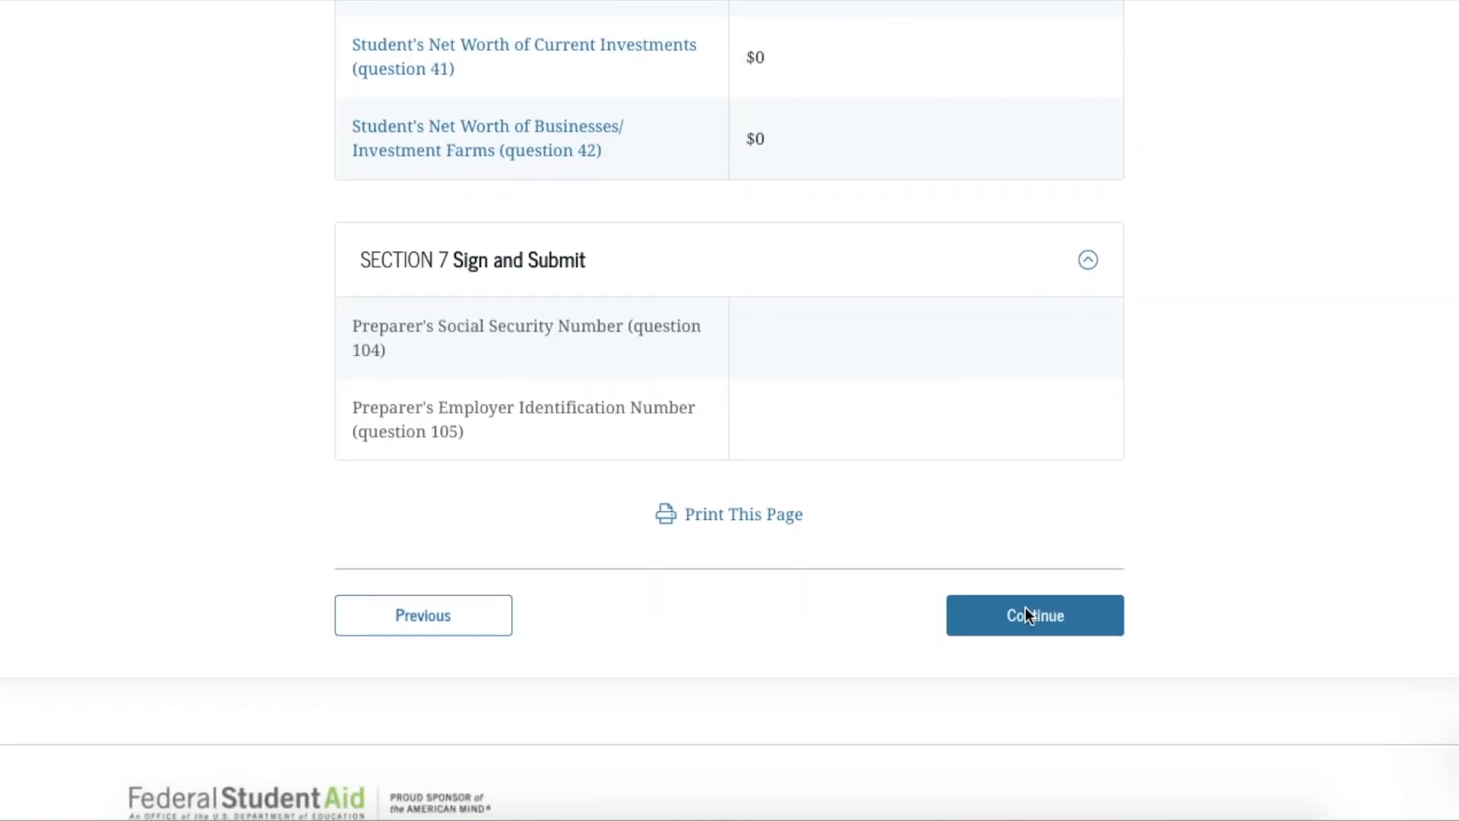
Leave the summary, read the Read Before Proceeding terms, and sign the FAFSA as the student
click(1034, 561)
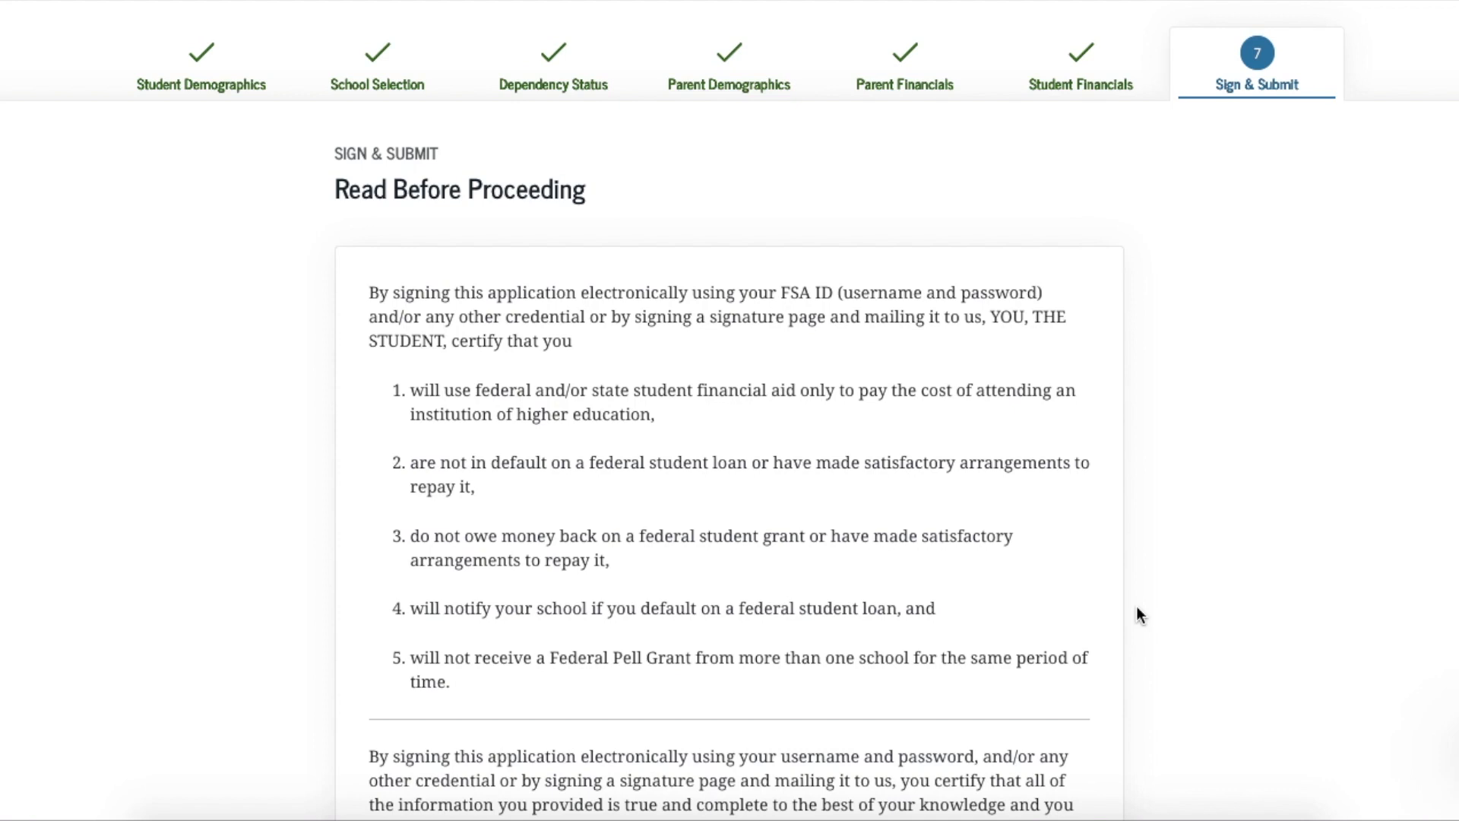
scroll(1137, 607, down, 5)
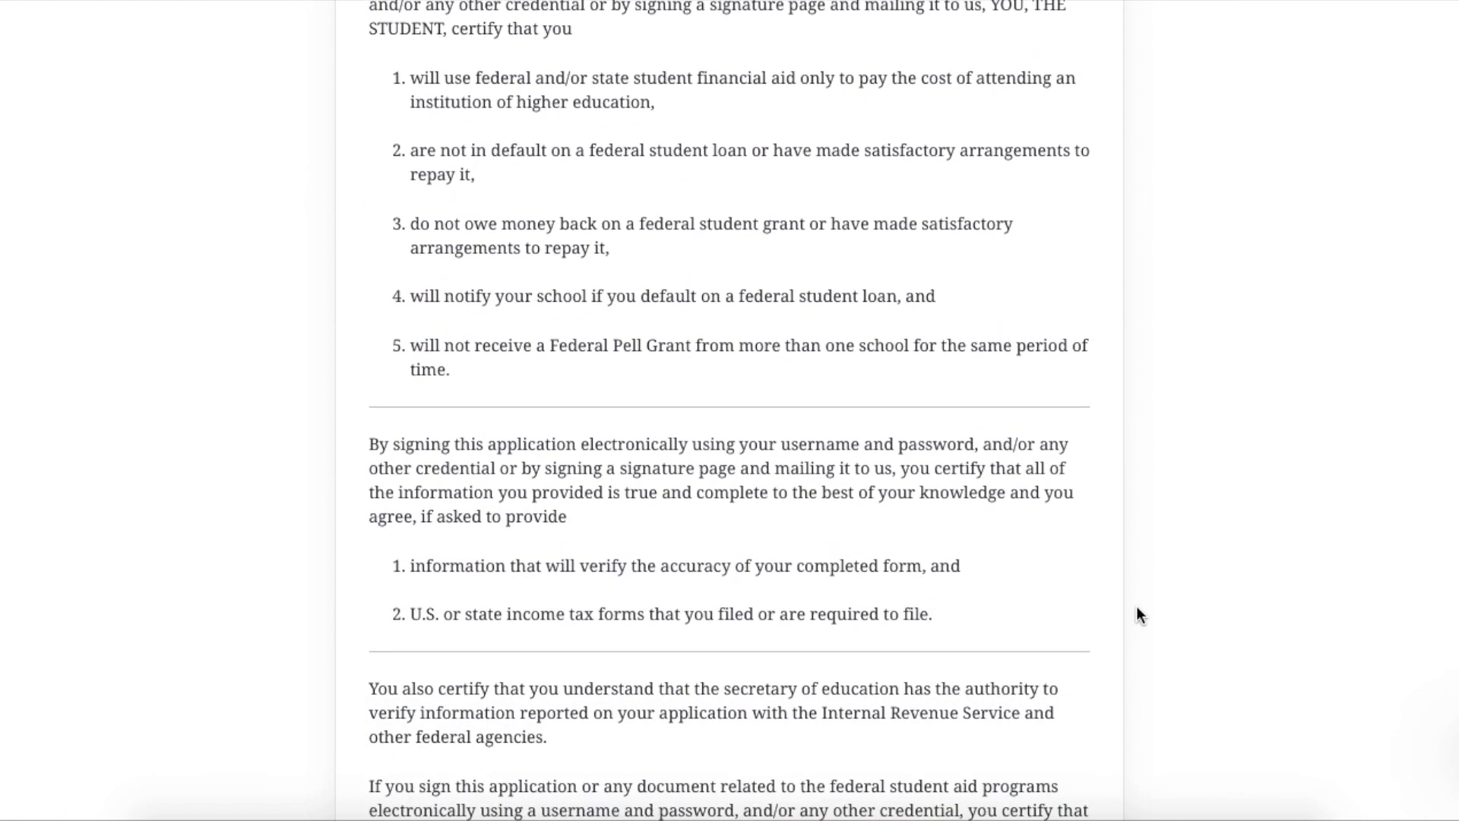
scroll(1137, 607, down, 3)
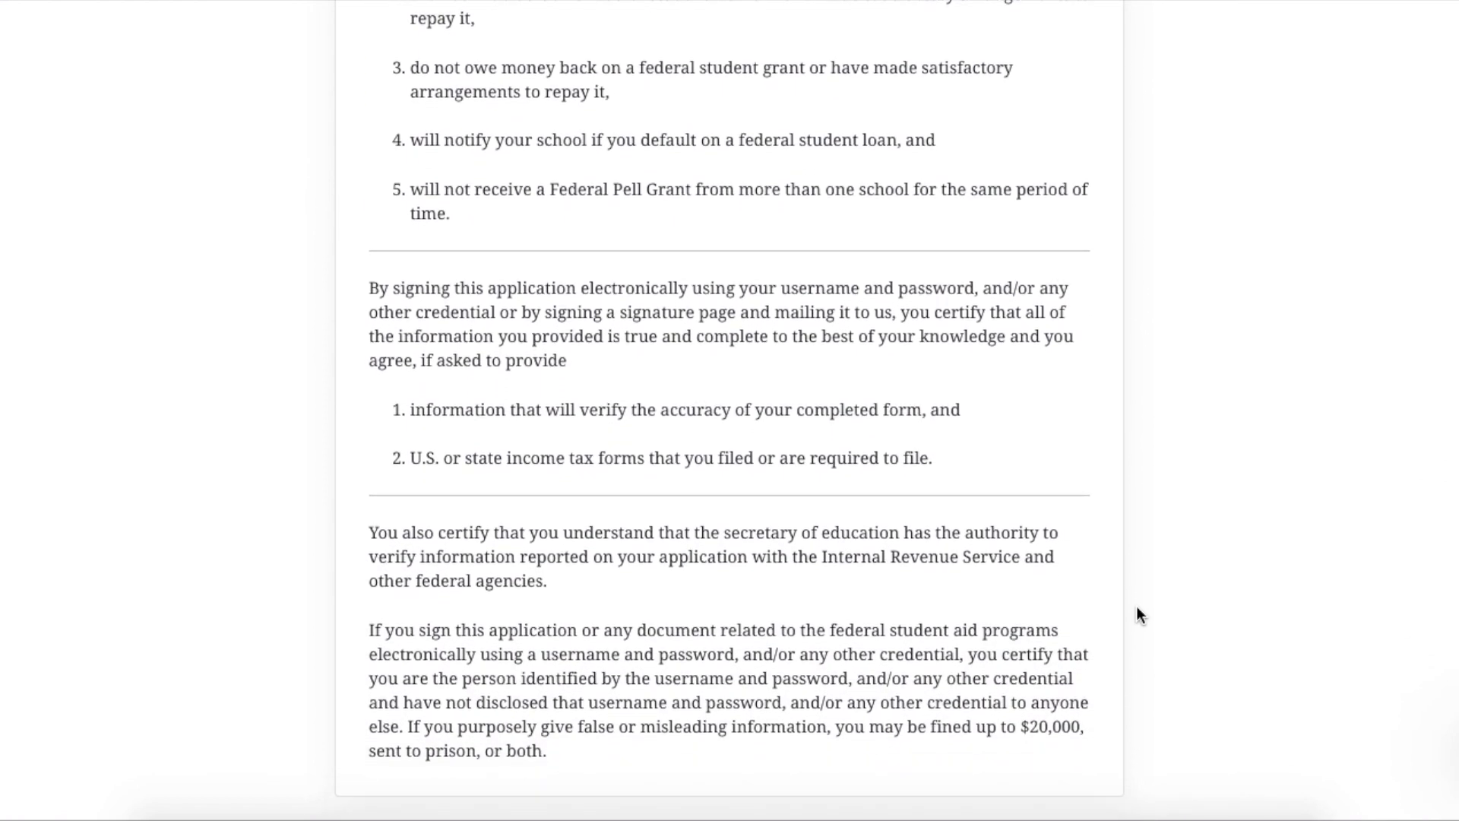
scroll(1137, 605, down, 2)
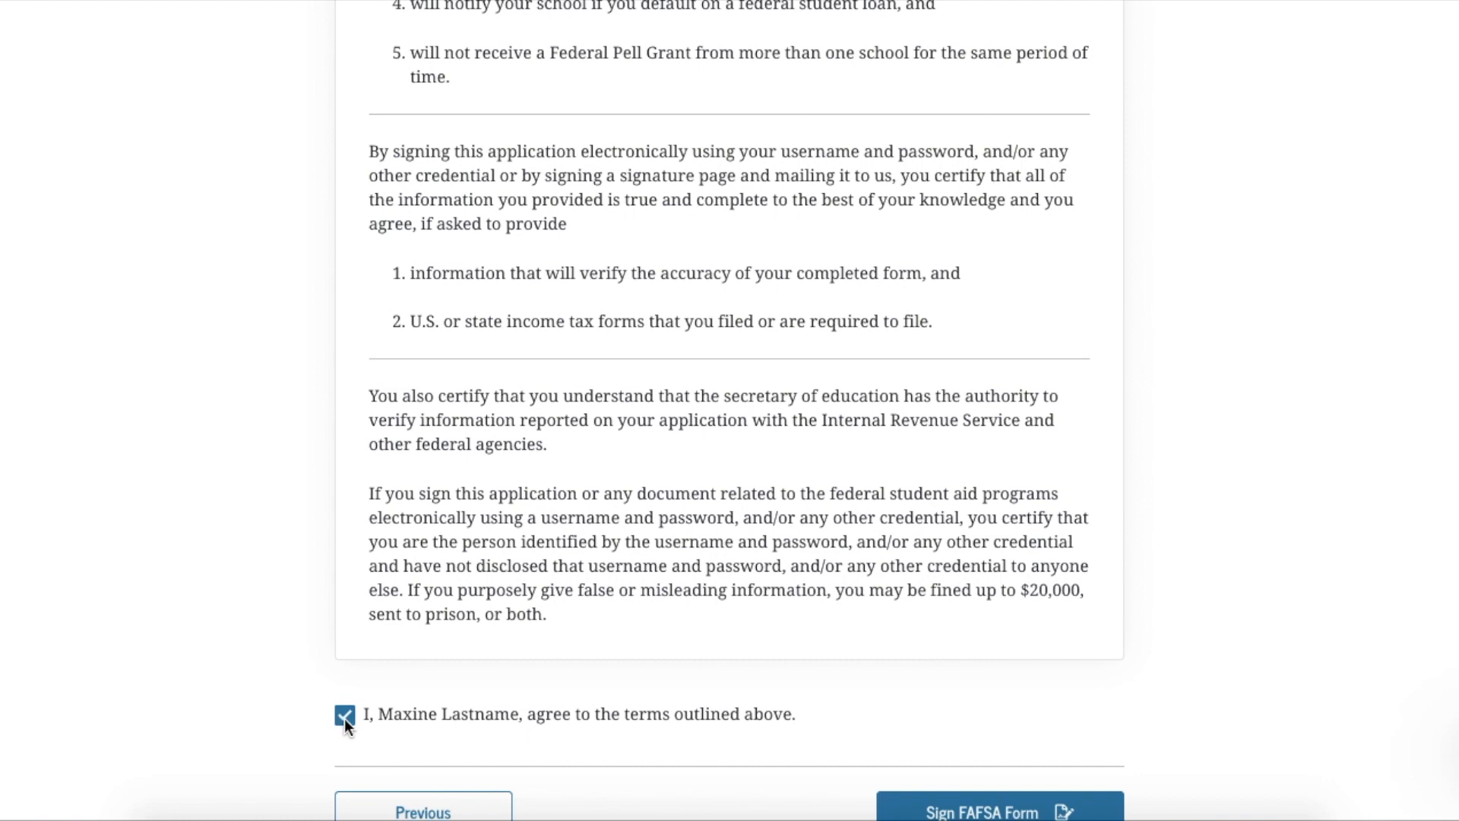
scroll(345, 719, down, 1)
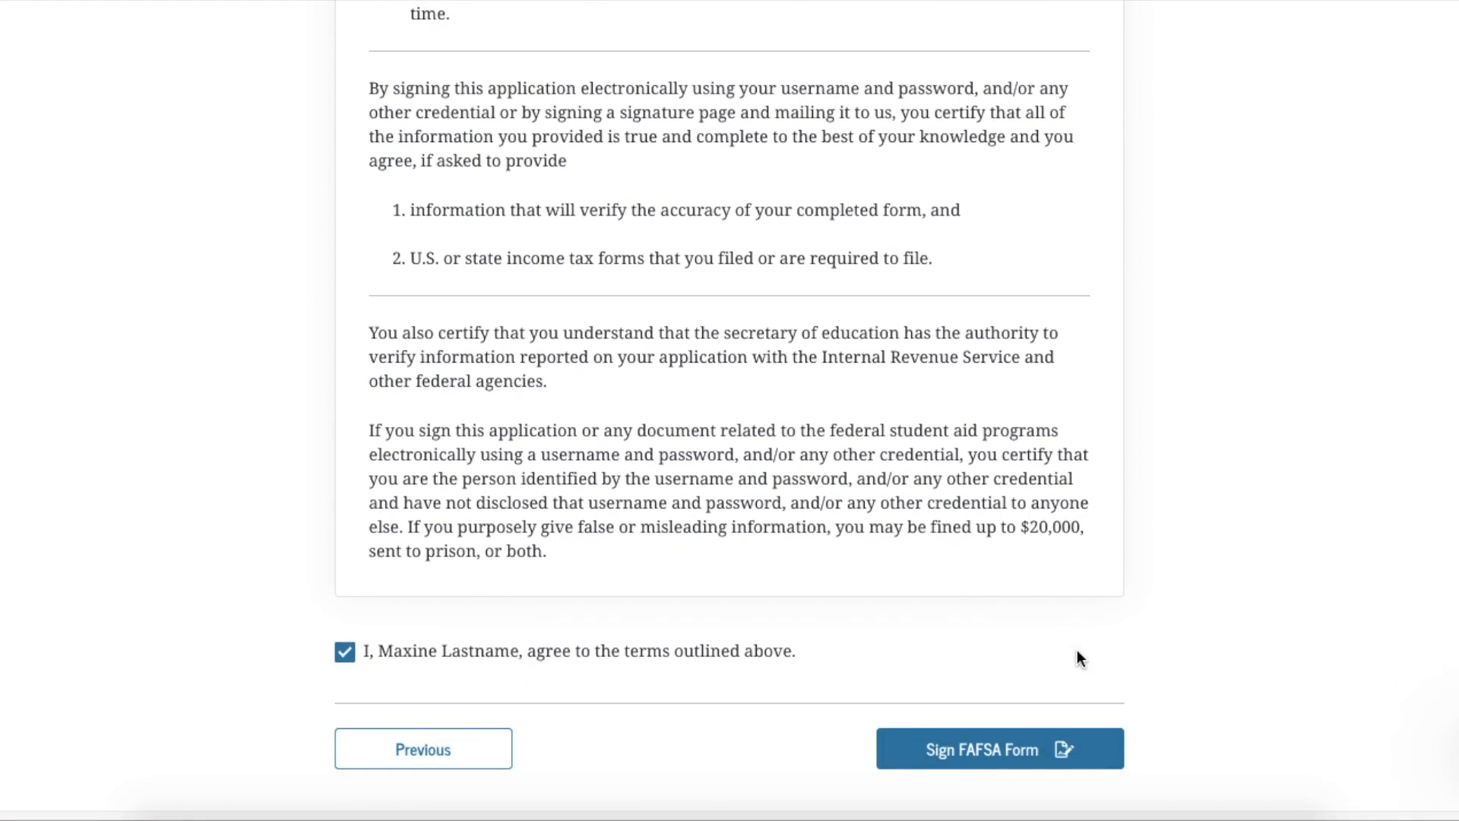
scroll(1078, 652, down, 1)
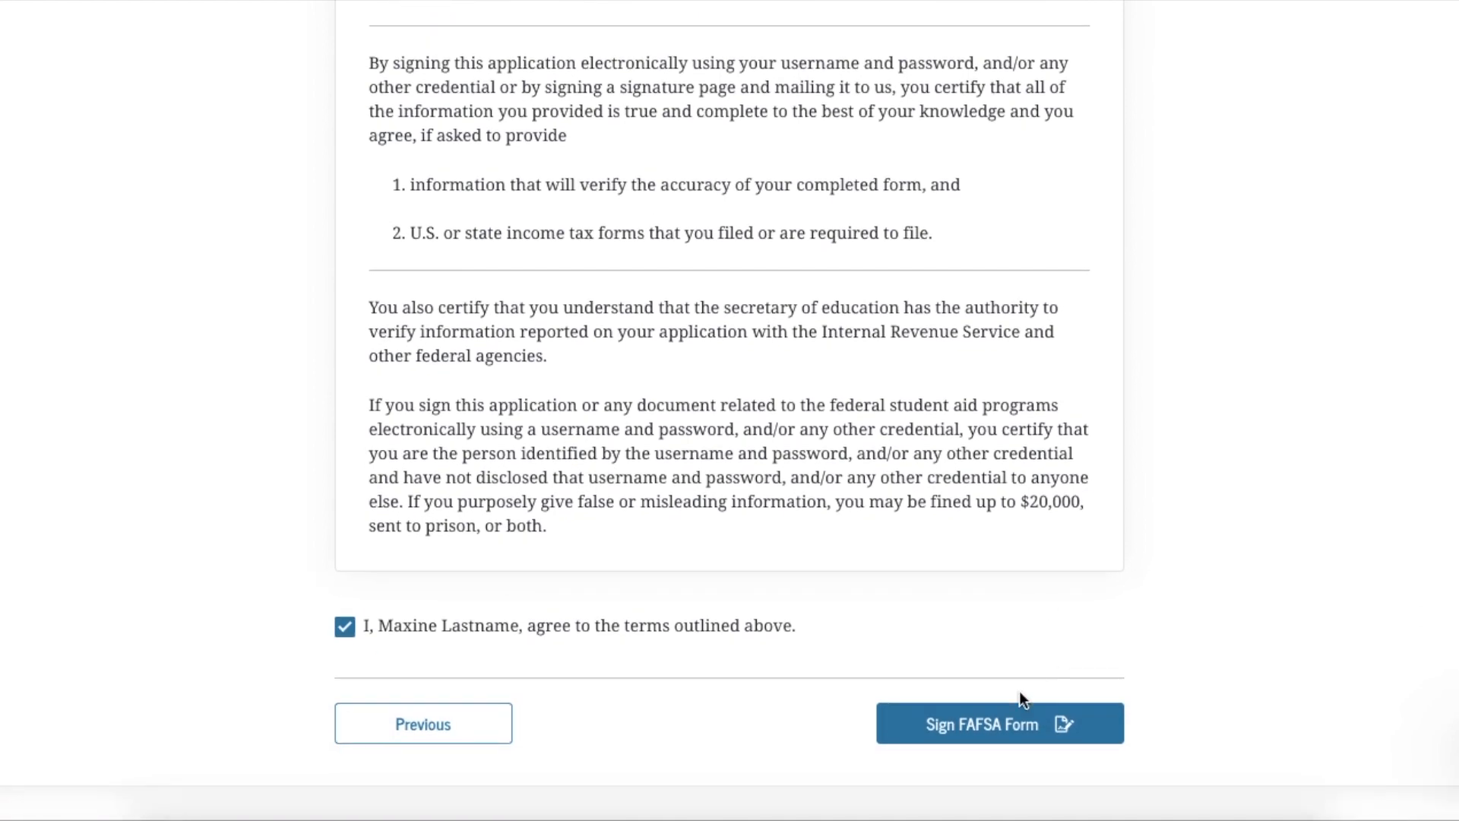
click(993, 724)
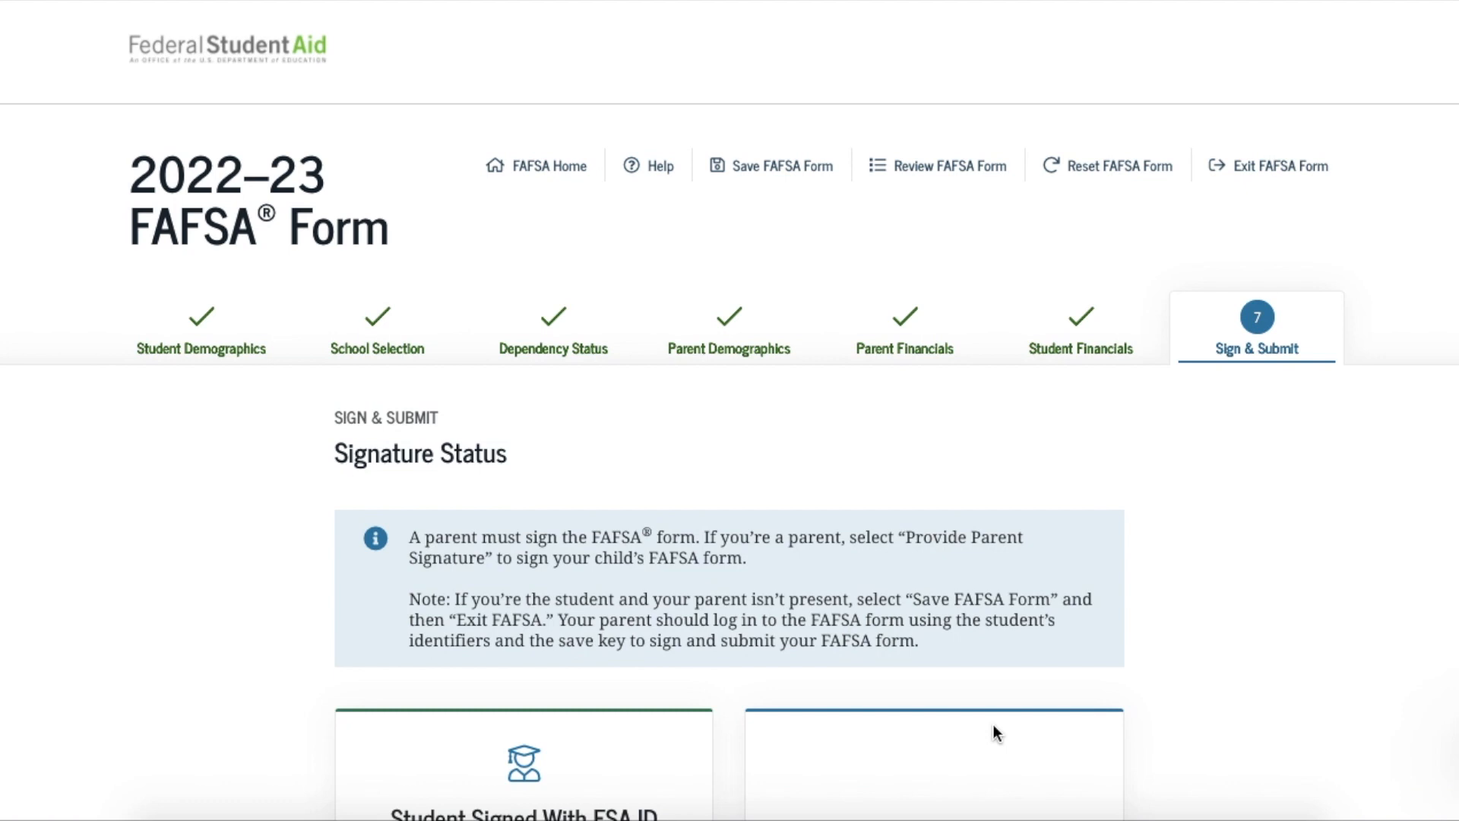
Review the Signature Status page and begin the parent signature
scroll(992, 724, down, 3)
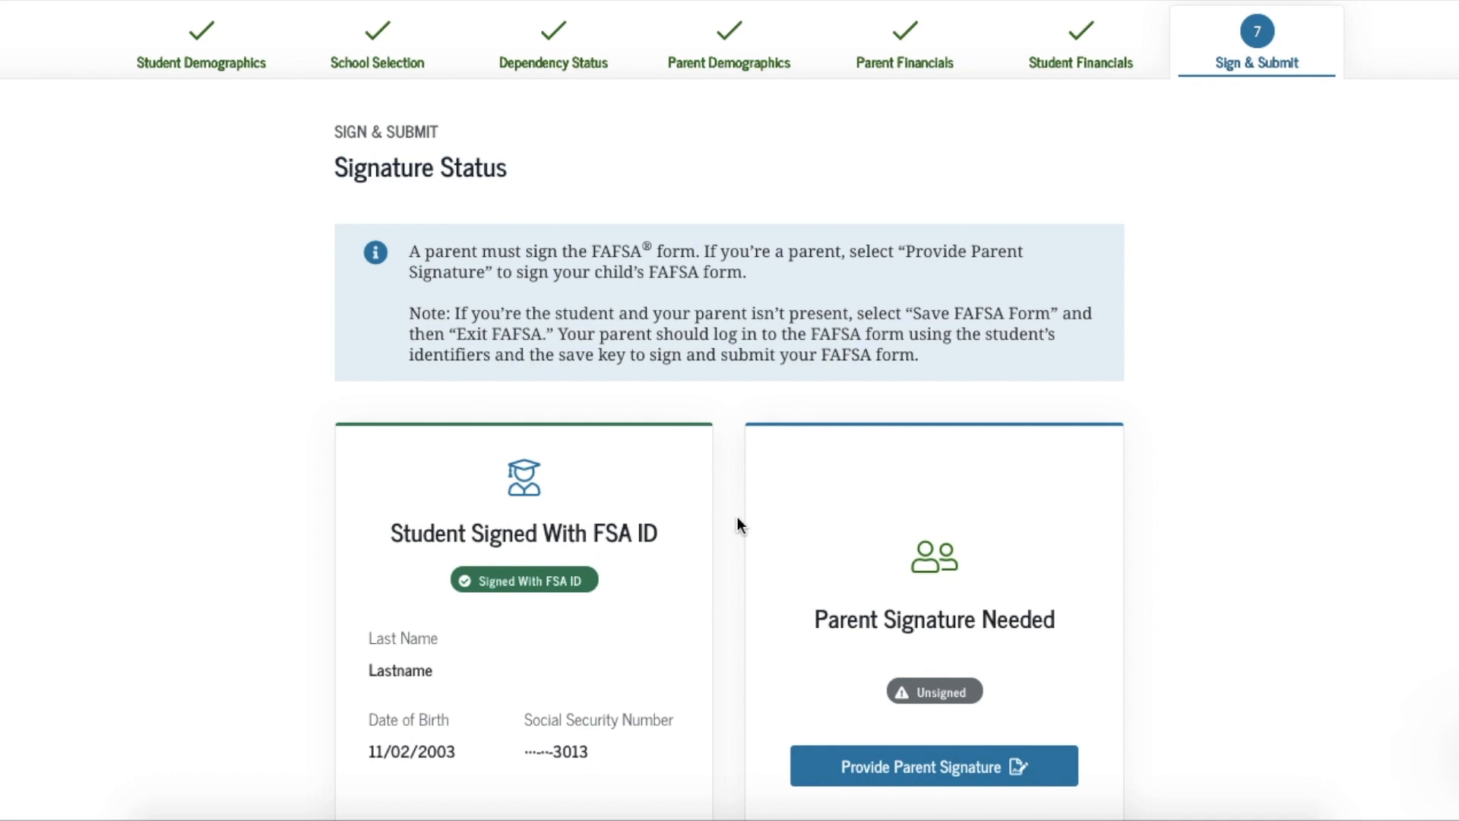
scroll(738, 518, down, 1)
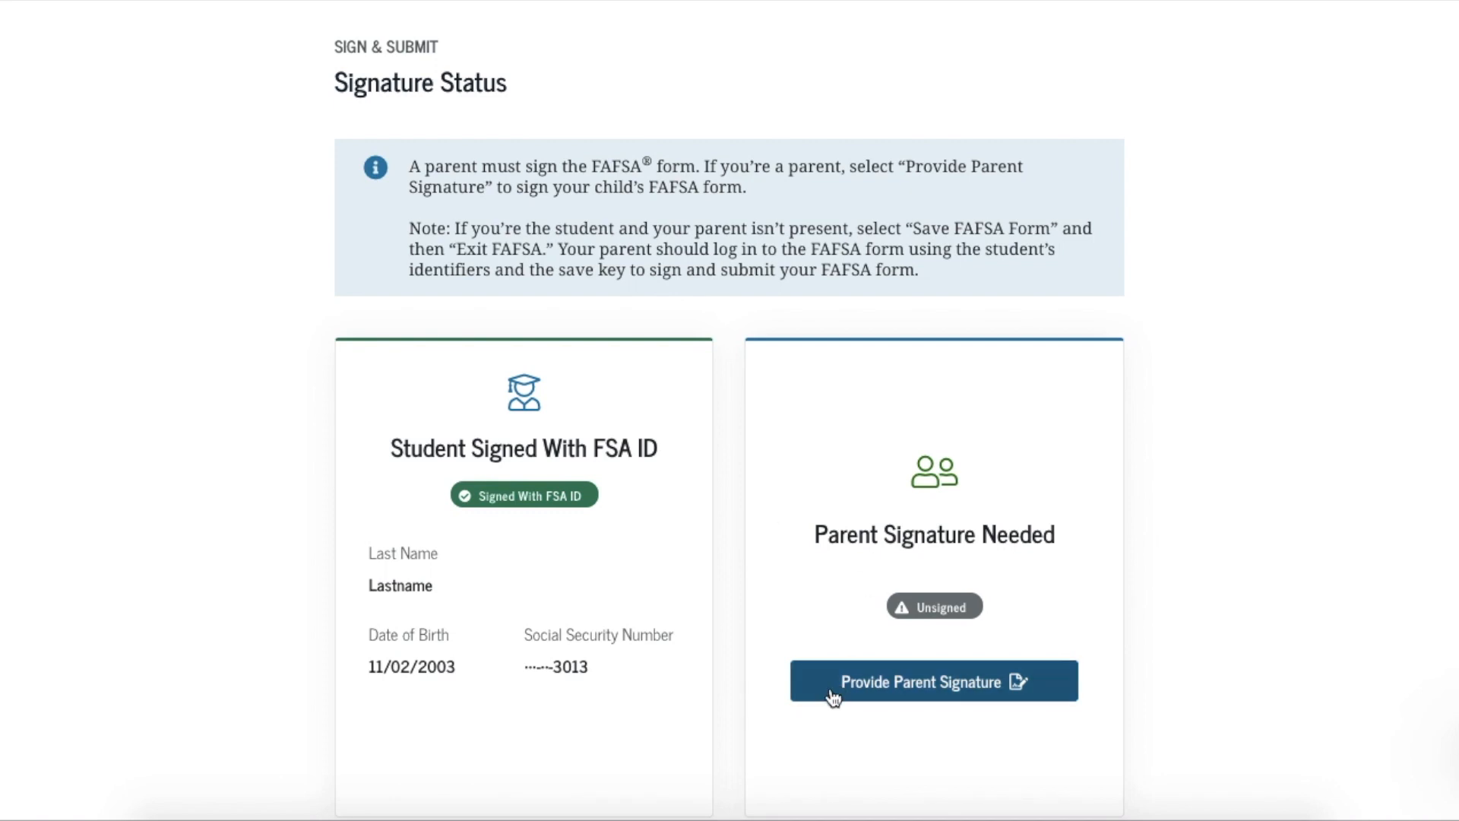
scroll(869, 710, down, 1)
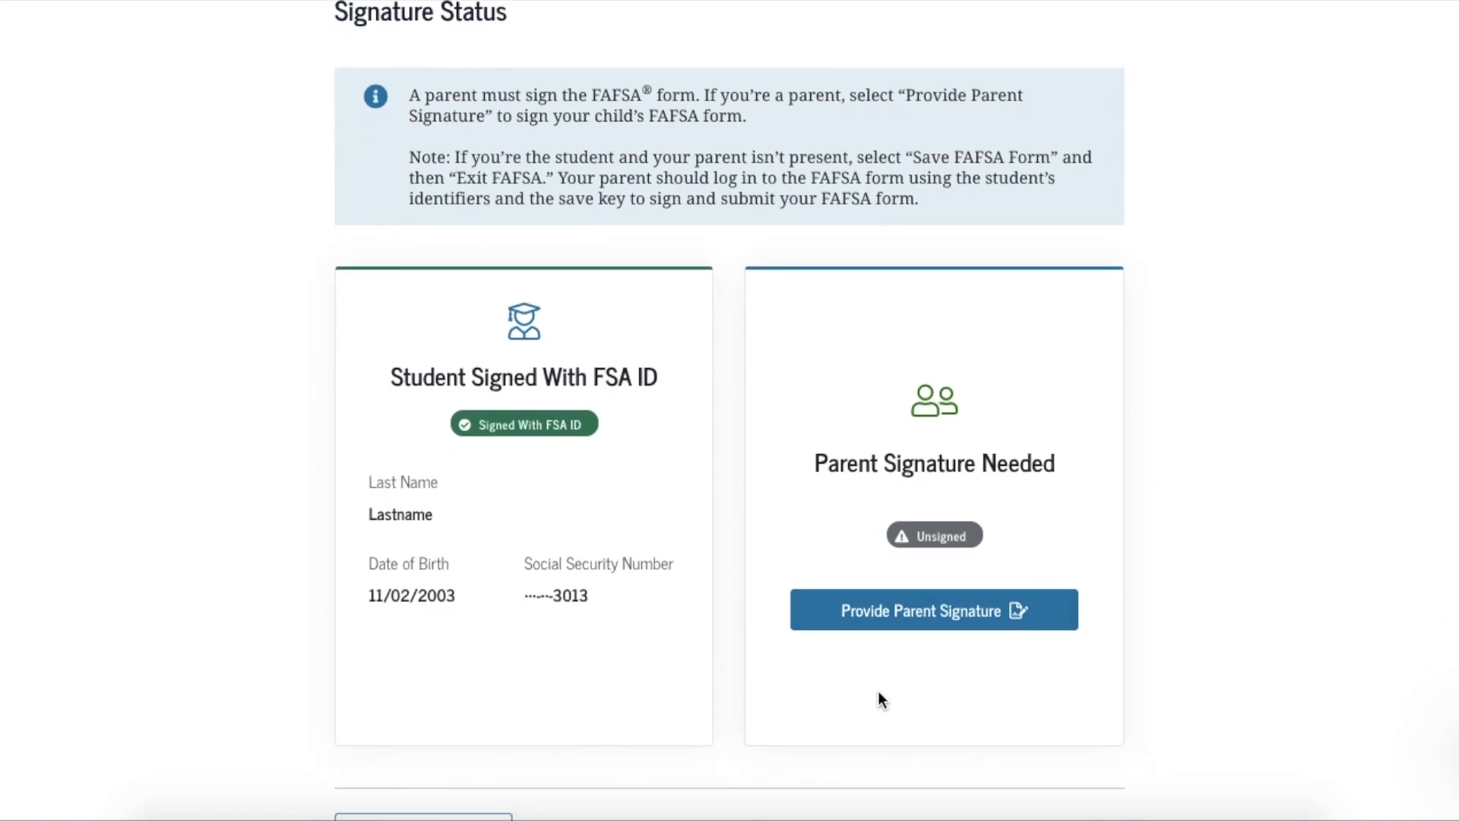
click(909, 611)
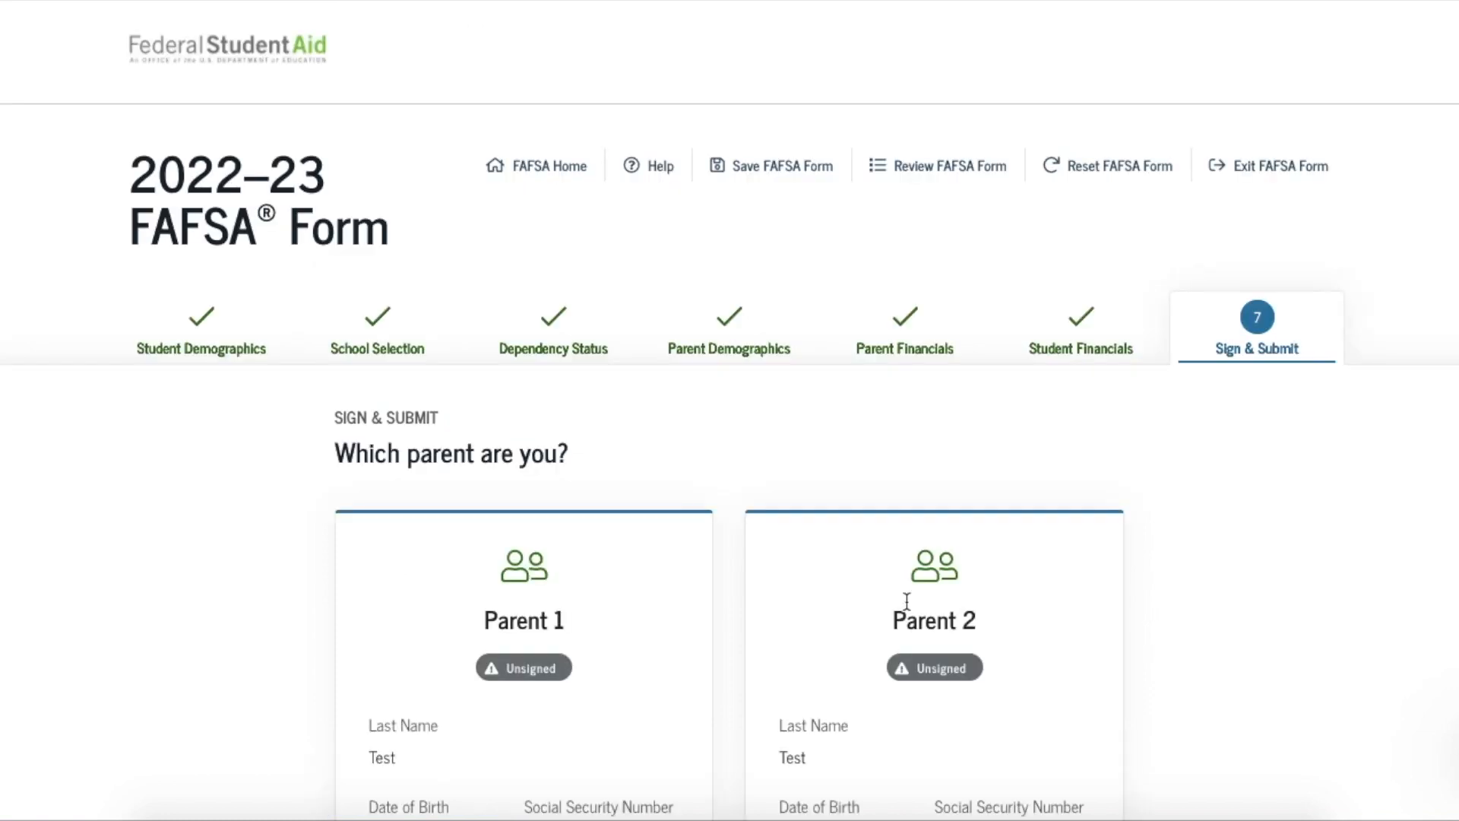
Choose Parent 1 to sign and agree to the parent certification terms
scroll(906, 600, down, 3)
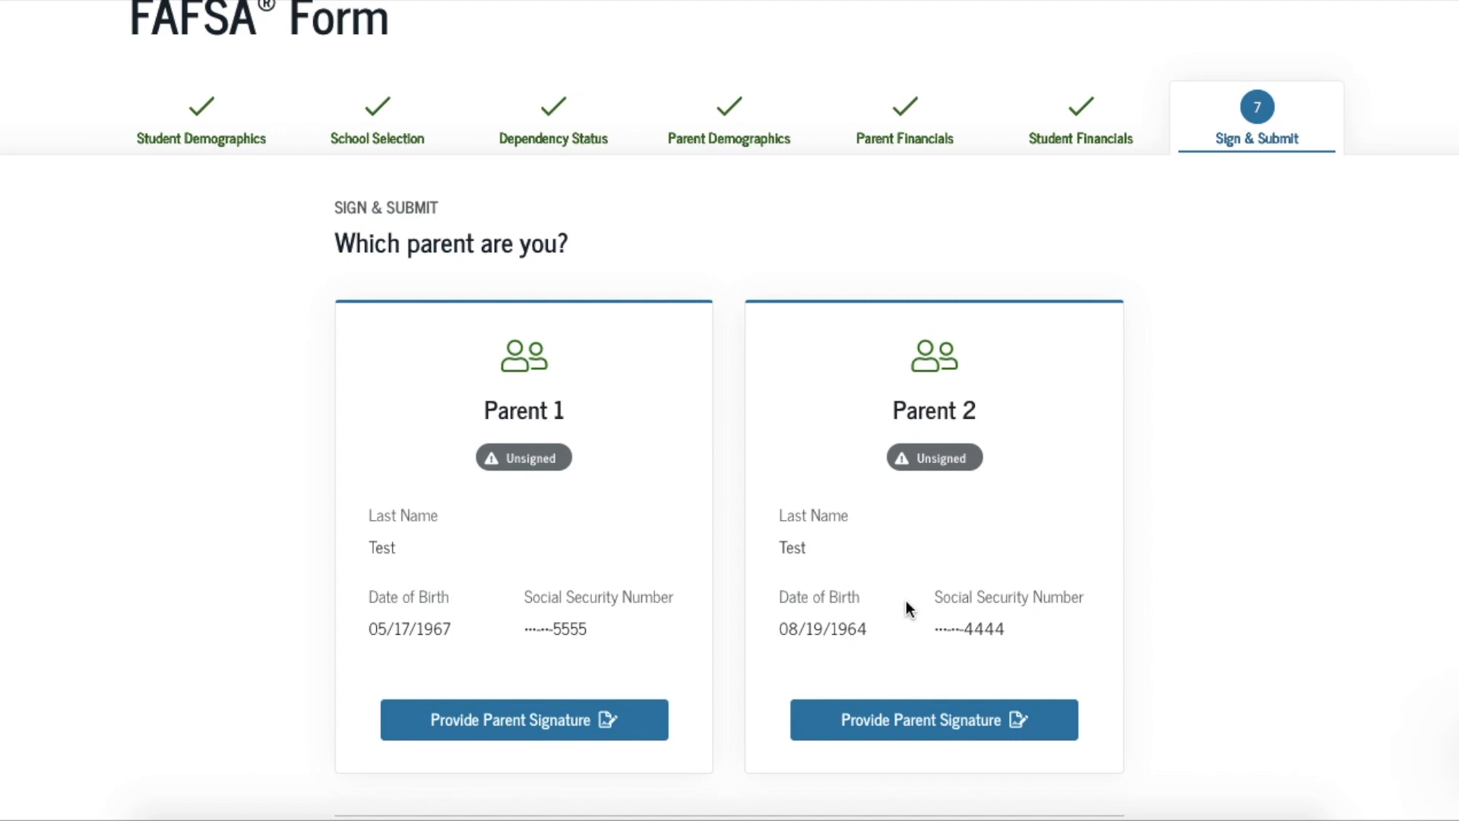
scroll(909, 608, down, 1)
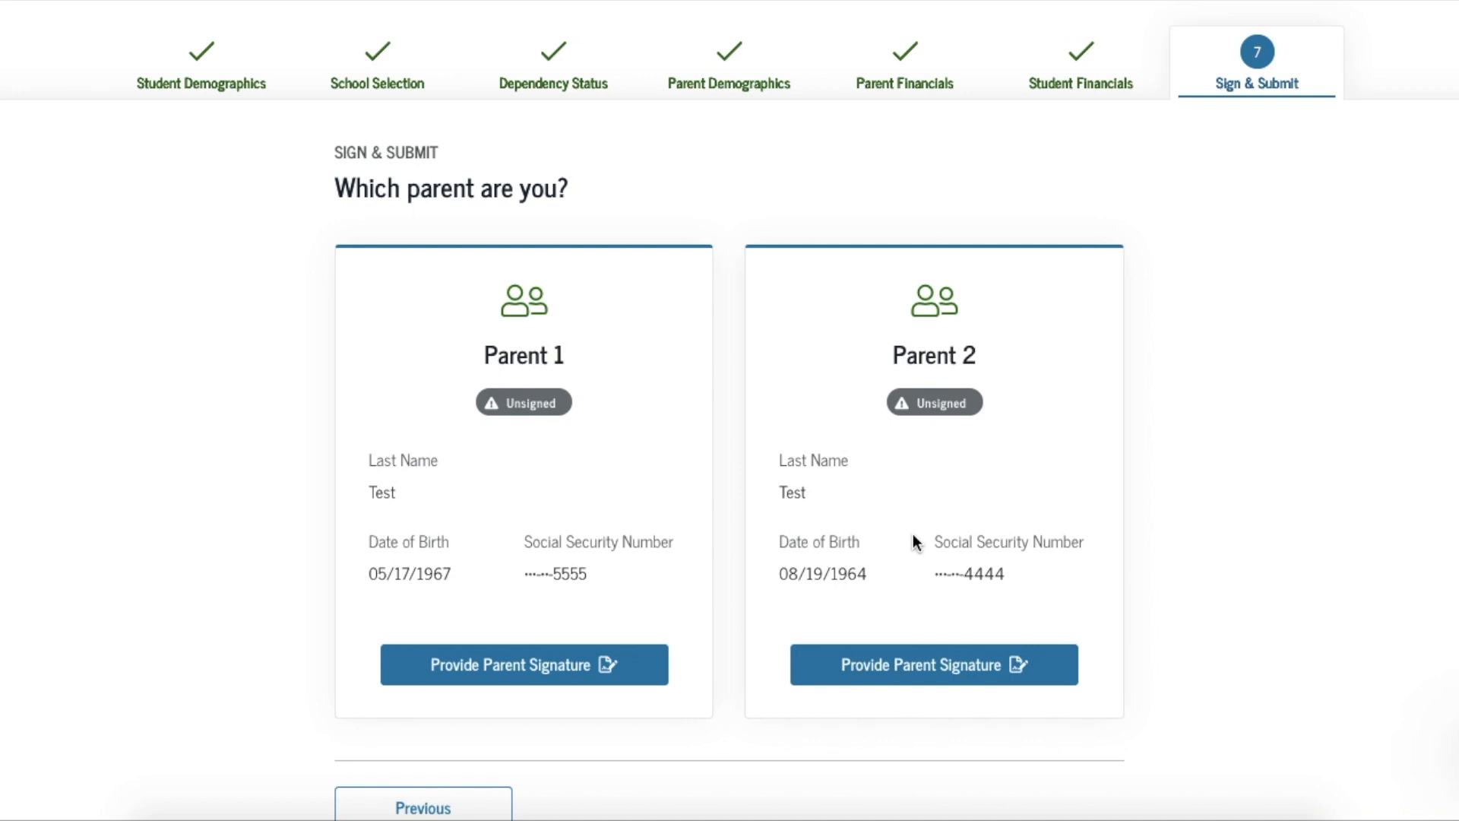
click(523, 679)
scroll(522, 669, down, 8)
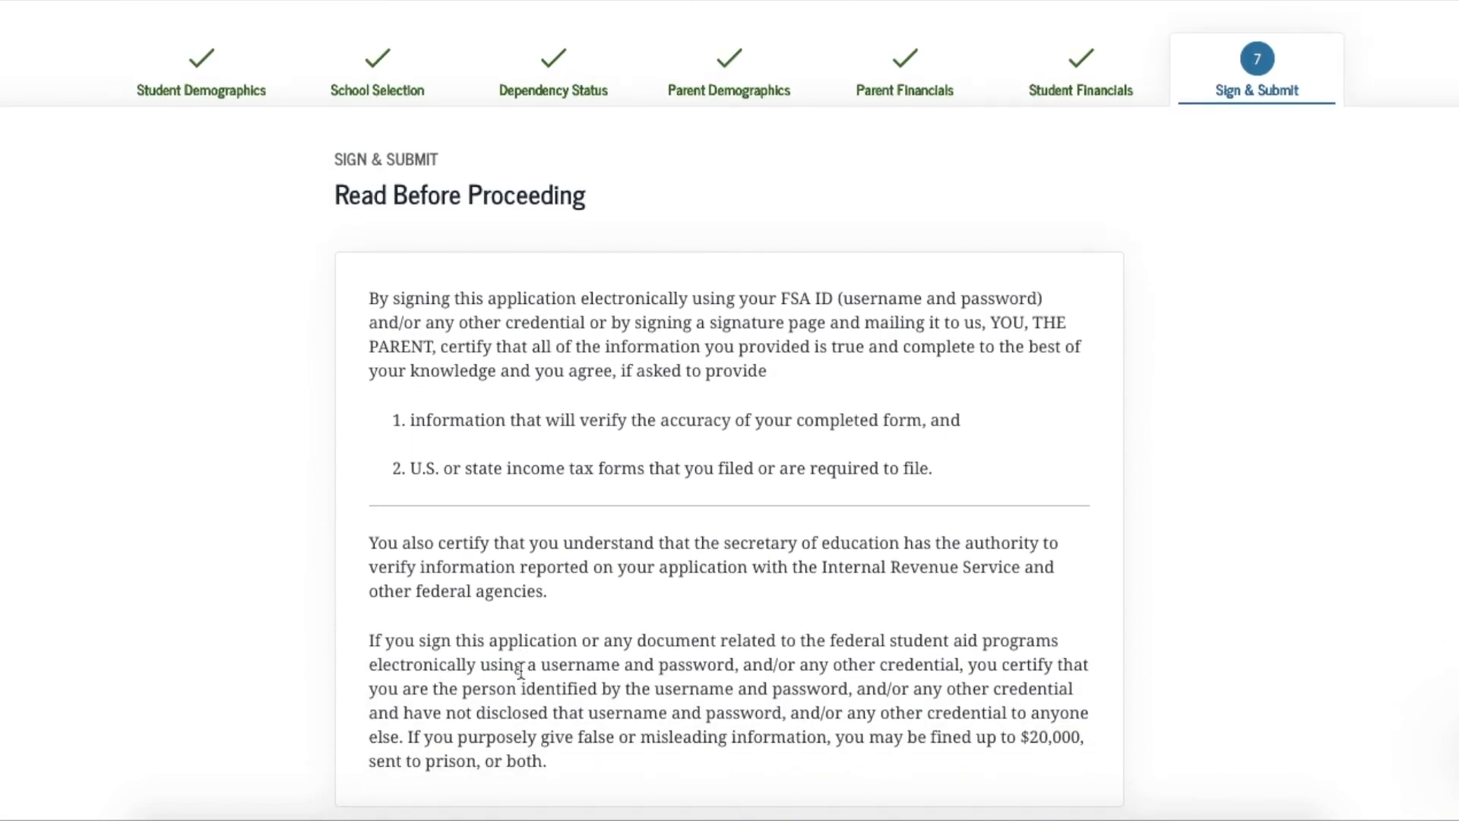
click(348, 552)
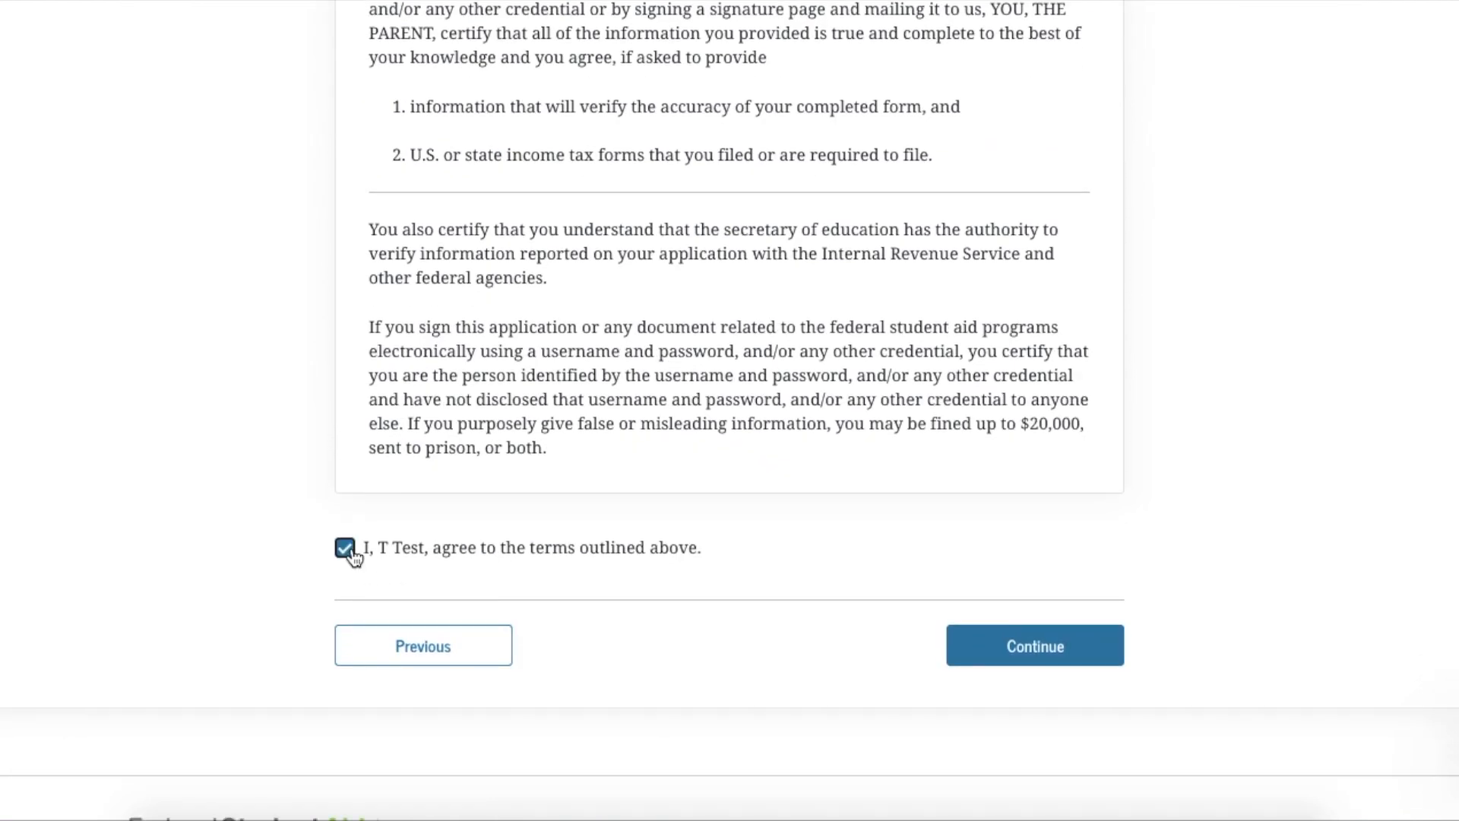
Choose Print a signature page as Parent 1's signing method instead of an FSA ID
click(1008, 646)
scroll(1009, 647, down, 4)
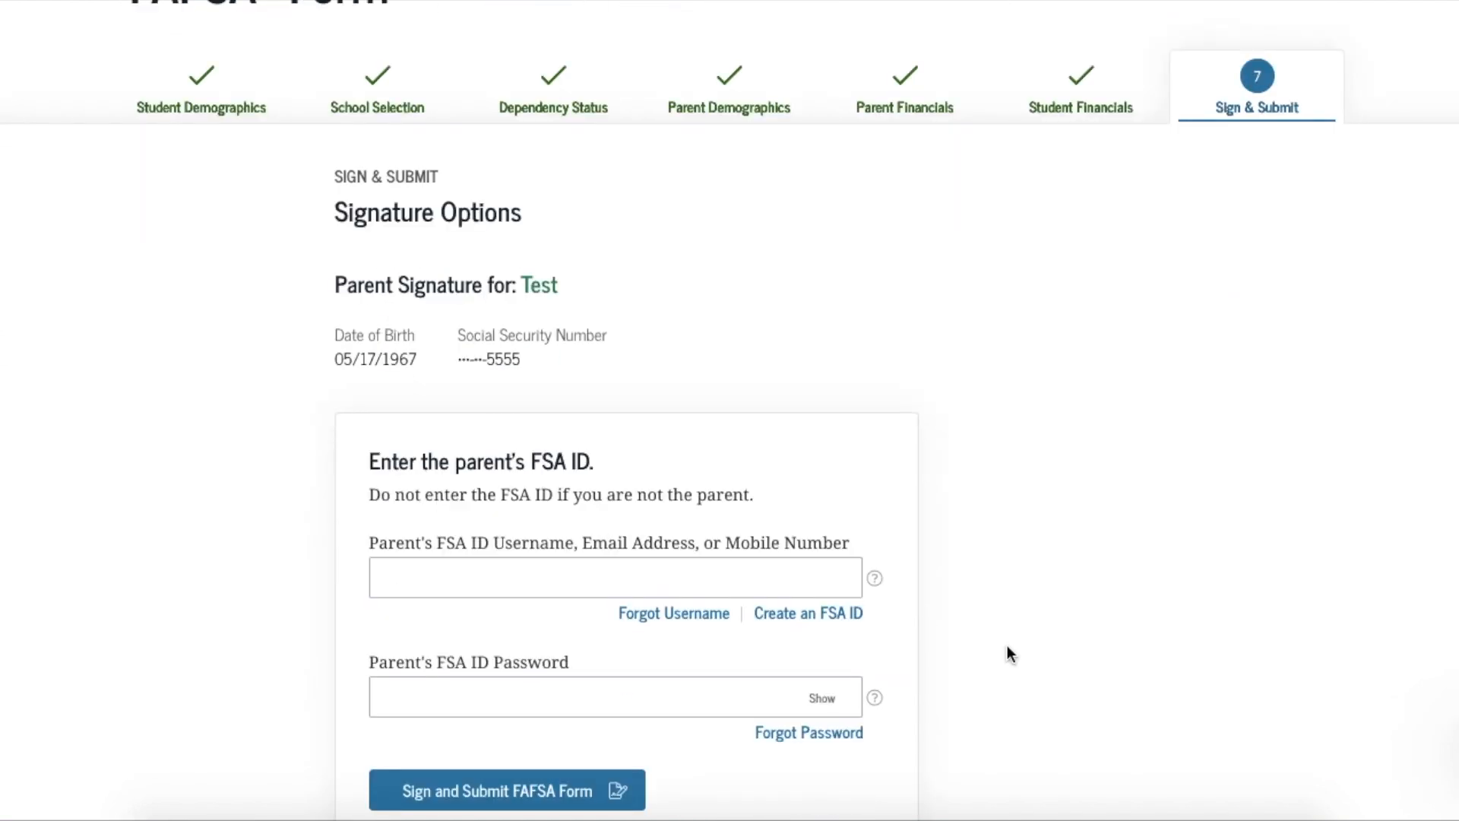
scroll(1009, 652, down, 3)
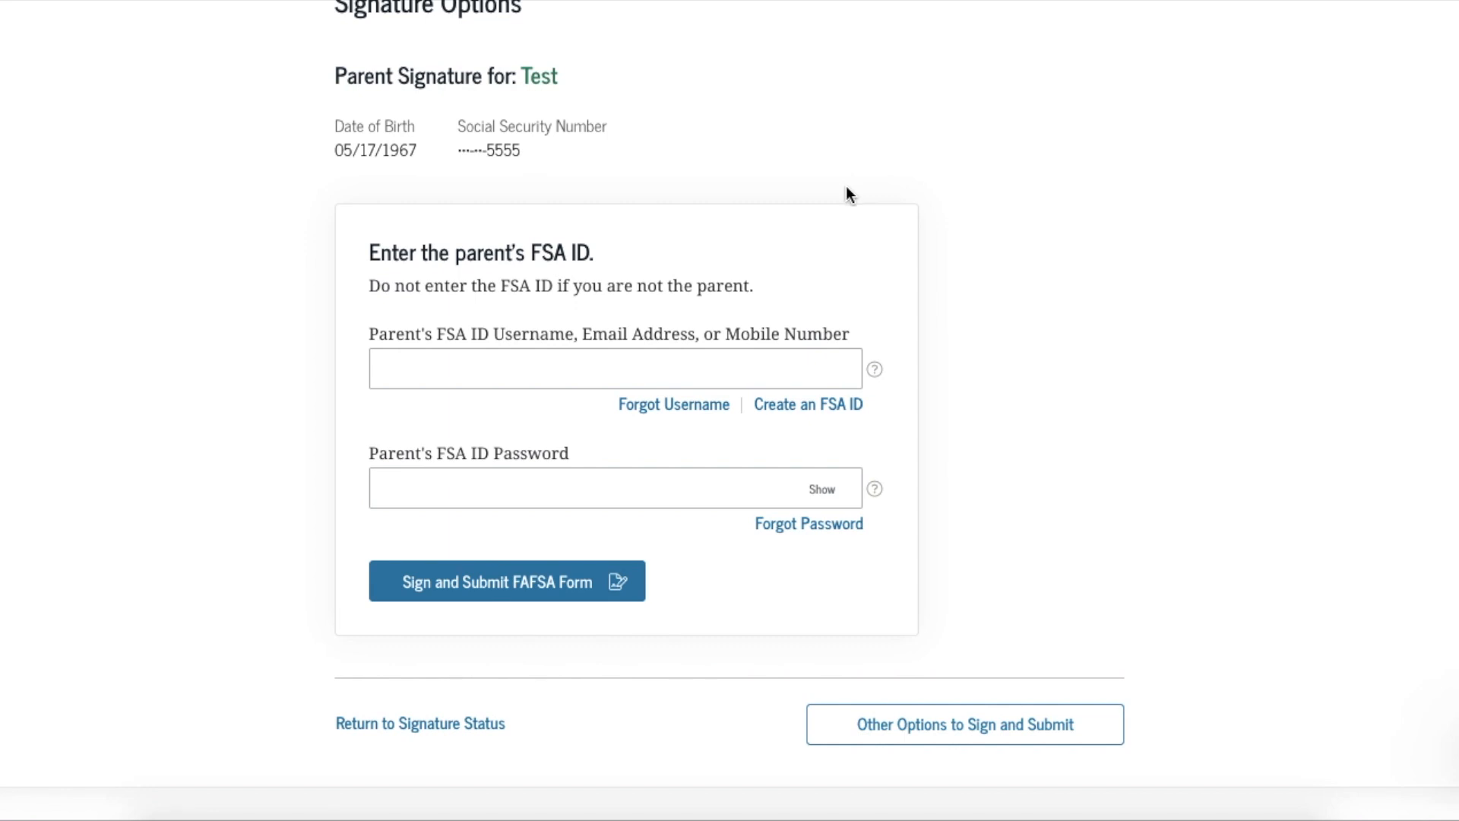
click(946, 741)
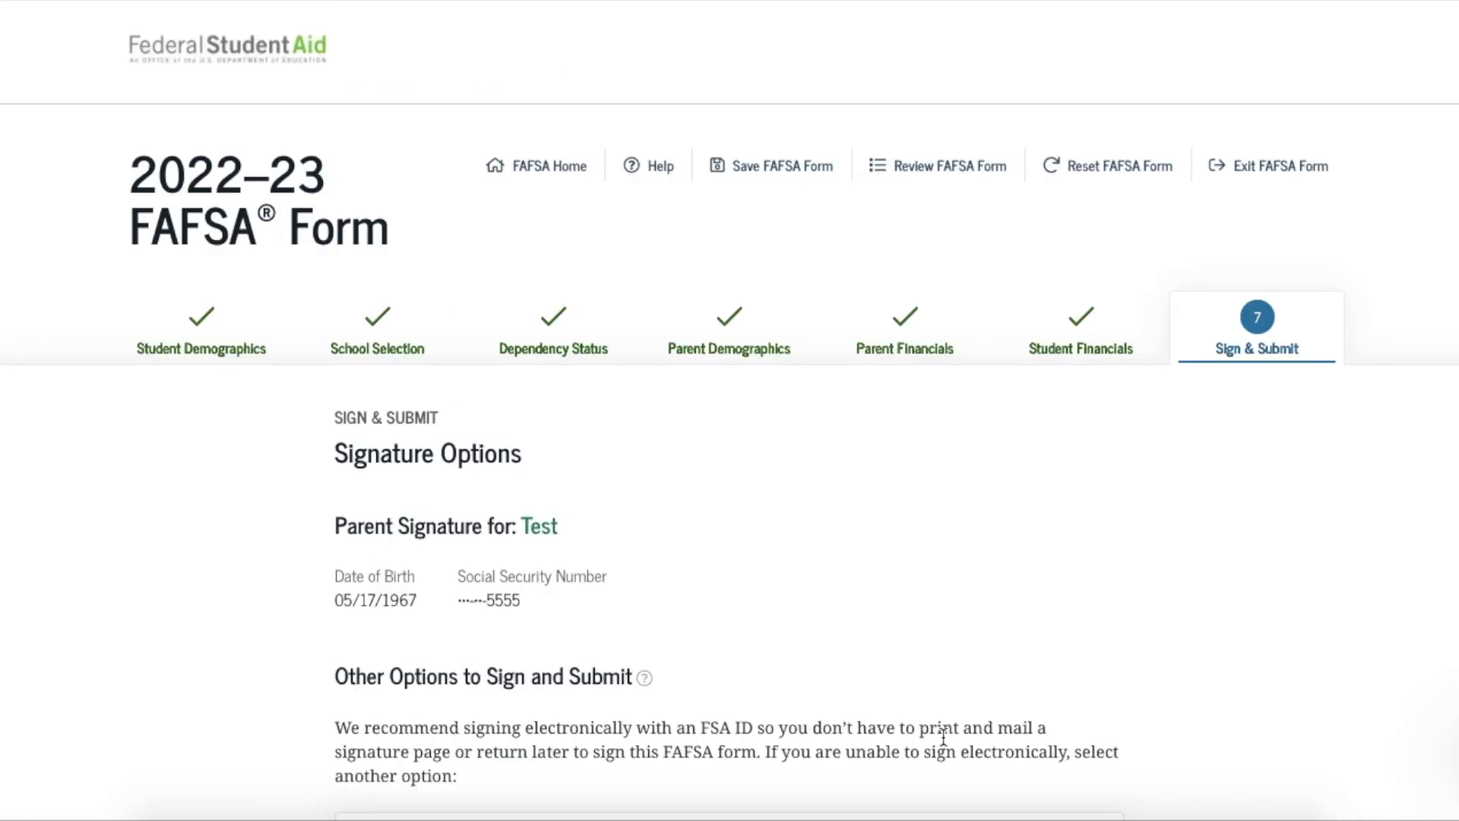
scroll(816, 594, down, 7)
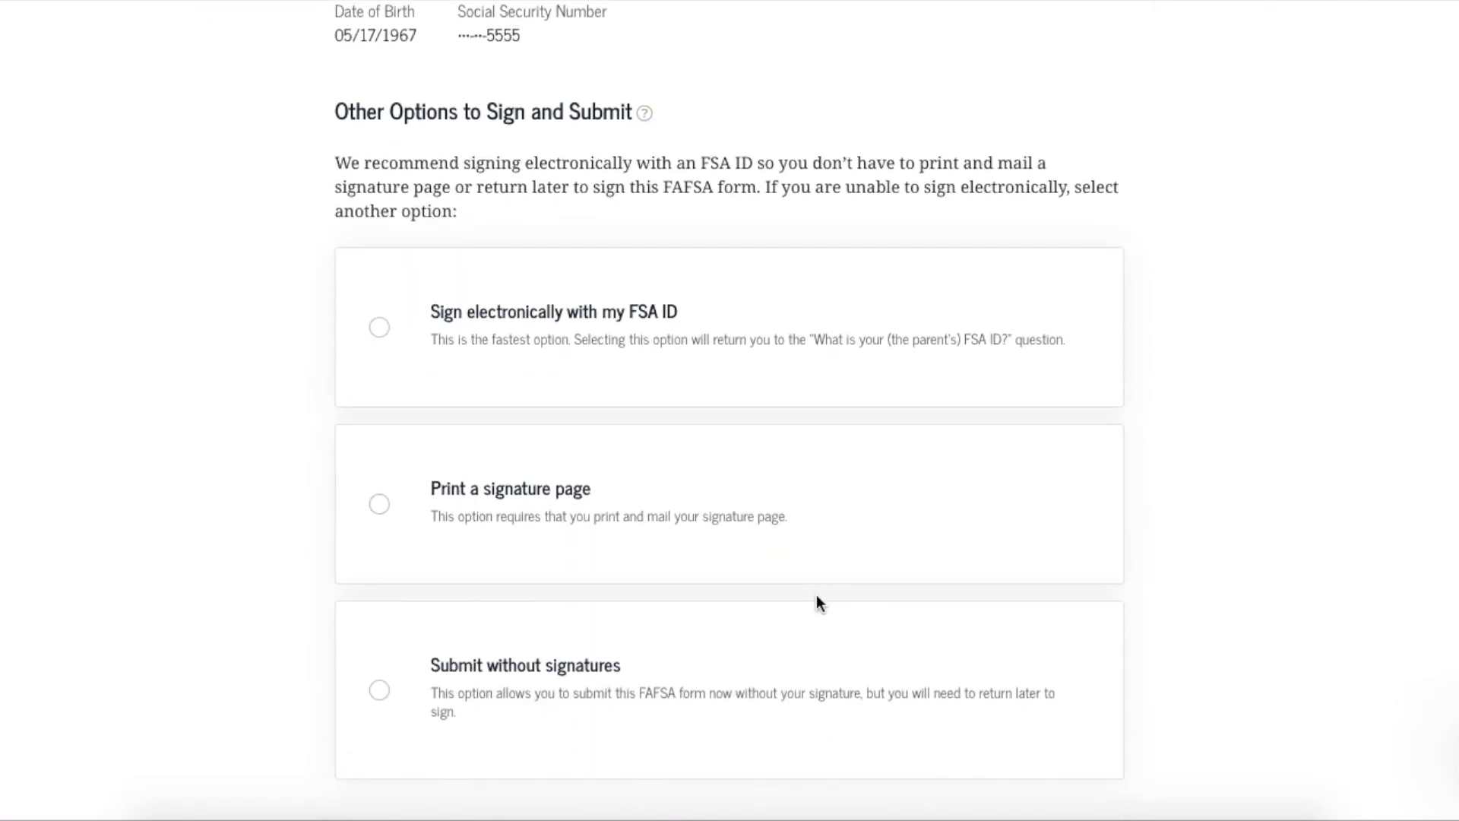
click(379, 502)
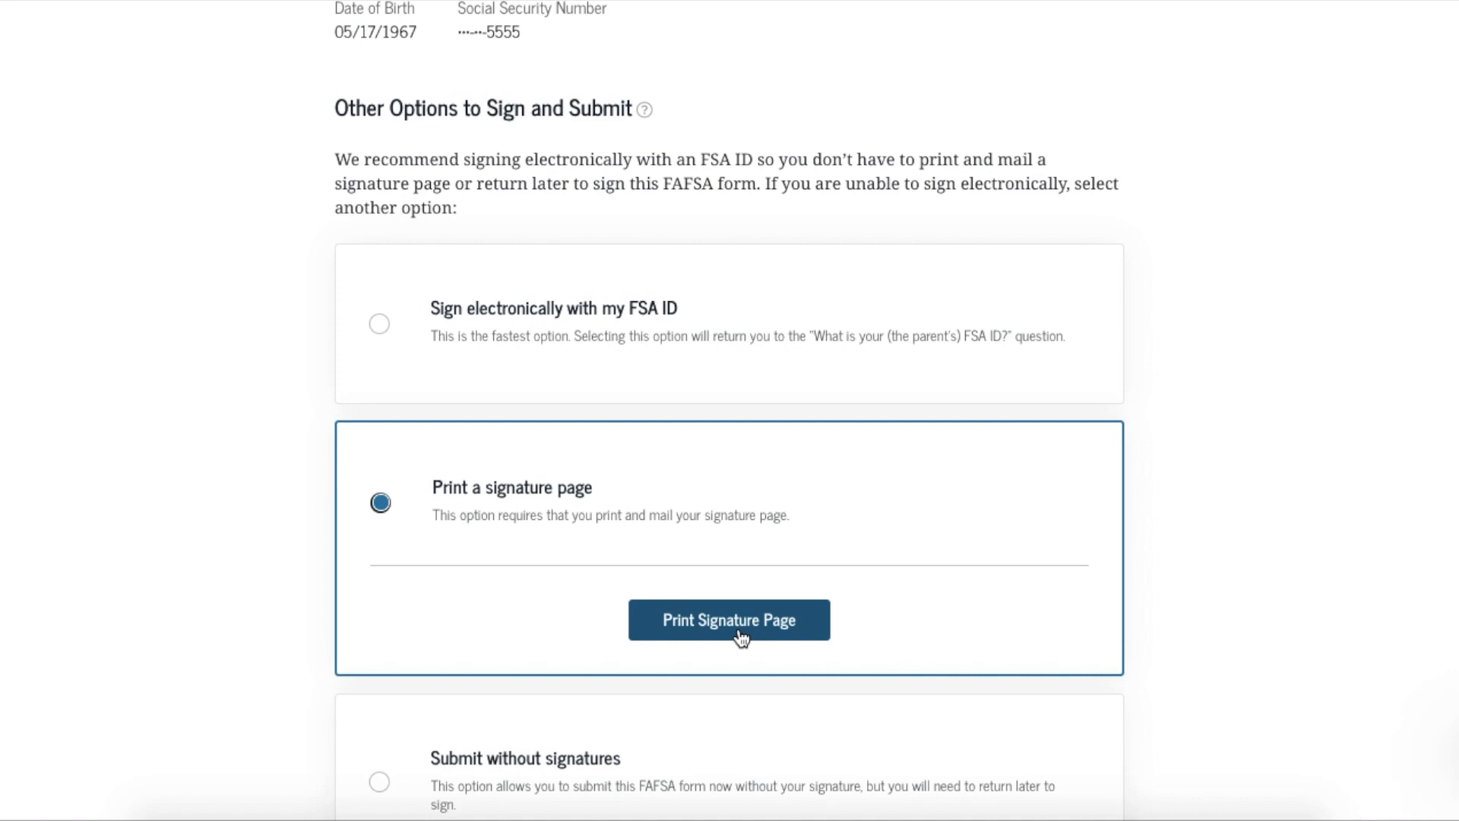
View the sample parent signature page with its mailing instructions, then finish
click(741, 637)
scroll(739, 630, down, 7)
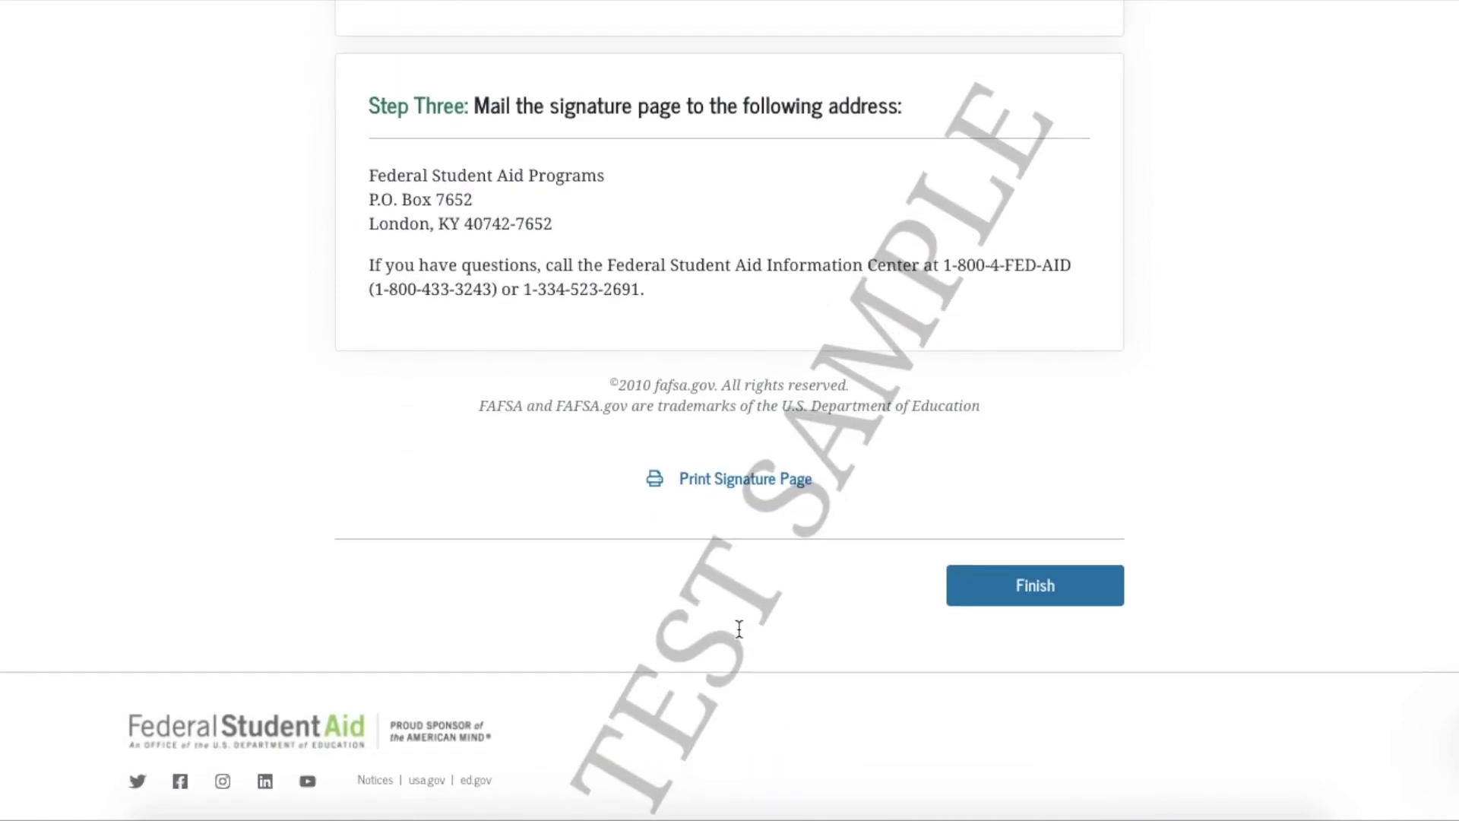
scroll(511, 327, up, 2)
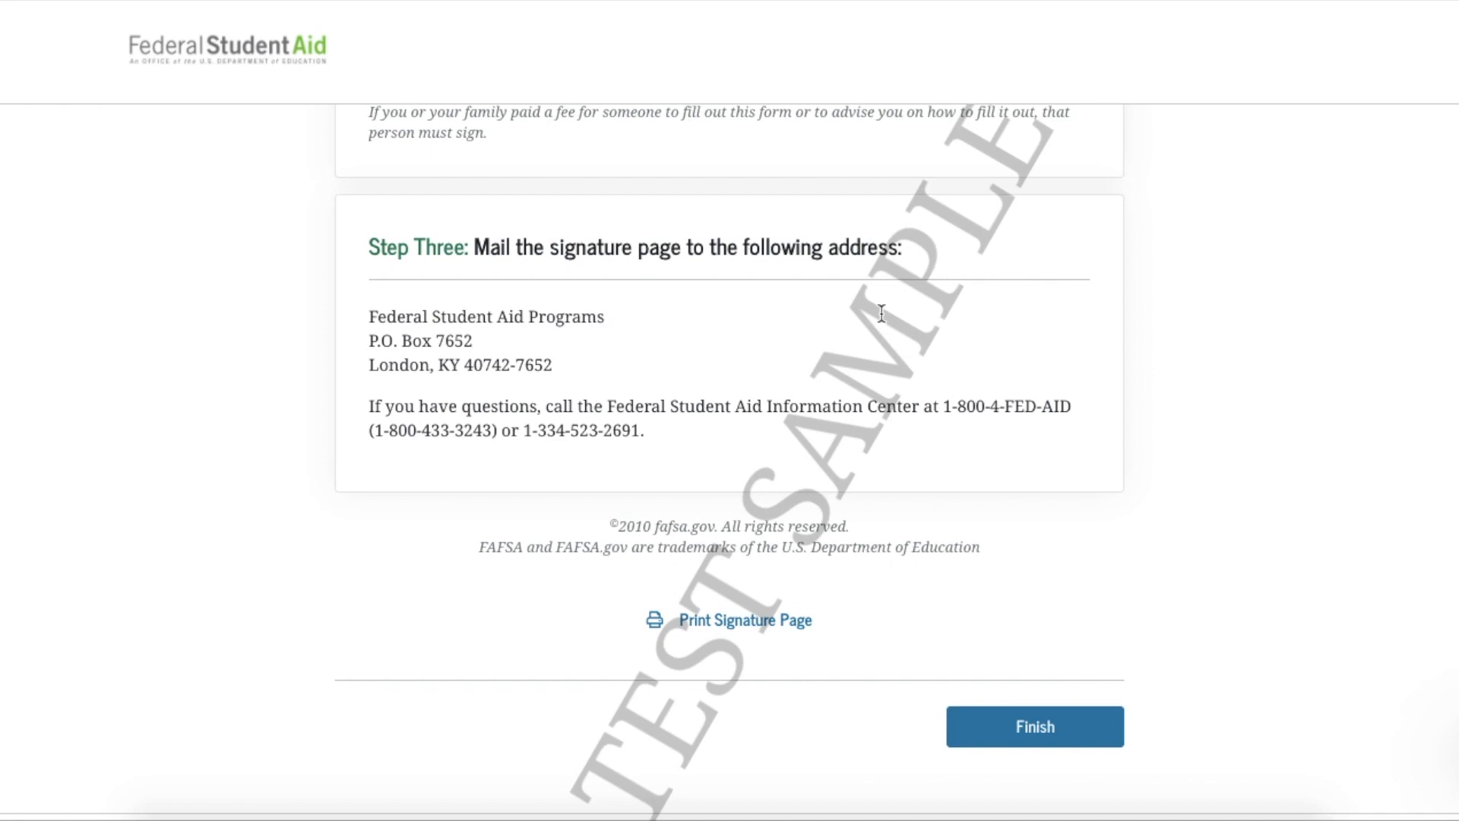
click(1049, 728)
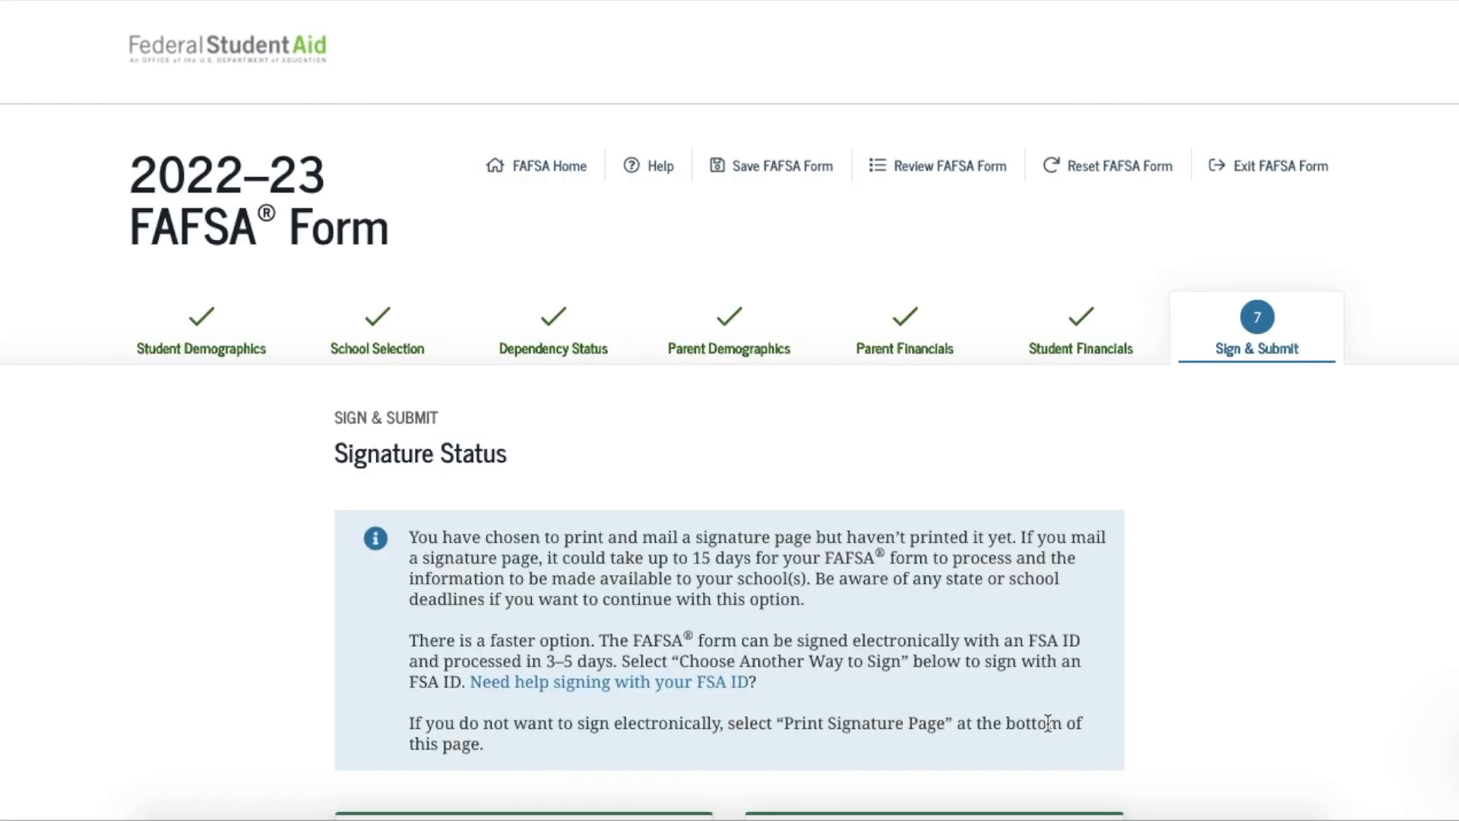
Scroll the Signature Status page to review both signature cards and the Submit My FAFSA Form Now button
scroll(1049, 723, down, 2)
scroll(1129, 543, down, 1)
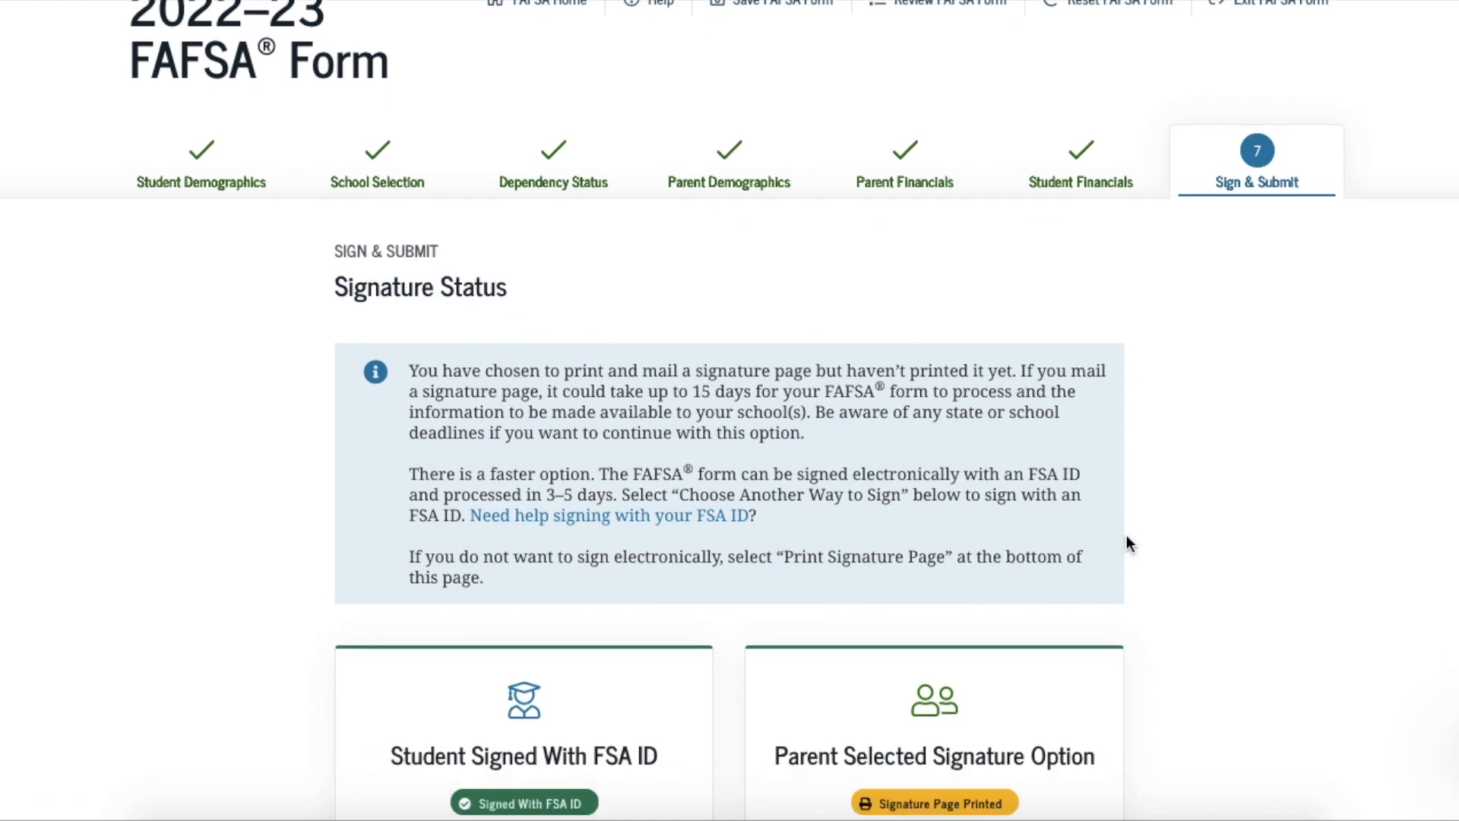
scroll(1127, 535, down, 2)
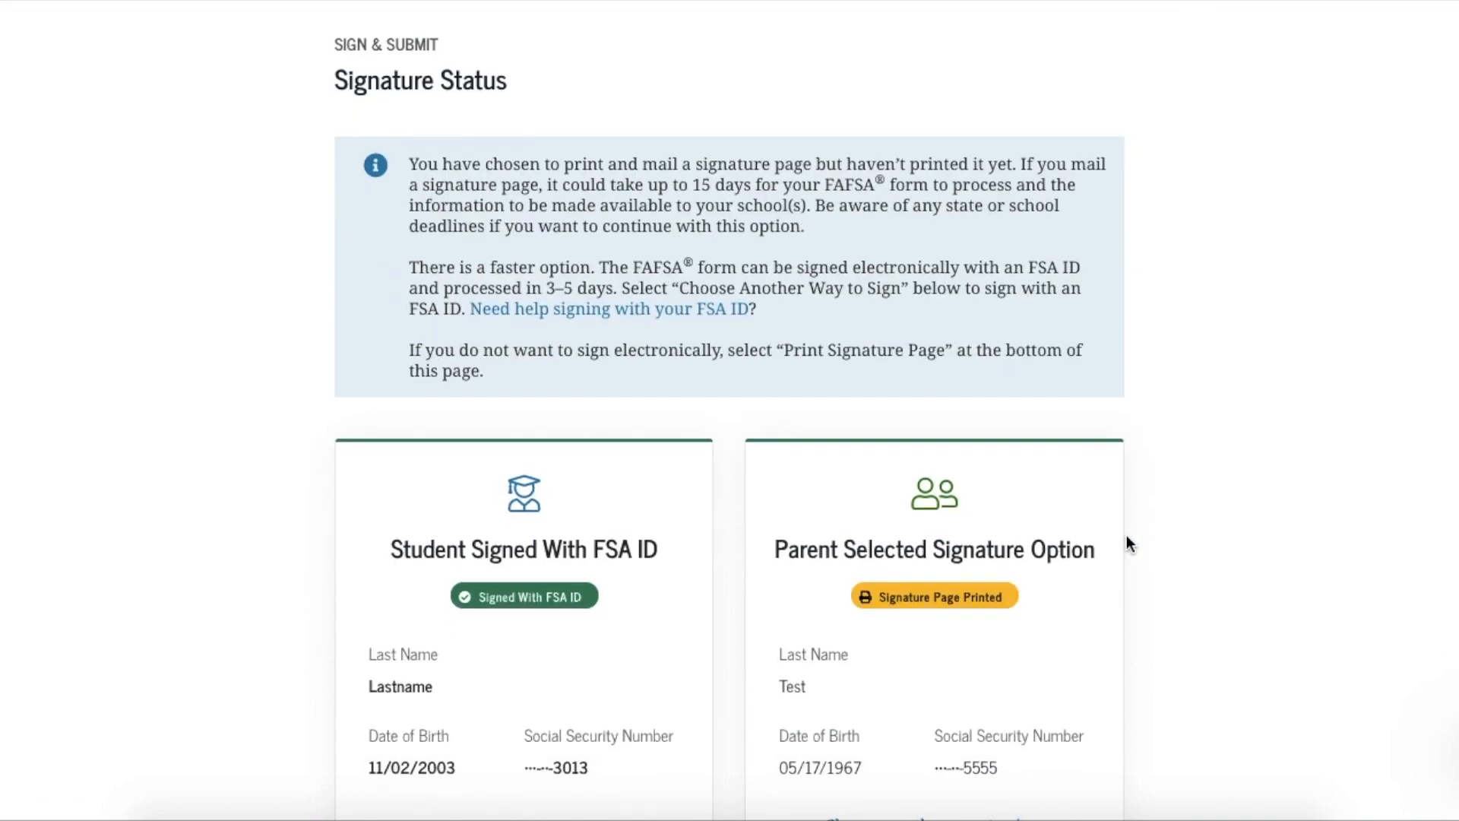
scroll(1127, 536, down, 3)
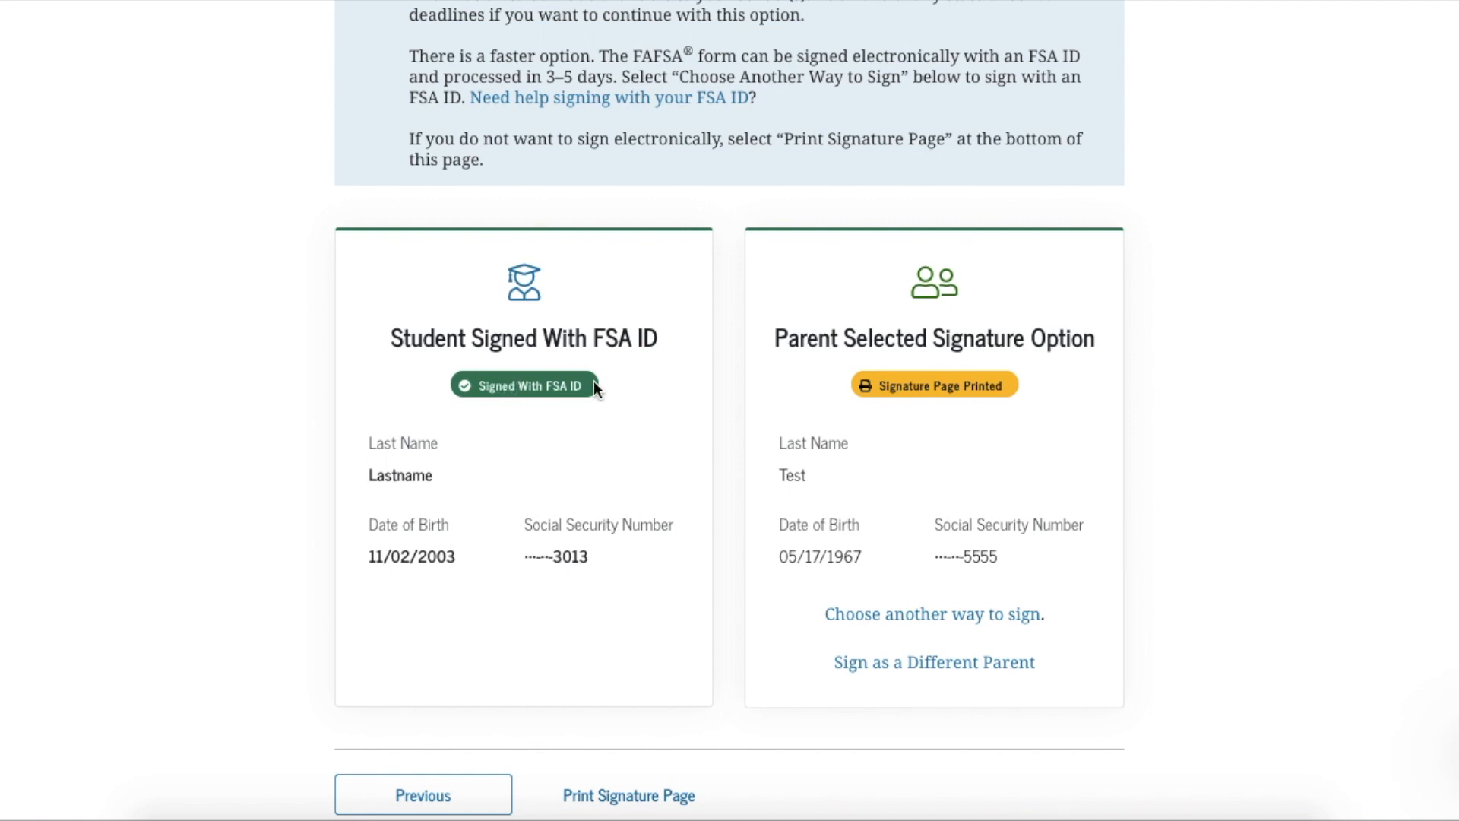
scroll(1041, 760, down, 2)
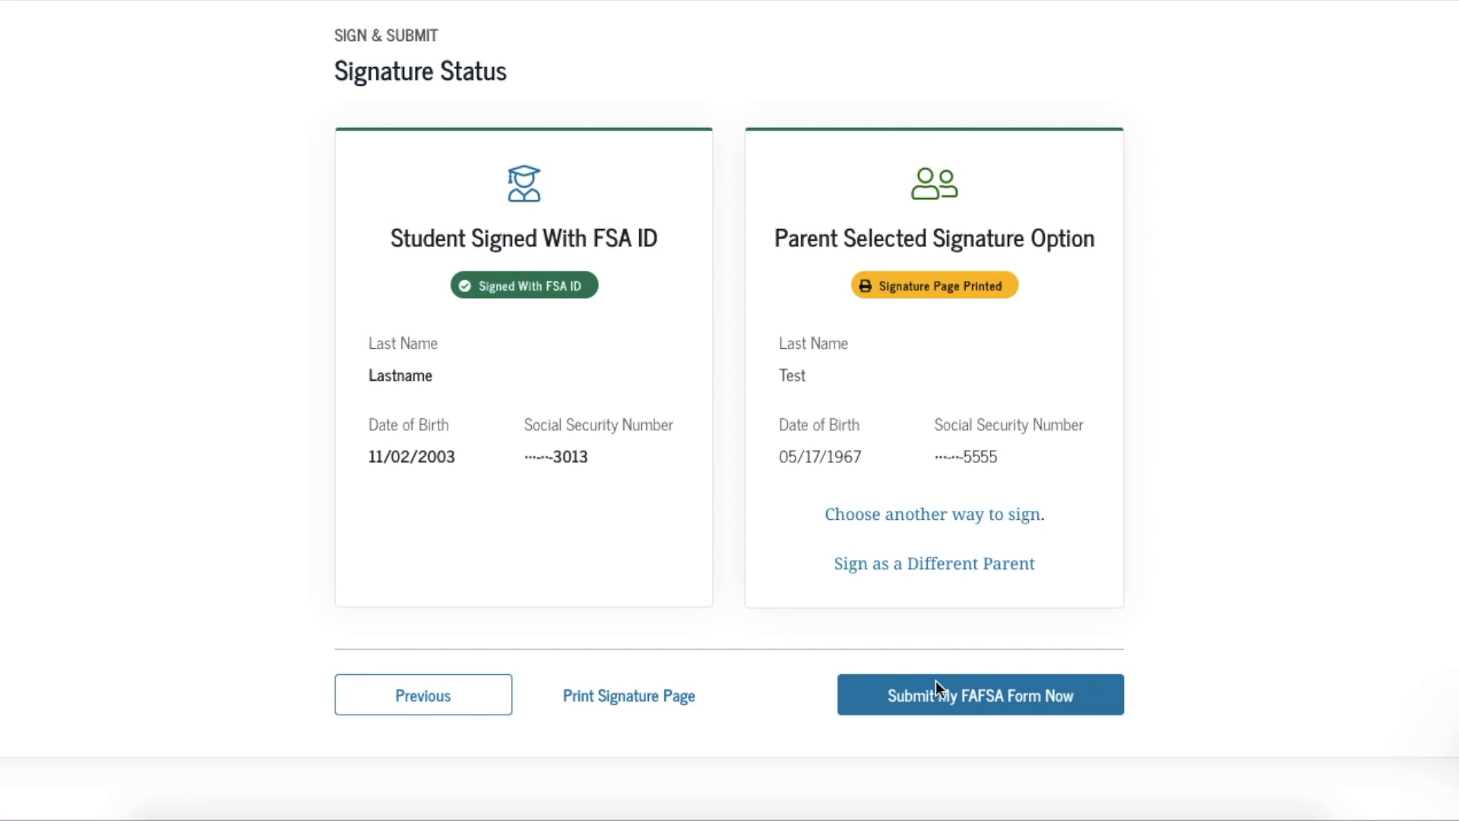
Submit the FAFSA and review the confirmation page showing the estimated $5,500.00 Direct Loan
click(963, 696)
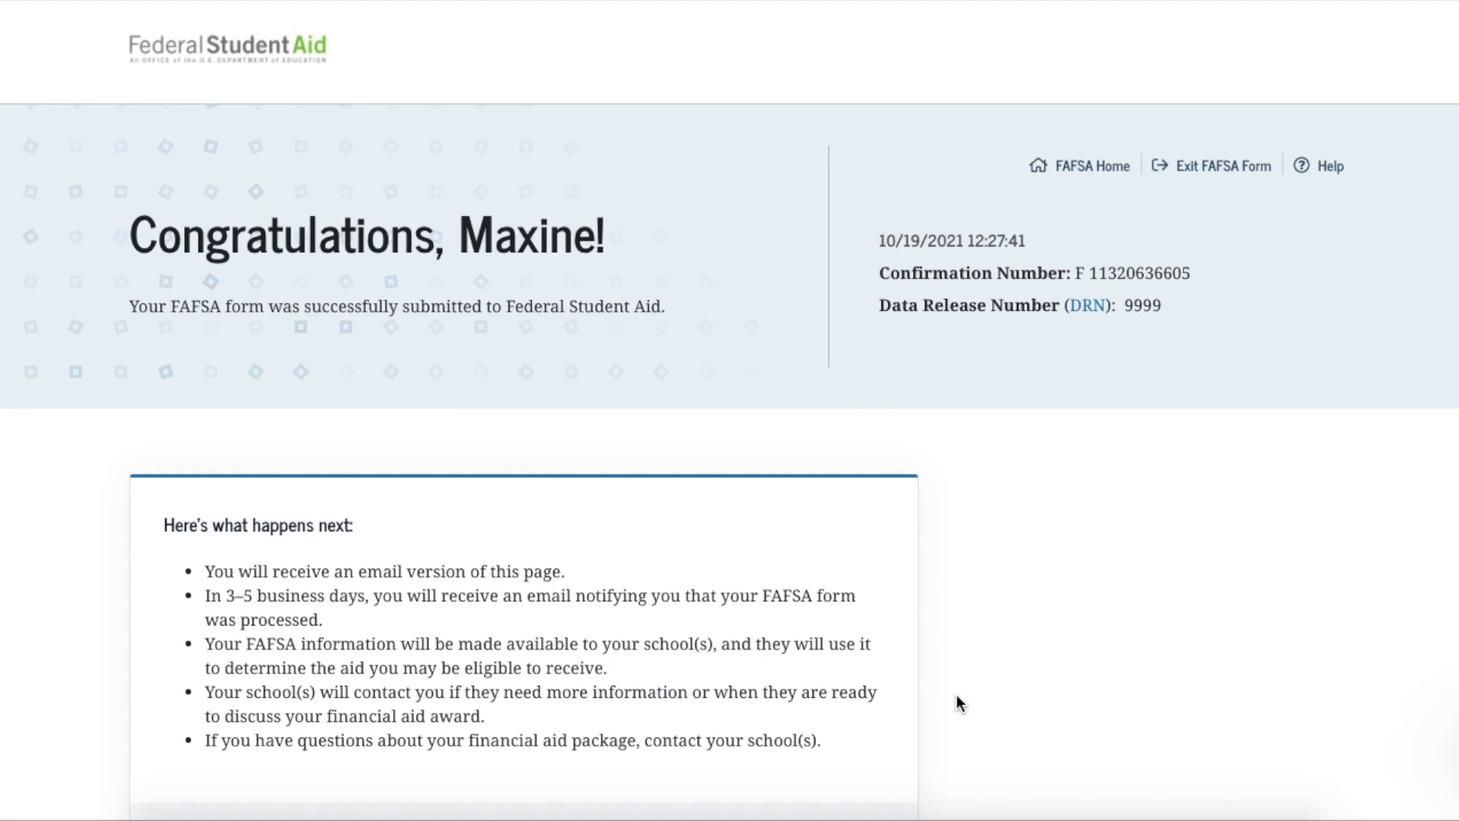
scroll(959, 703, down, 5)
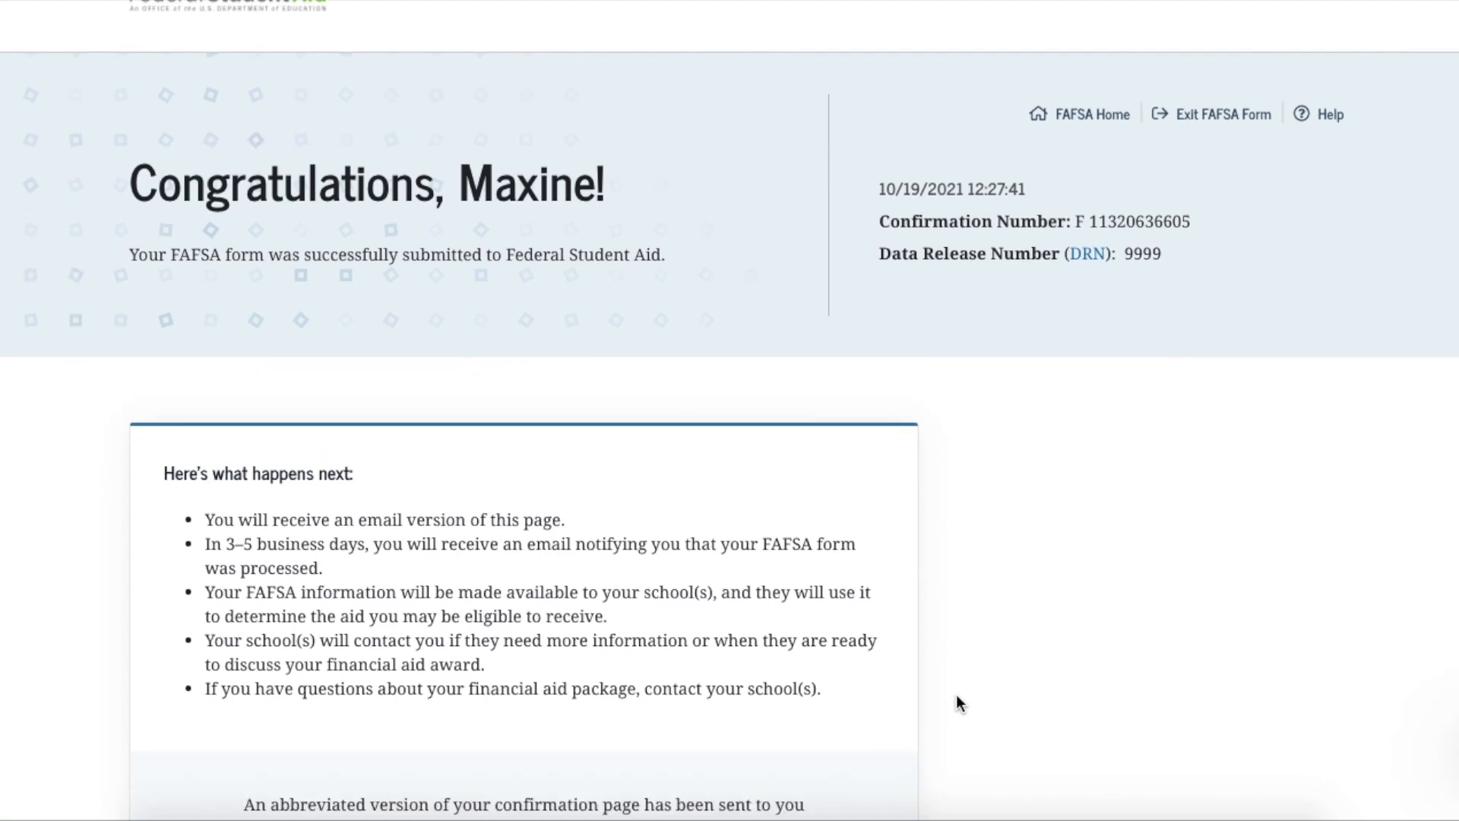
scroll(956, 694, down, 3)
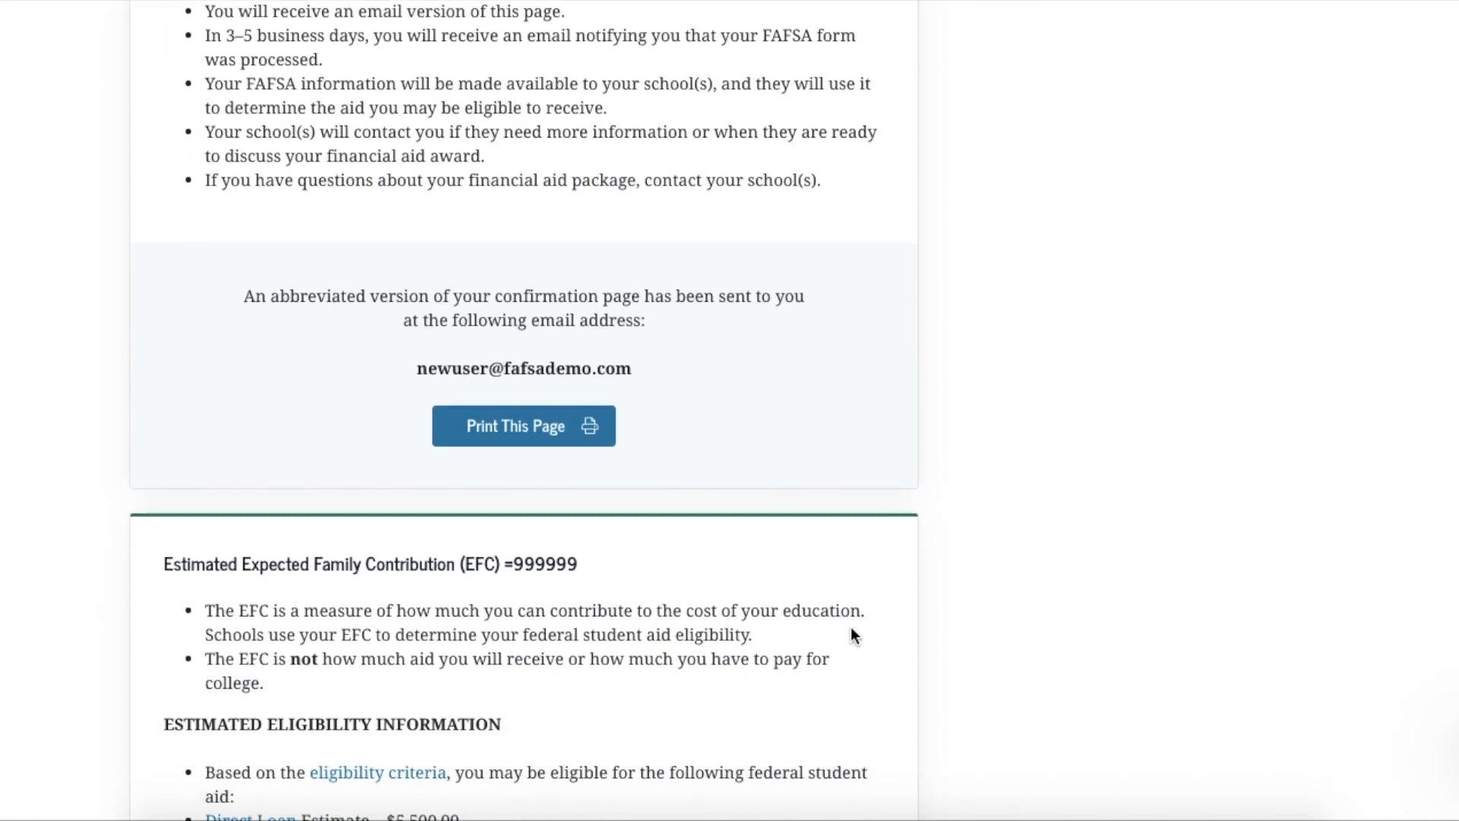
scroll(852, 633, down, 3)
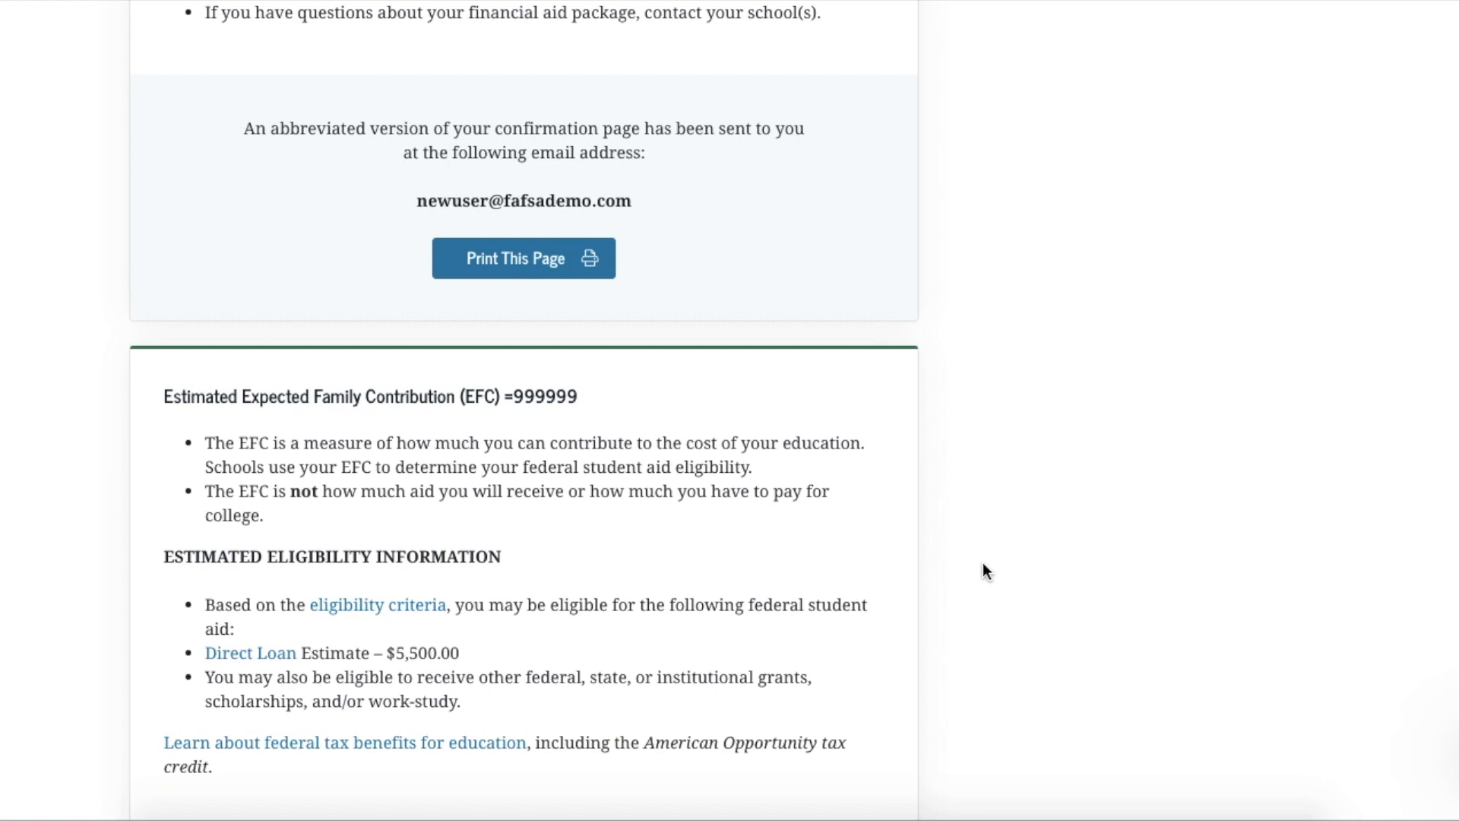
scroll(983, 566, up, 8)
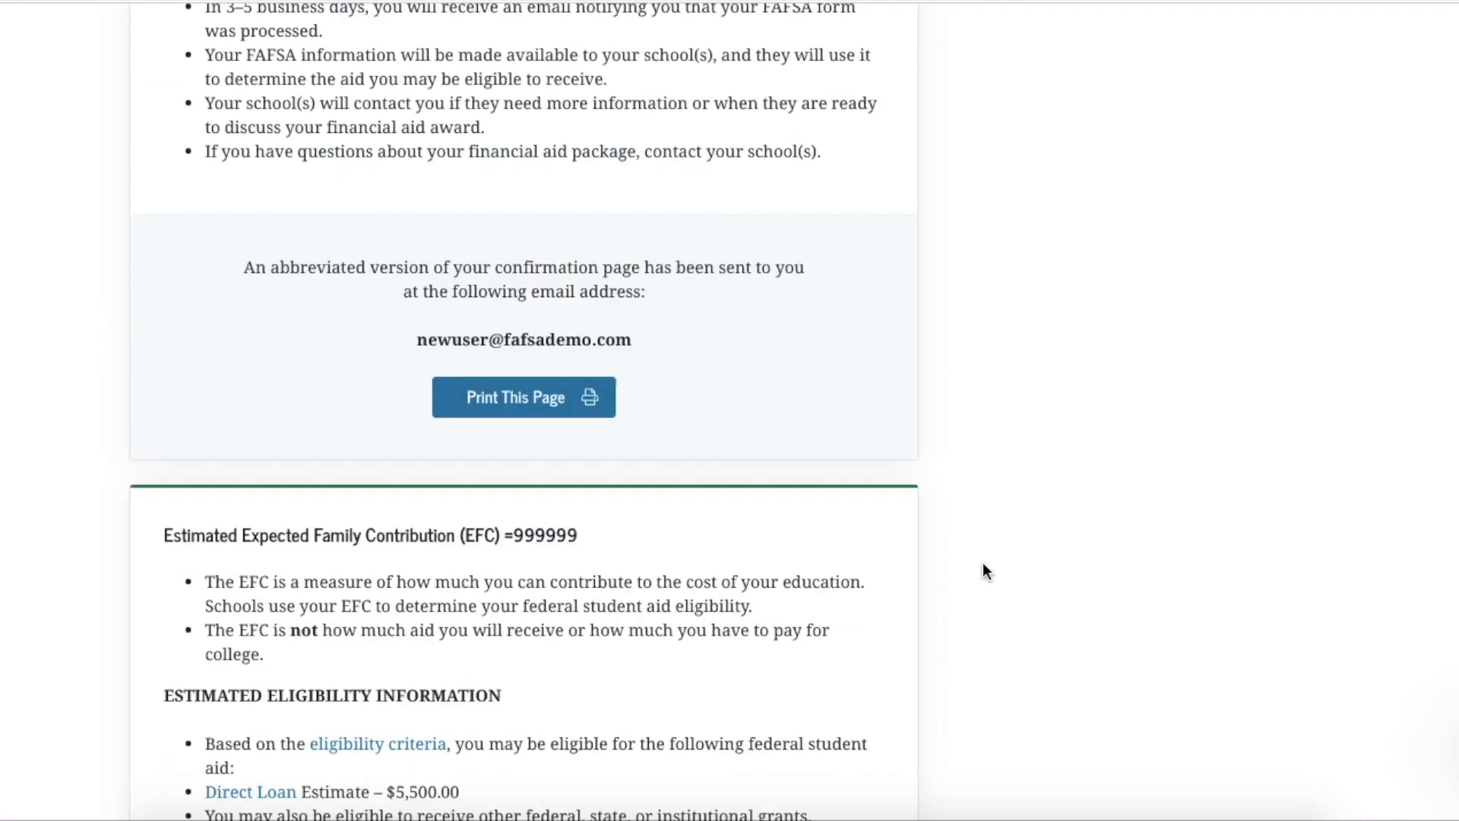
scroll(983, 570, up, 2)
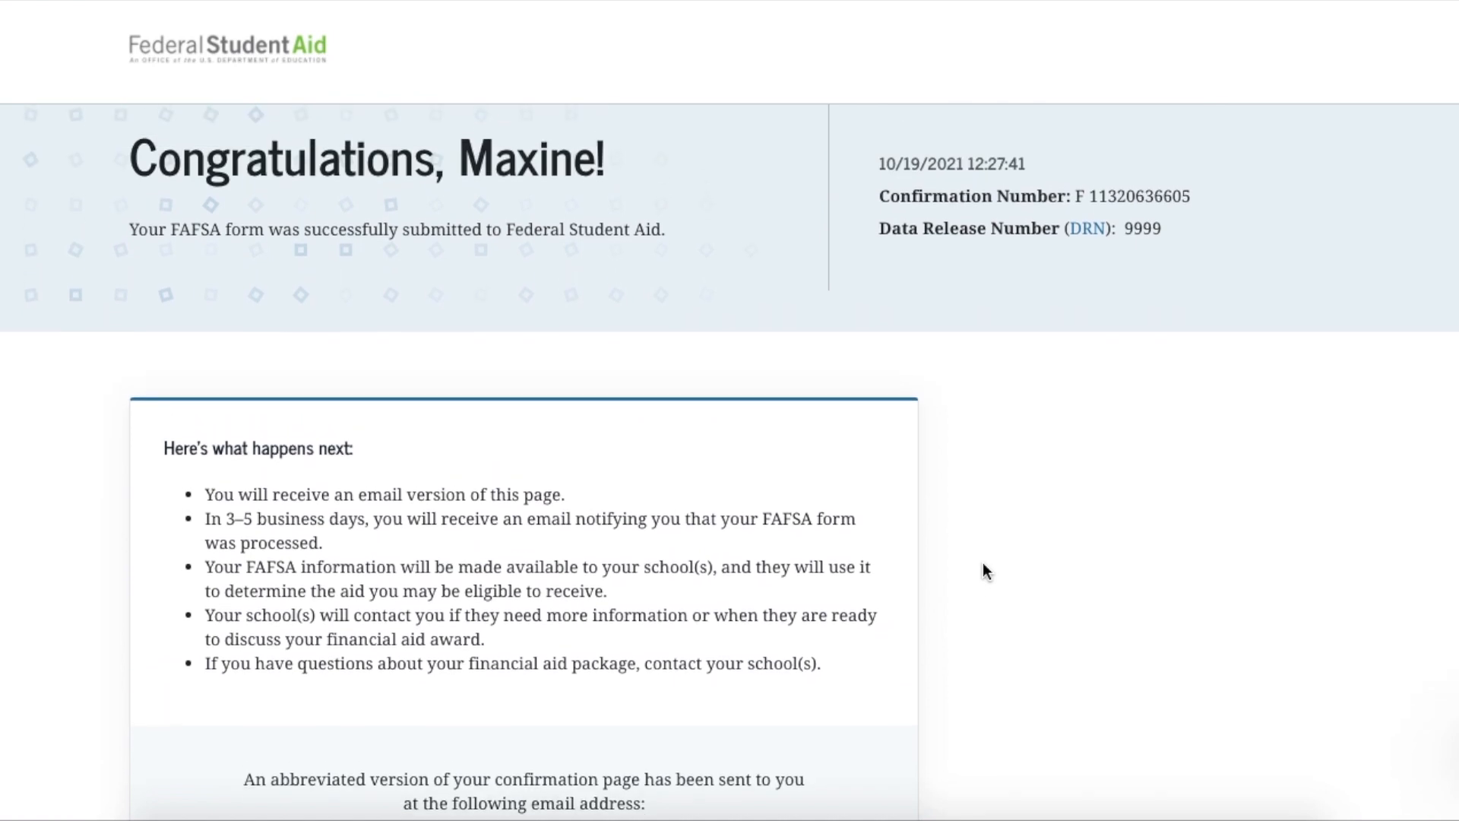